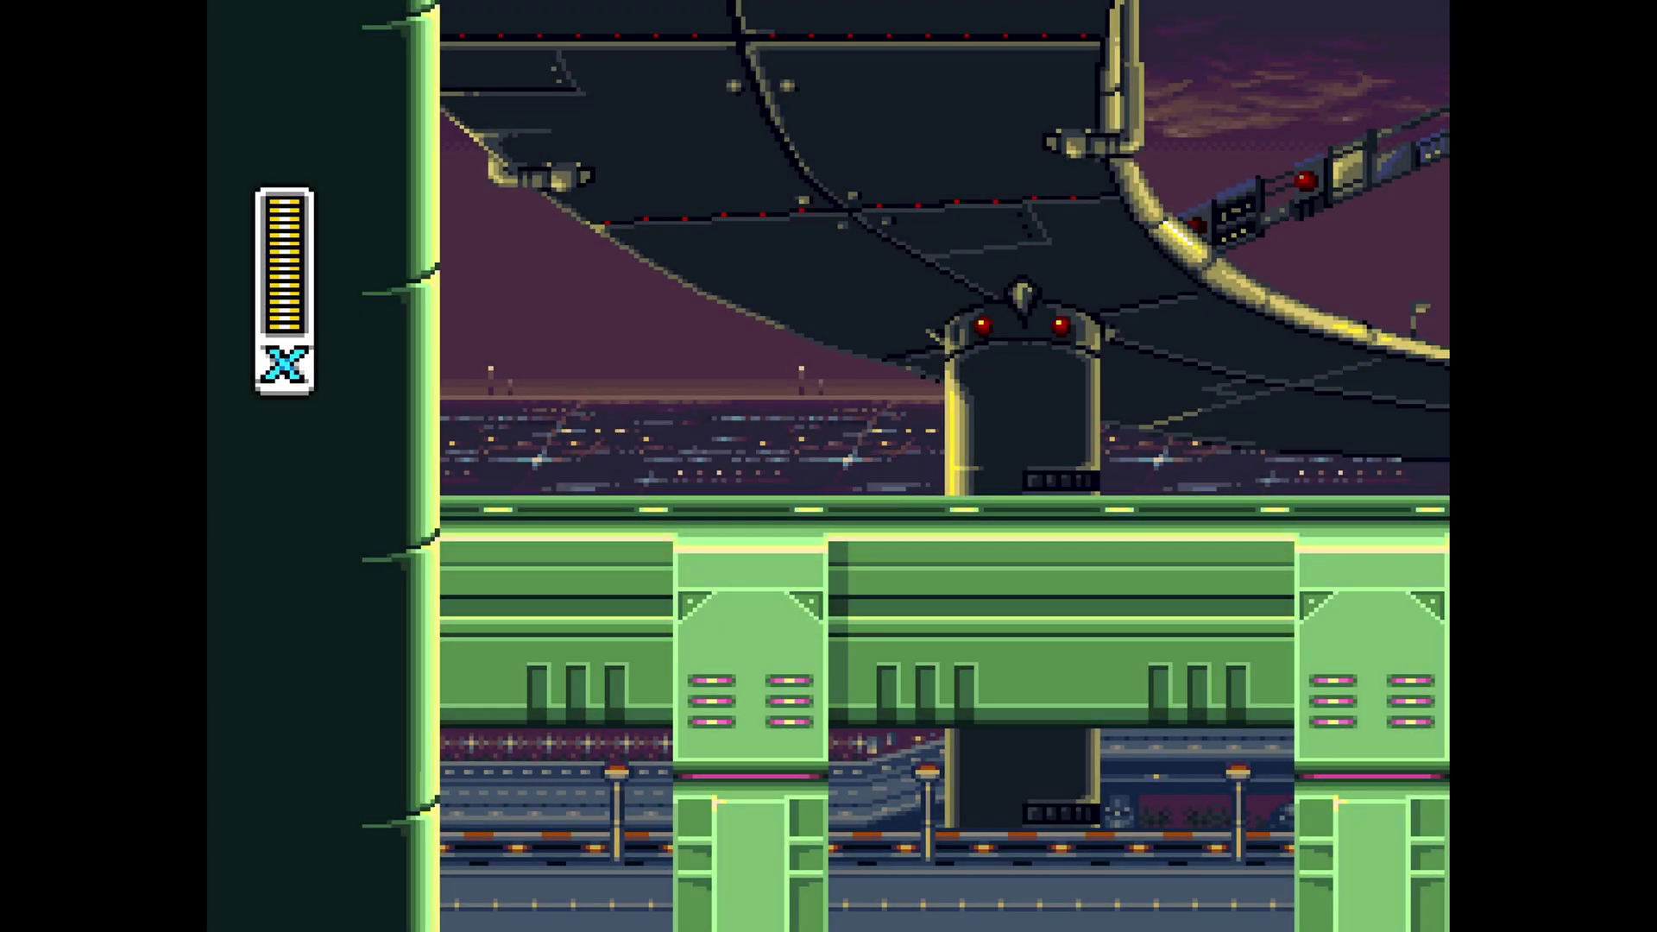
Play a short stretch of the highway stage, shooting and jumping over the trucks
key(Right)
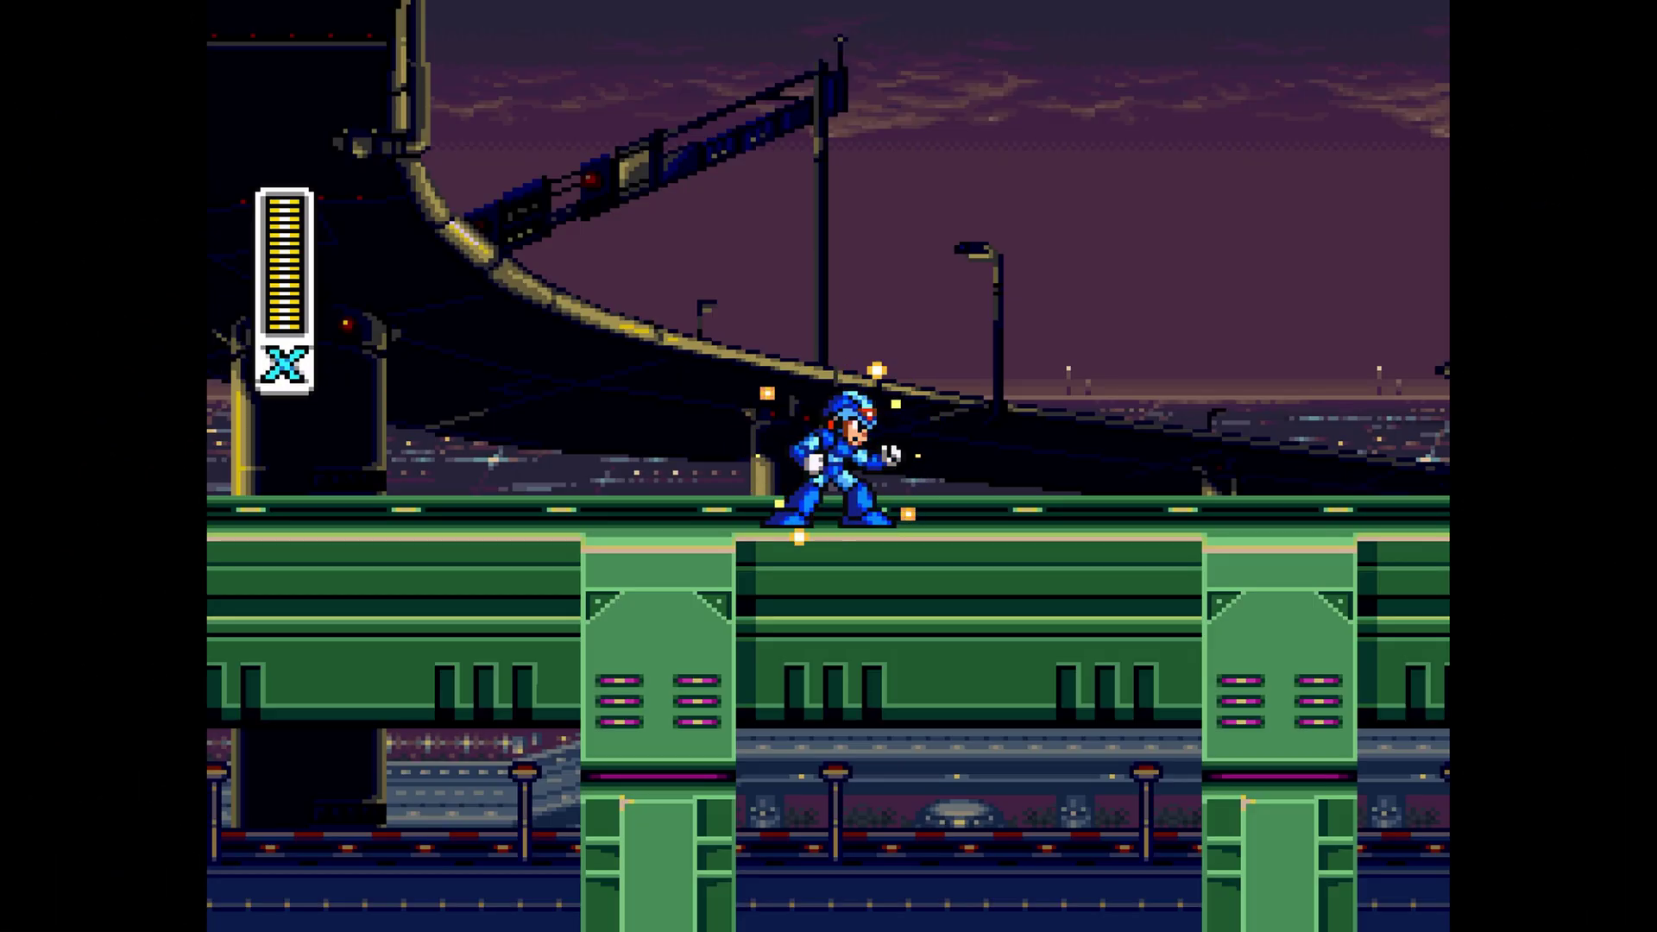
key(a)
key(Right)
key(z)
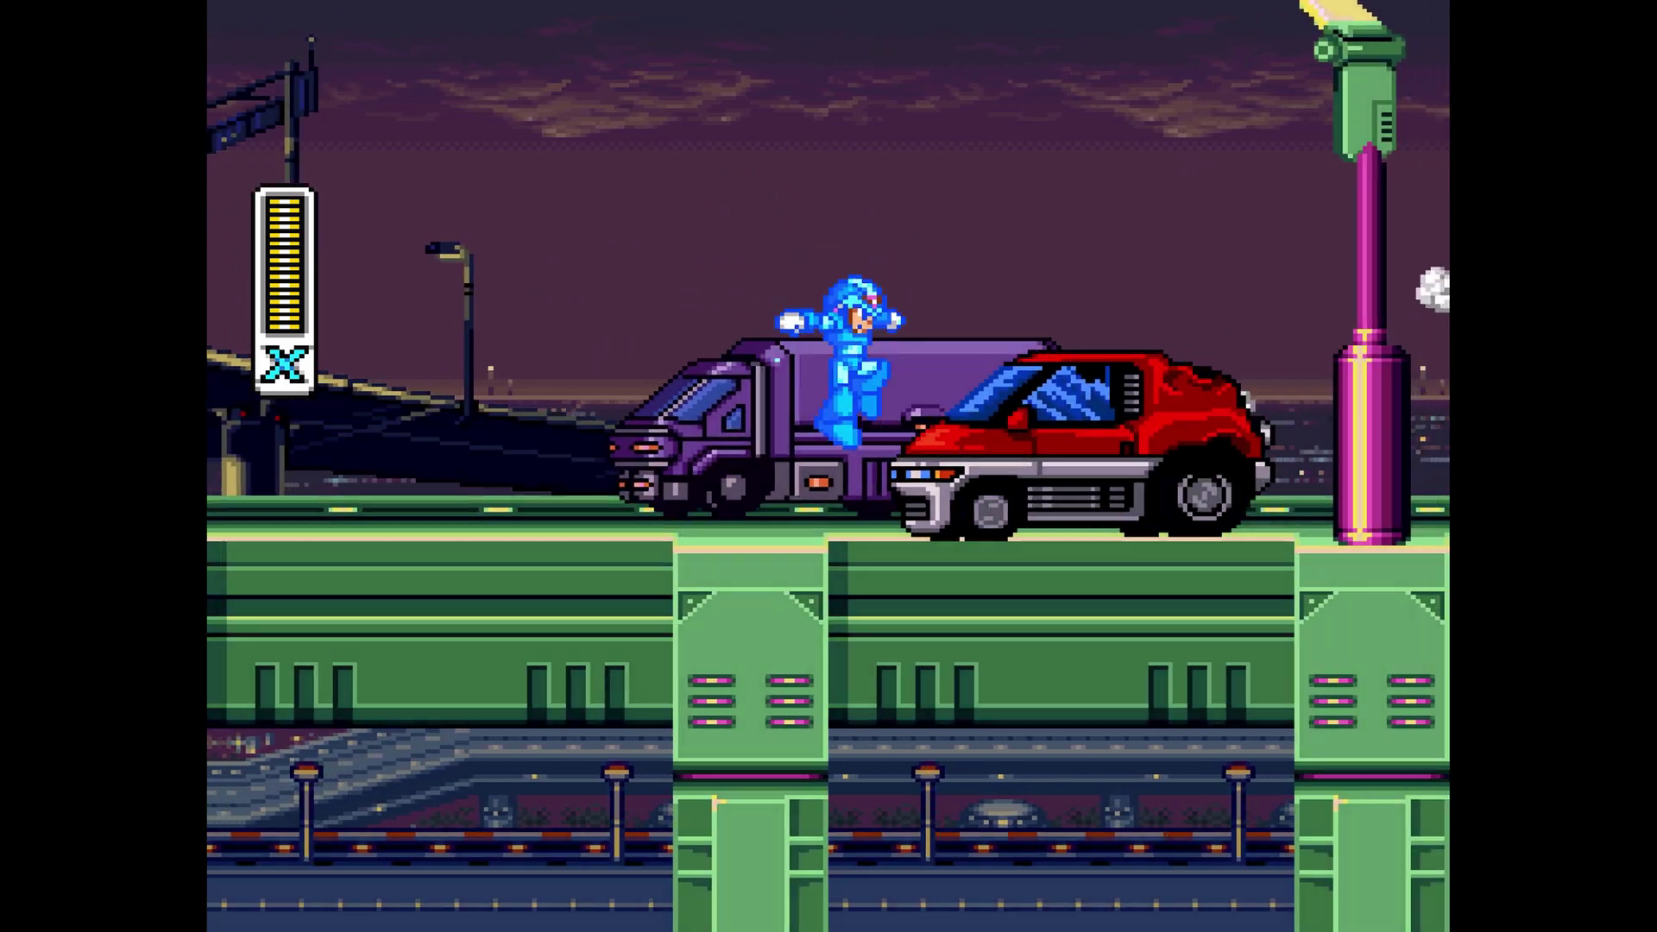
key(z)
Turn Integer Scale on under RetroArch's Settings > Video > Scaling
key(a)
key(F1)
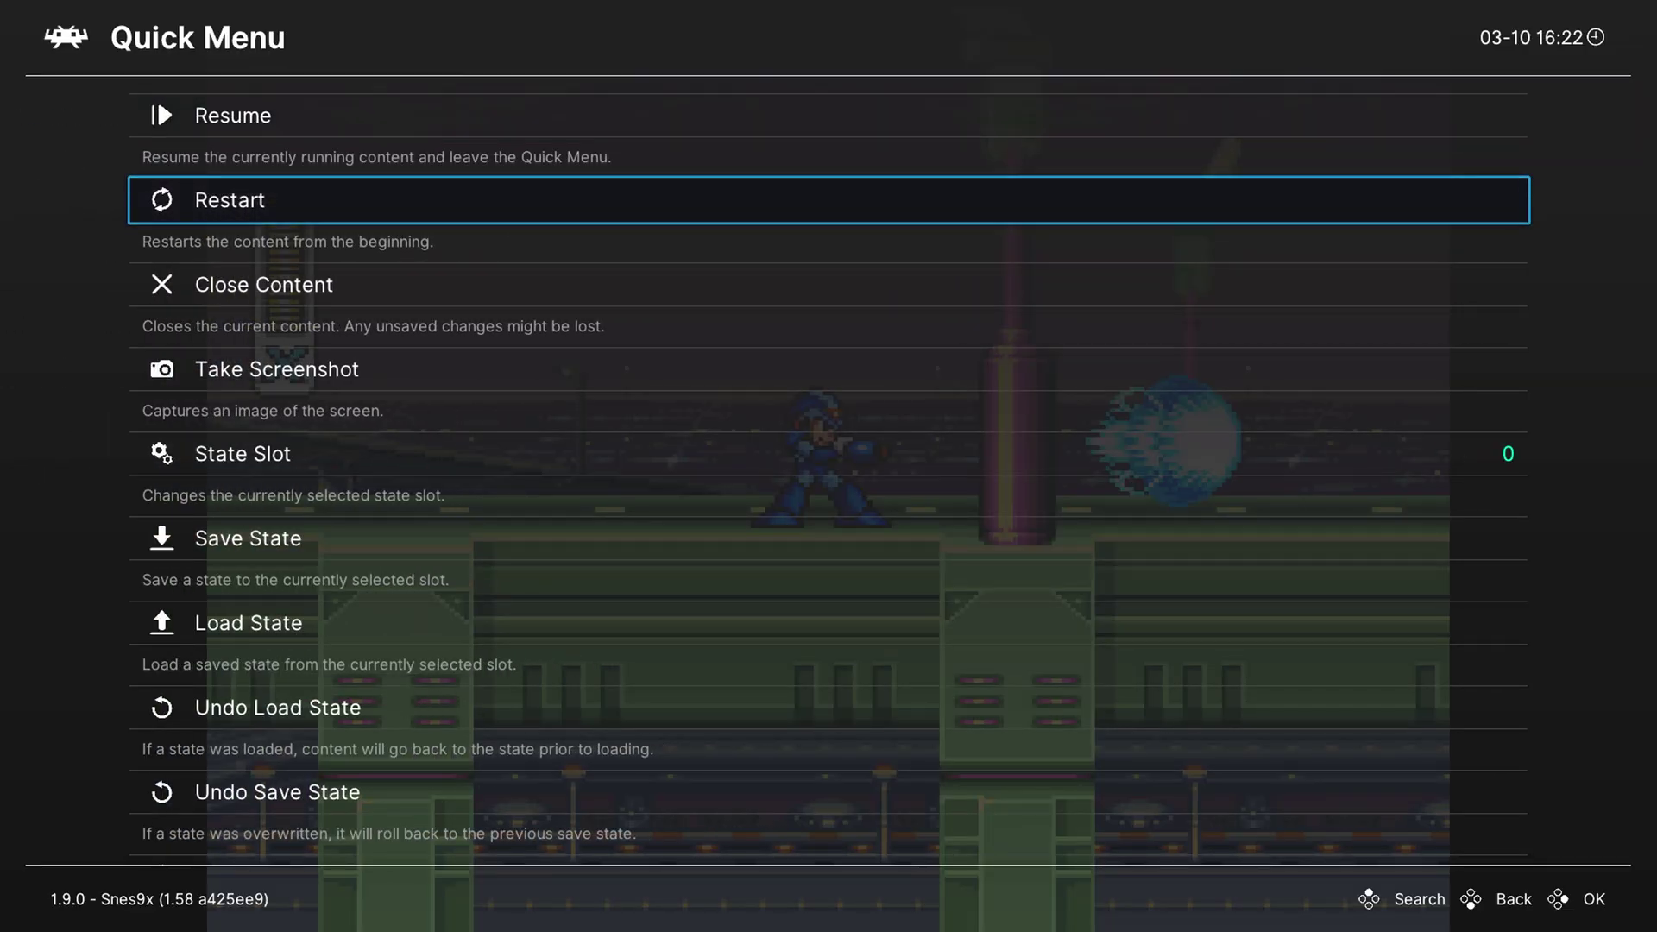
key(BackSpace)
key(Left)
key(Down)
key(Right)
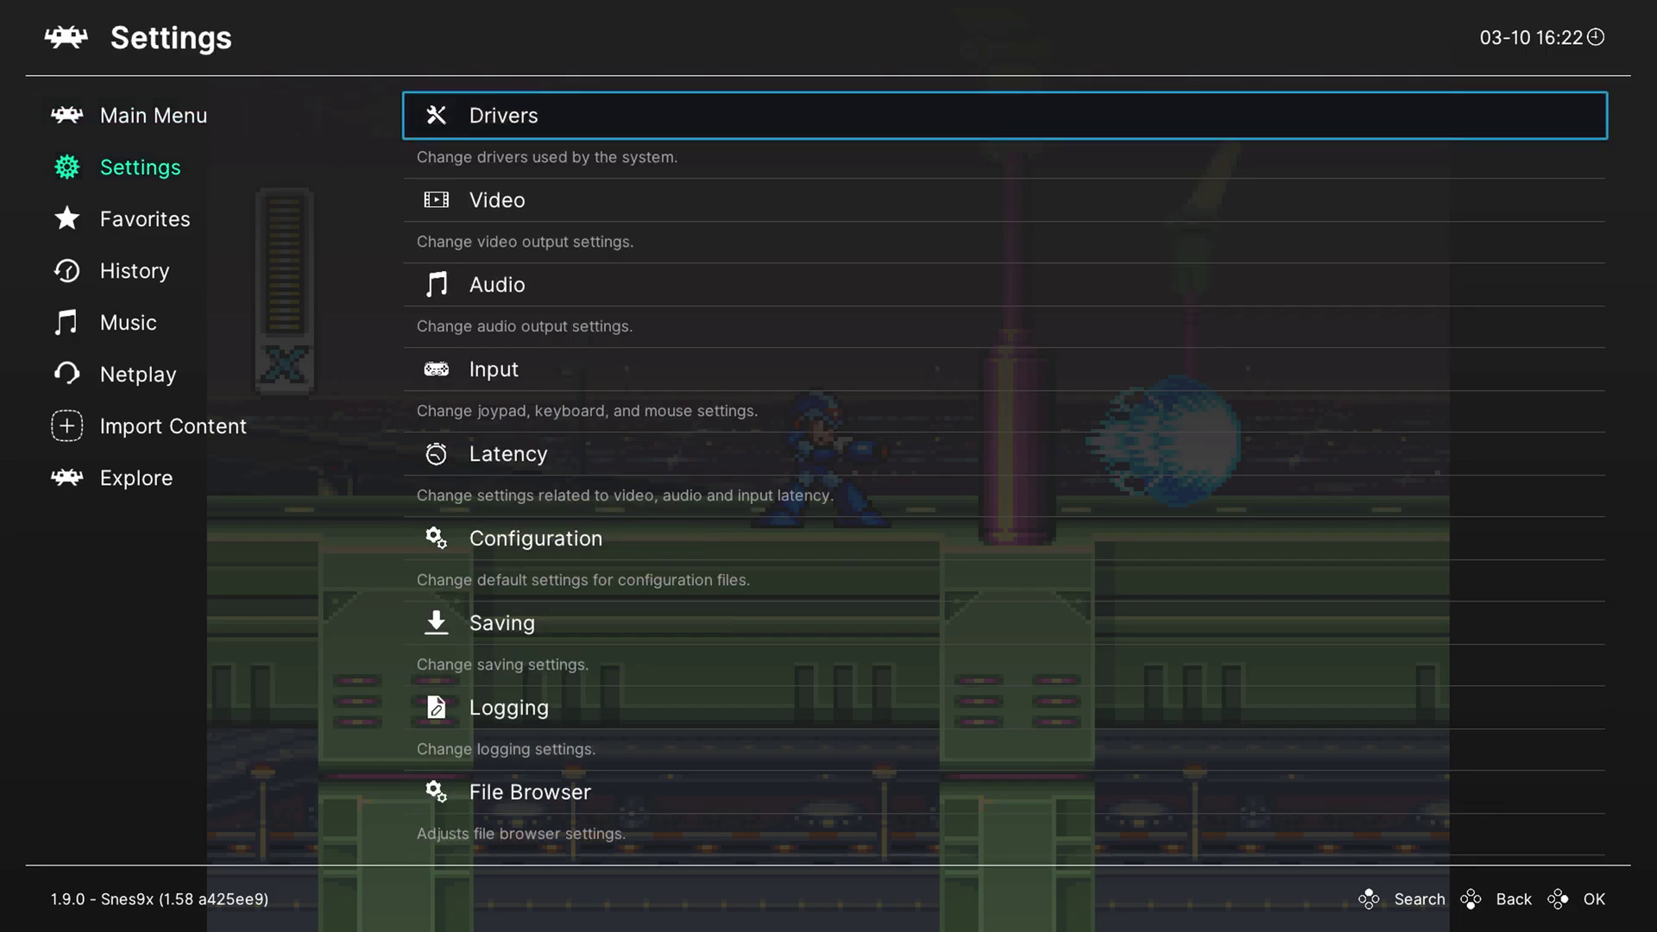
key(Down)
key(Return)
key(Down)
key(Down)
key(Up)
key(Return)
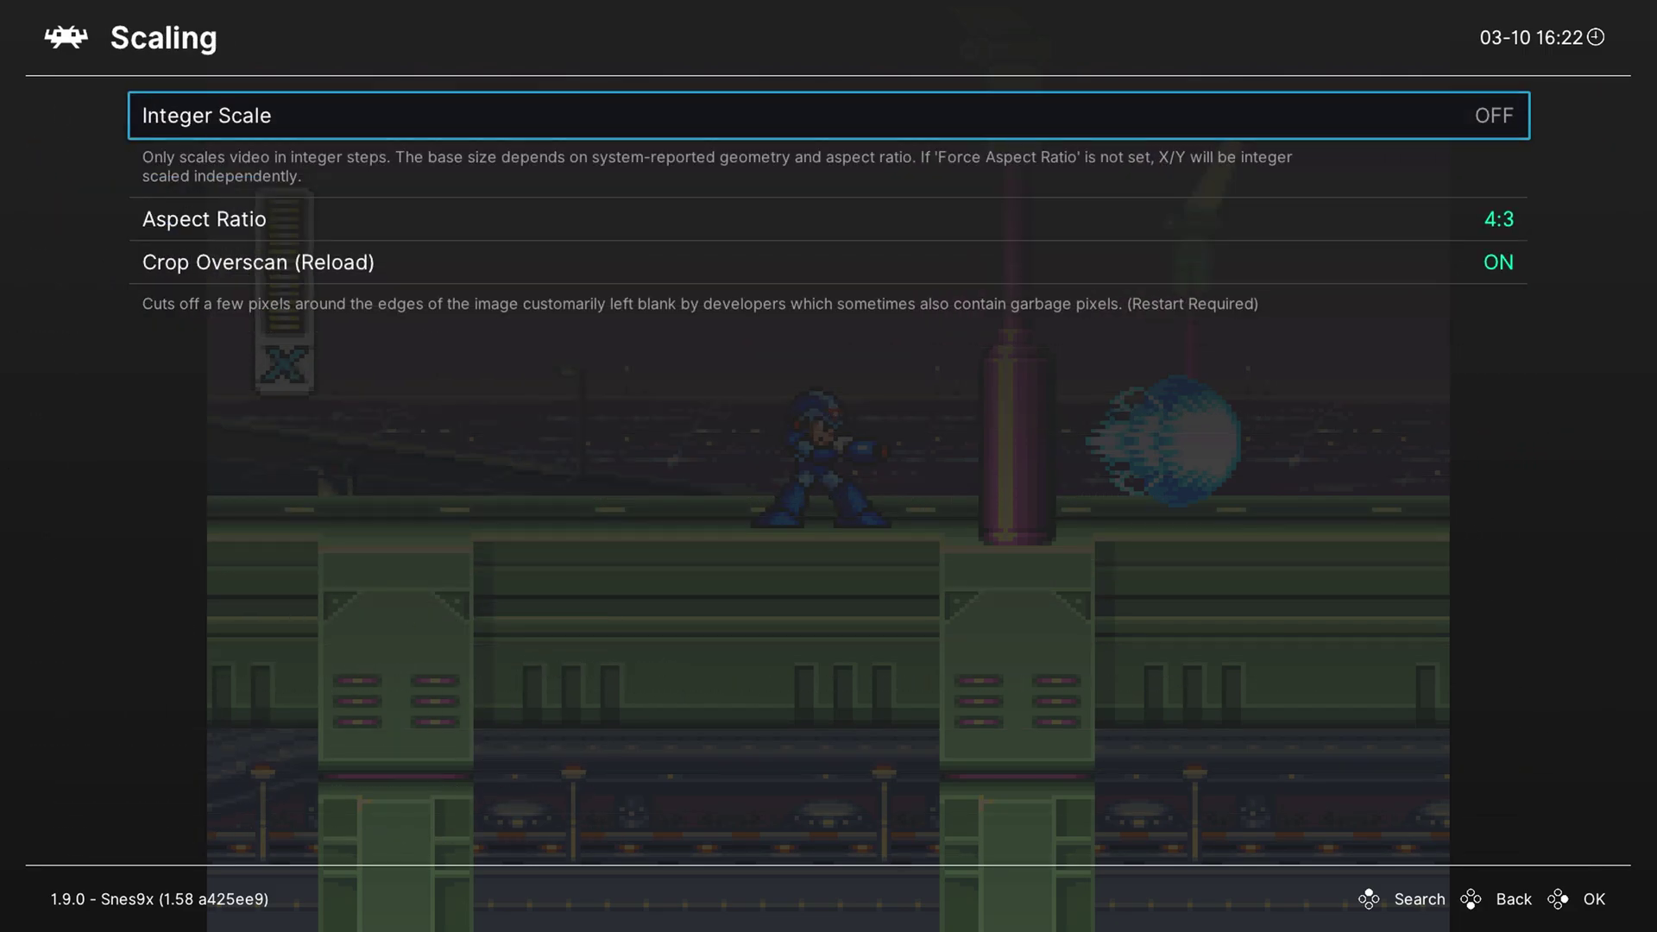
key(Return)
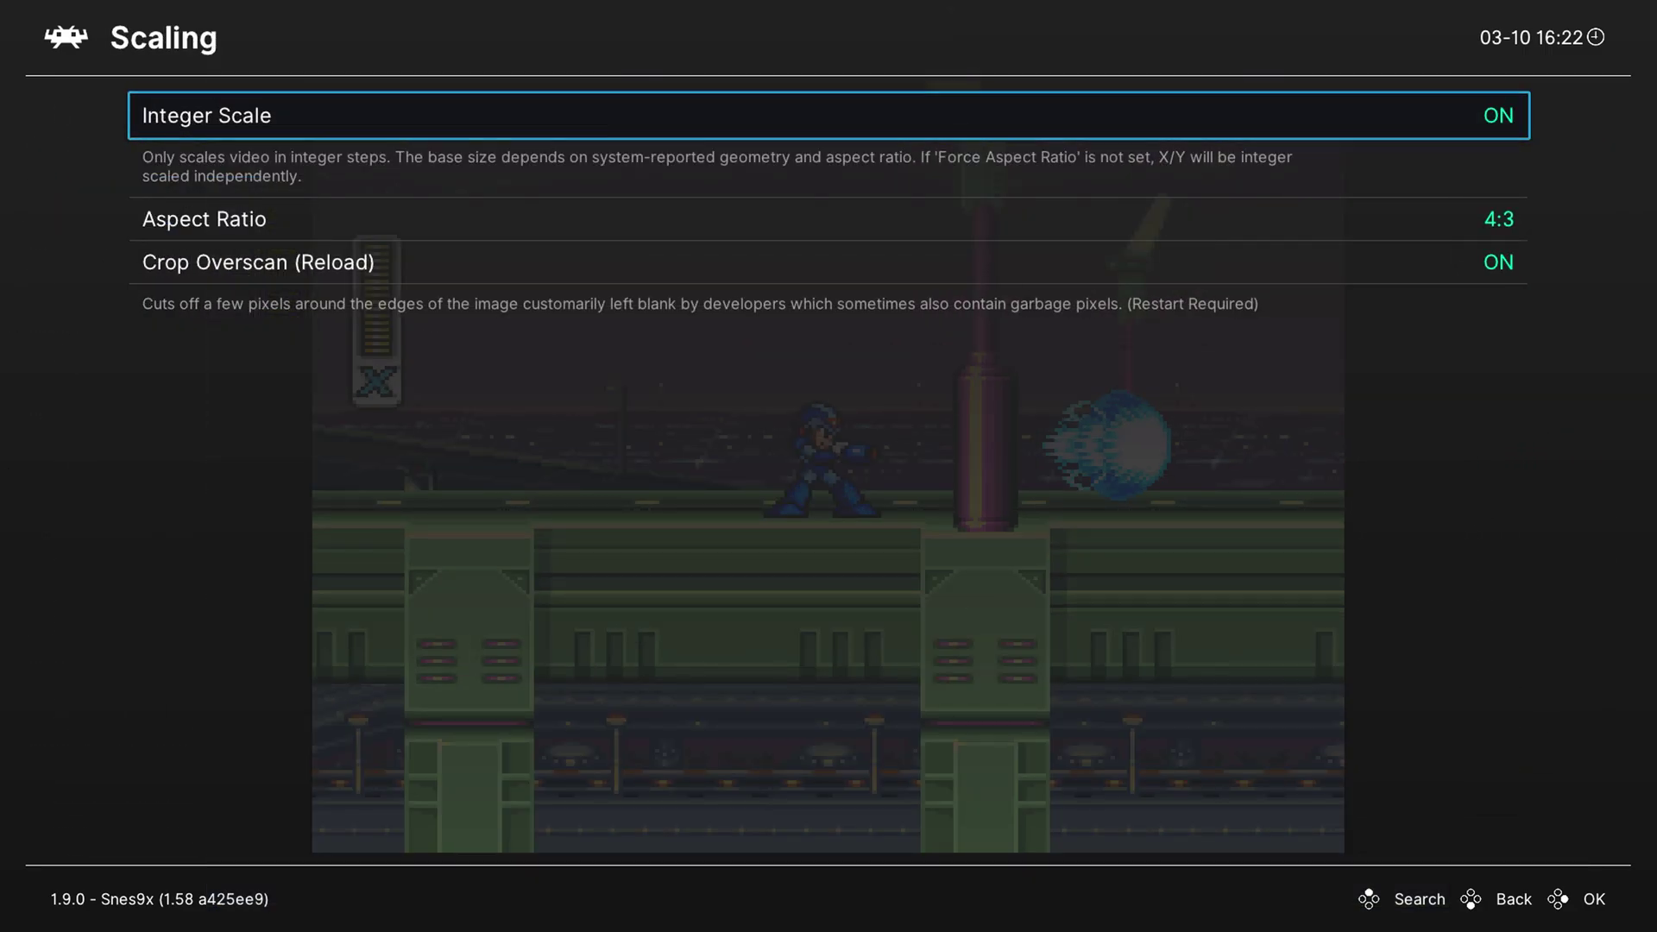
Leave the video settings and return to the Quick Menu
key(BackSpace)
key(BackSpace)
key(Left)
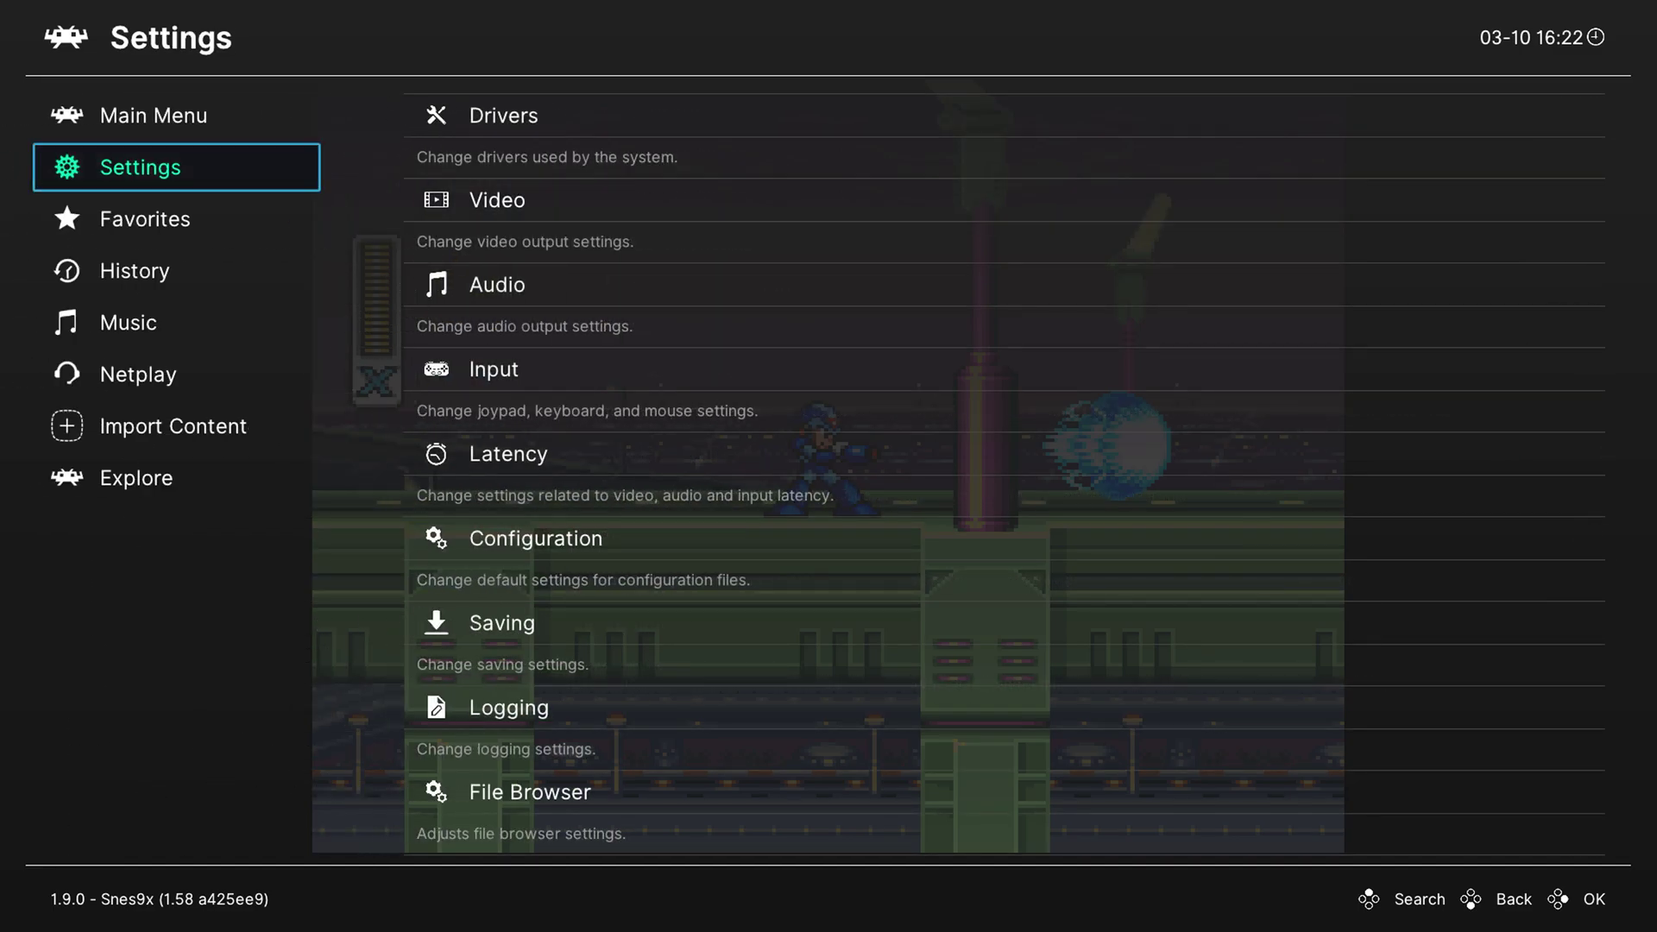
key(Up)
key(Right)
key(Return)
key(Return)
Resume the game and destroy the first mech on the highway
key(Right)
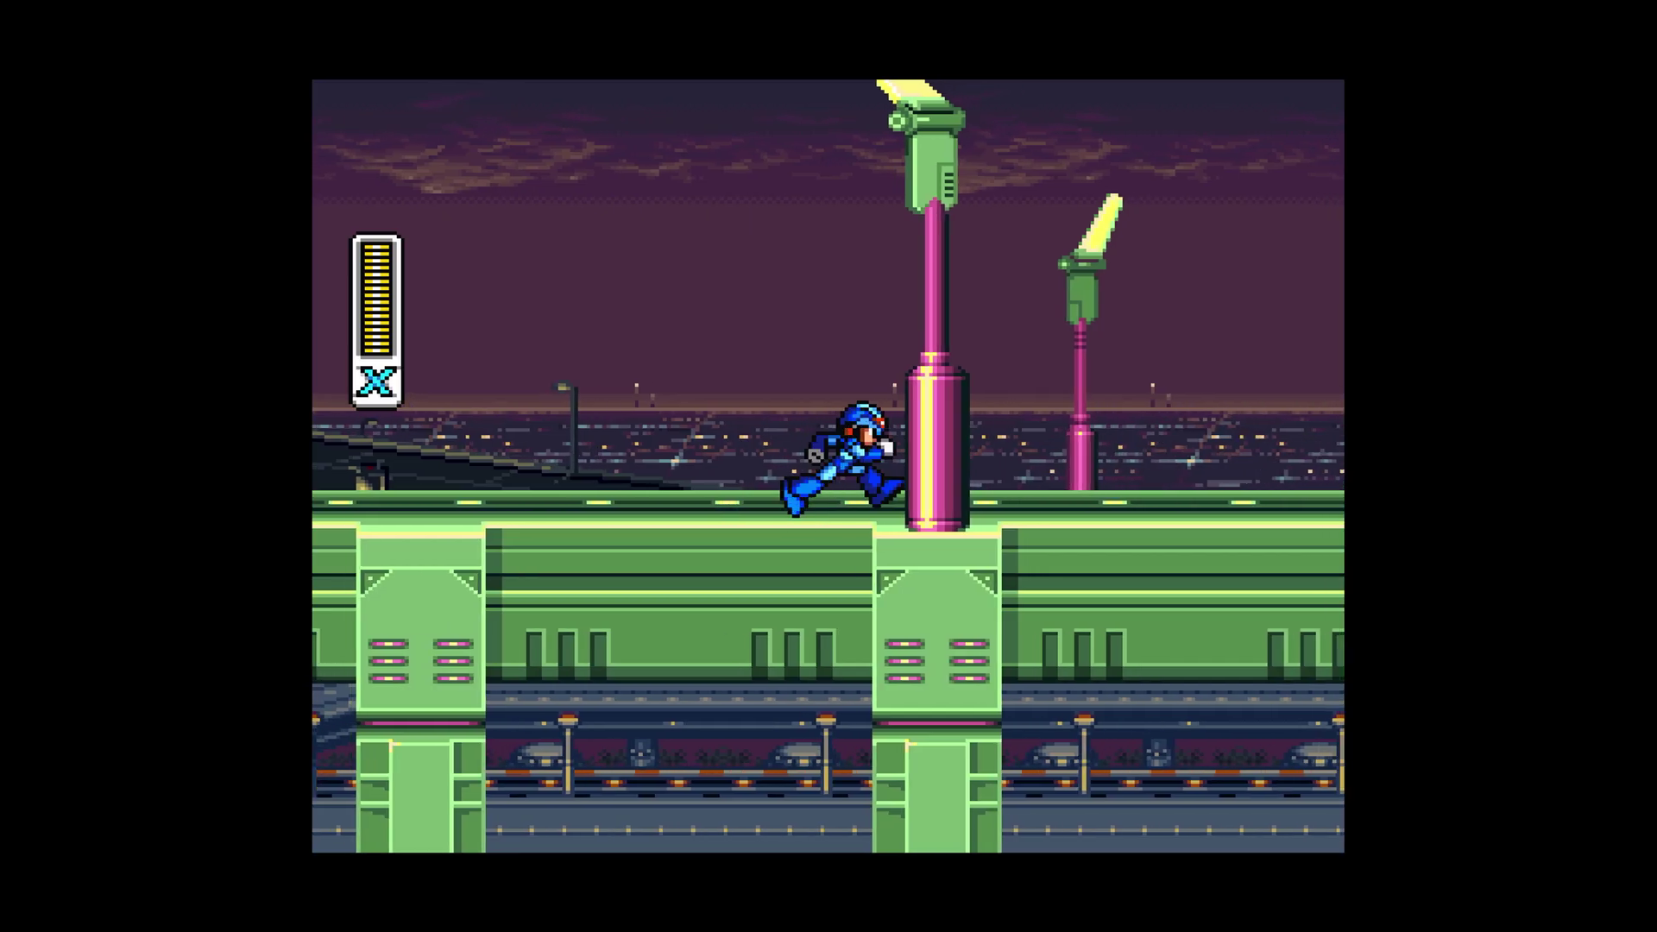
key(z)
key(Left)
key(Right)
key(z)
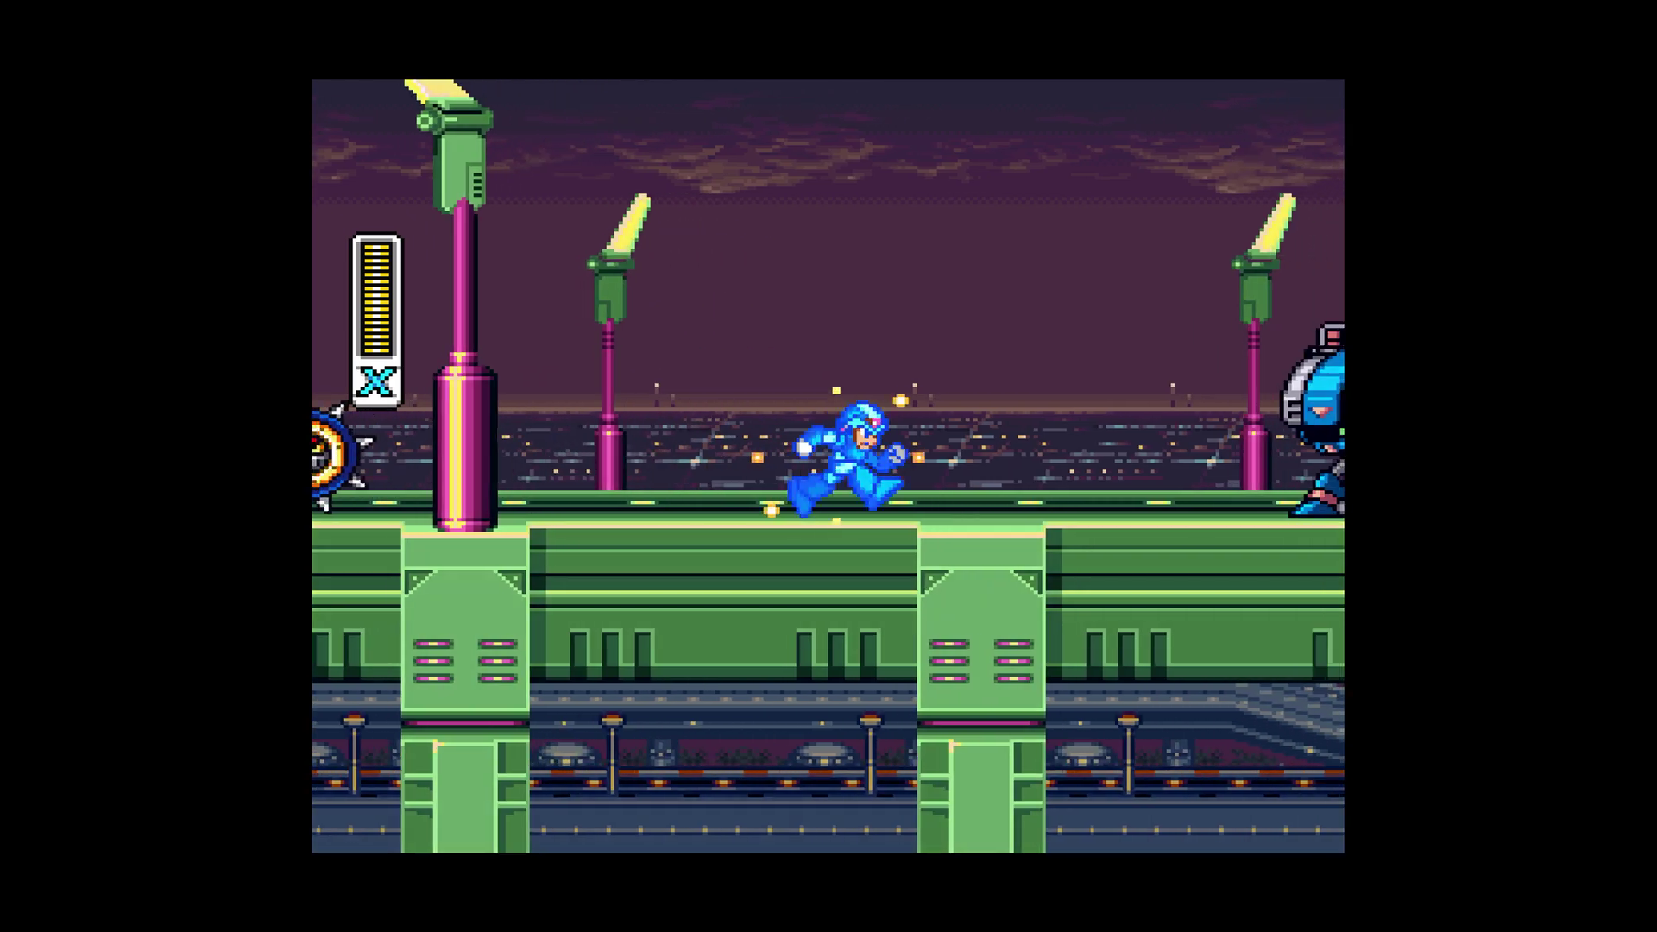
key(a)
key(Right)
key(a)
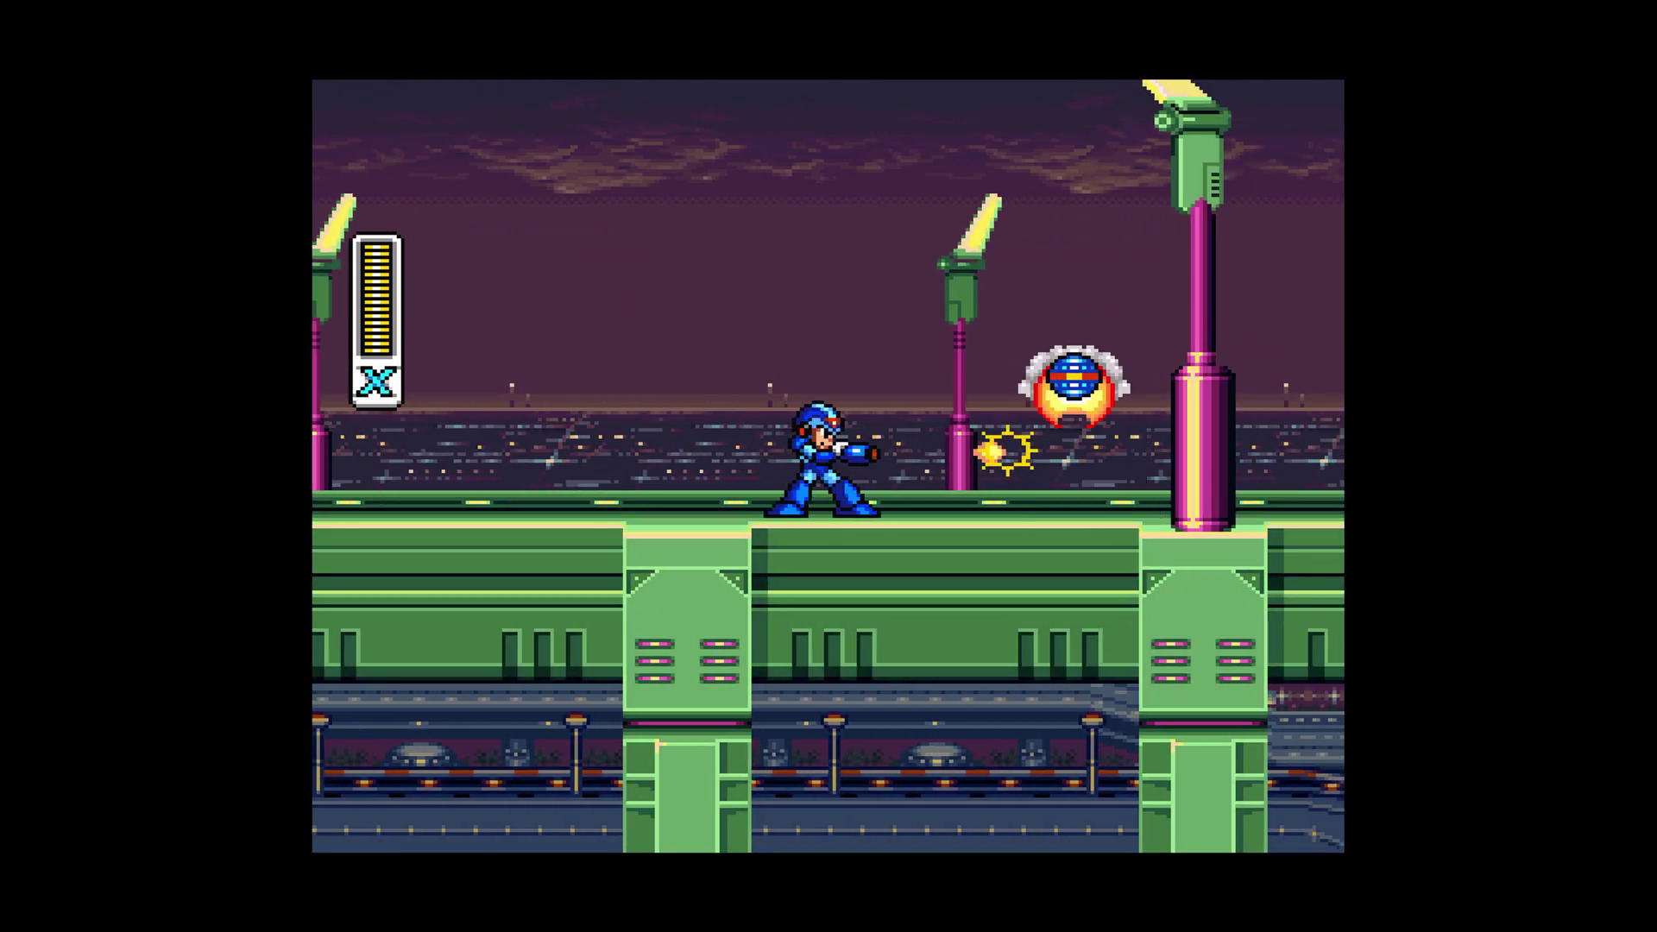
Jump across the red truck and orange car, shoot the flying enemy, and clear the gap
key(Right)
key(z)
key(Right)
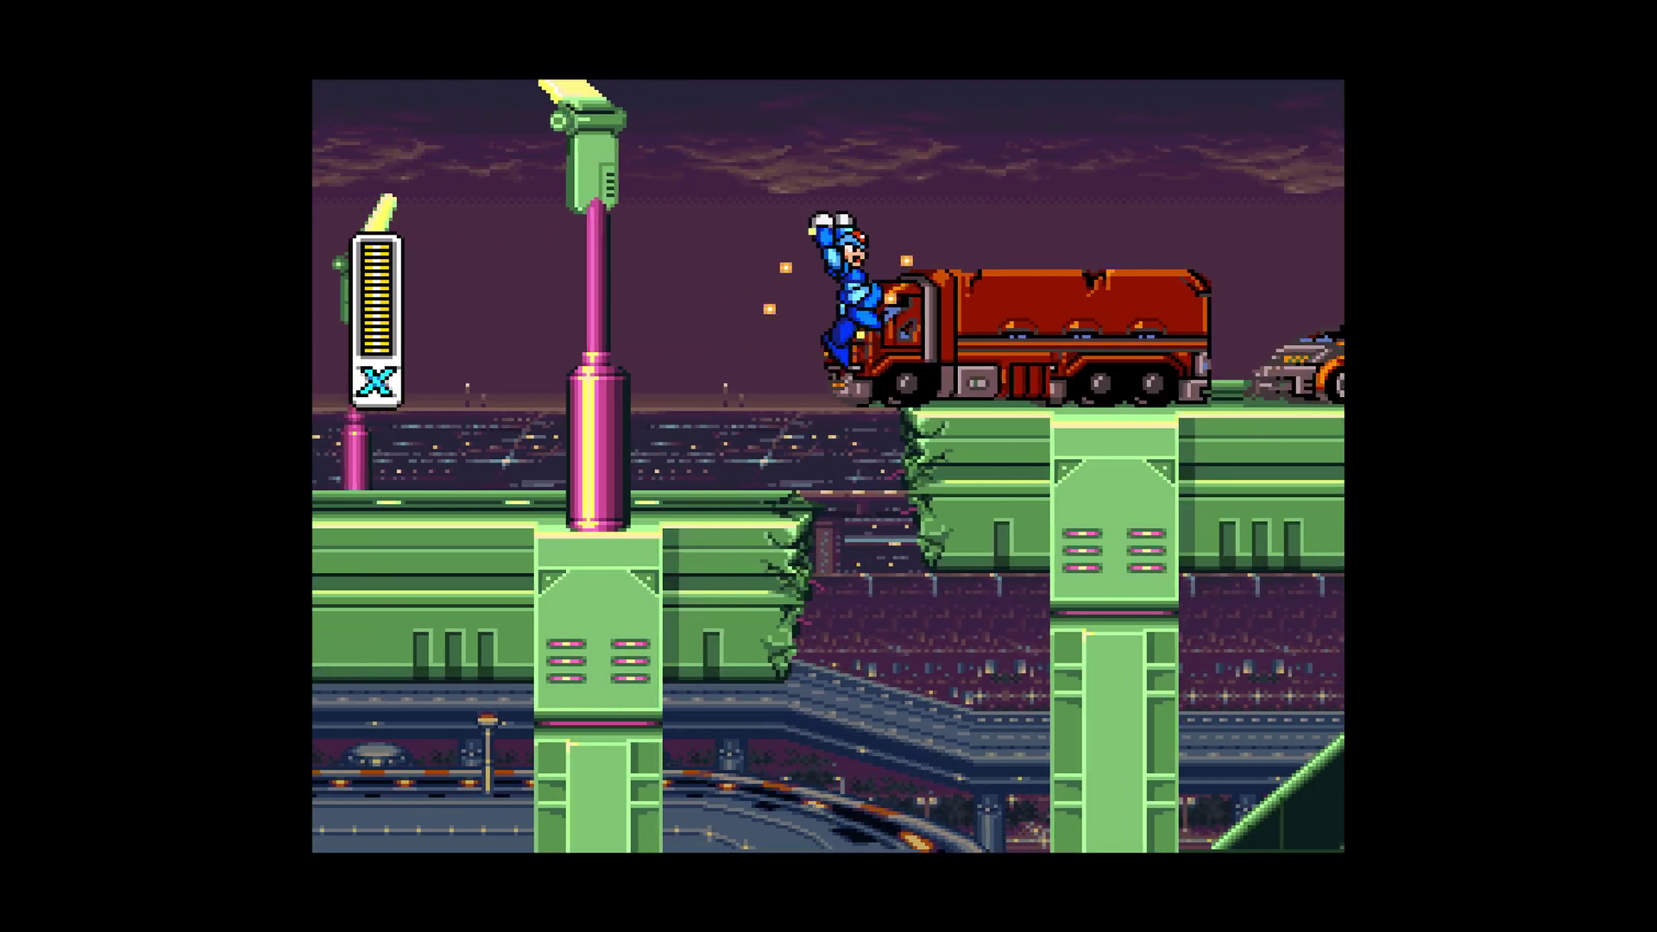
key(z)
key(z)
key(Right)
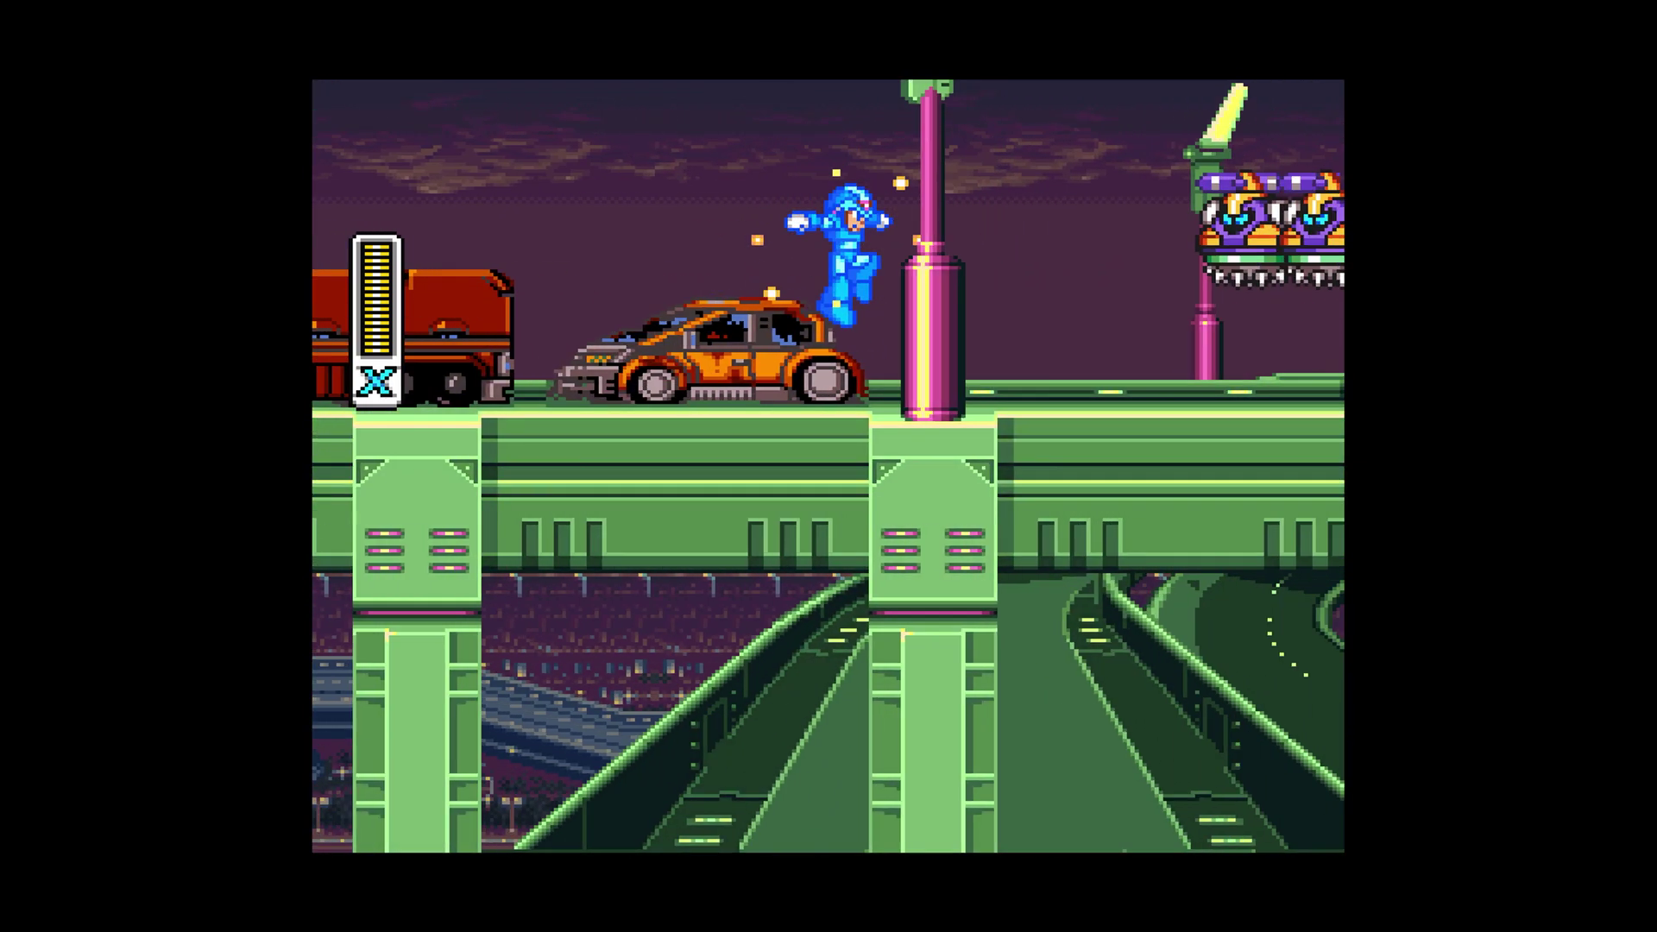
key(a)
key(a)
key(a)
key(Right)
key(z)
key(z)
key(Right)
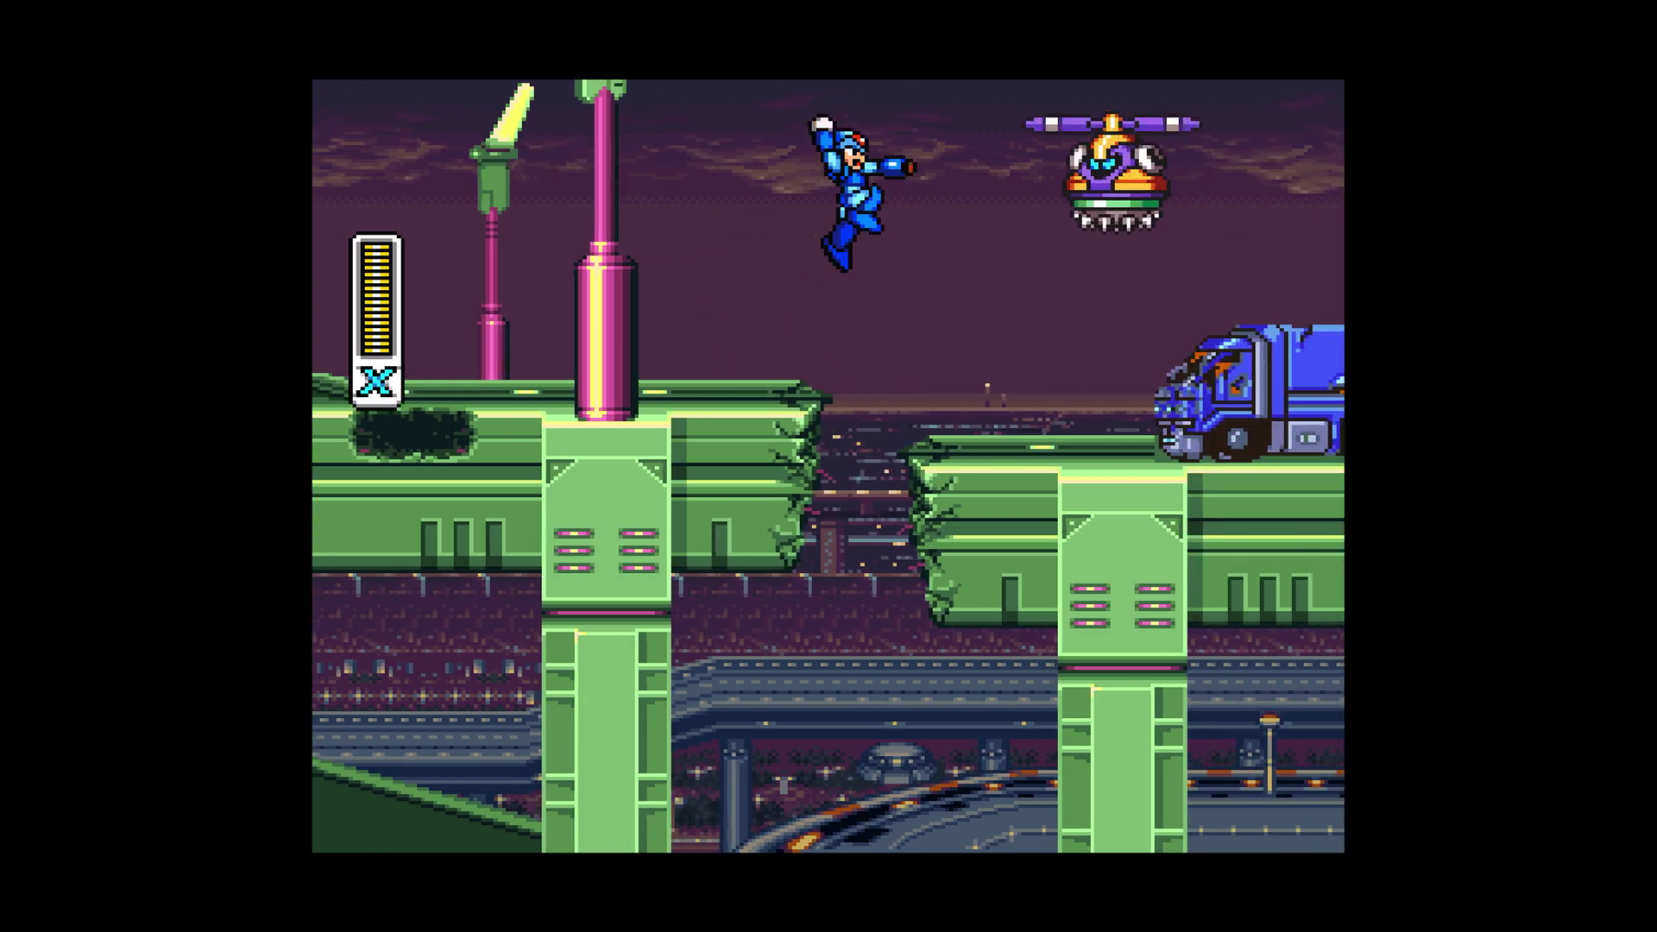
Run past the blue truck and destroy the large blue robot while dodging its missile
key(Right)
key(a)
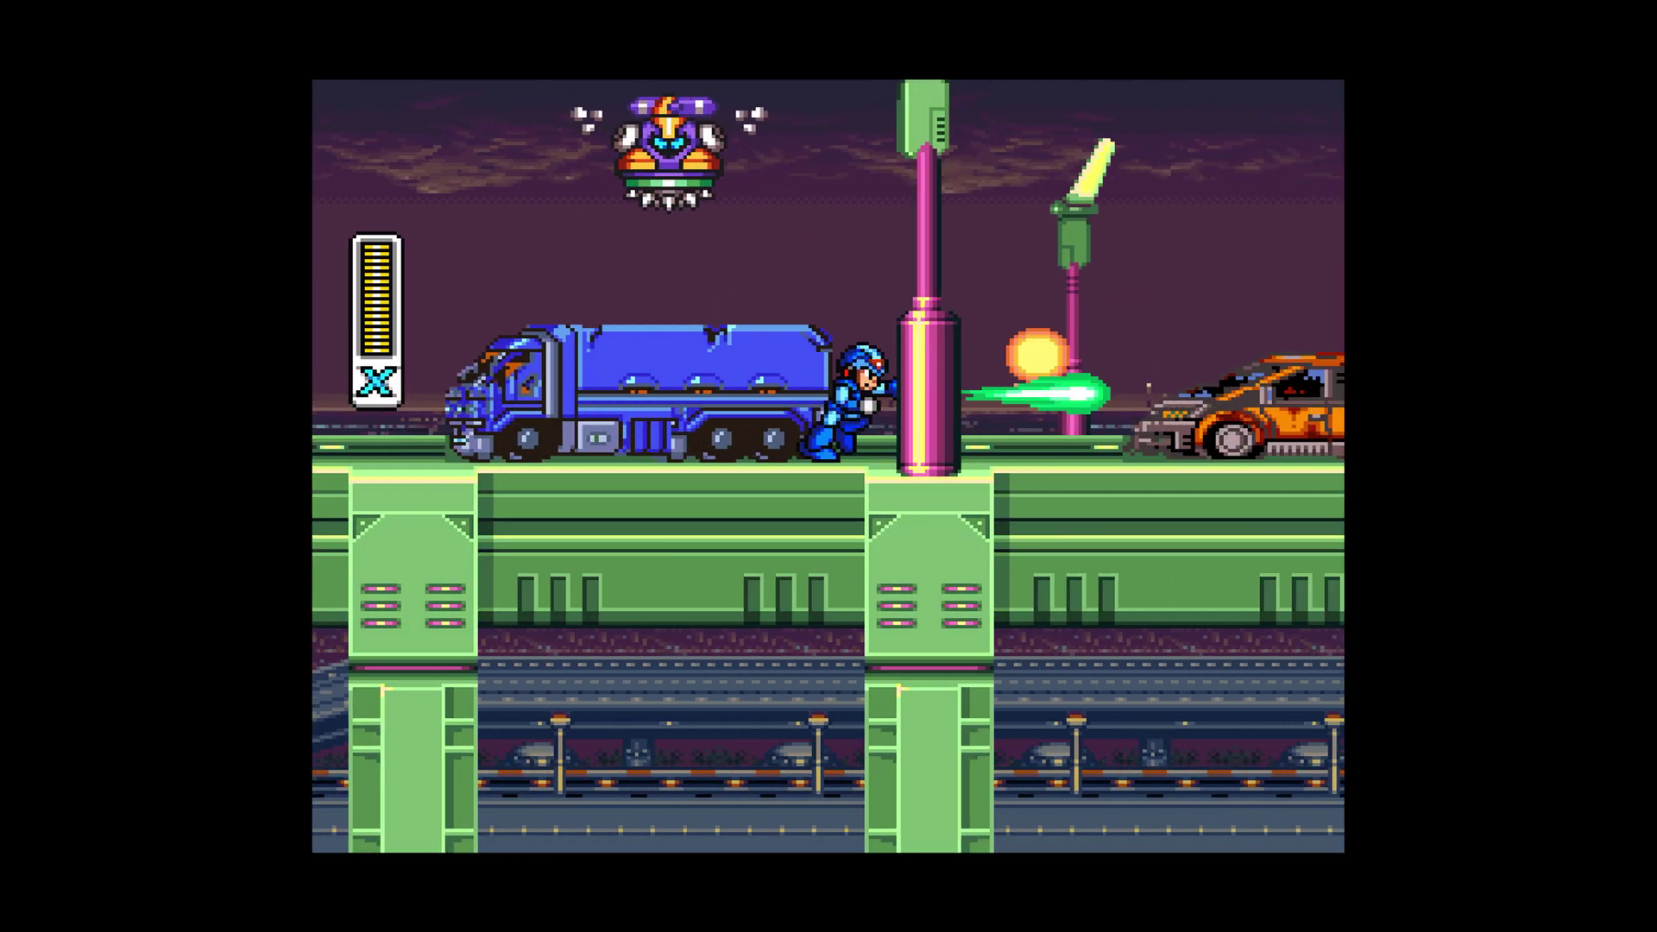
key(Right)
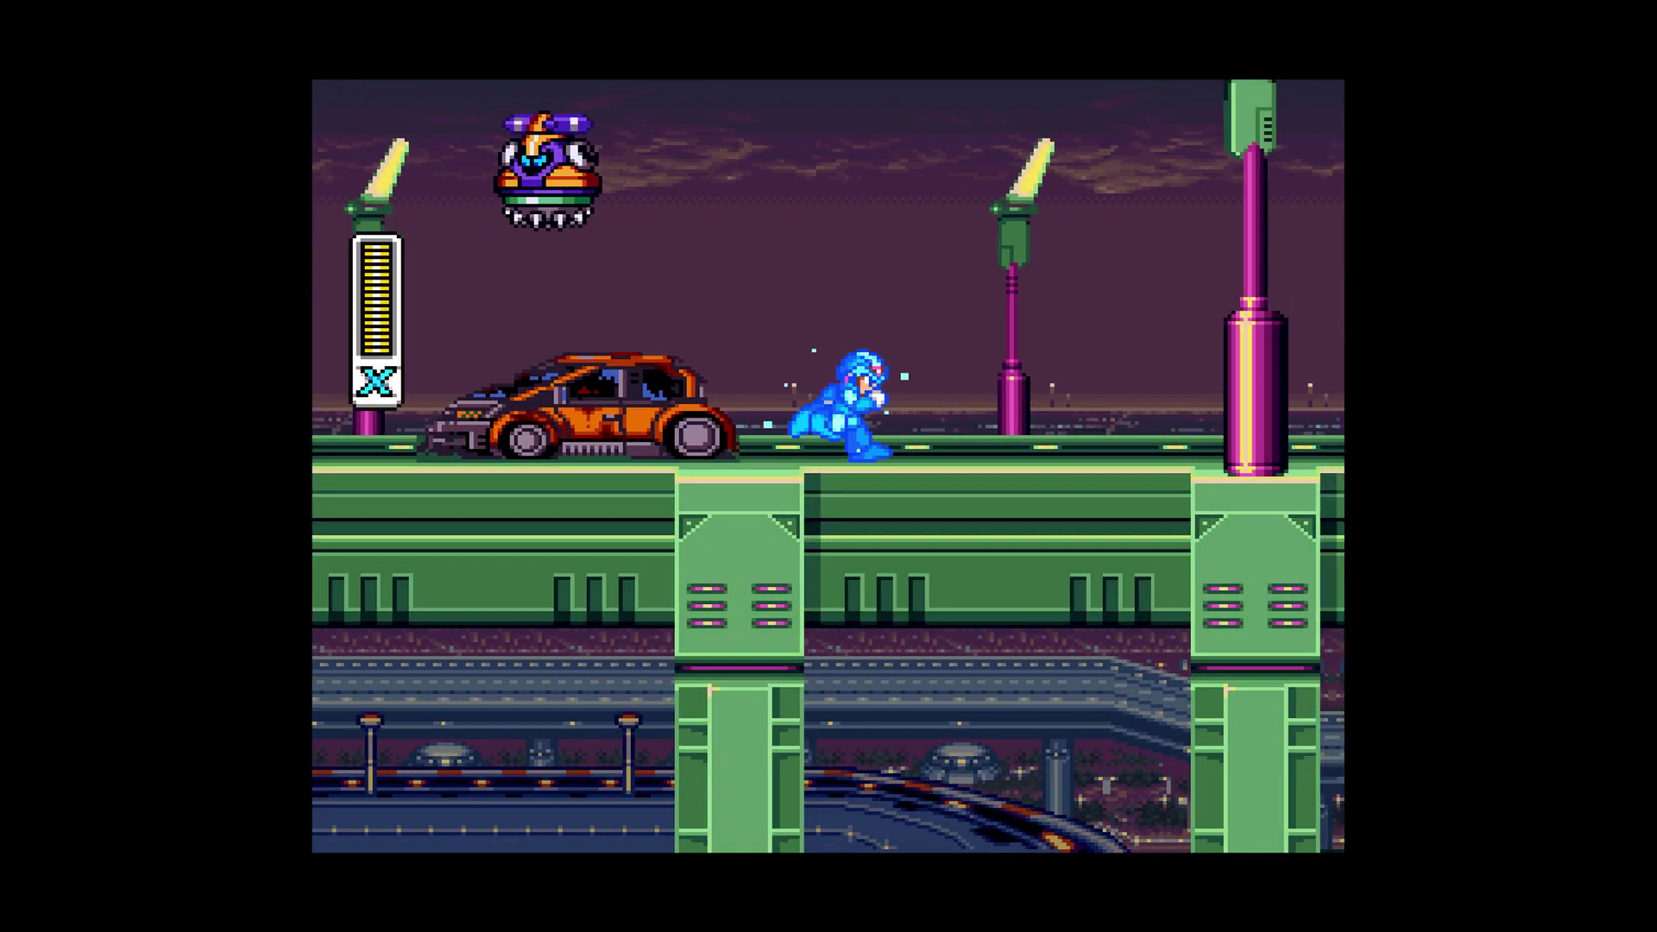
key(z)
key(a)
key(Right)
key(a)
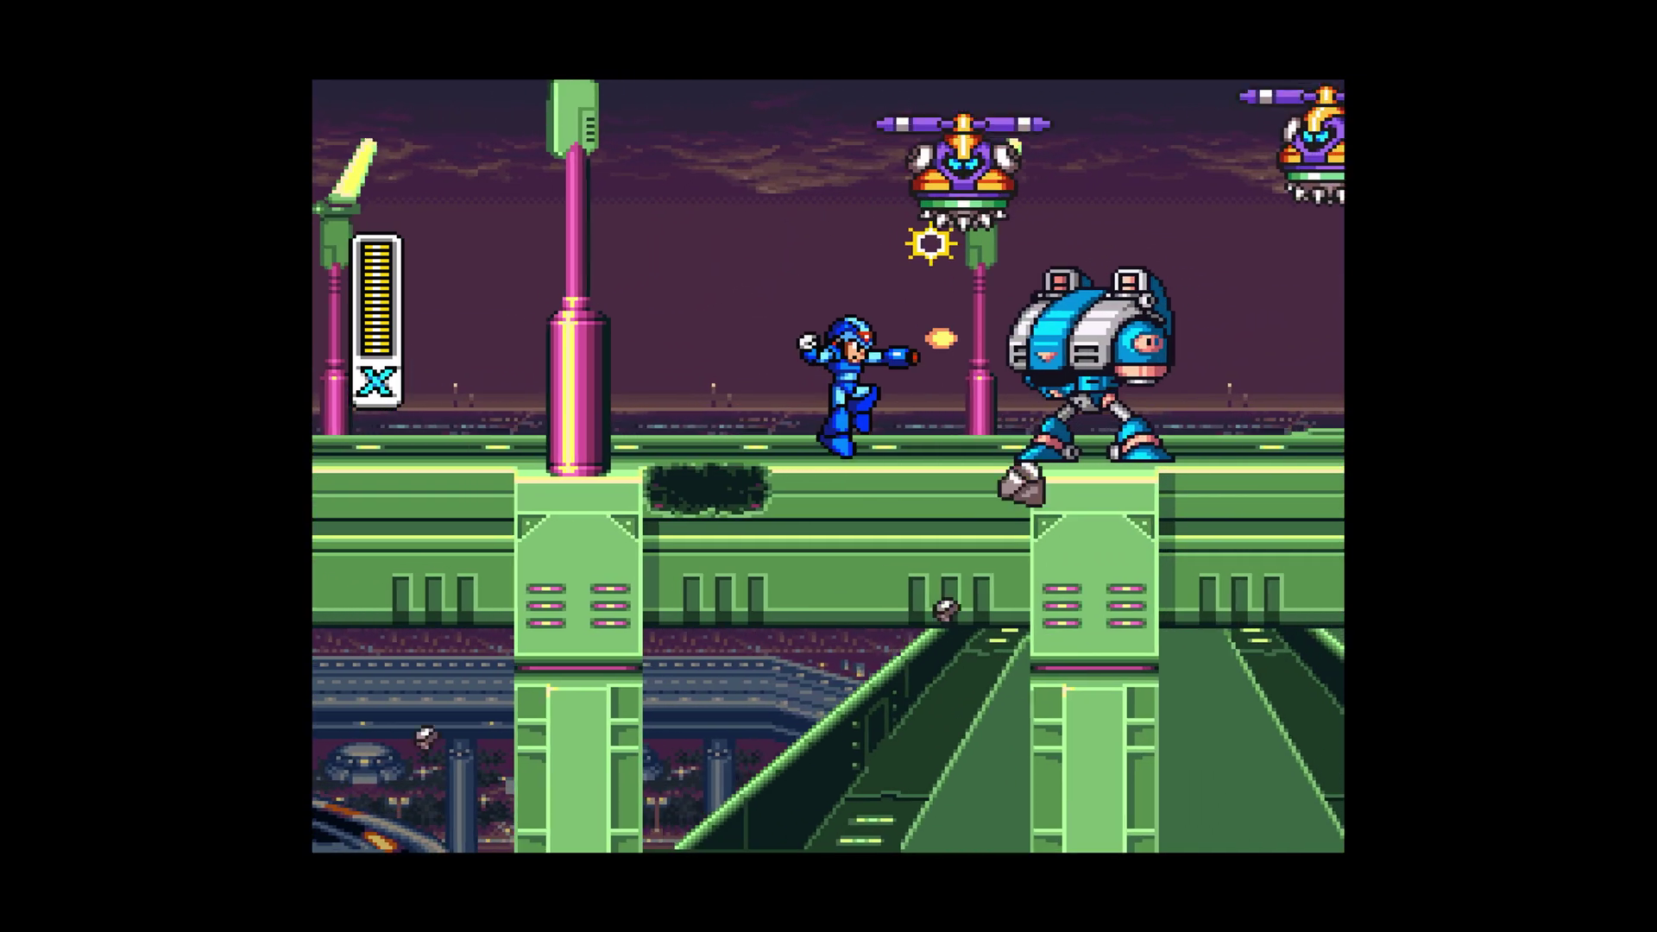
key(Right)
key(z)
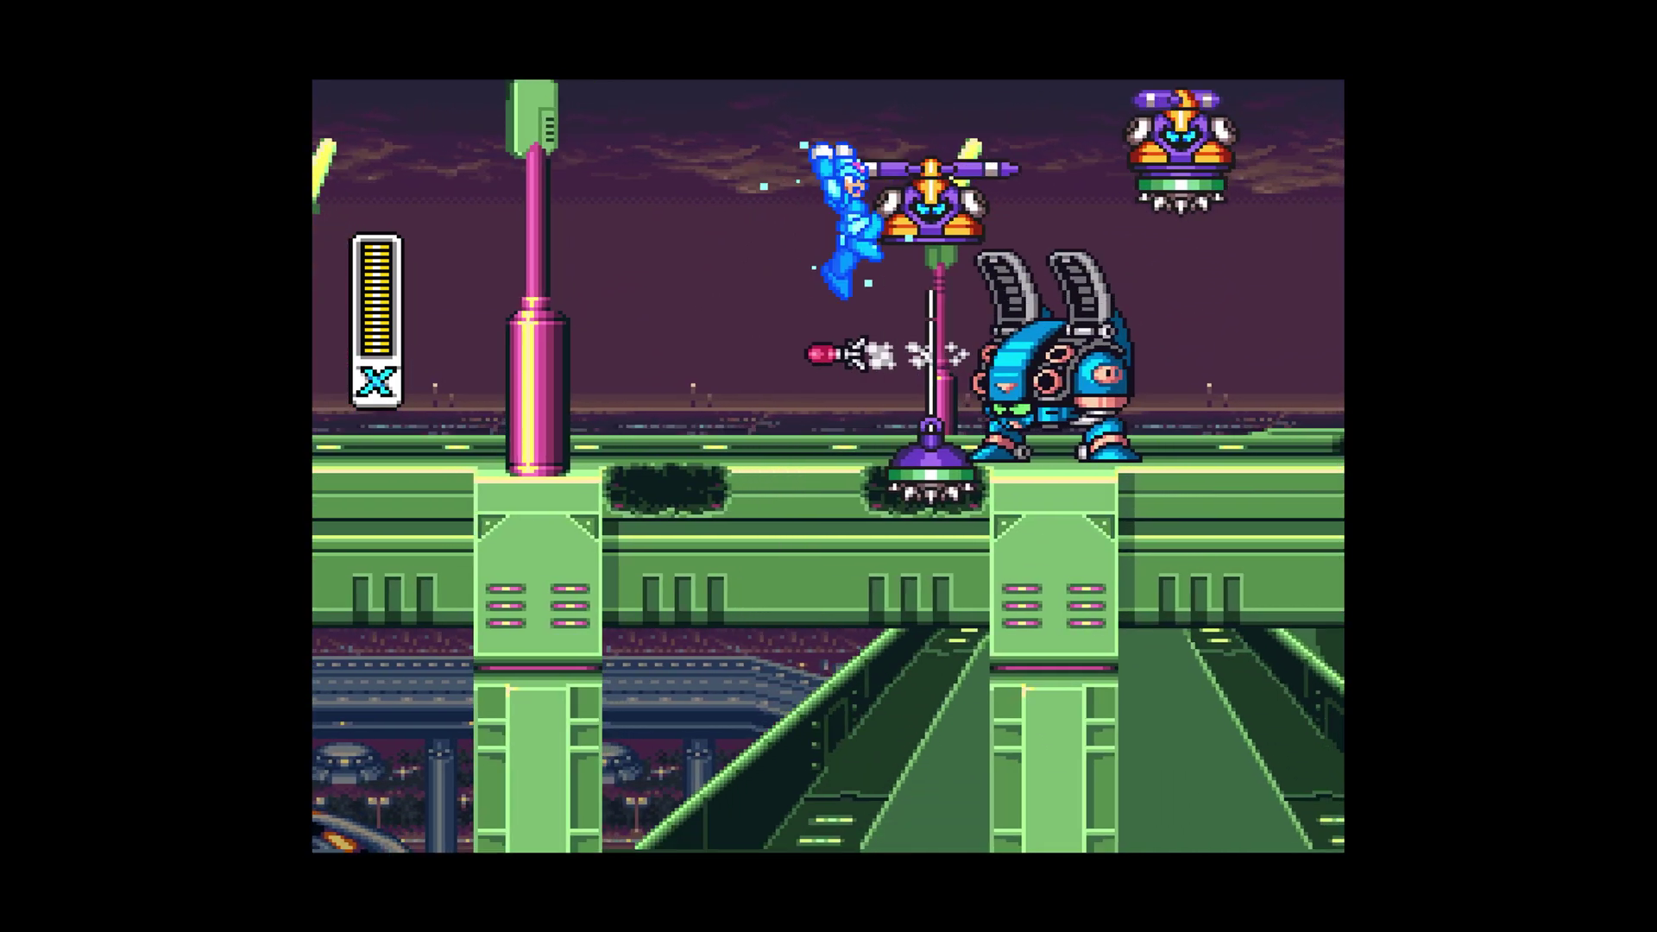
key(a)
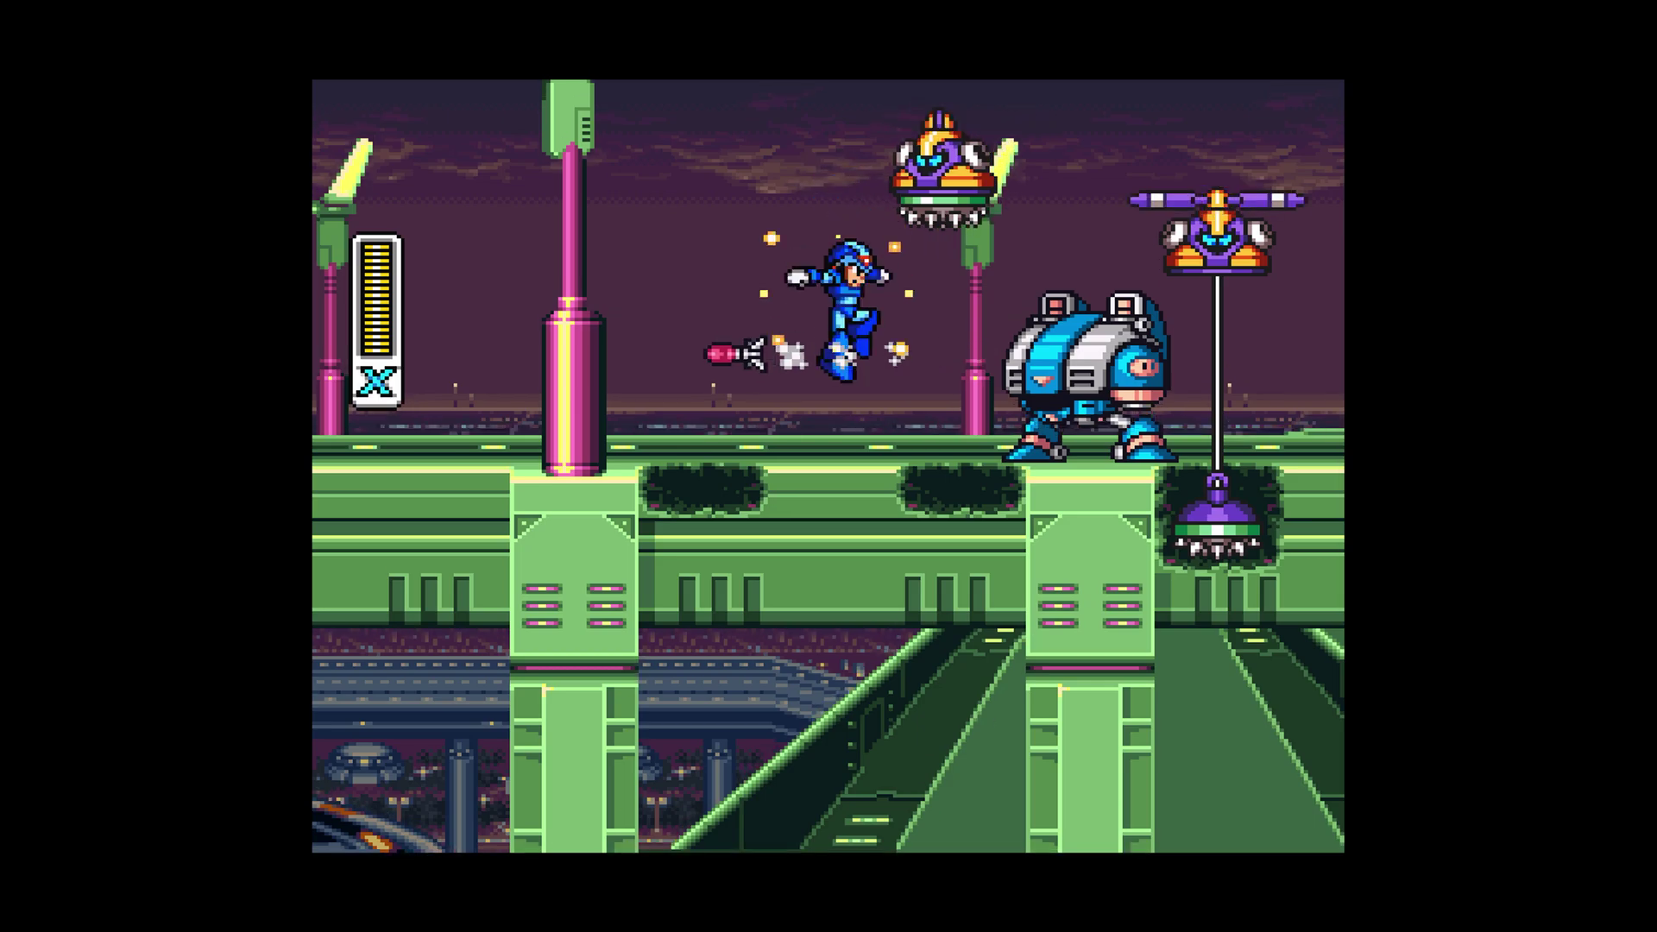
key(a)
Continue right and destroy the next large robot
key(Right)
key(z)
key(Right)
key(a)
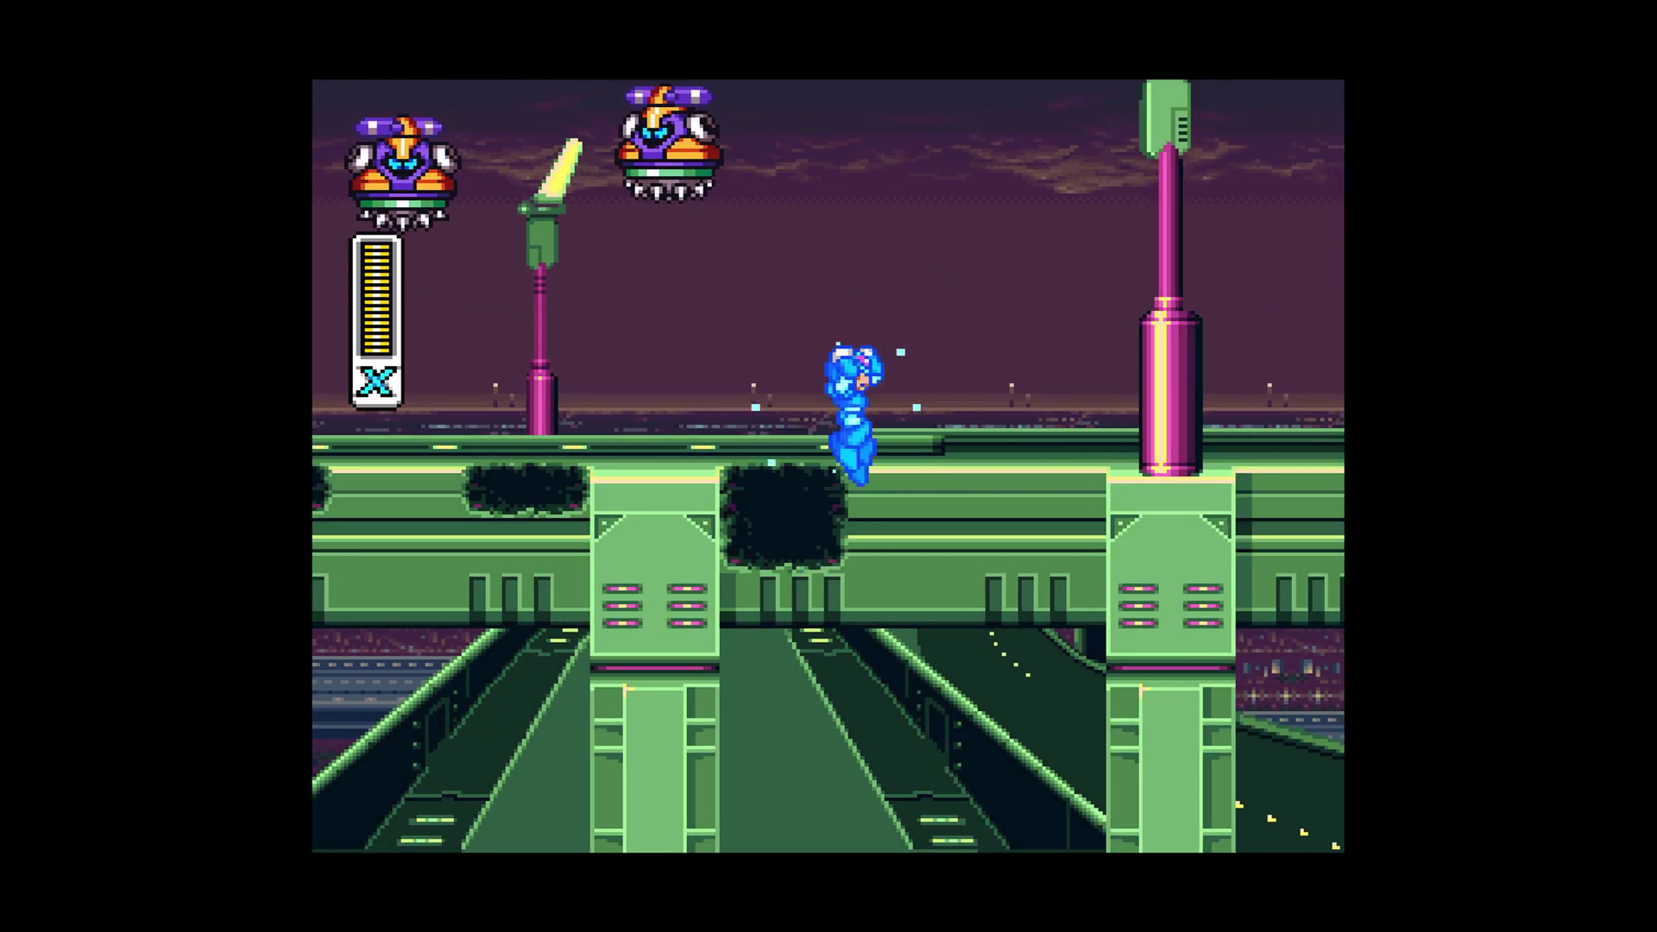
key(Right)
key(a)
key(a)
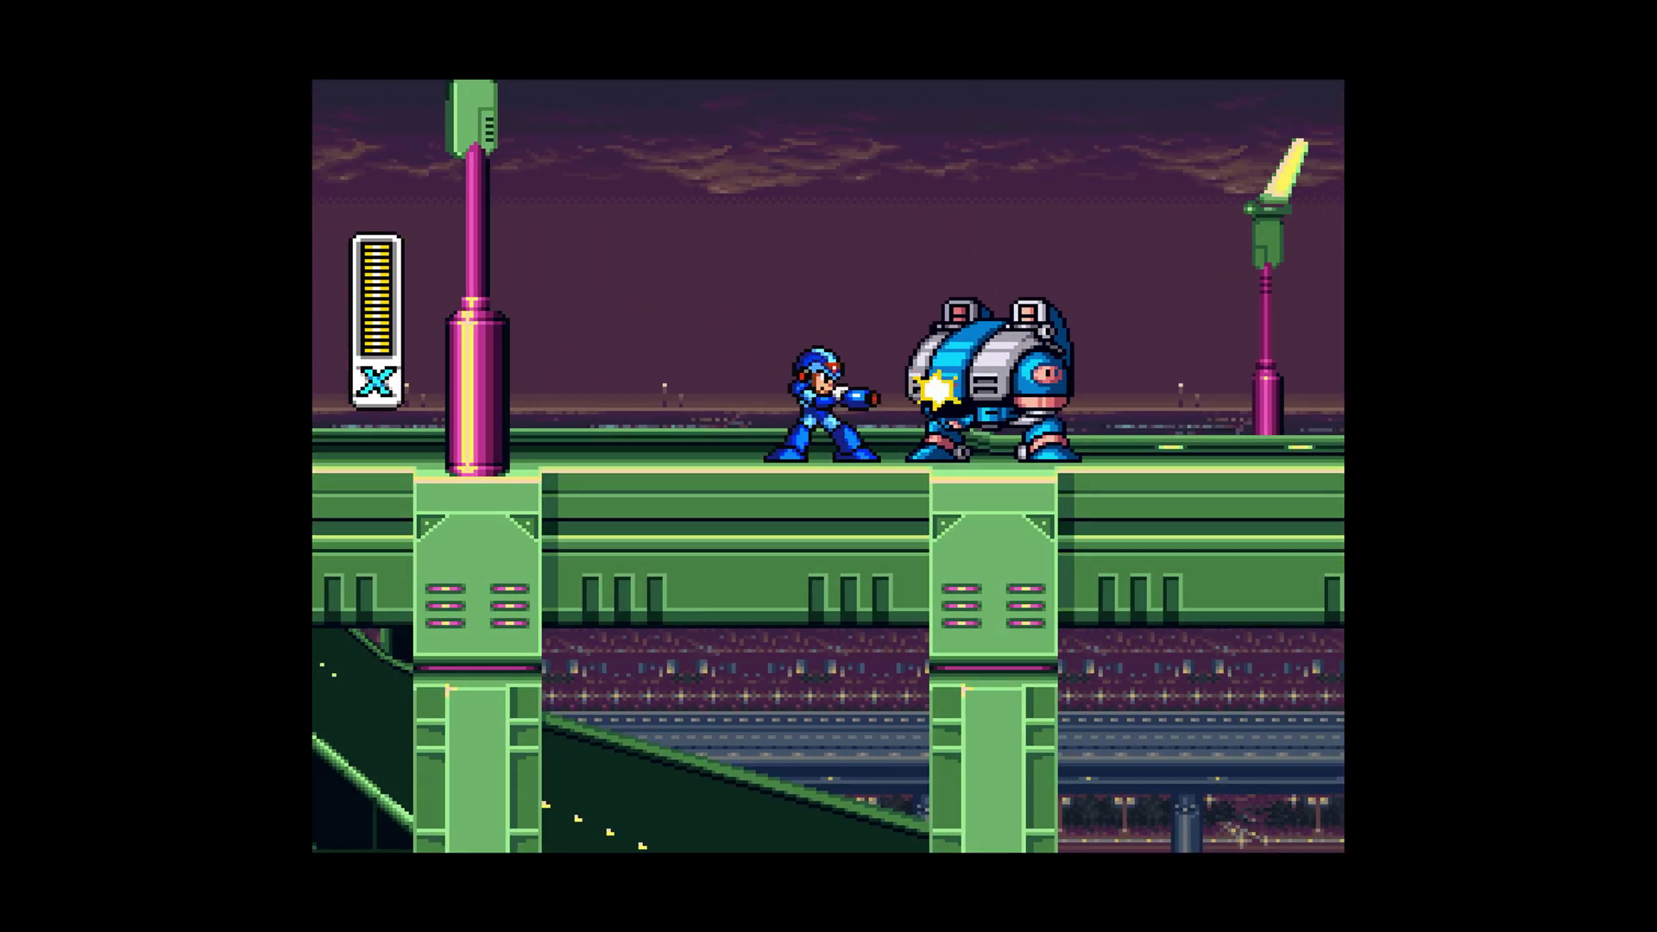
key(Right)
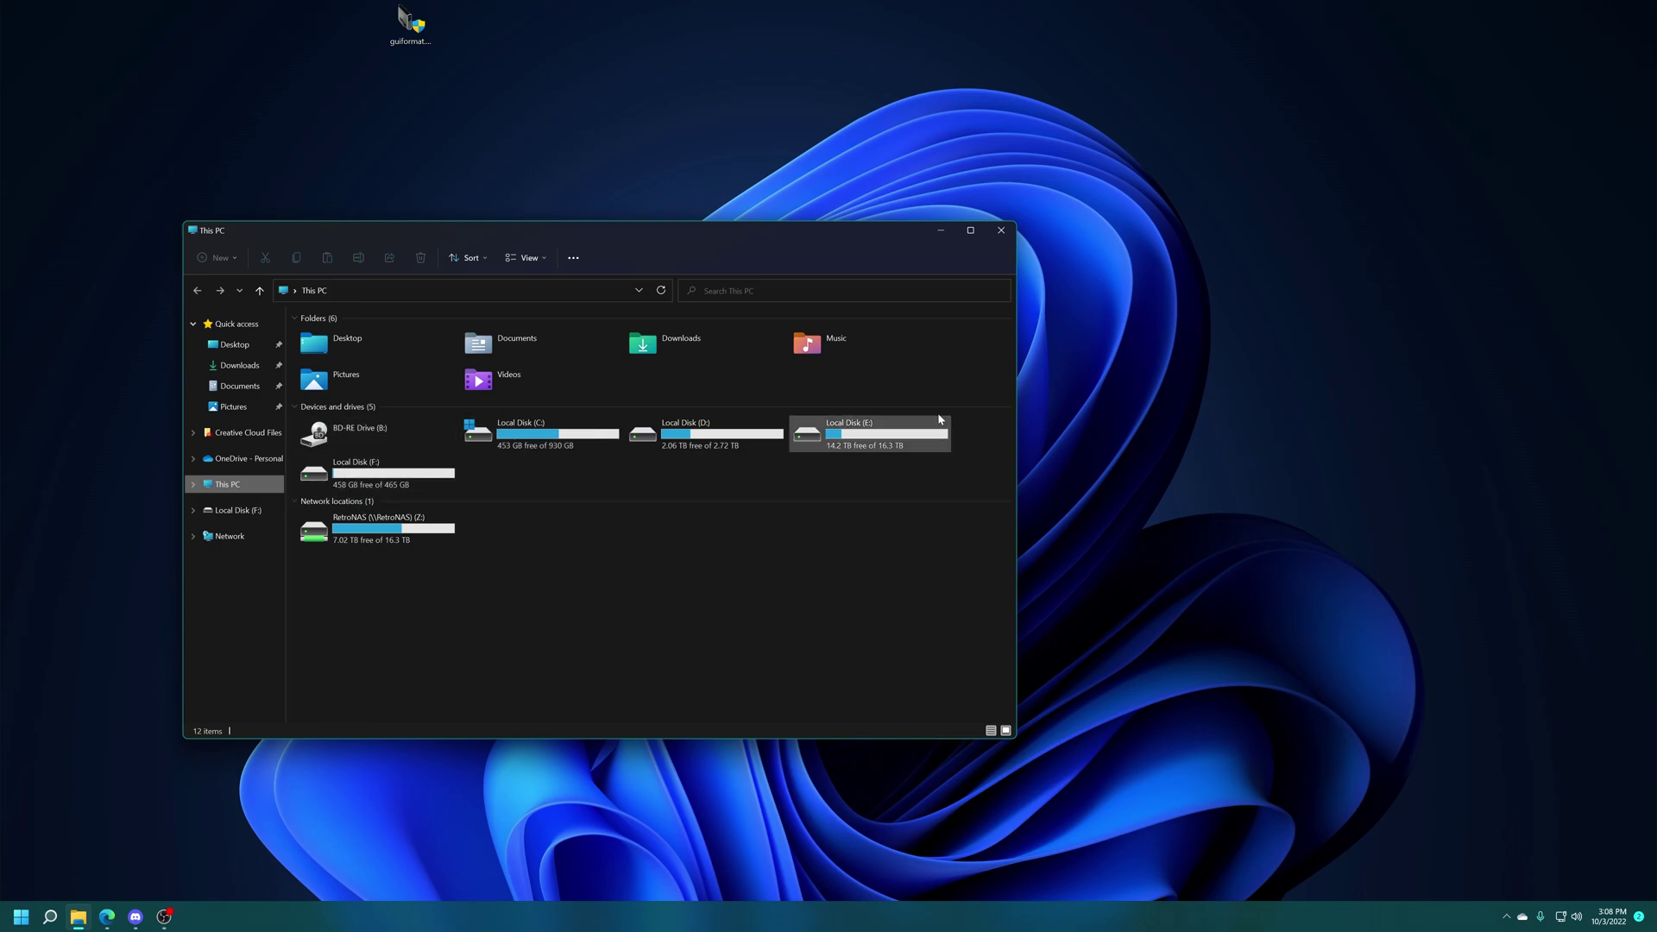
Close This PC, quick-format drive F: as FAT32 in GUIFormat, then close the formatter
click(1002, 232)
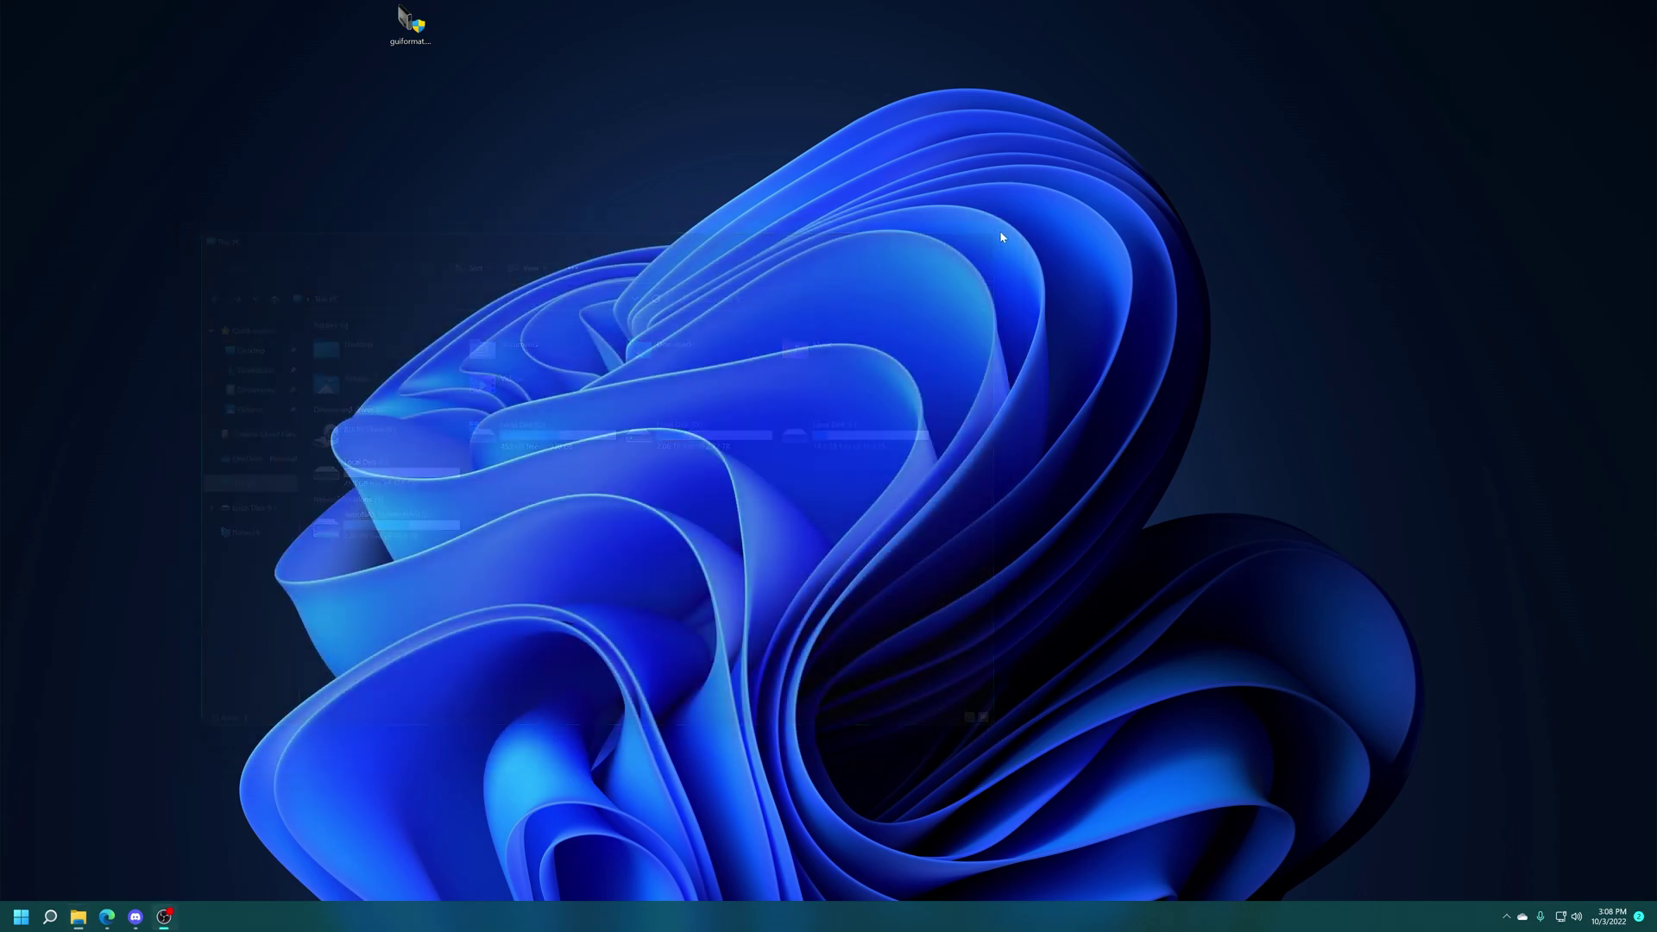
double_click(409, 25)
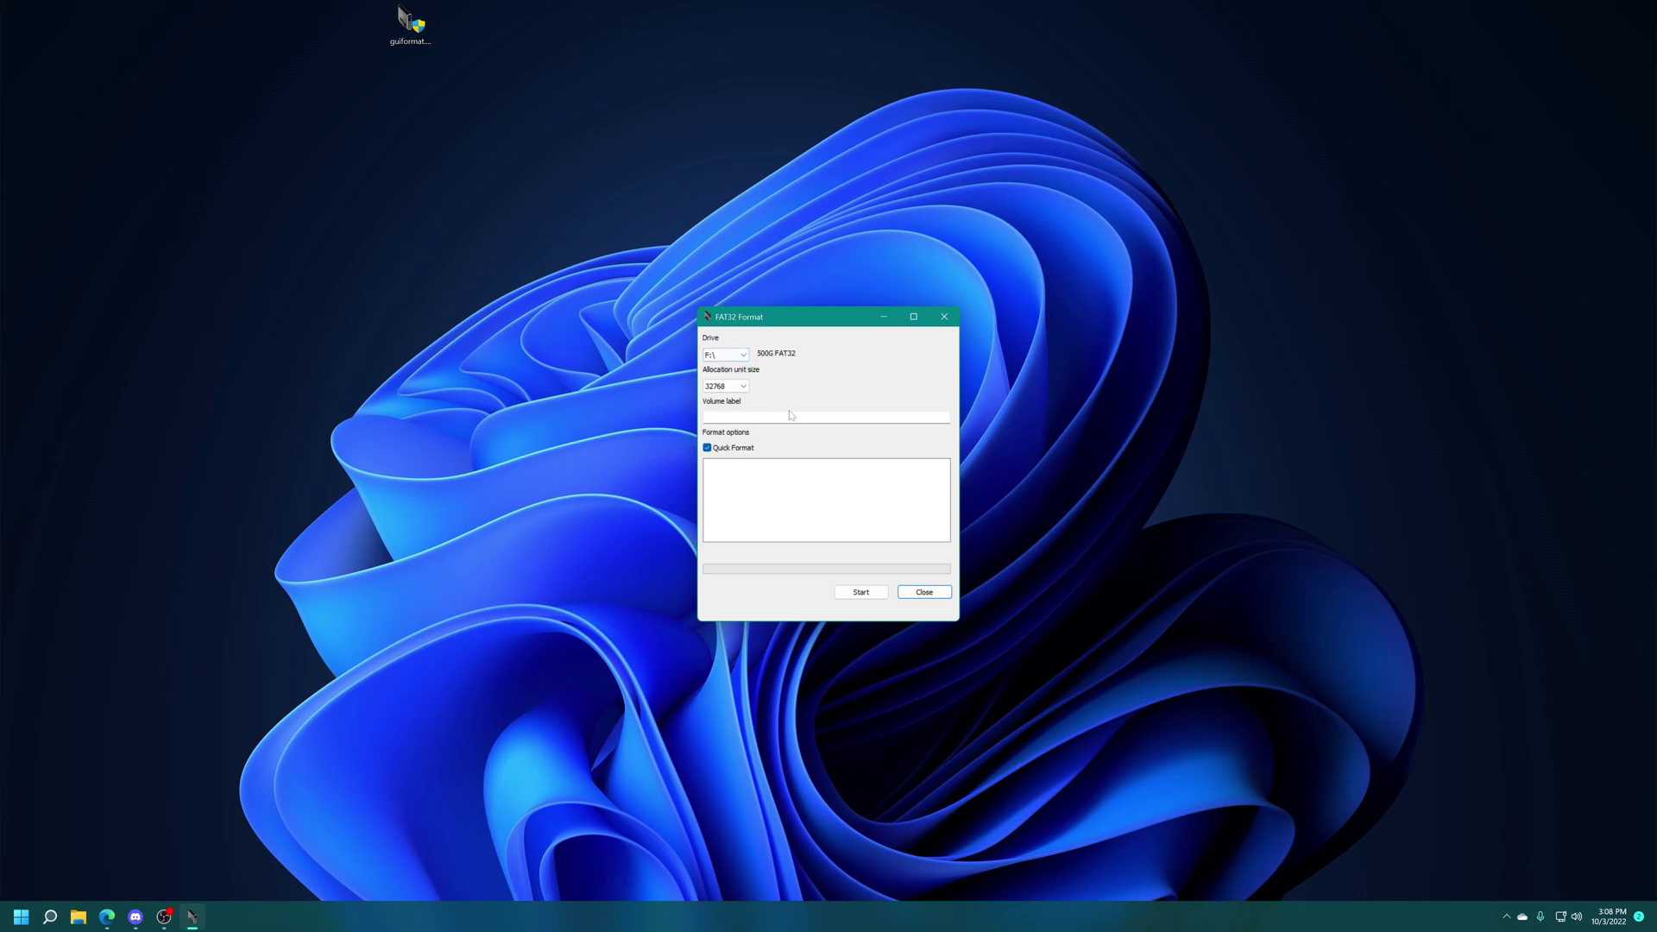
click(866, 595)
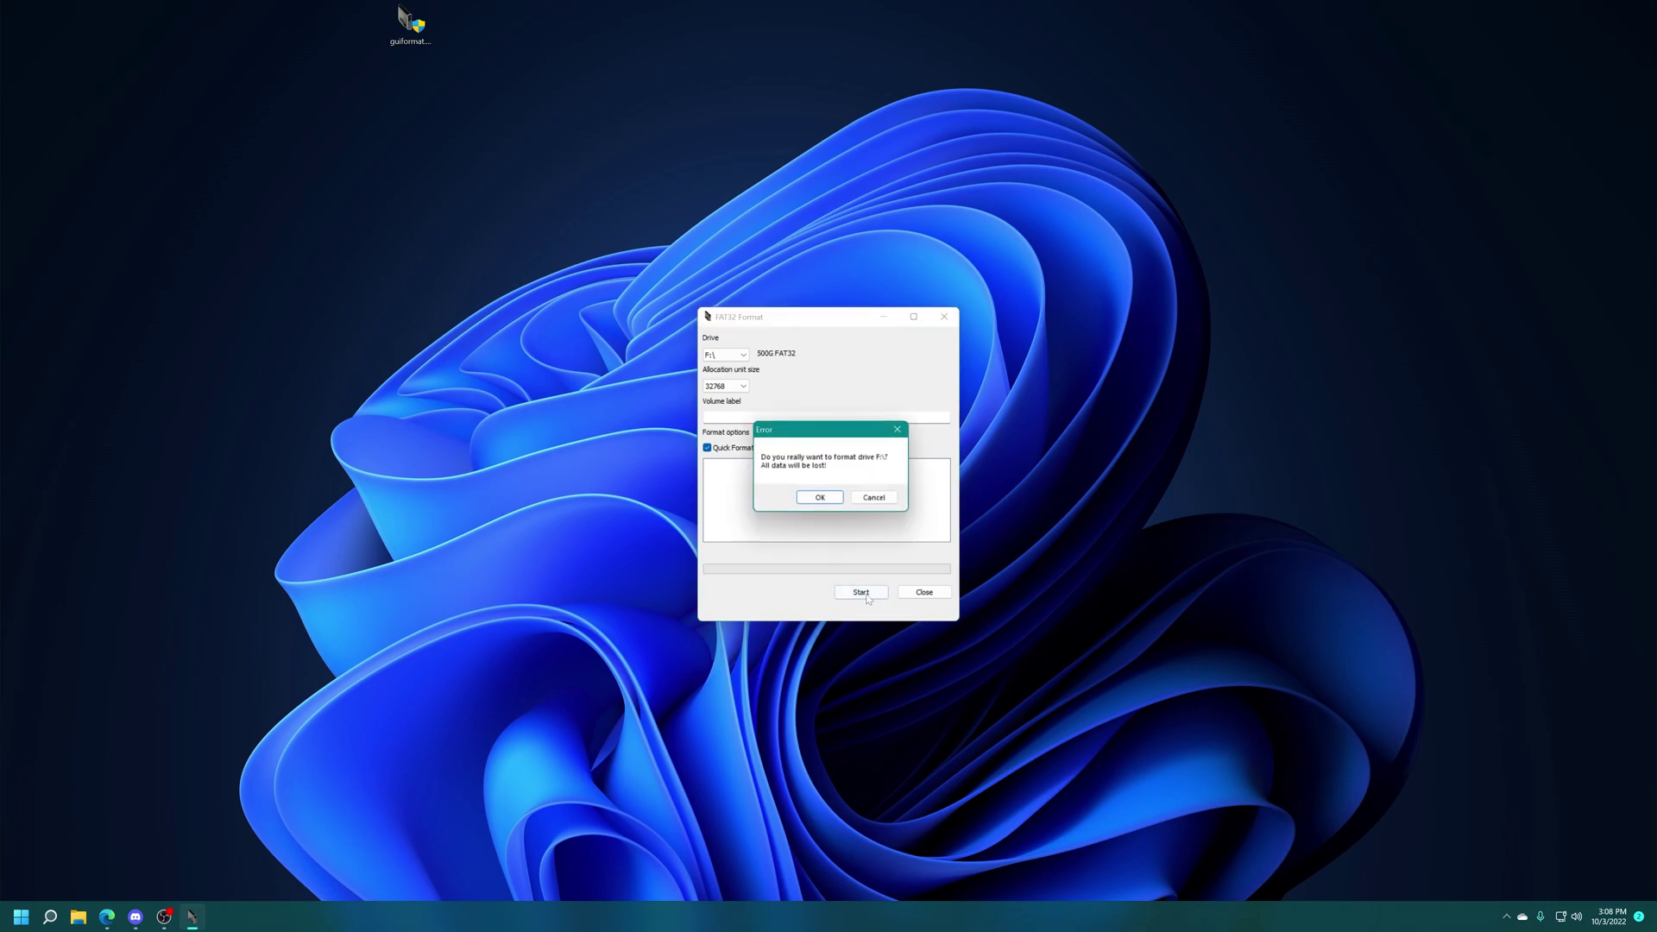
click(820, 500)
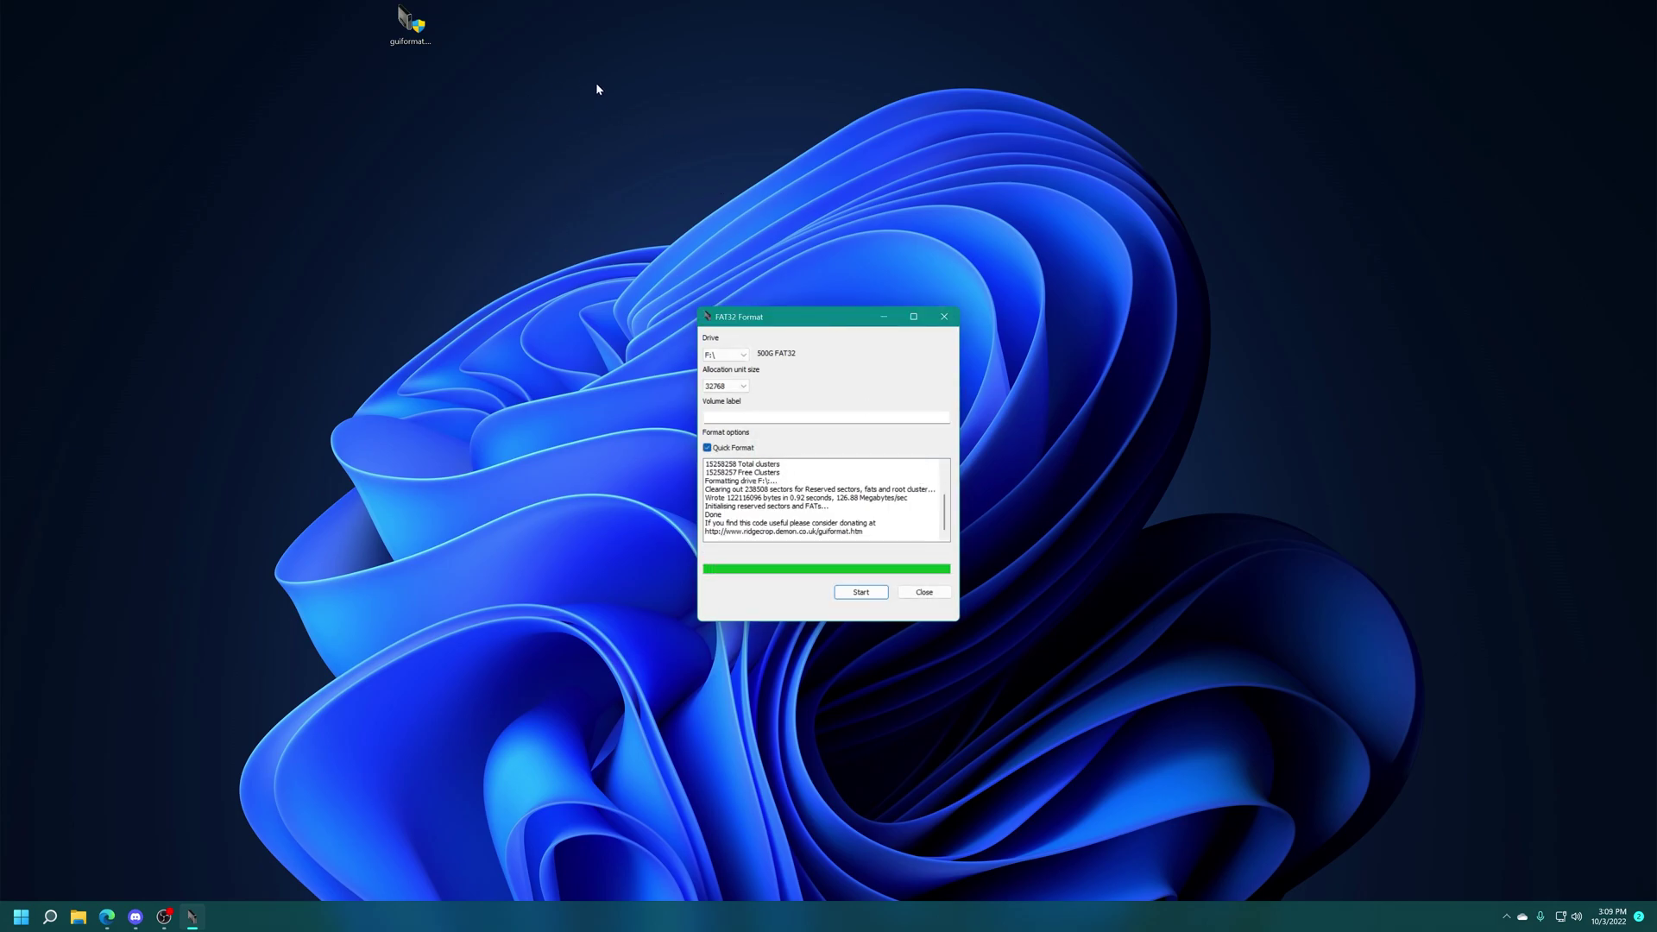
click(926, 593)
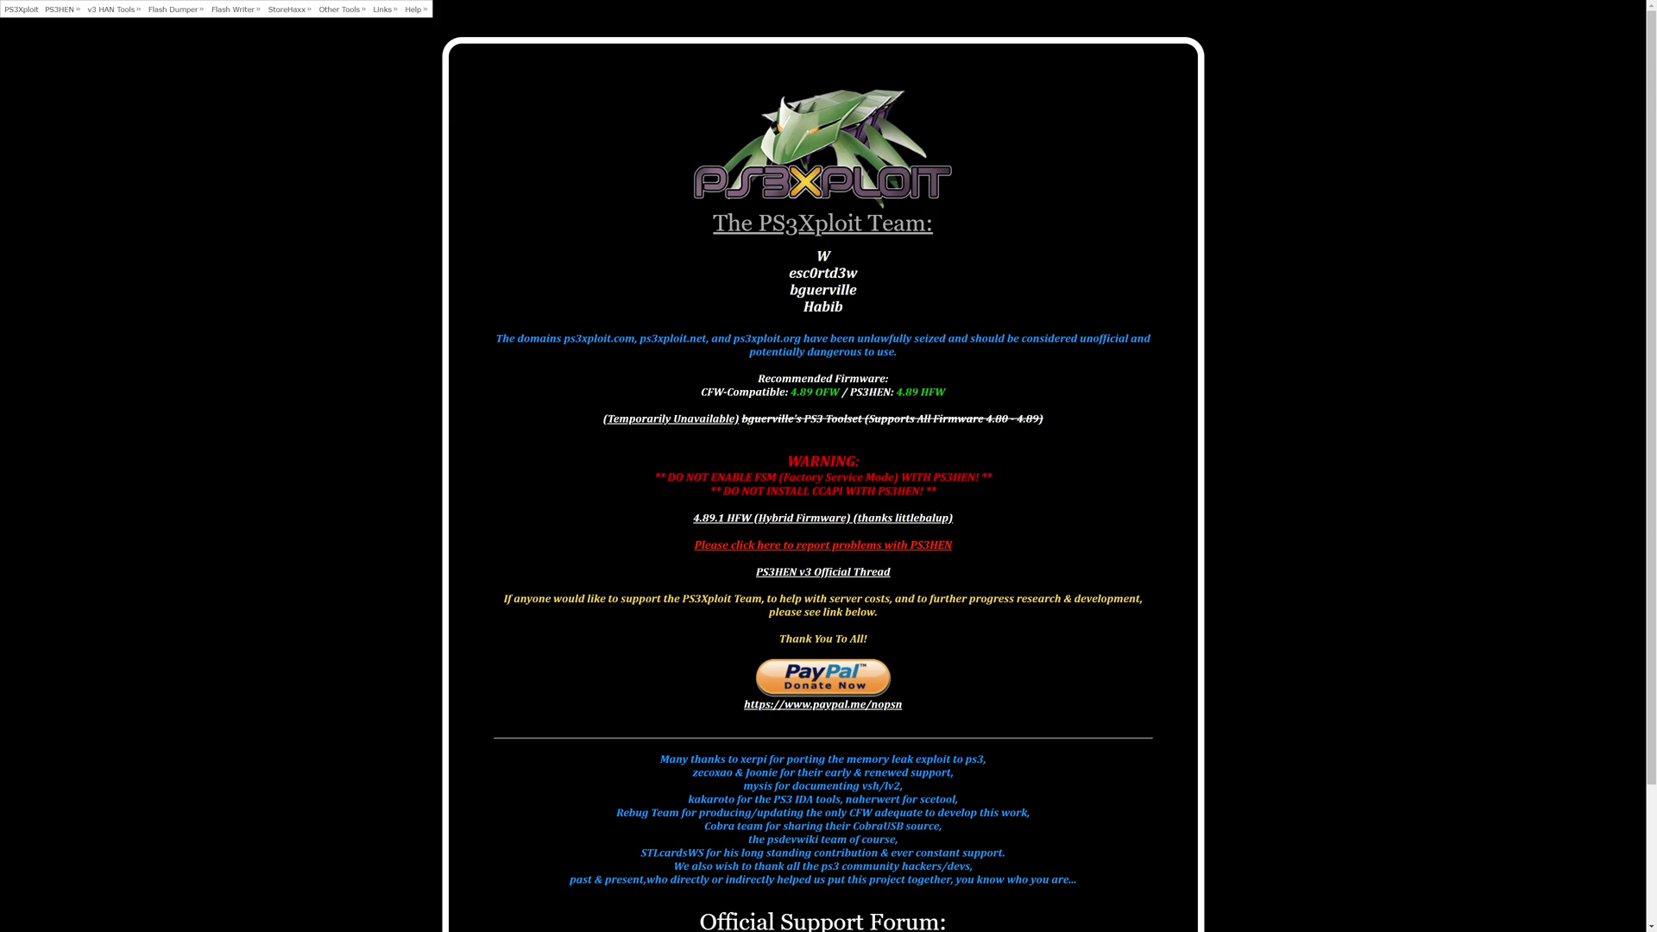
Select the red WARNING paragraph on the PS3Xploit page
triple_click(836, 461)
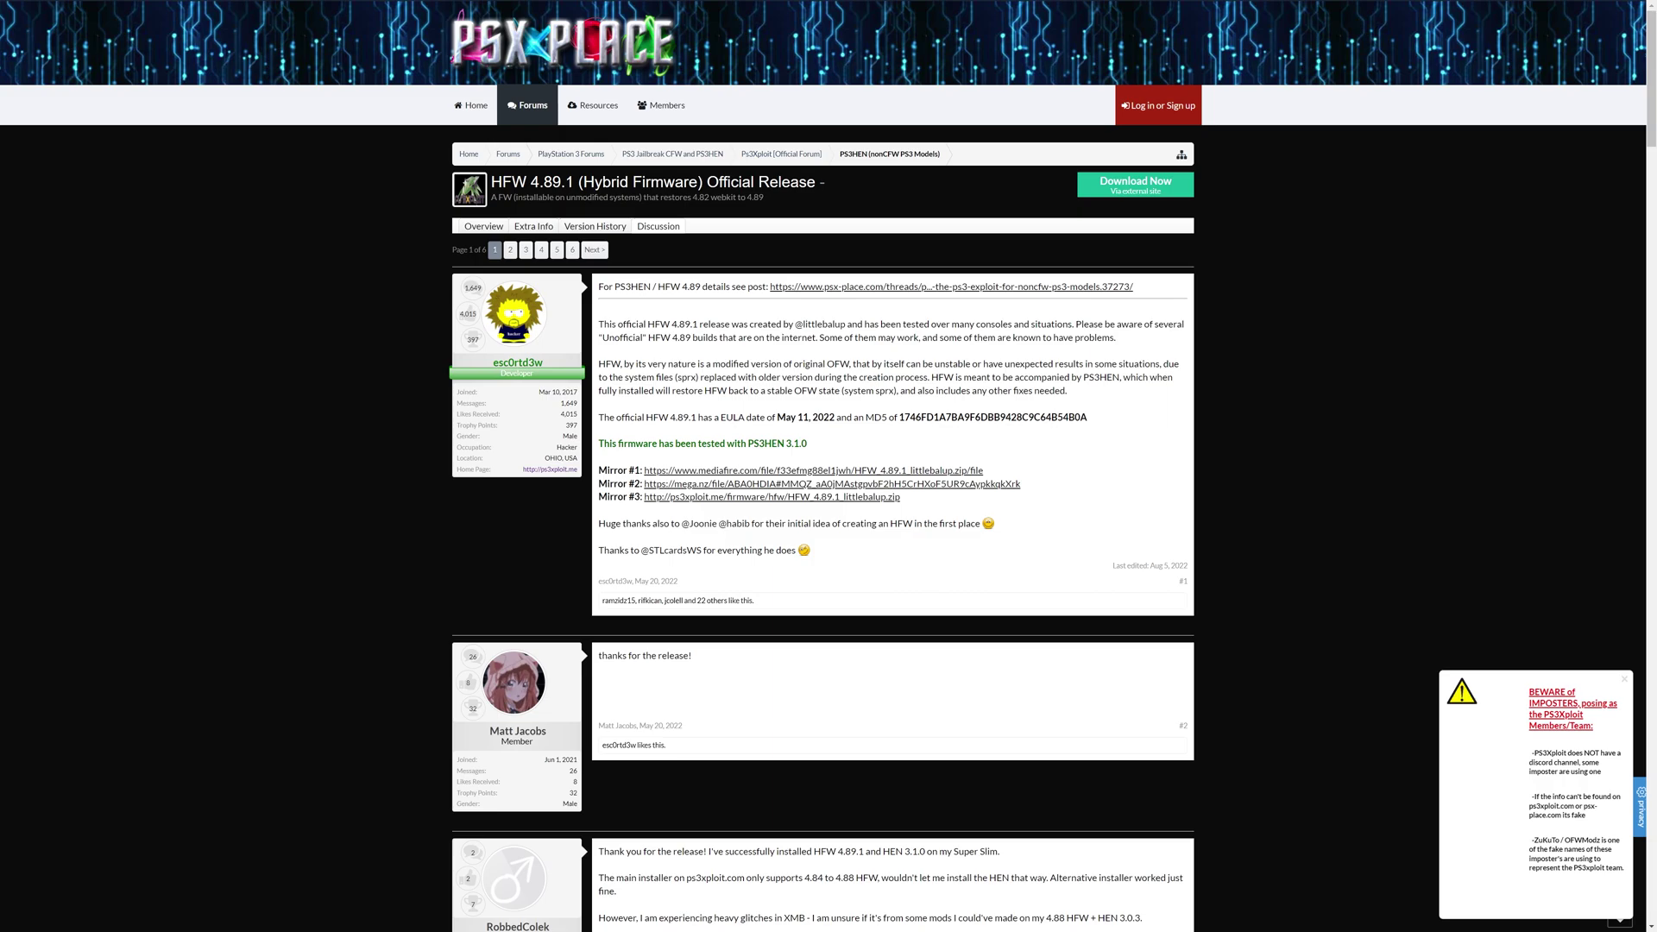
Download HFW_4.89.1_littlebalup.zip (196.34MB) from the Mirror #1 MediaFire page
click(711, 473)
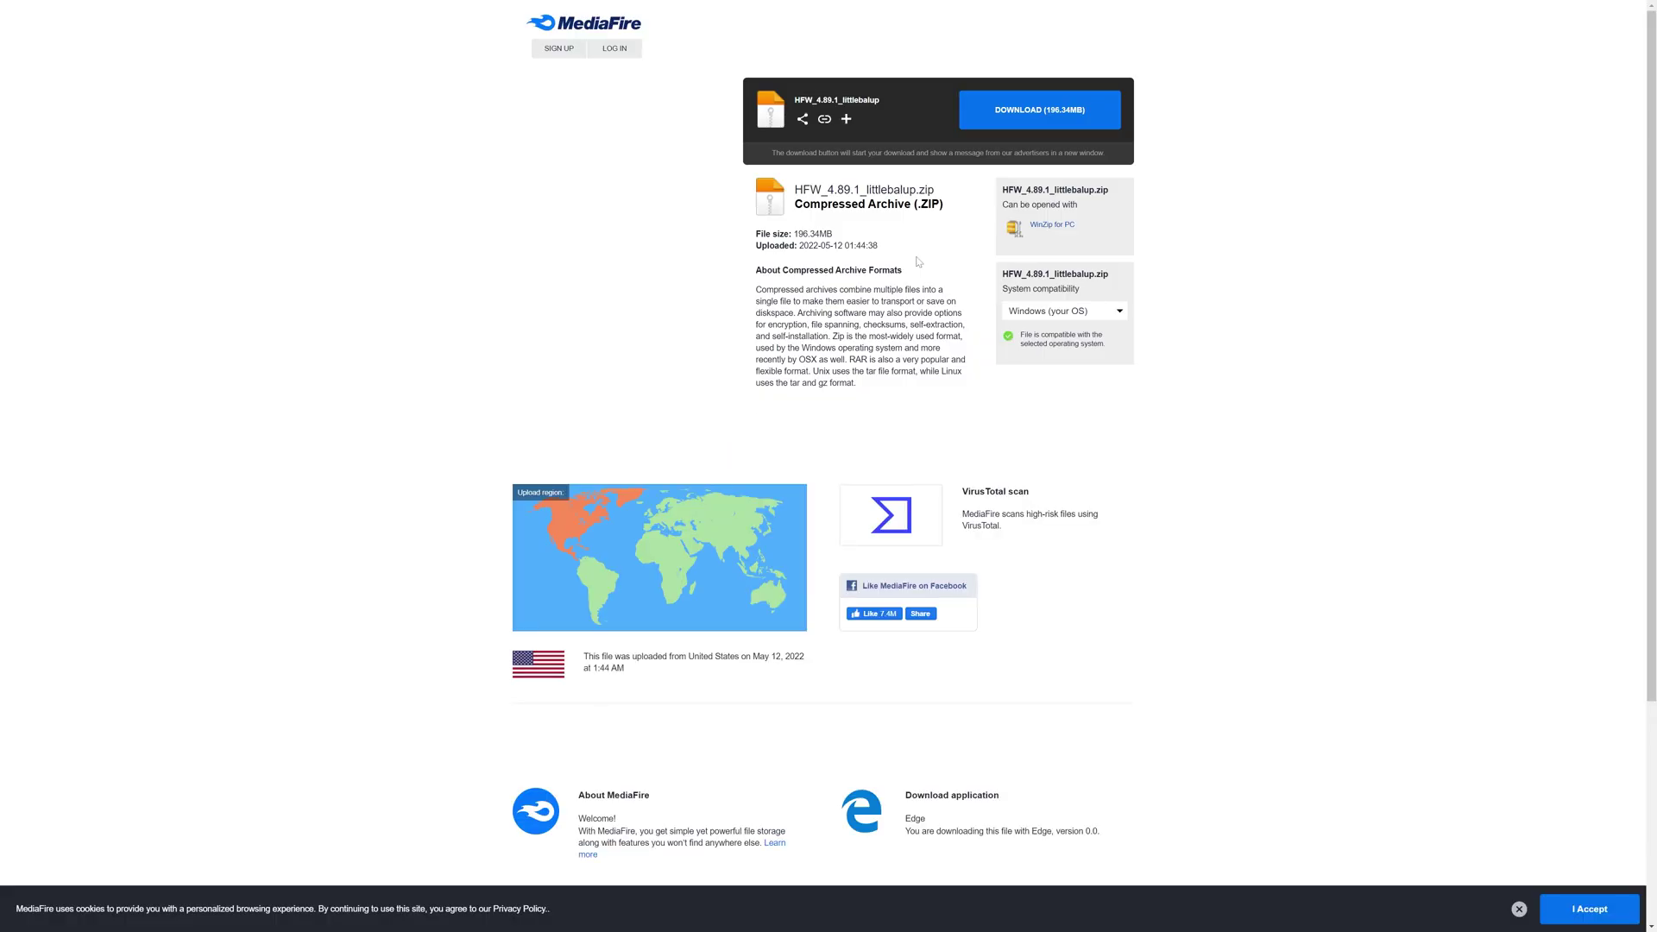
click(1052, 120)
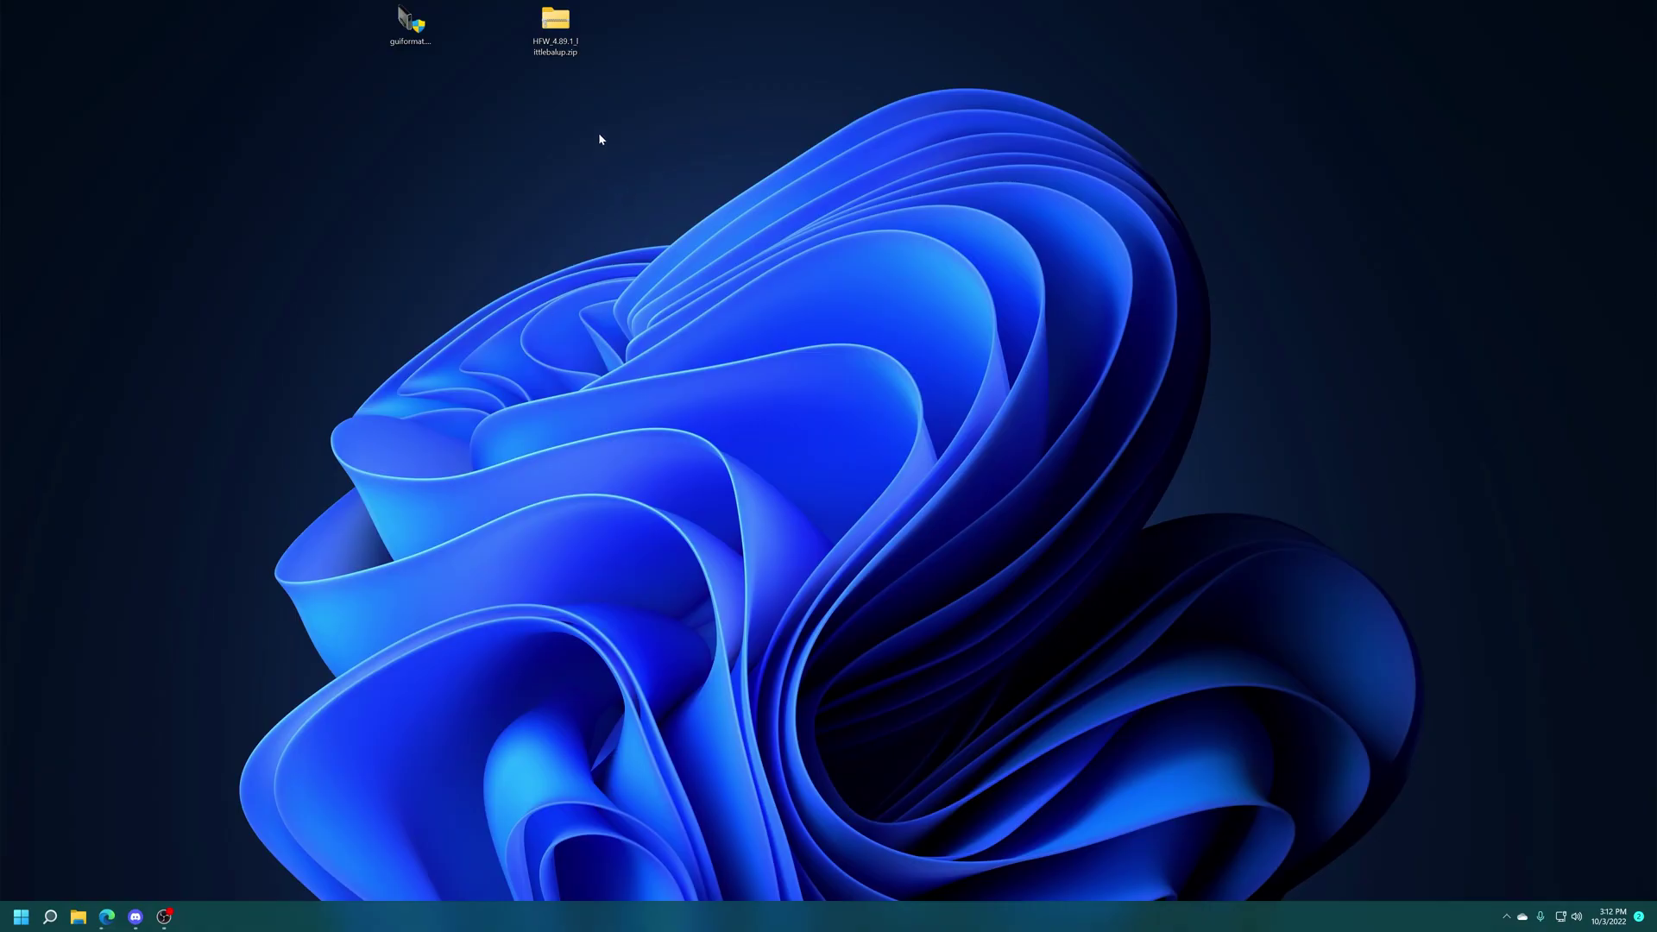
Extract the zip with 7-Zip into HFW_4.89.1_littlebalup and open that folder
right_click(558, 24)
mouse_move(665, 66)
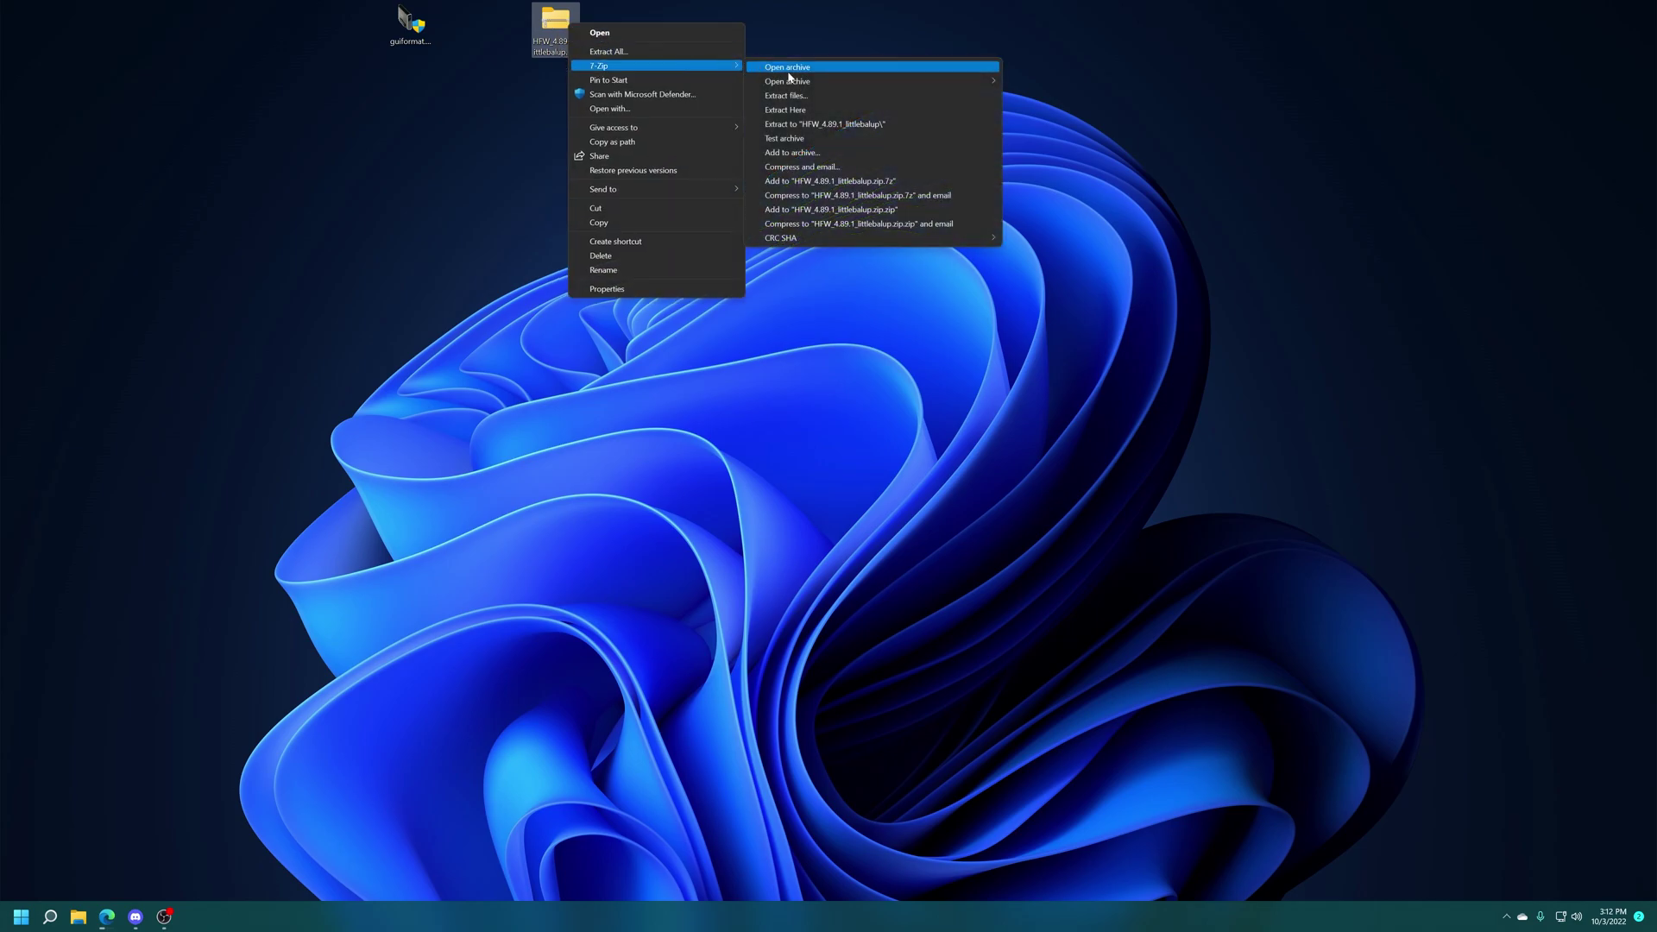
click(815, 126)
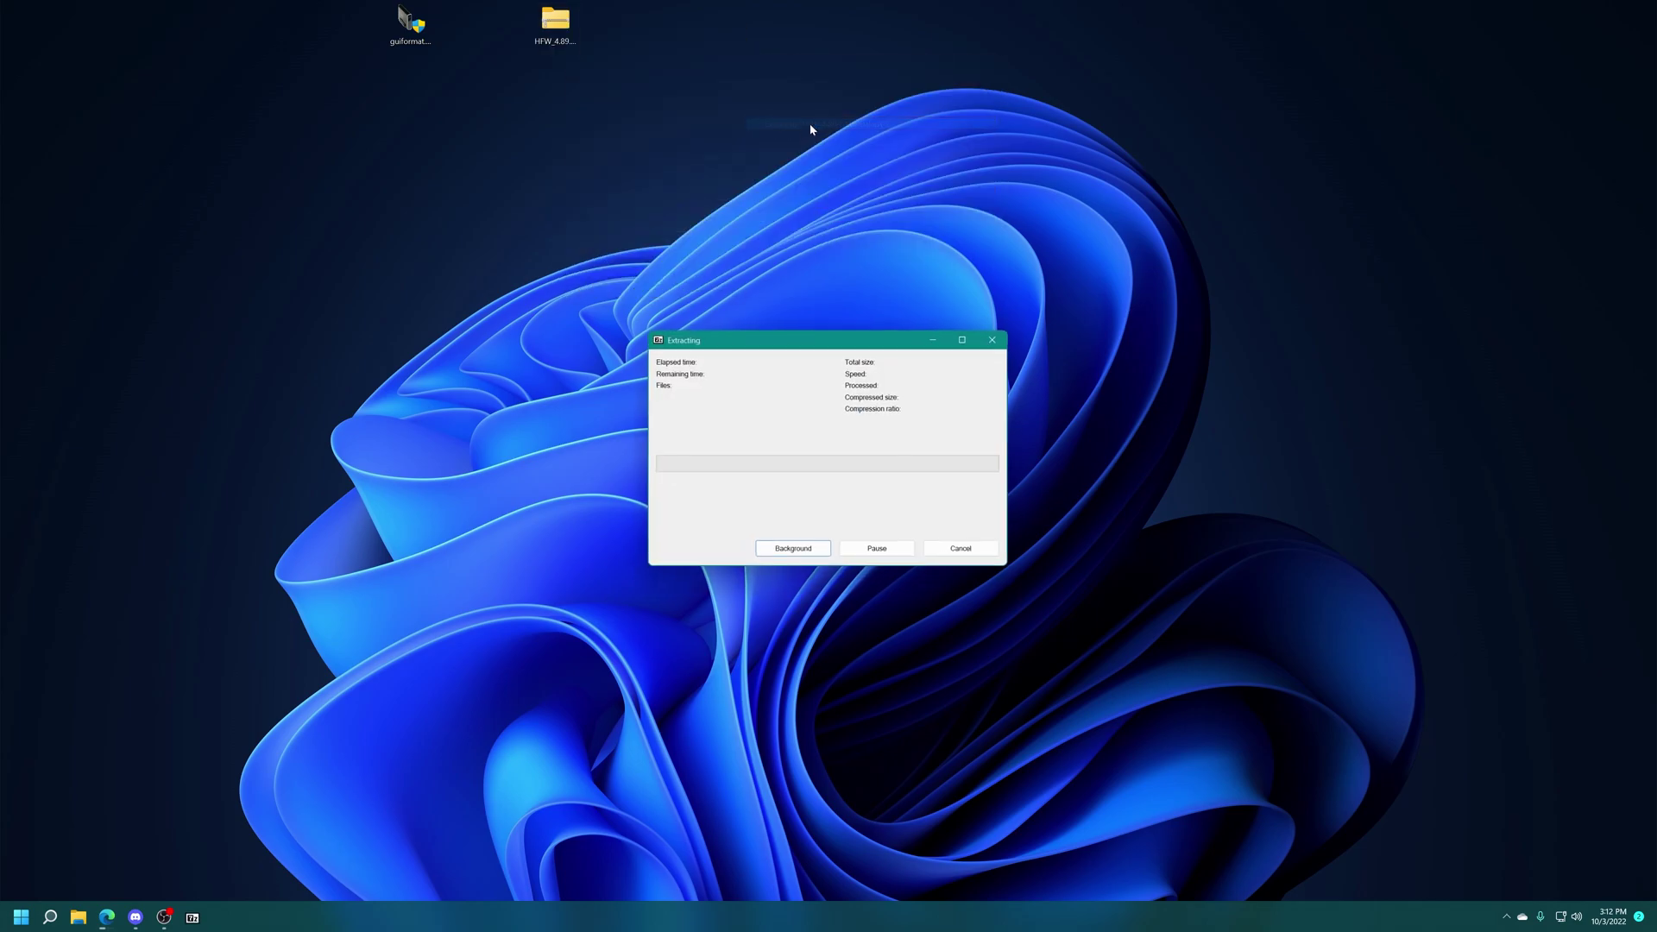
double_click(30, 25)
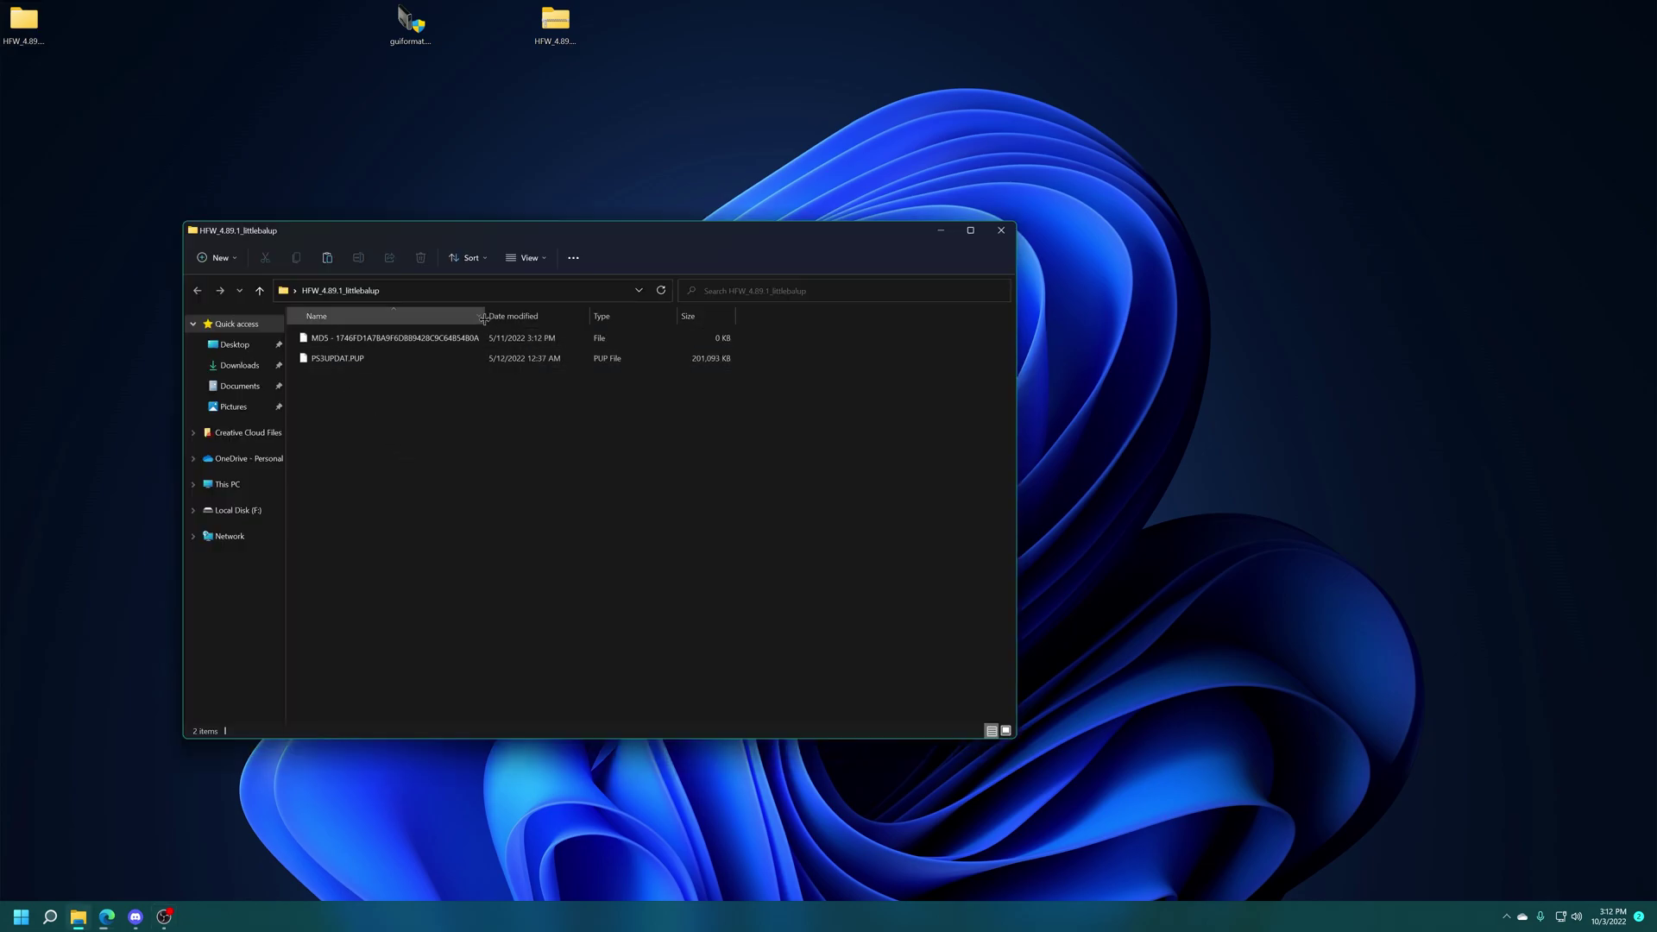
Widen the Name column and open Local Disk (F:) in a separate window beside it
drag(488, 323, 499, 323)
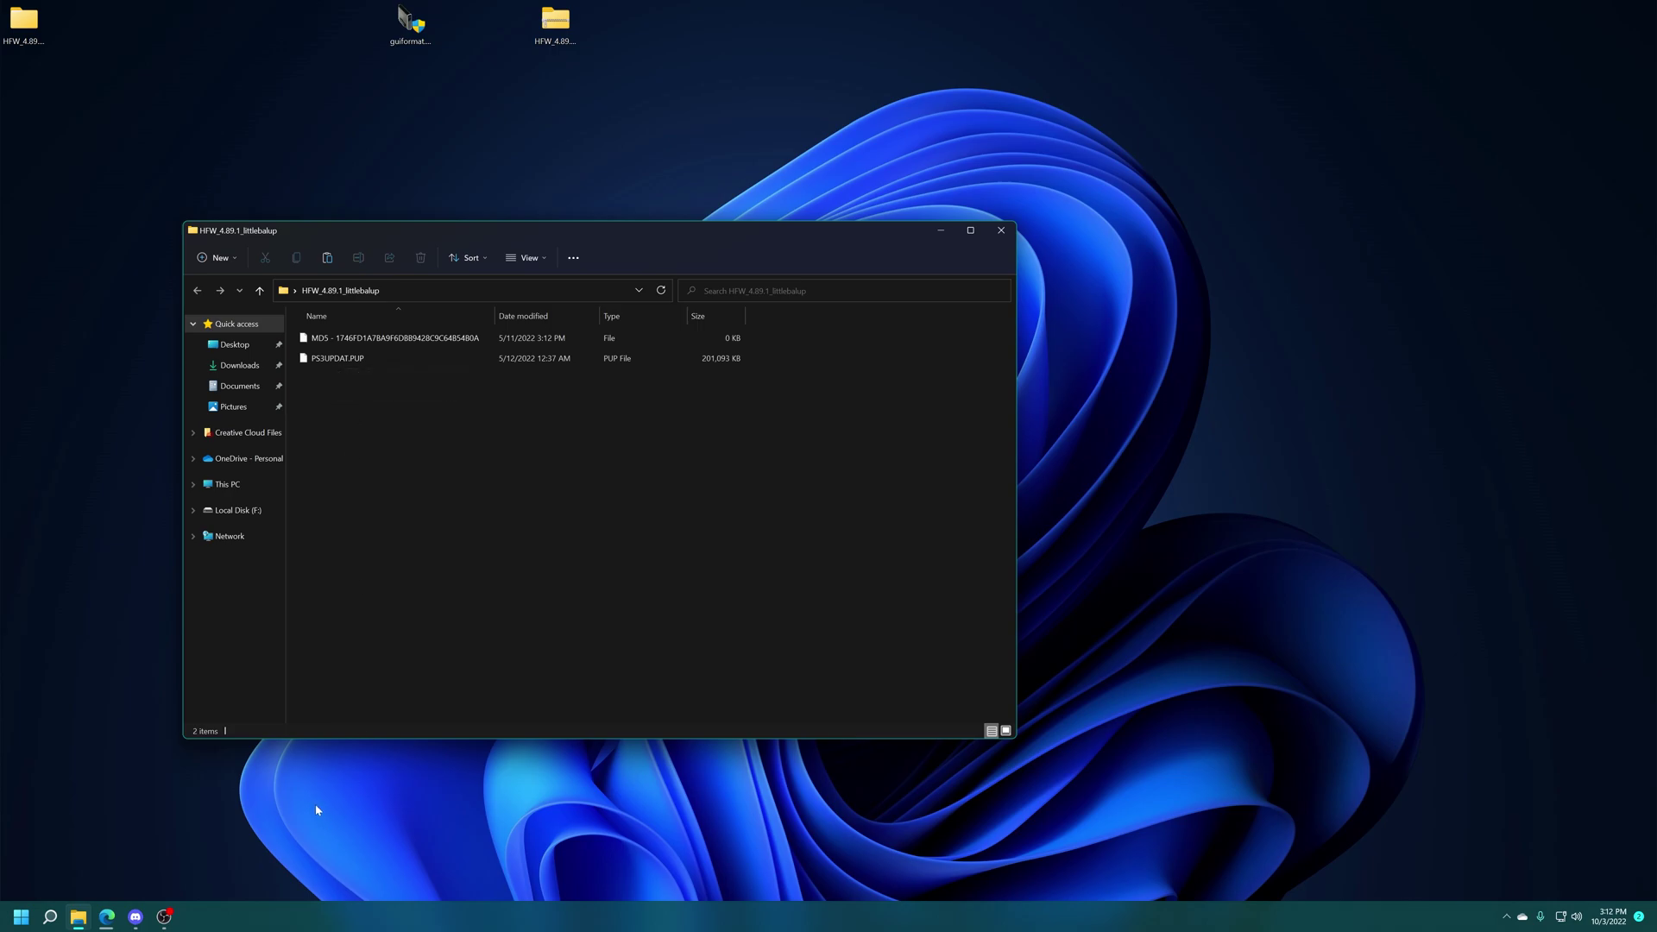
right_click(240, 512)
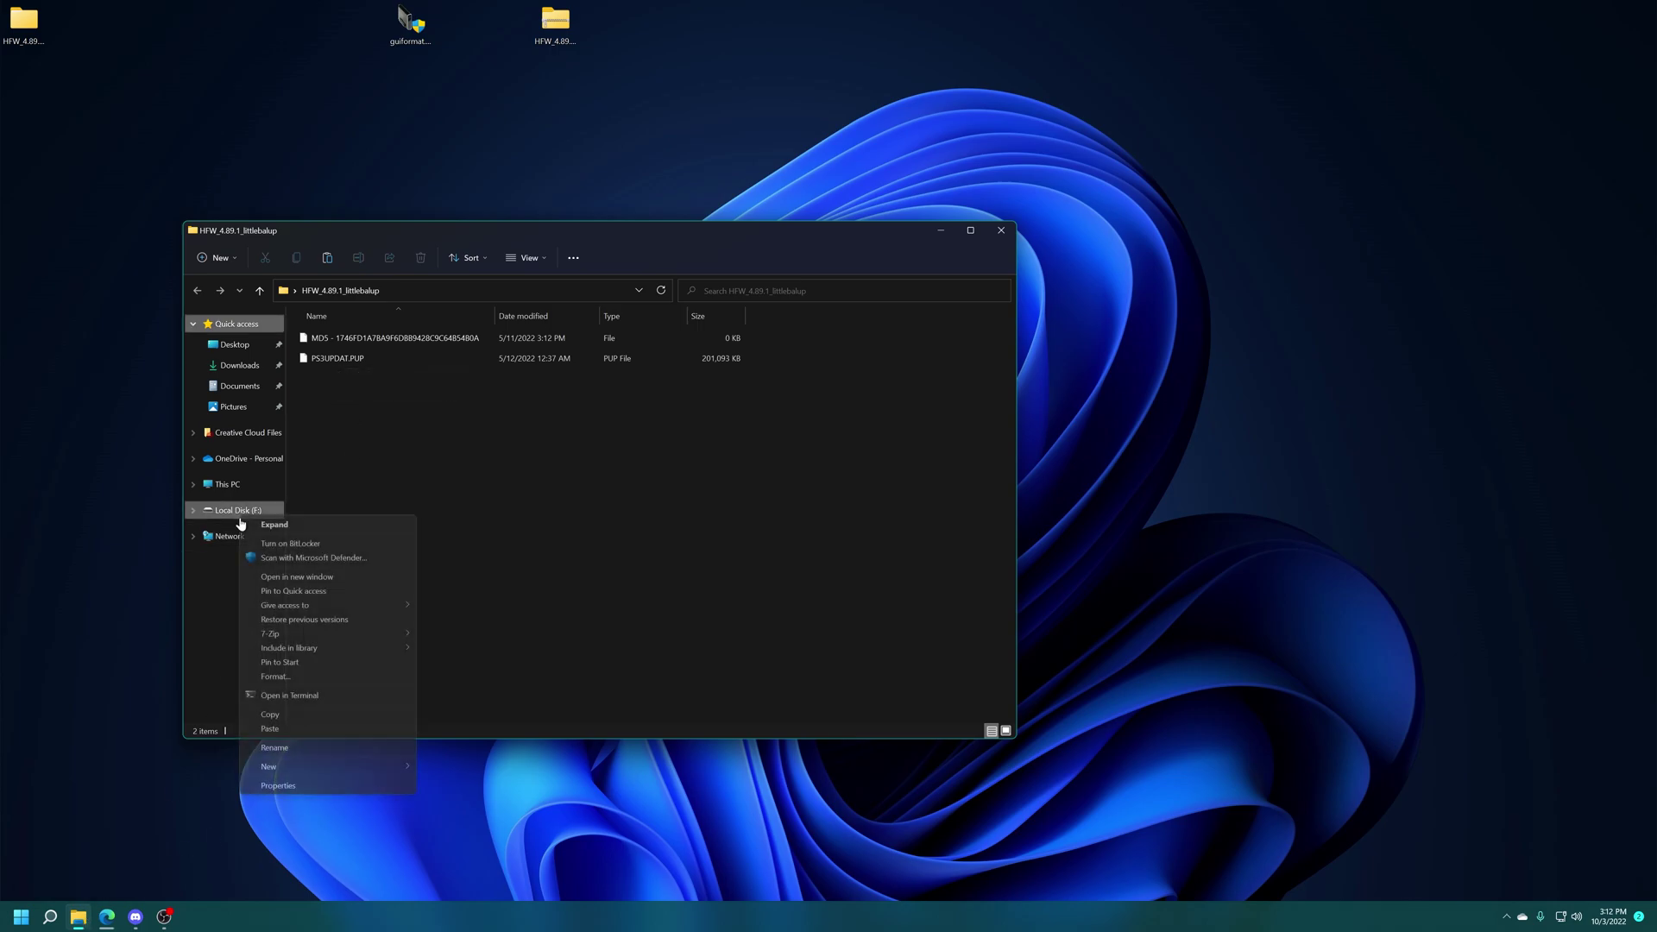
click(325, 576)
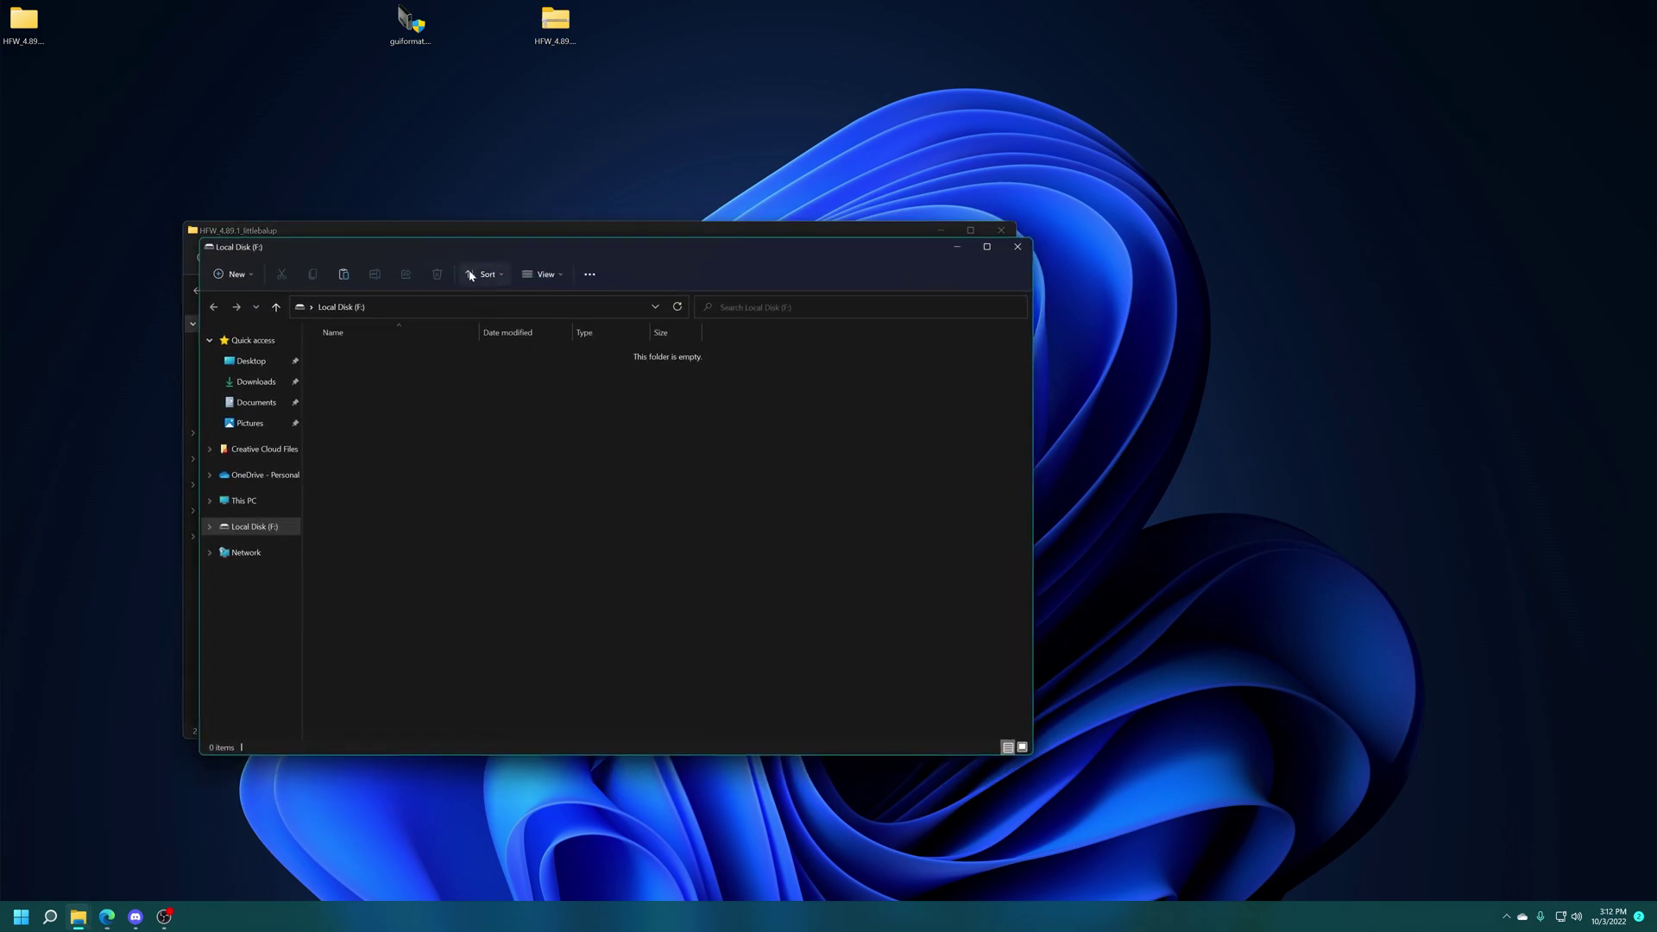
drag(485, 257, 950, 209)
Create a PS3 folder on drive F: and open it
right_click(936, 432)
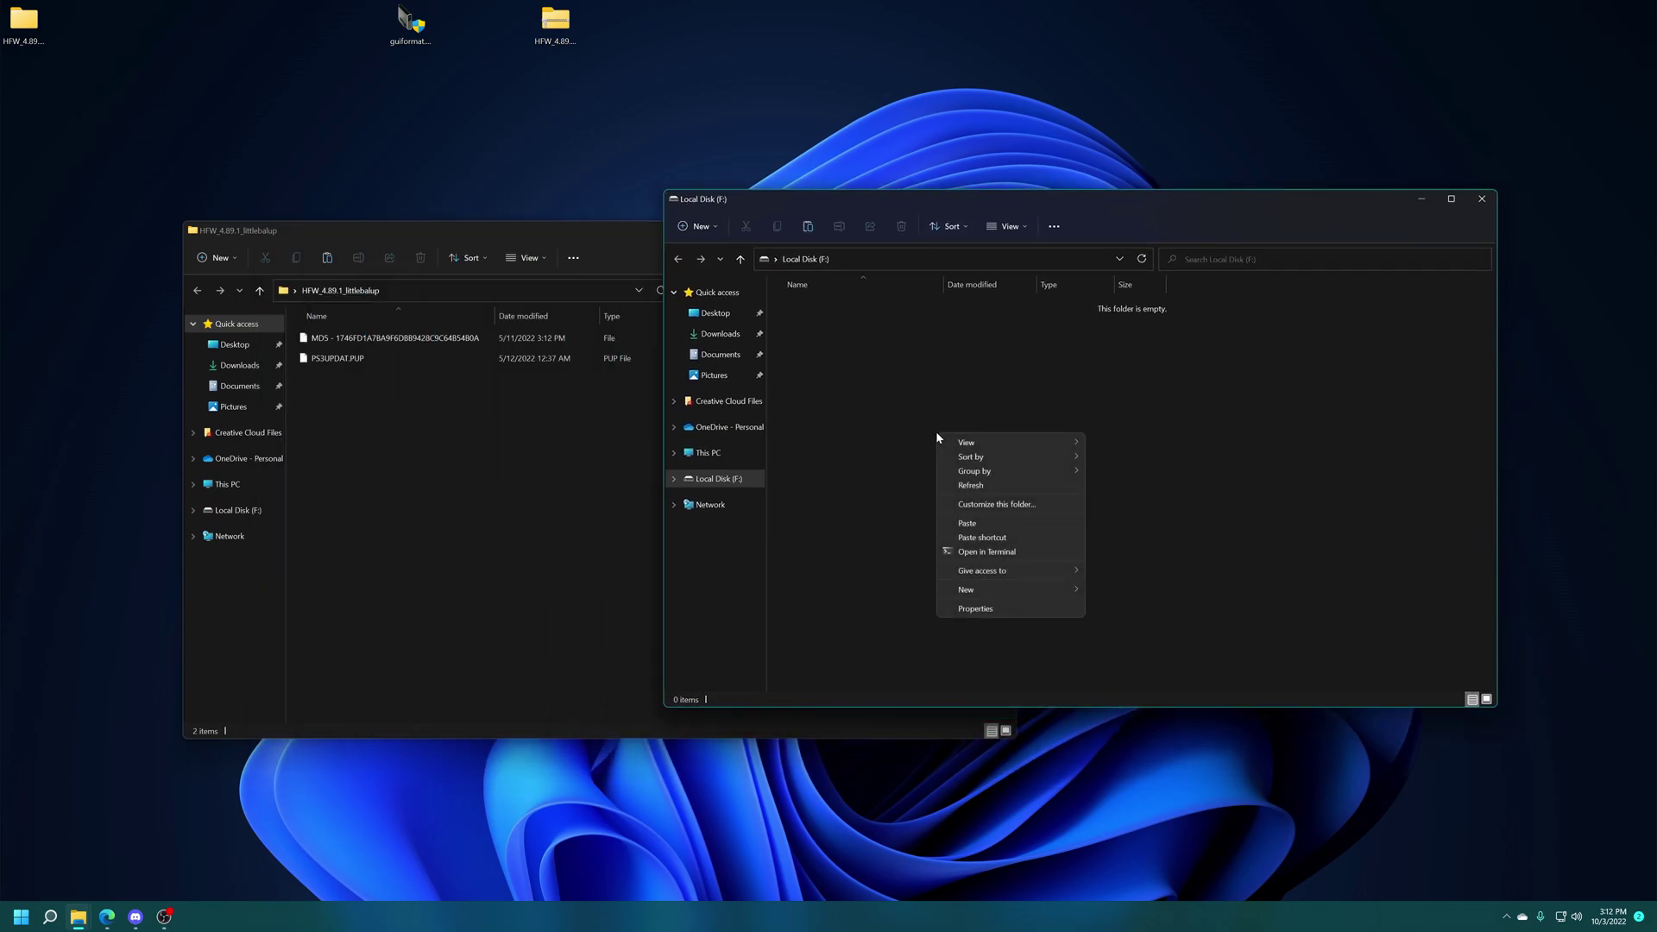
mouse_move(1008, 584)
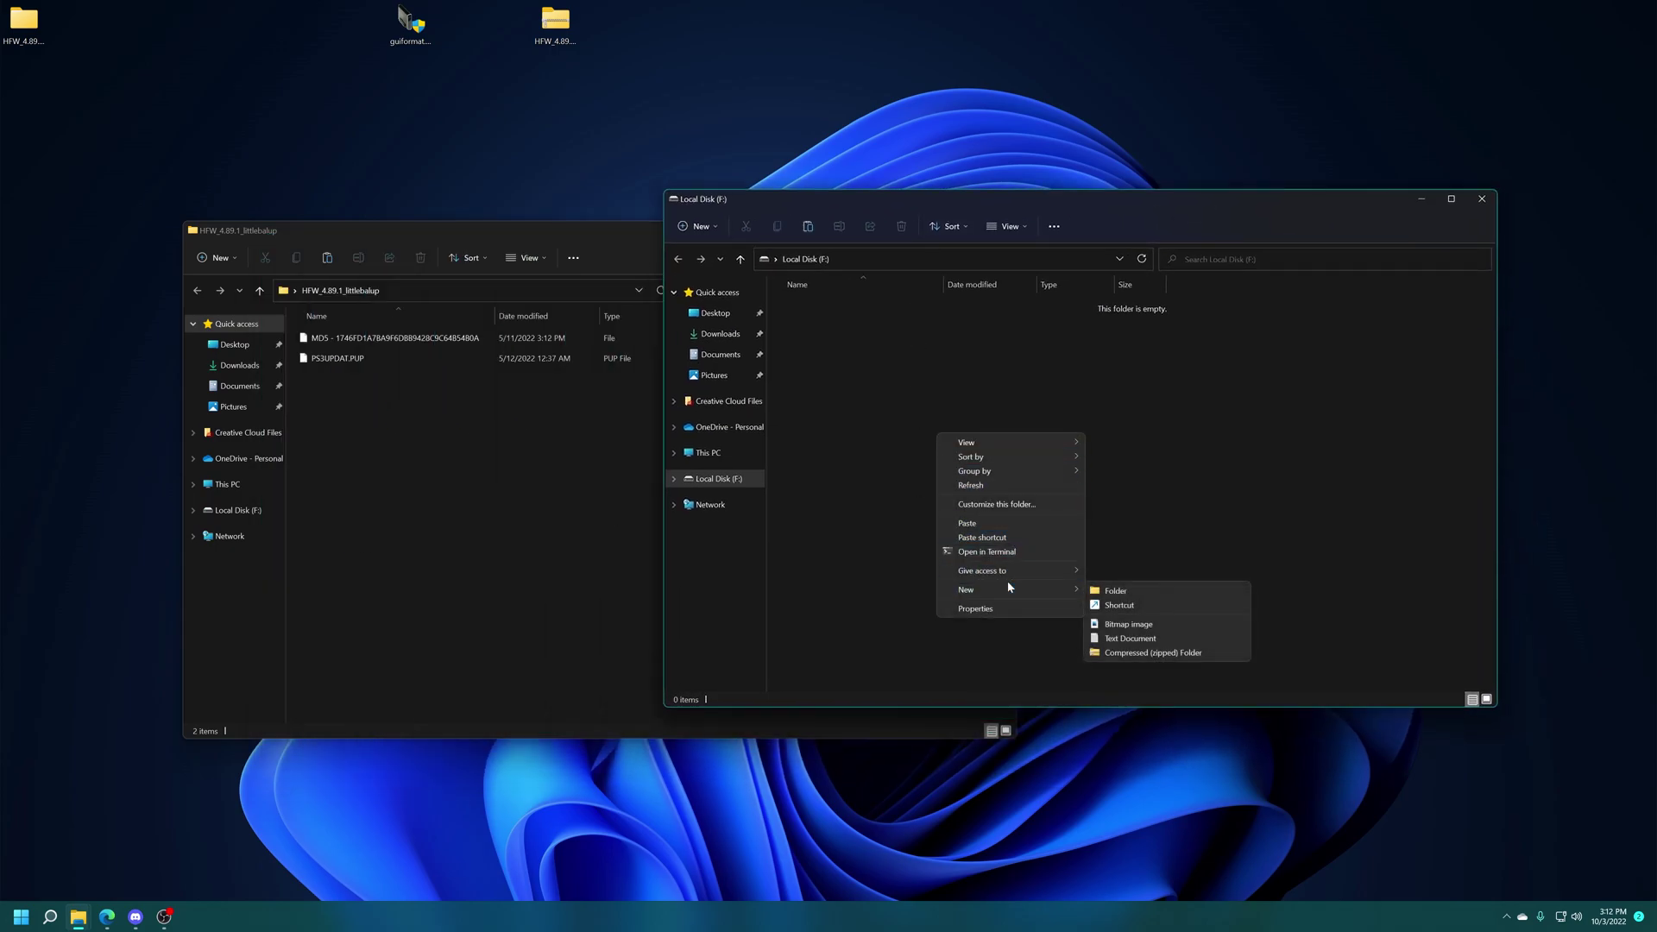
click(1111, 592)
text(PS3)
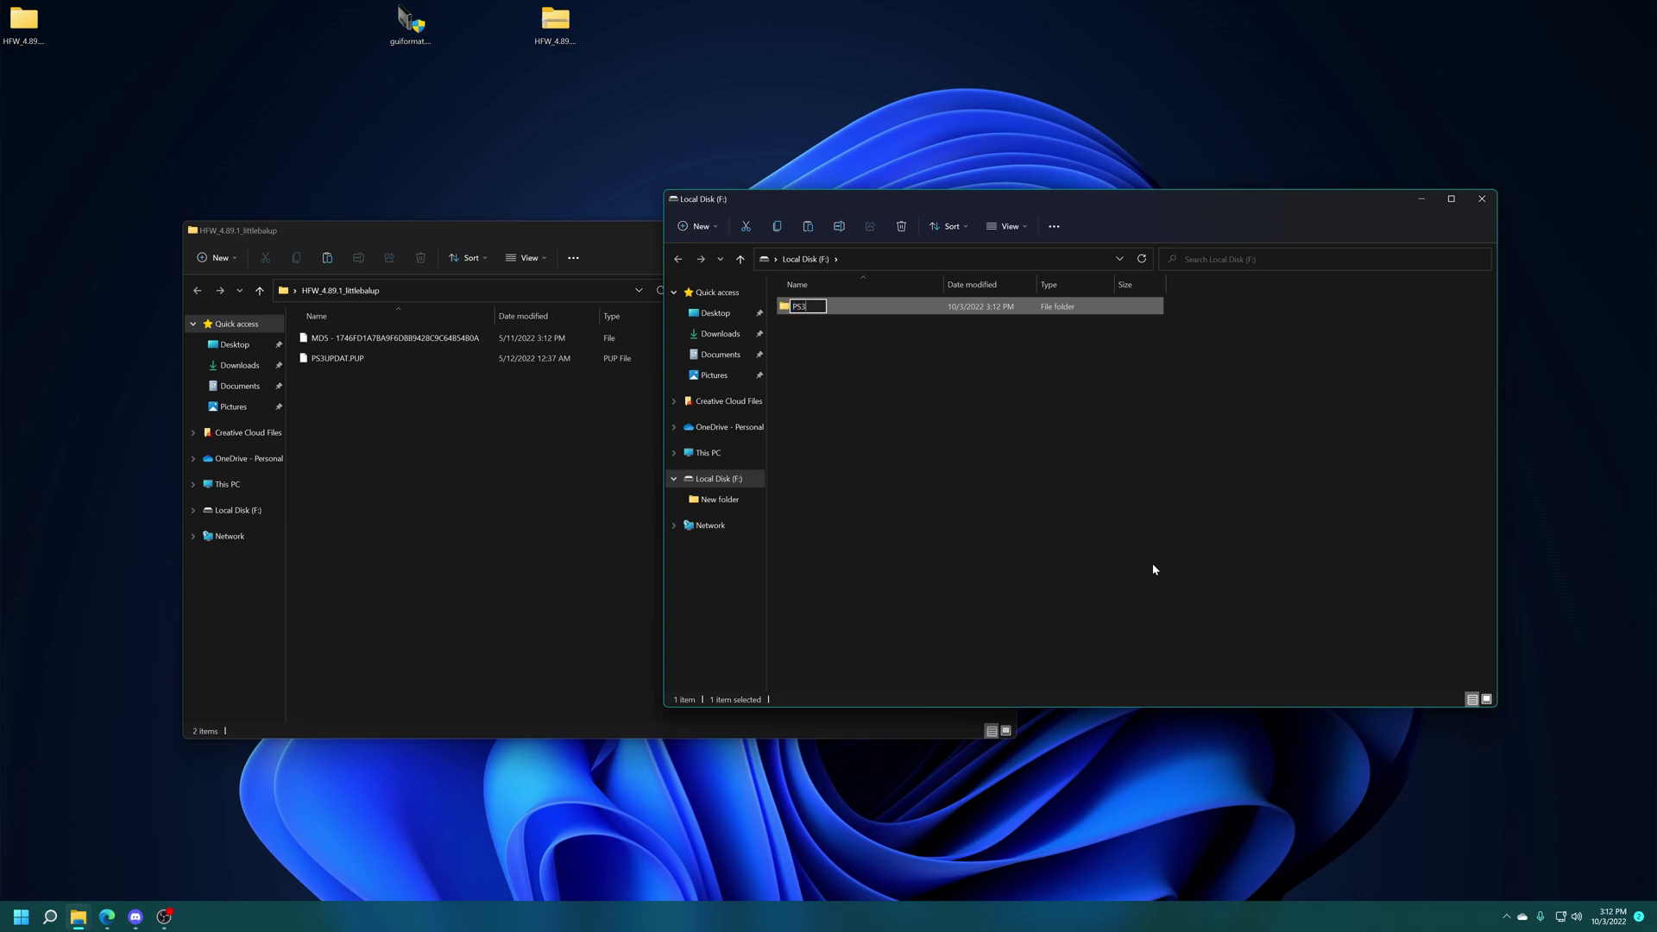
key(Return)
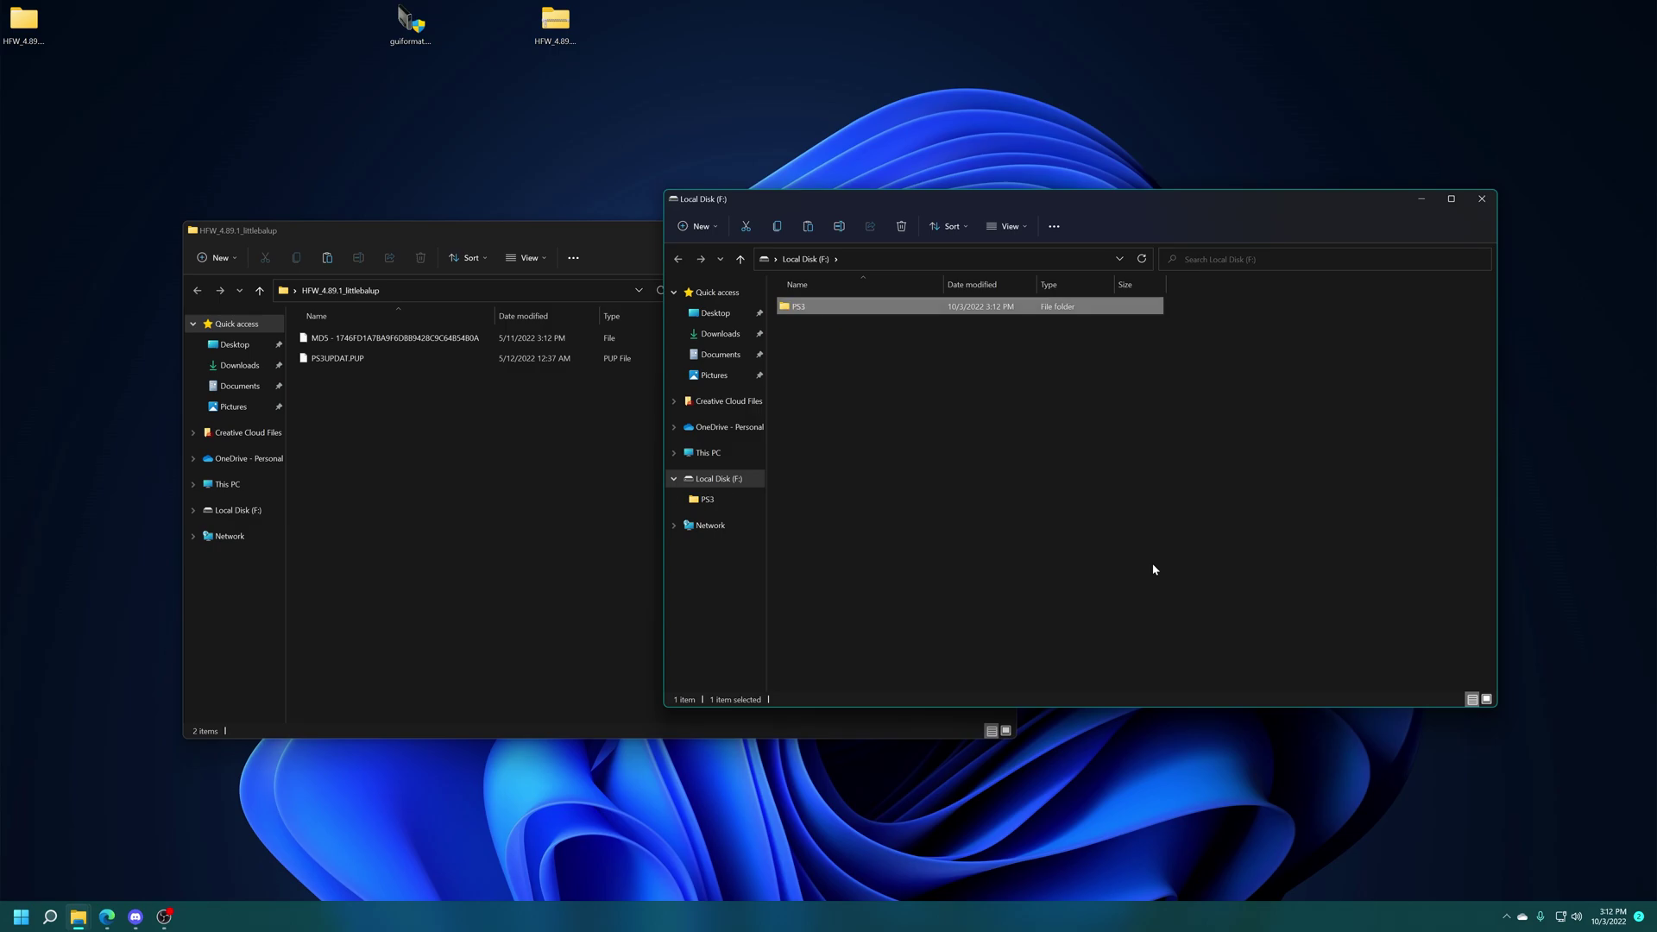
double_click(811, 315)
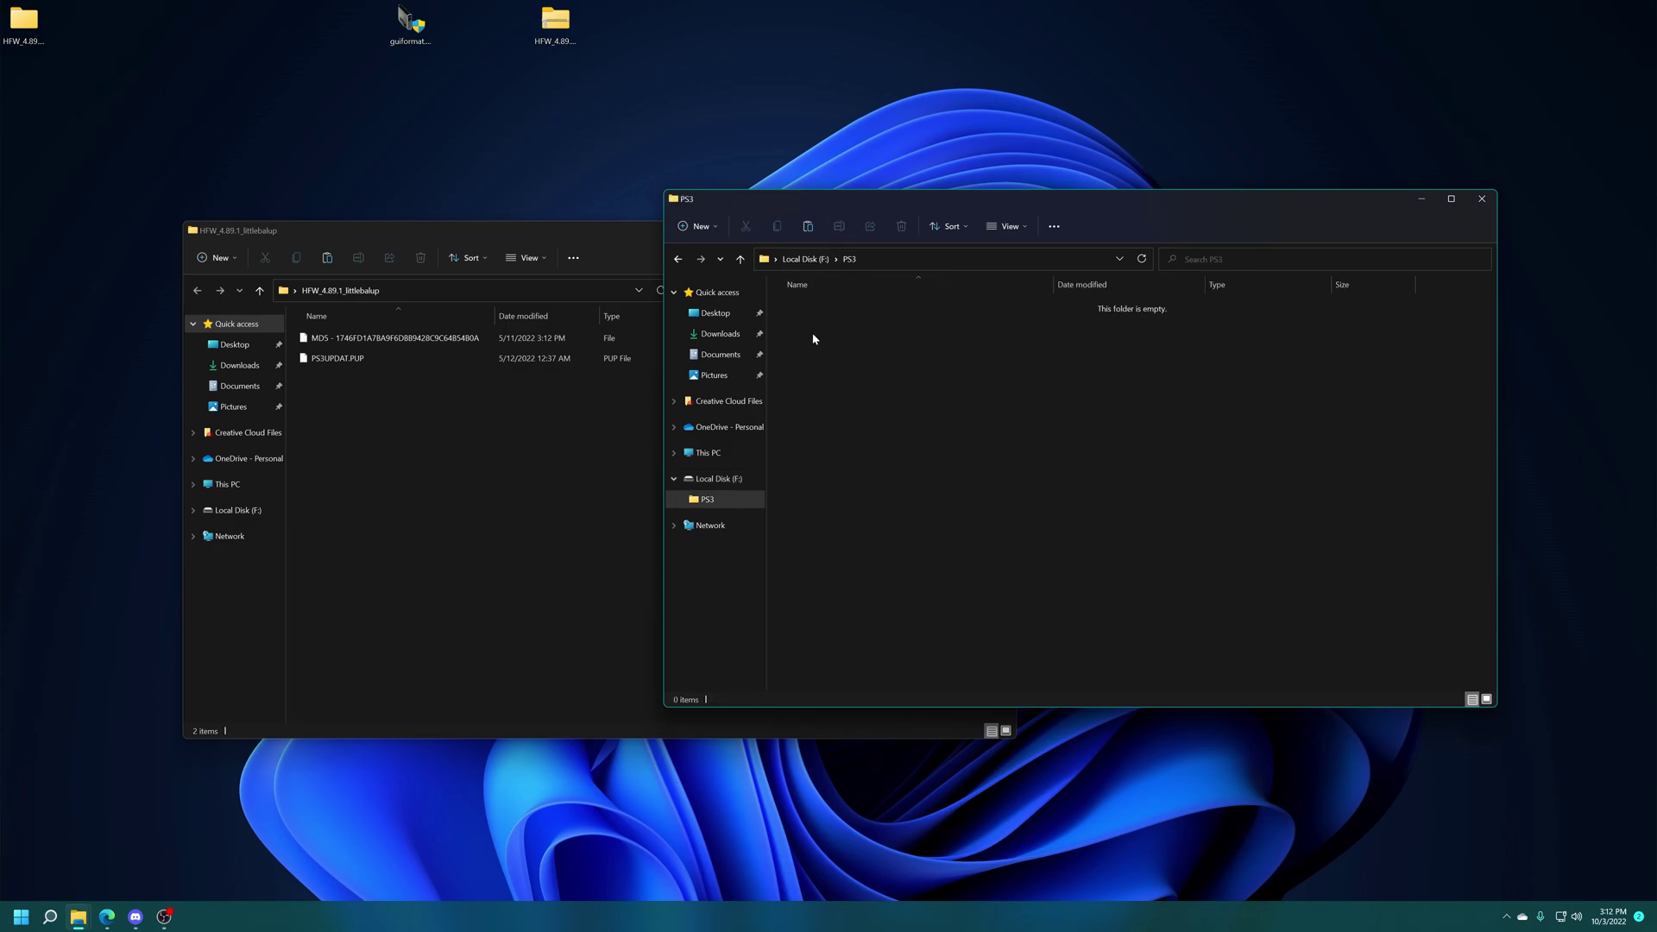
Create an UPDATE folder inside PS3 and open it
right_click(831, 355)
mouse_move(945, 527)
click(1012, 530)
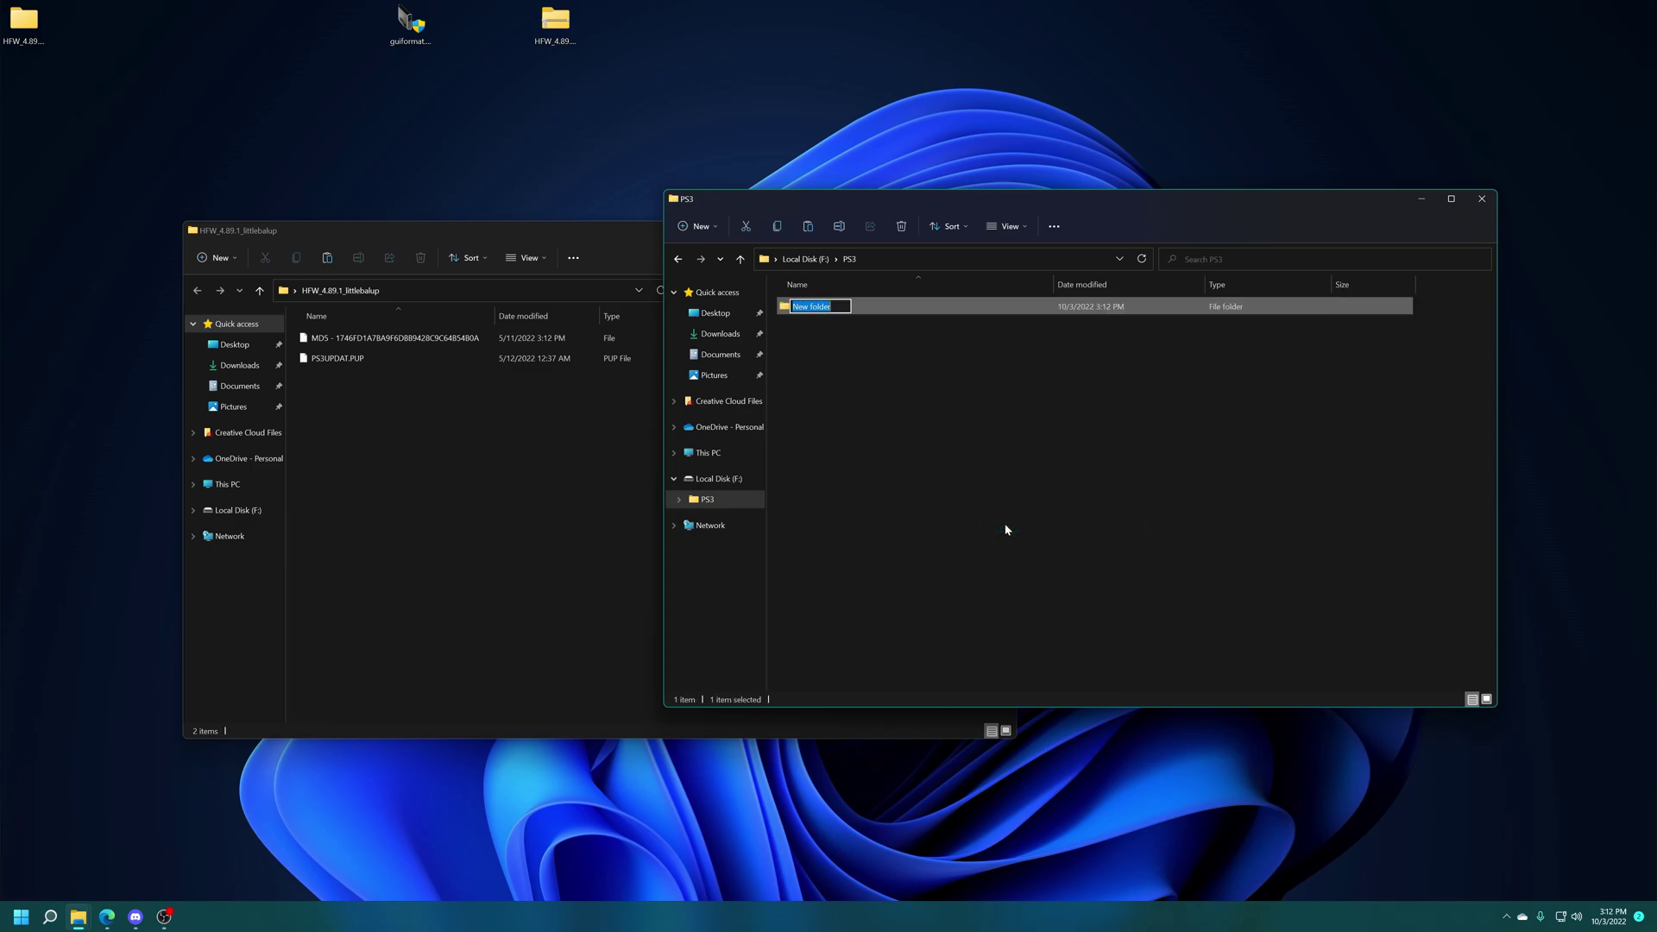
text(UPDATE)
key(Return)
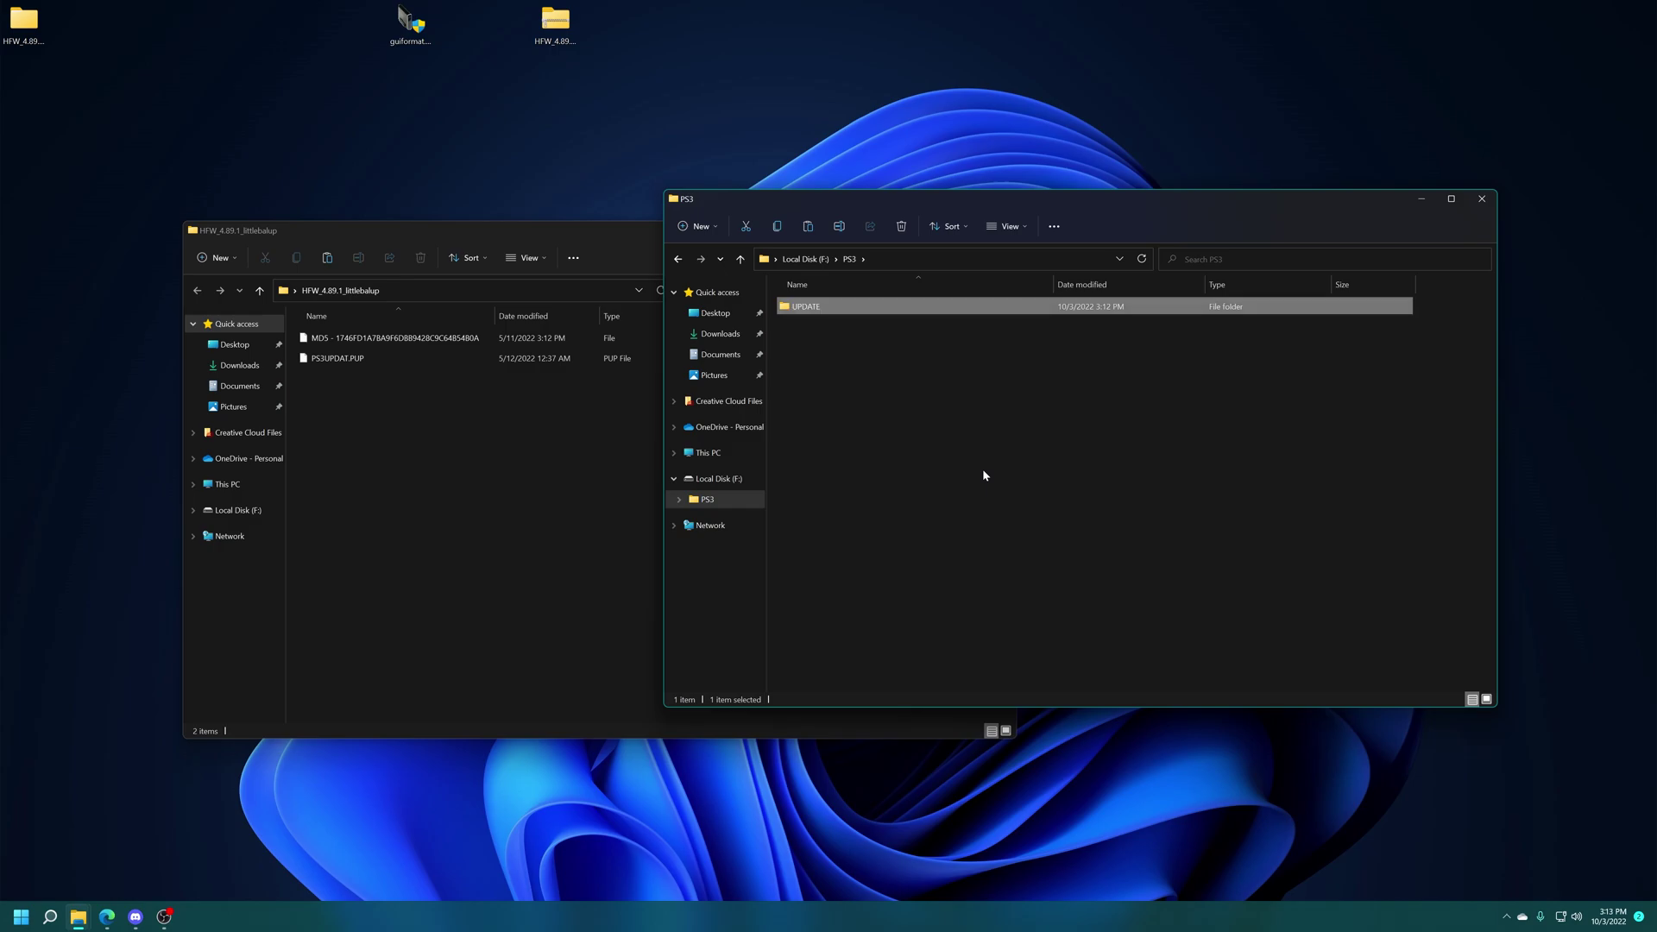
double_click(813, 309)
Copy PS3UPDAT.PUP into F:\PS3\UPDATE and close both Explorer windows
drag(332, 359, 931, 441)
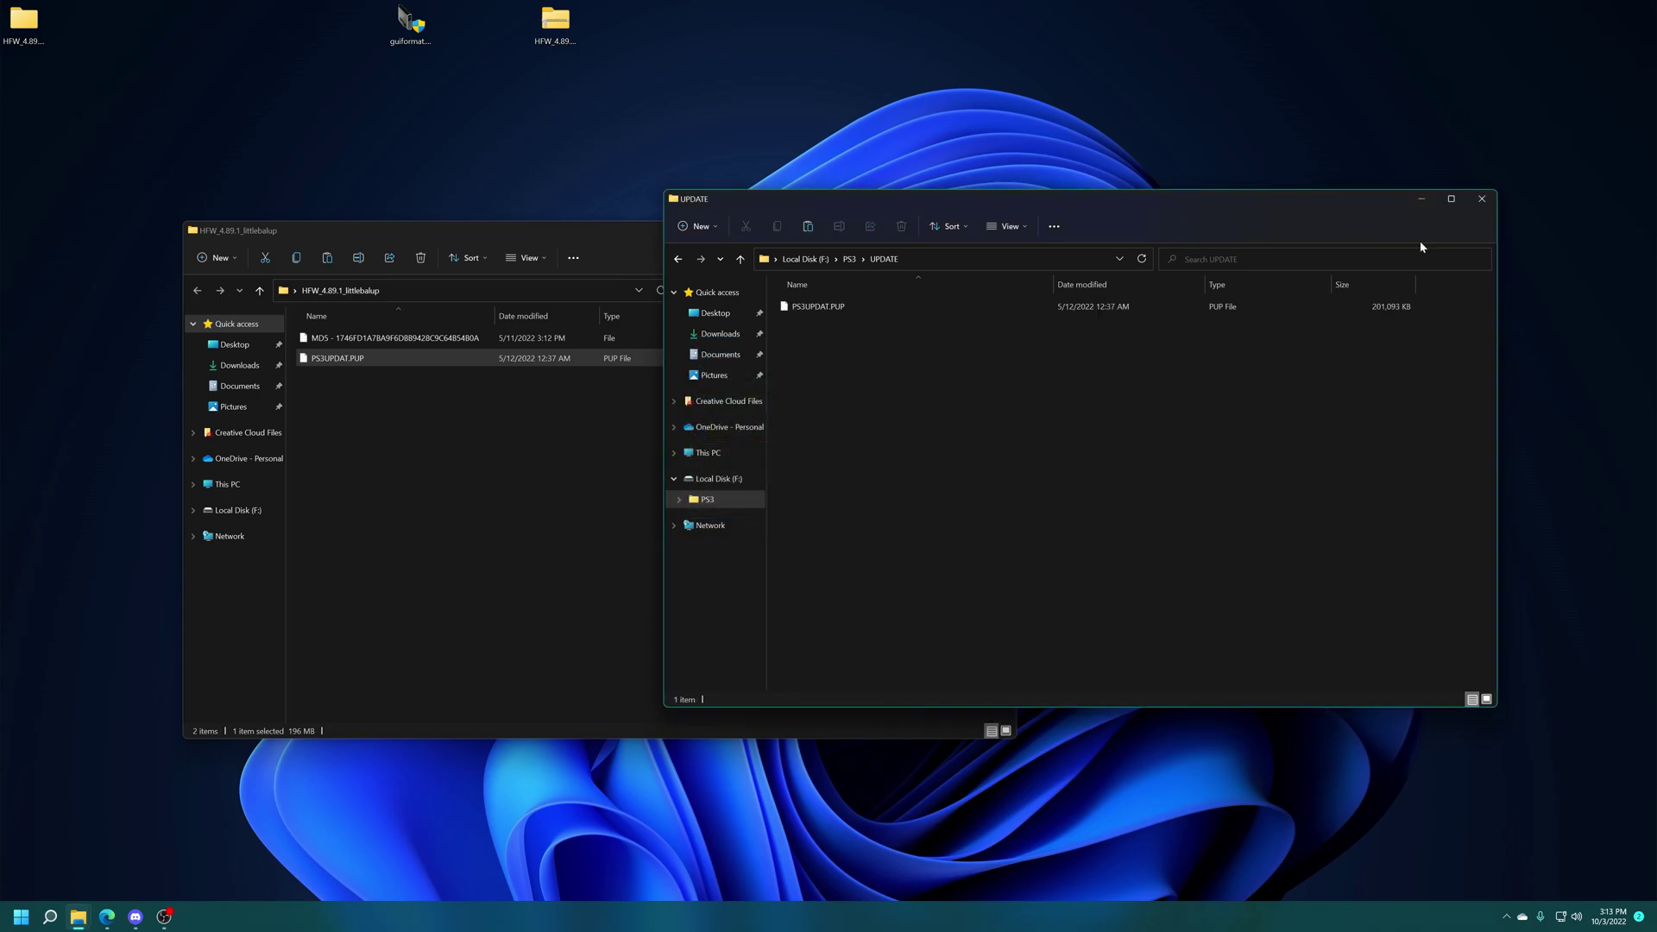
click(1483, 201)
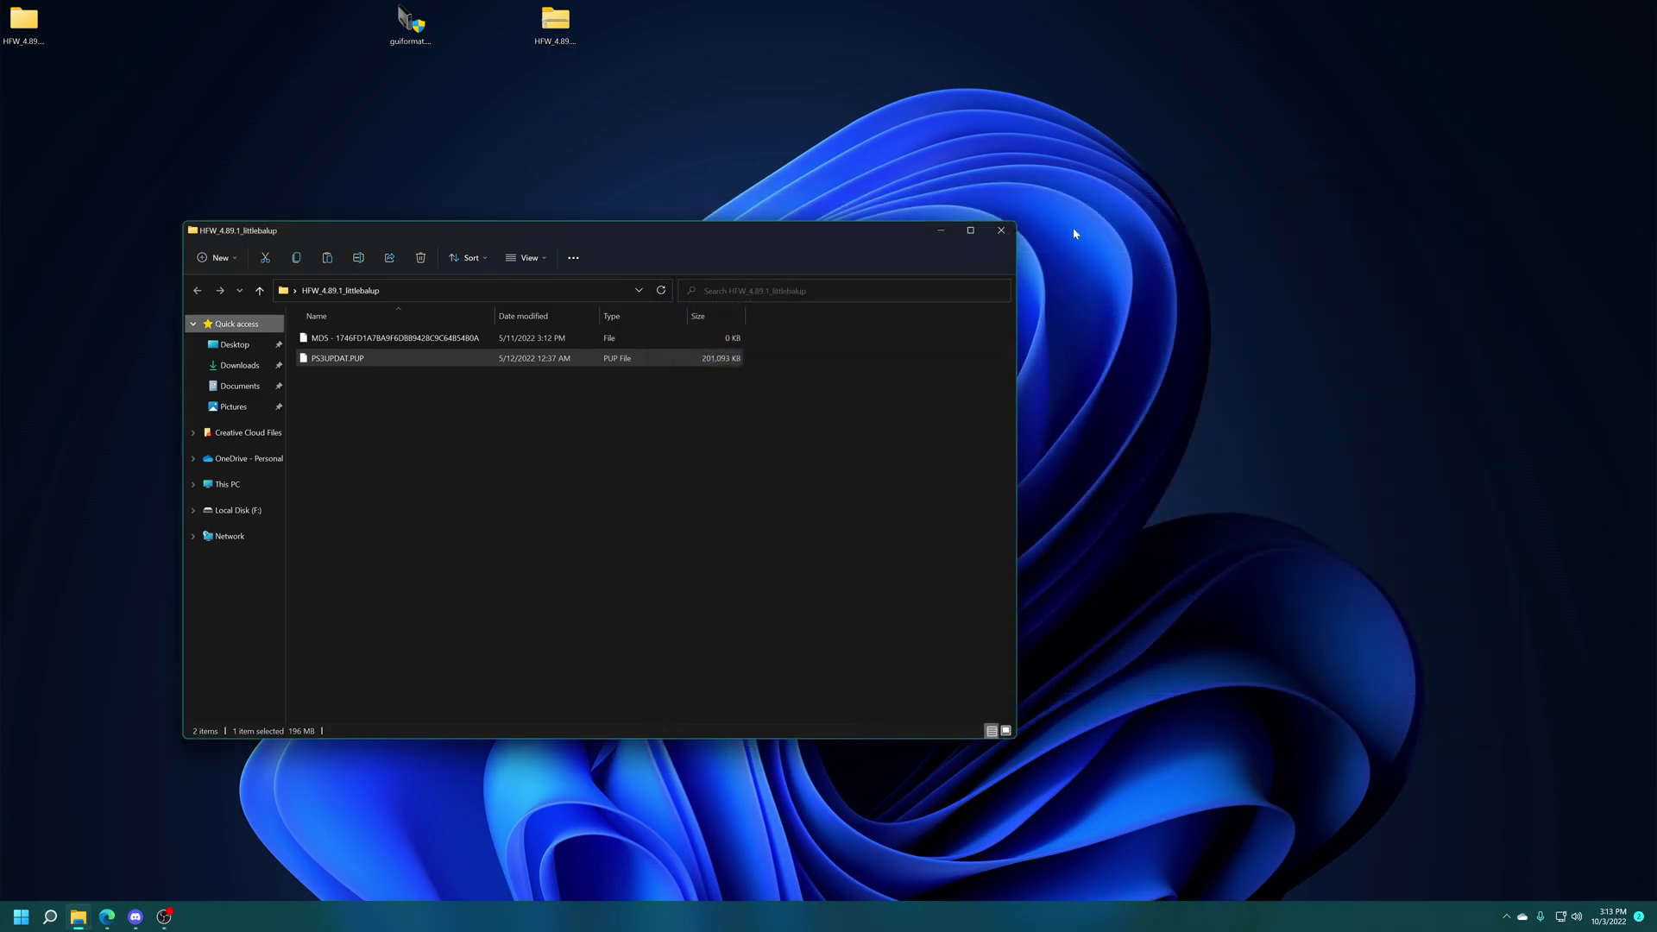
click(1002, 230)
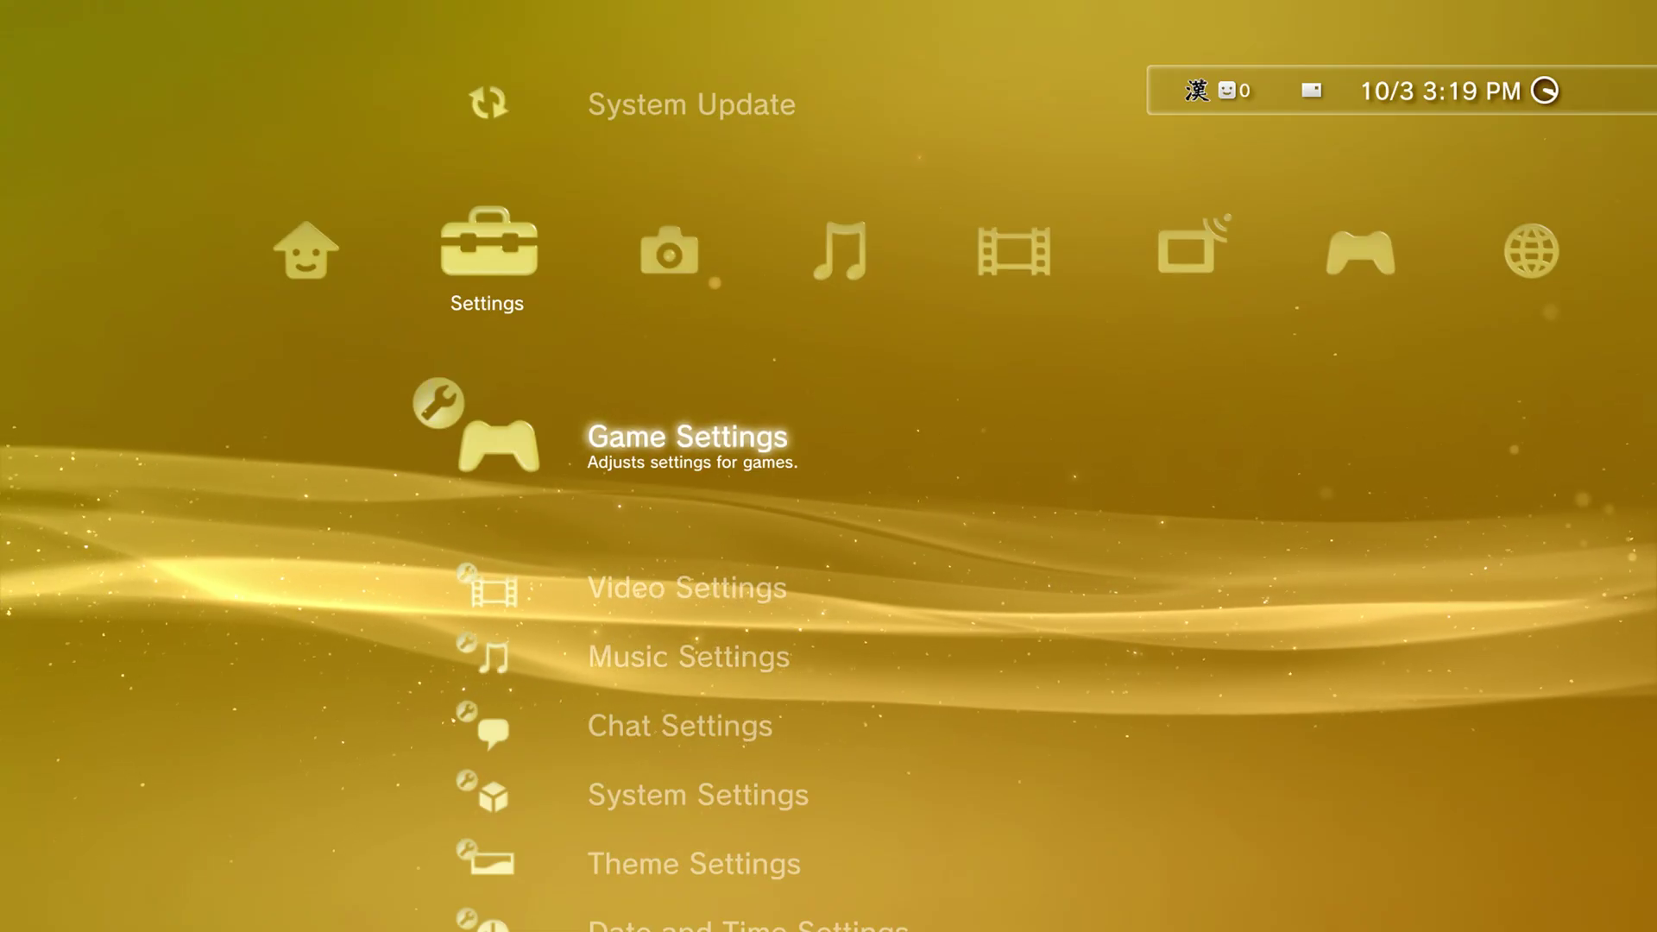
Move across the XMB categories to PlayStation Network and up to Account Management
key(Right)
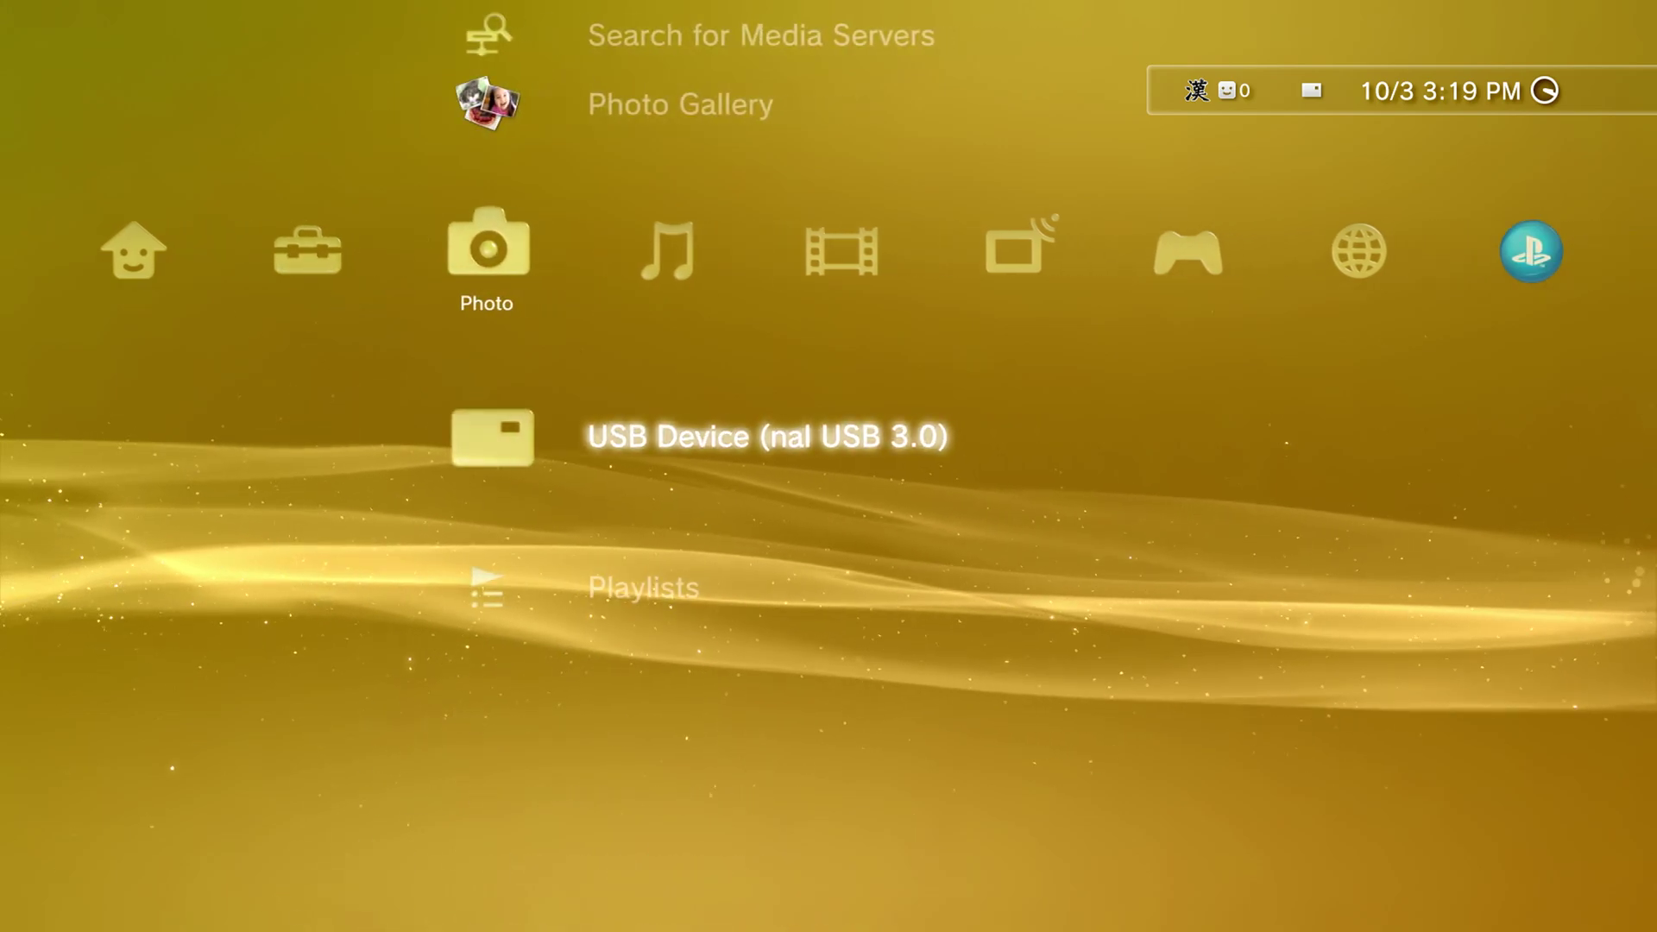
key(Right)
key(Right)
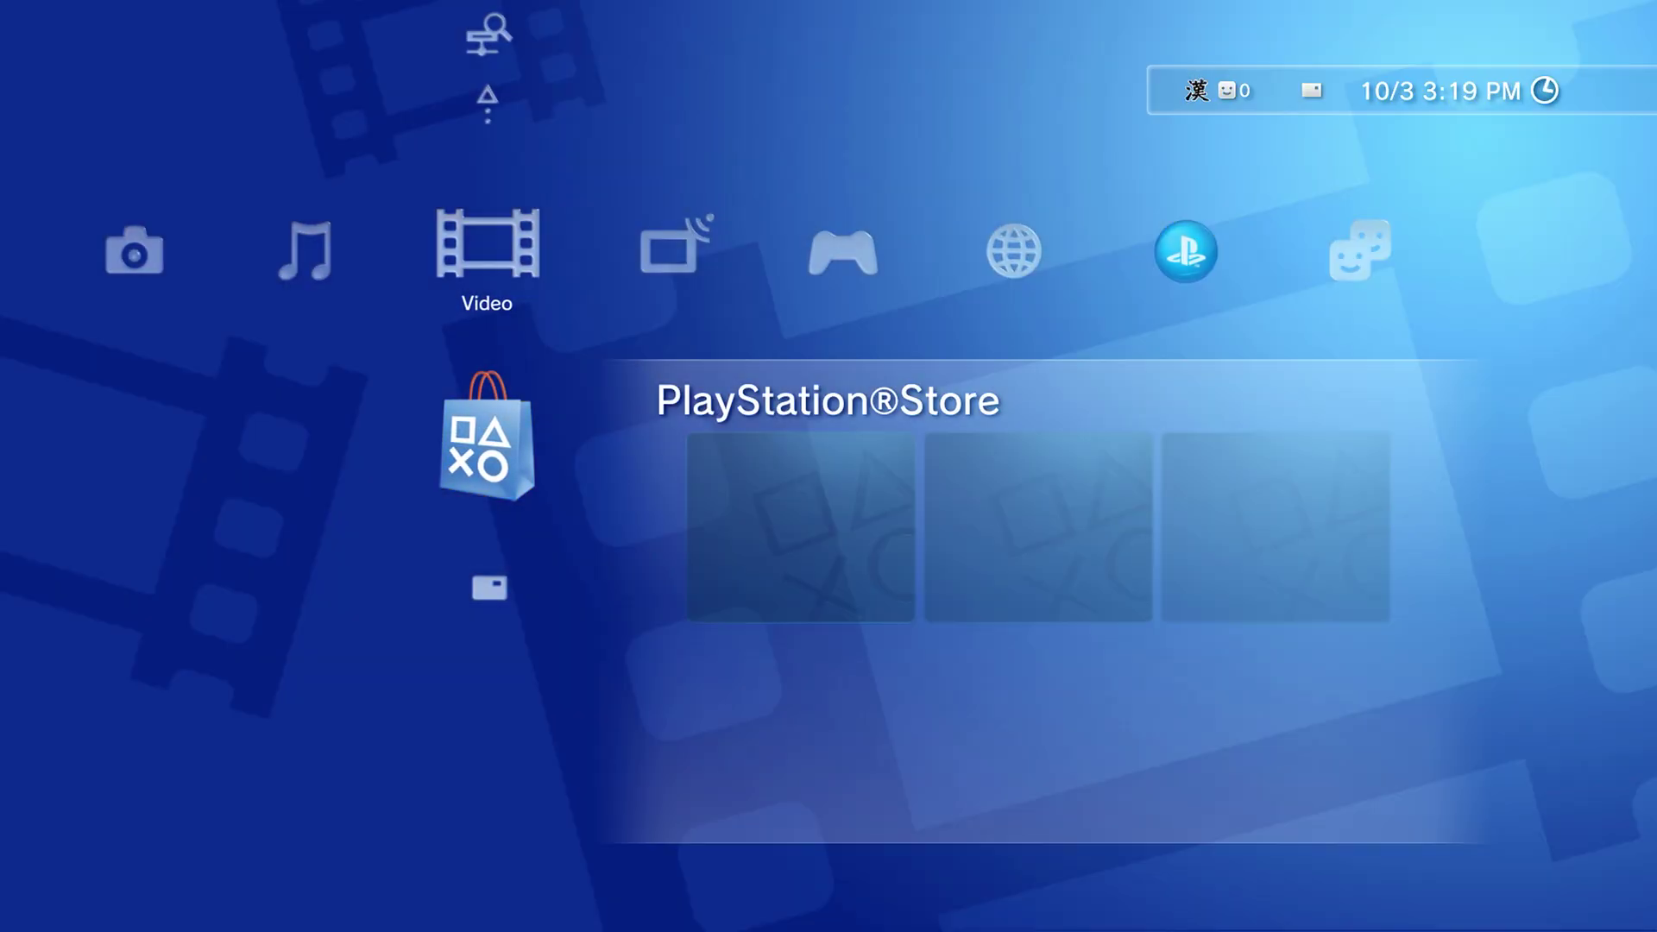
key(Down)
key(Right)
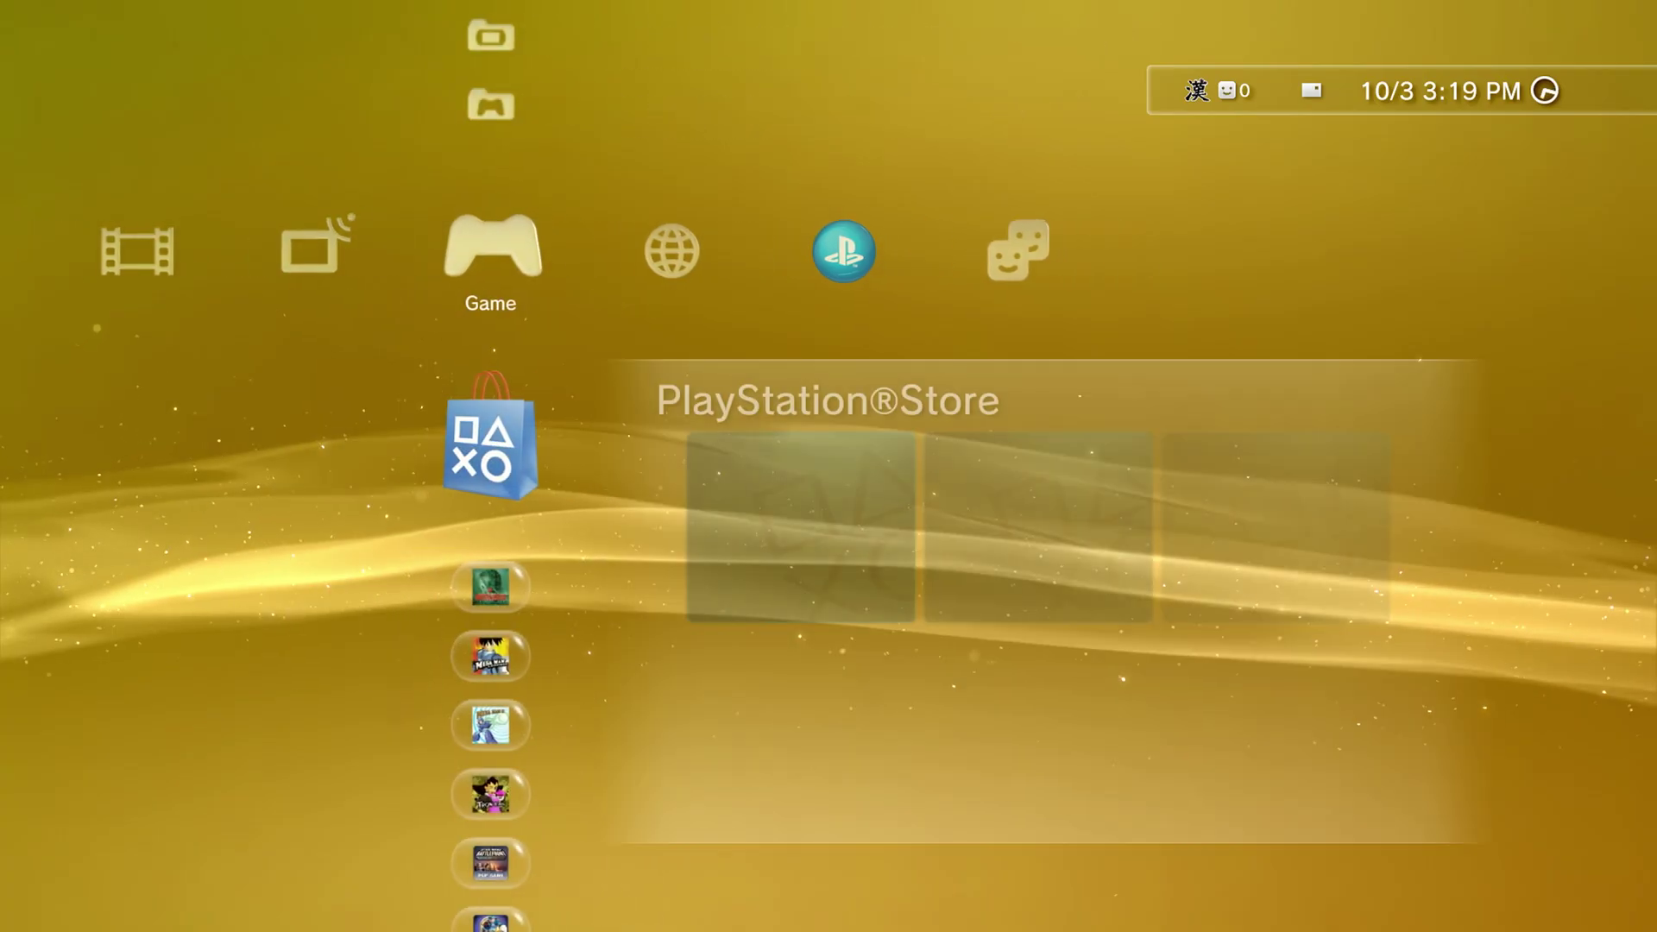
key(Left)
key(Left)
key(Left)
key(Left)
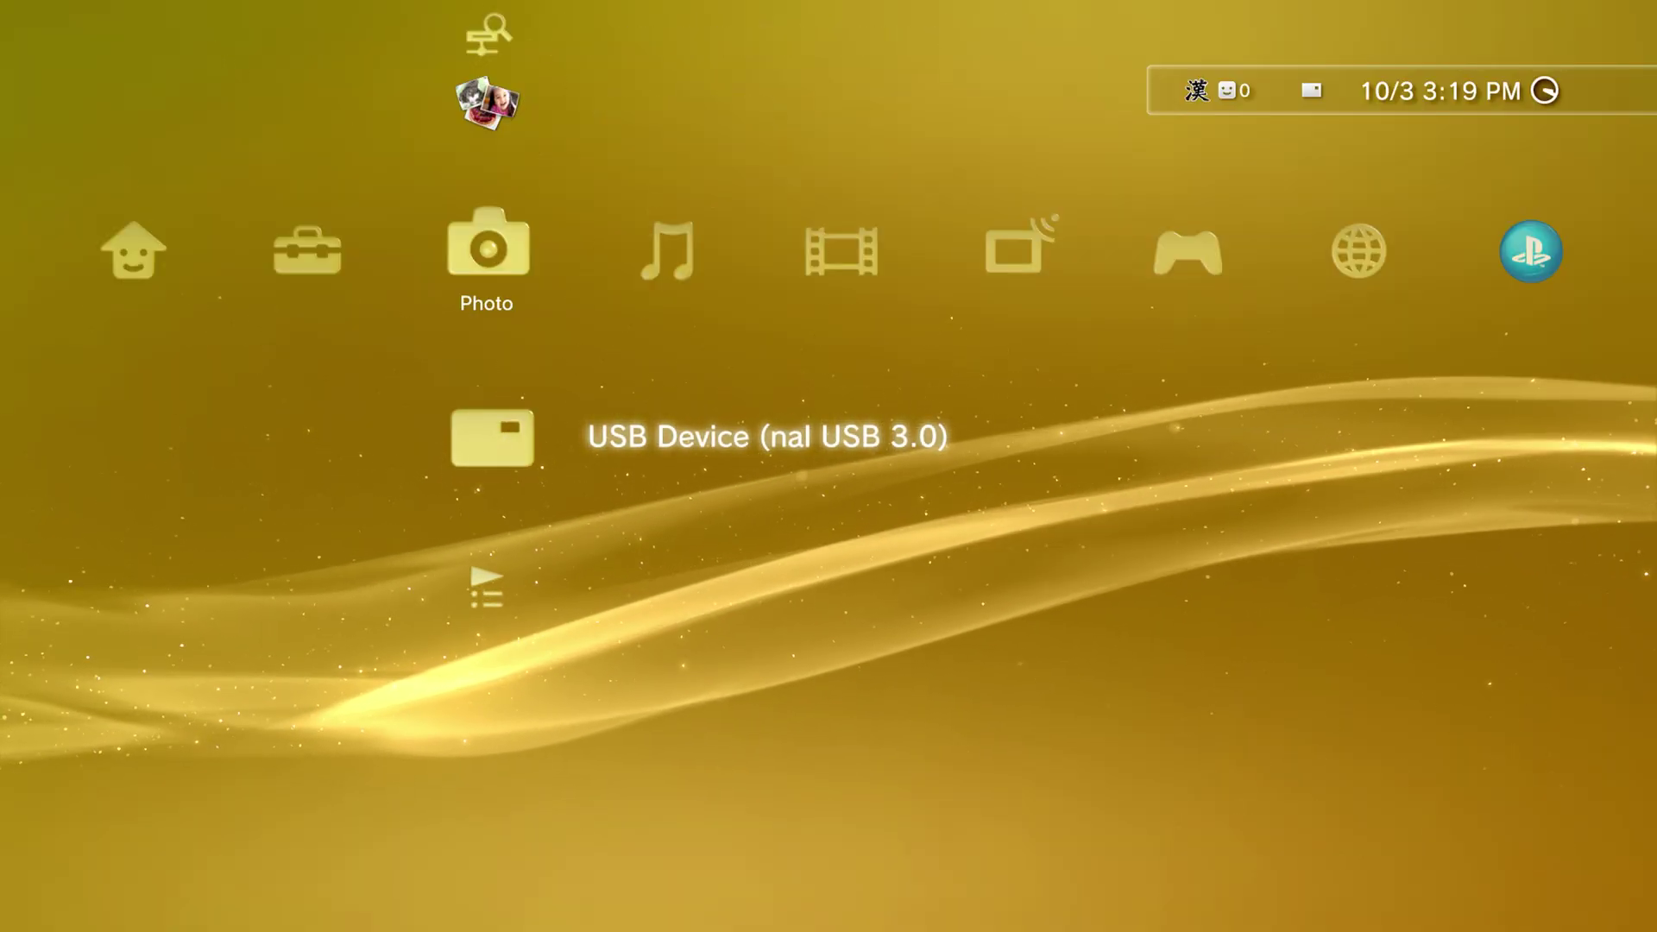
key(Right)
key(Right)
key(Right)
key(Right)
key(Right)
key(Right)
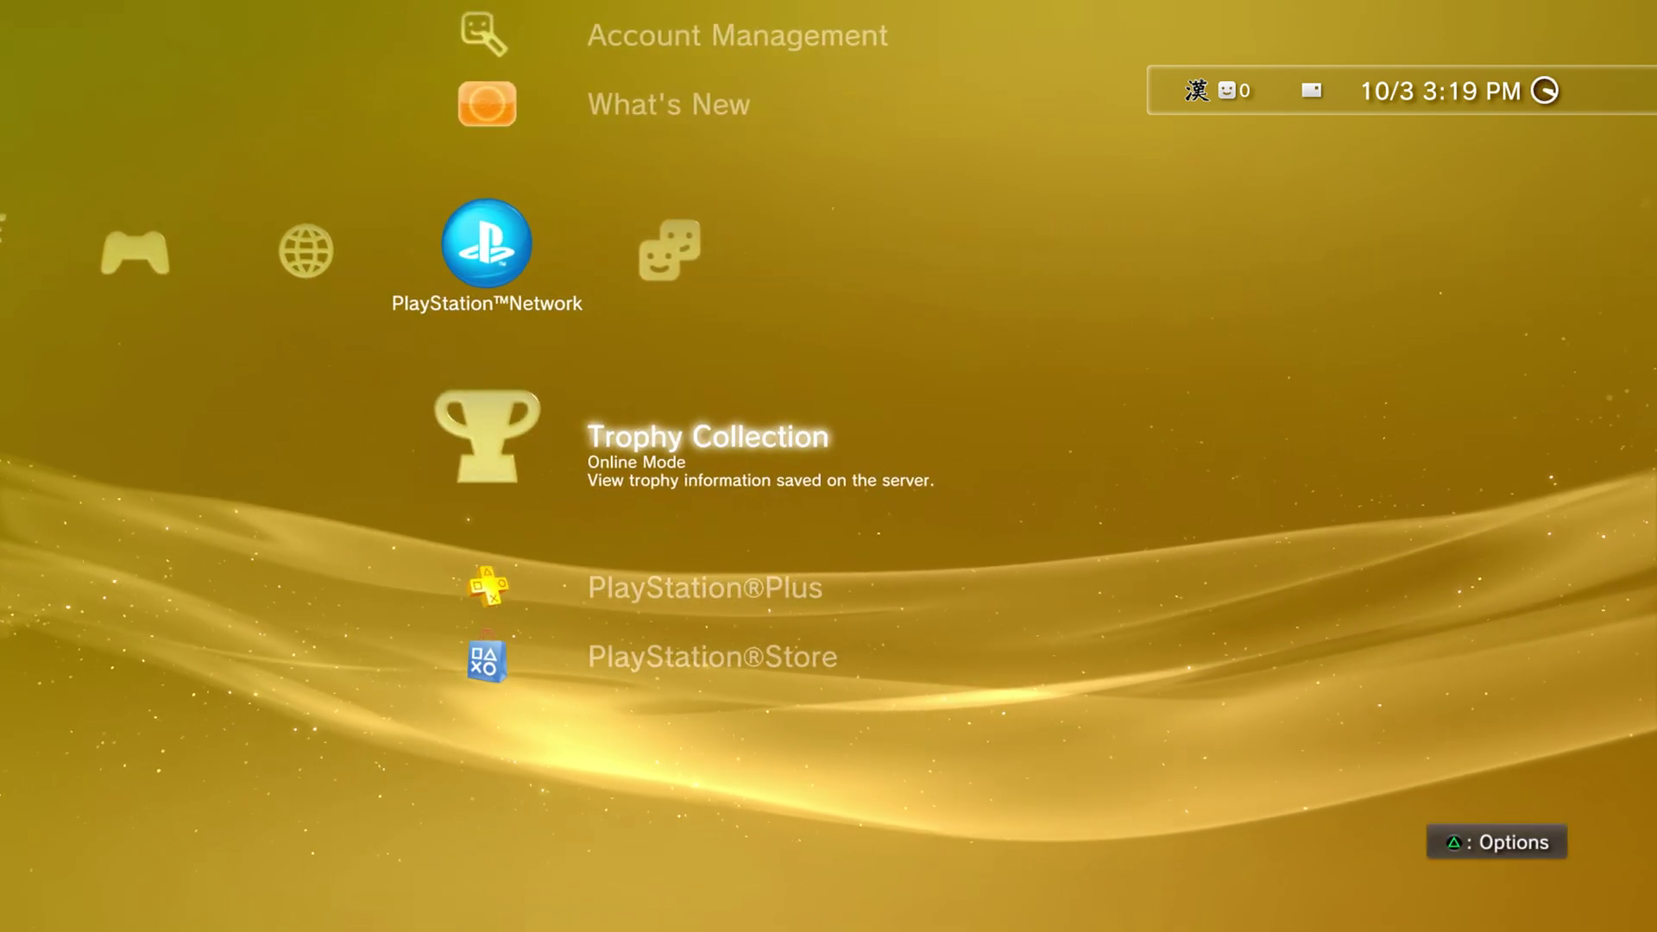
key(Up)
key(Up)
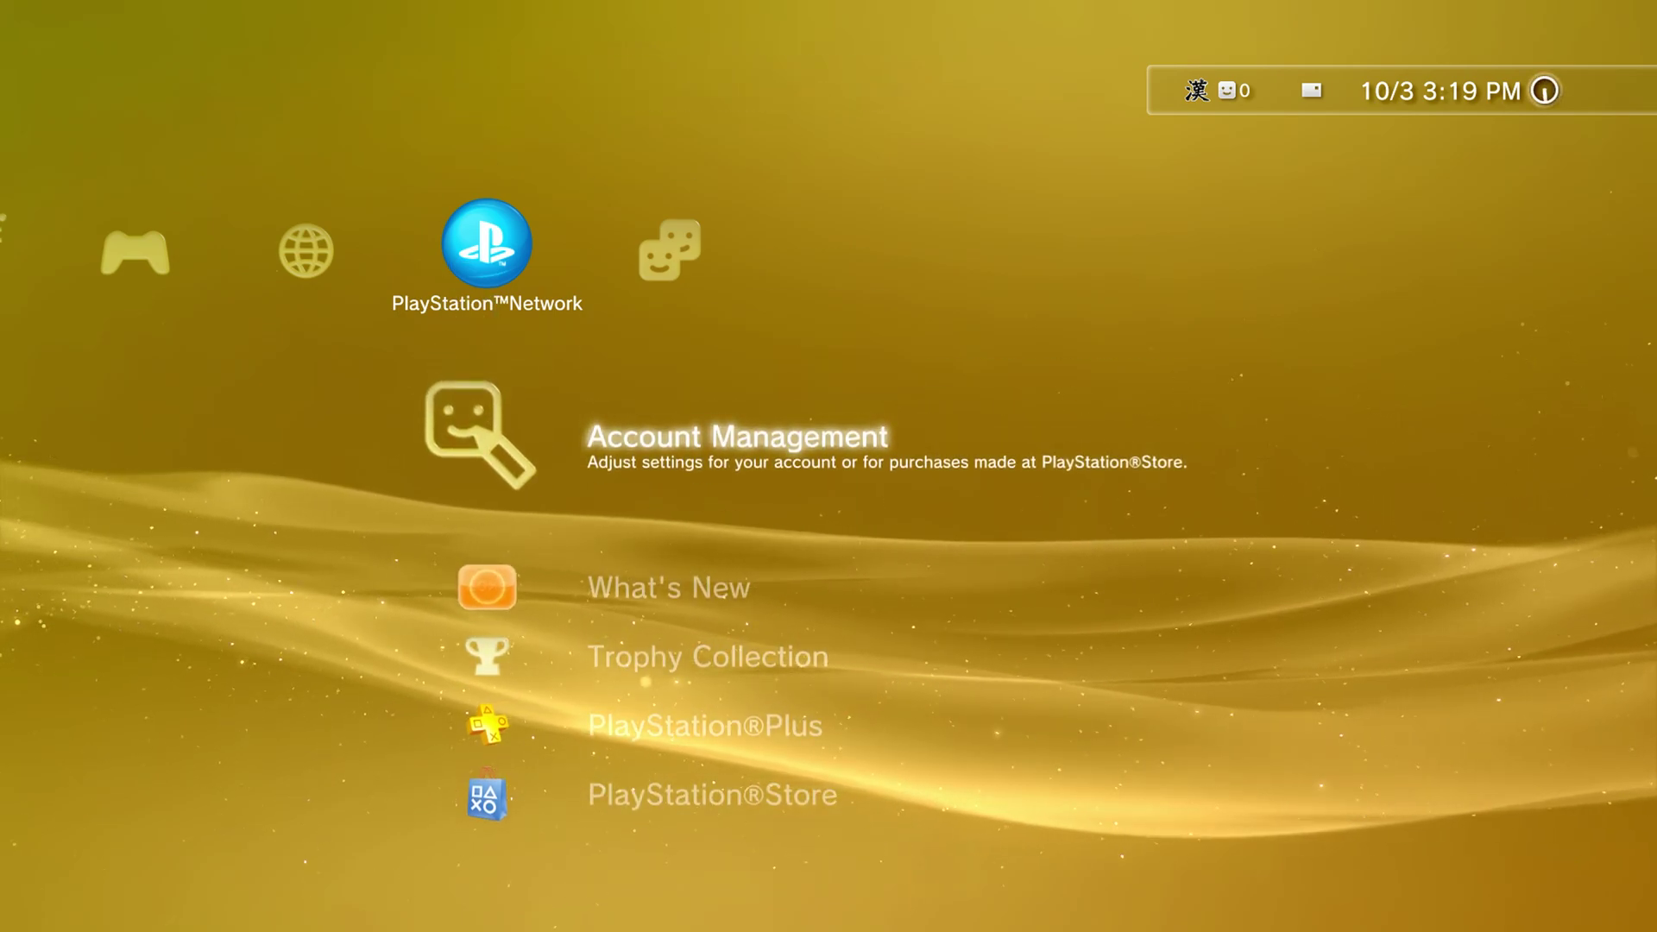
key(Return)
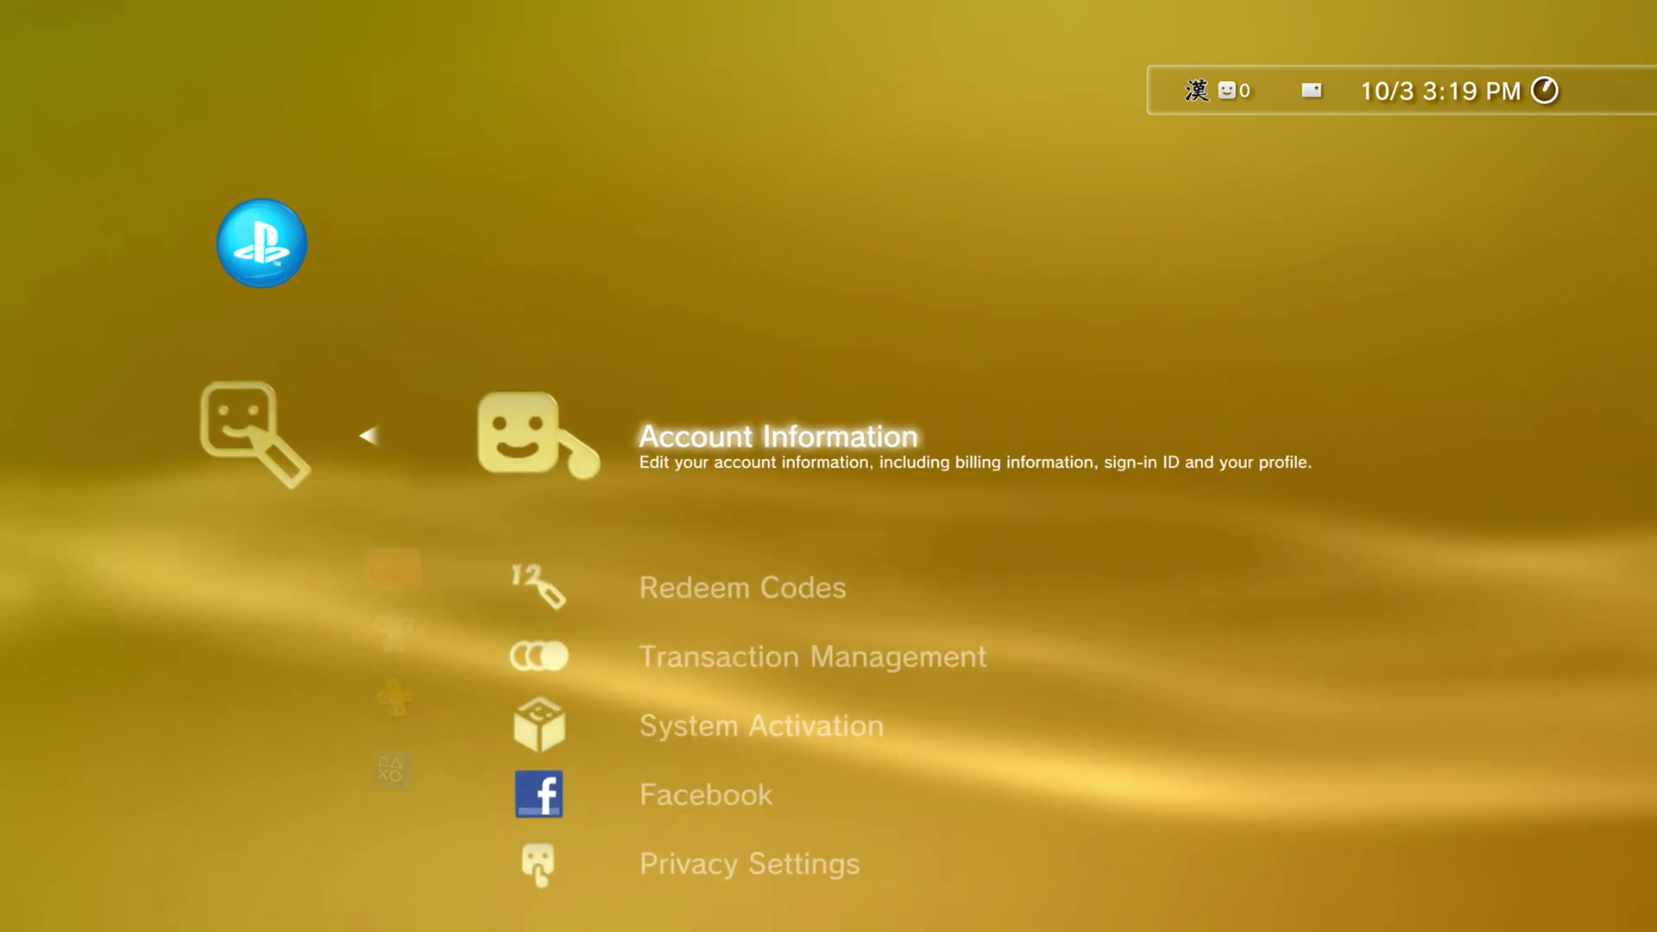
key(Down)
key(Down)
key(Down)
key(Return)
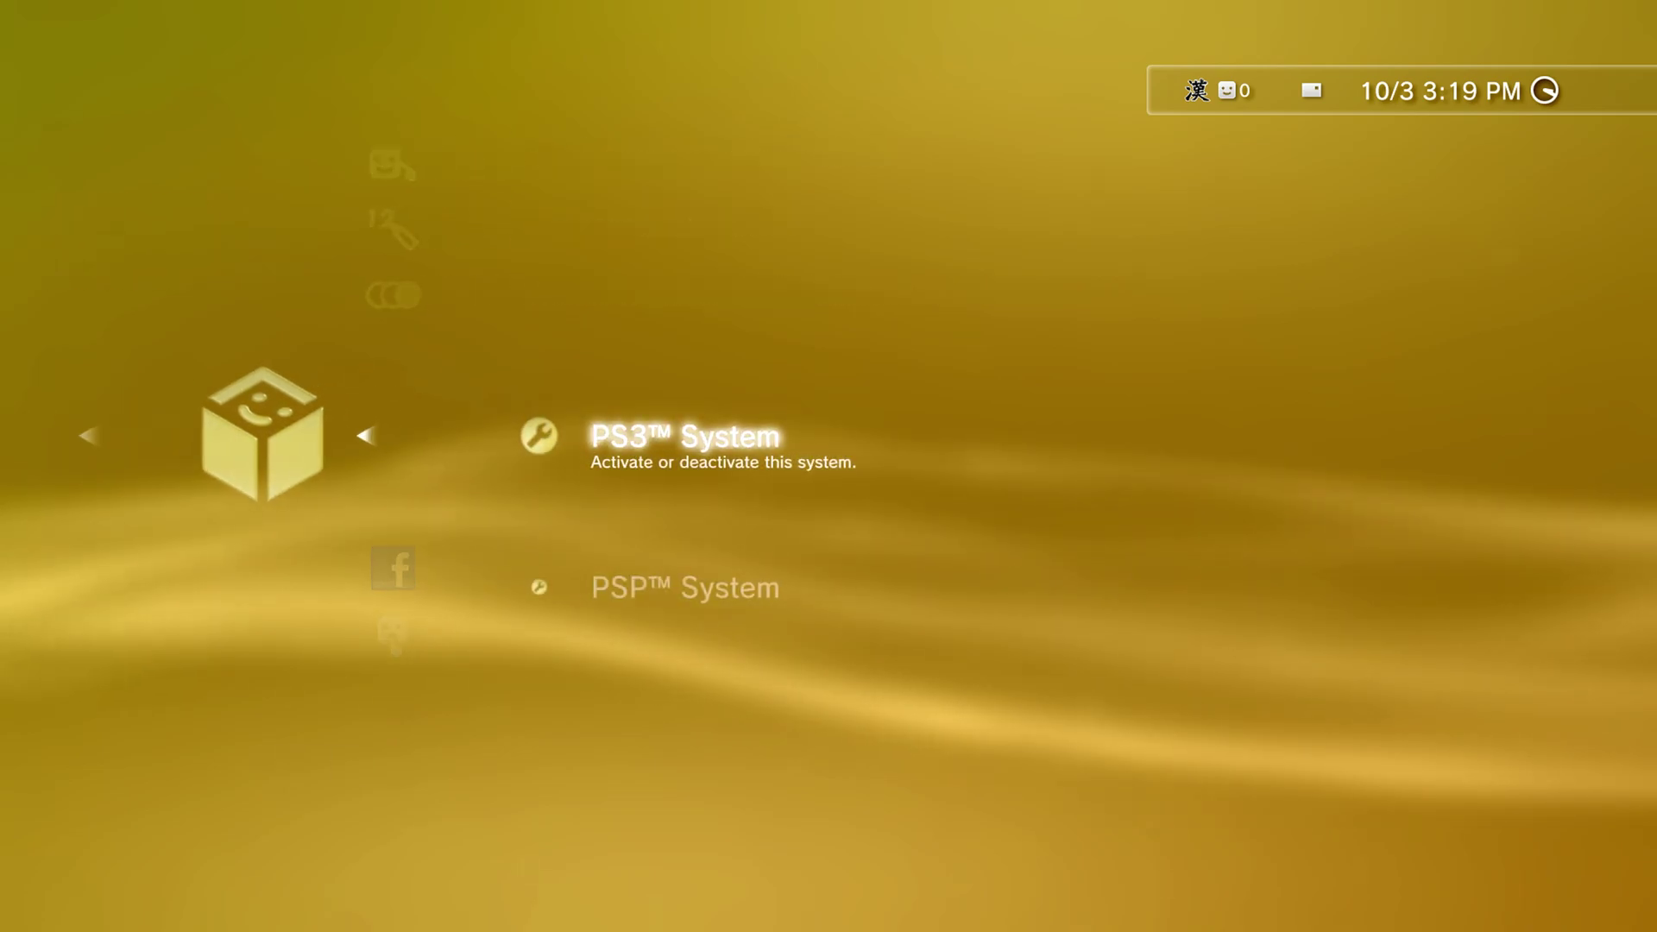
key(Return)
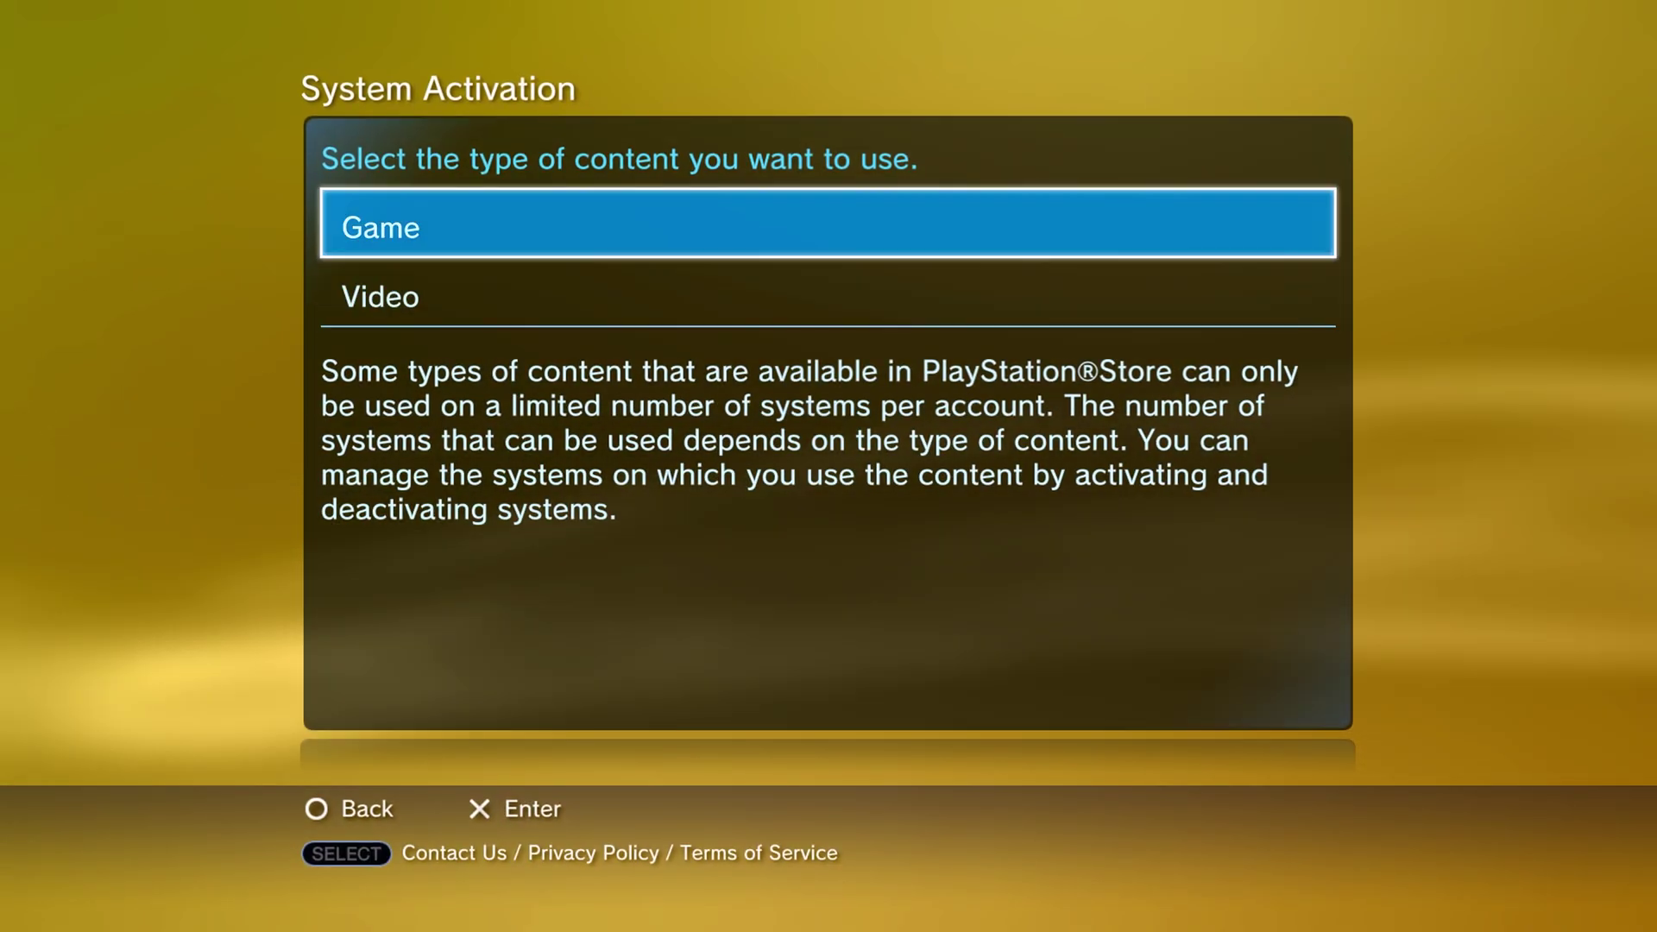
key(Return)
key(Escape)
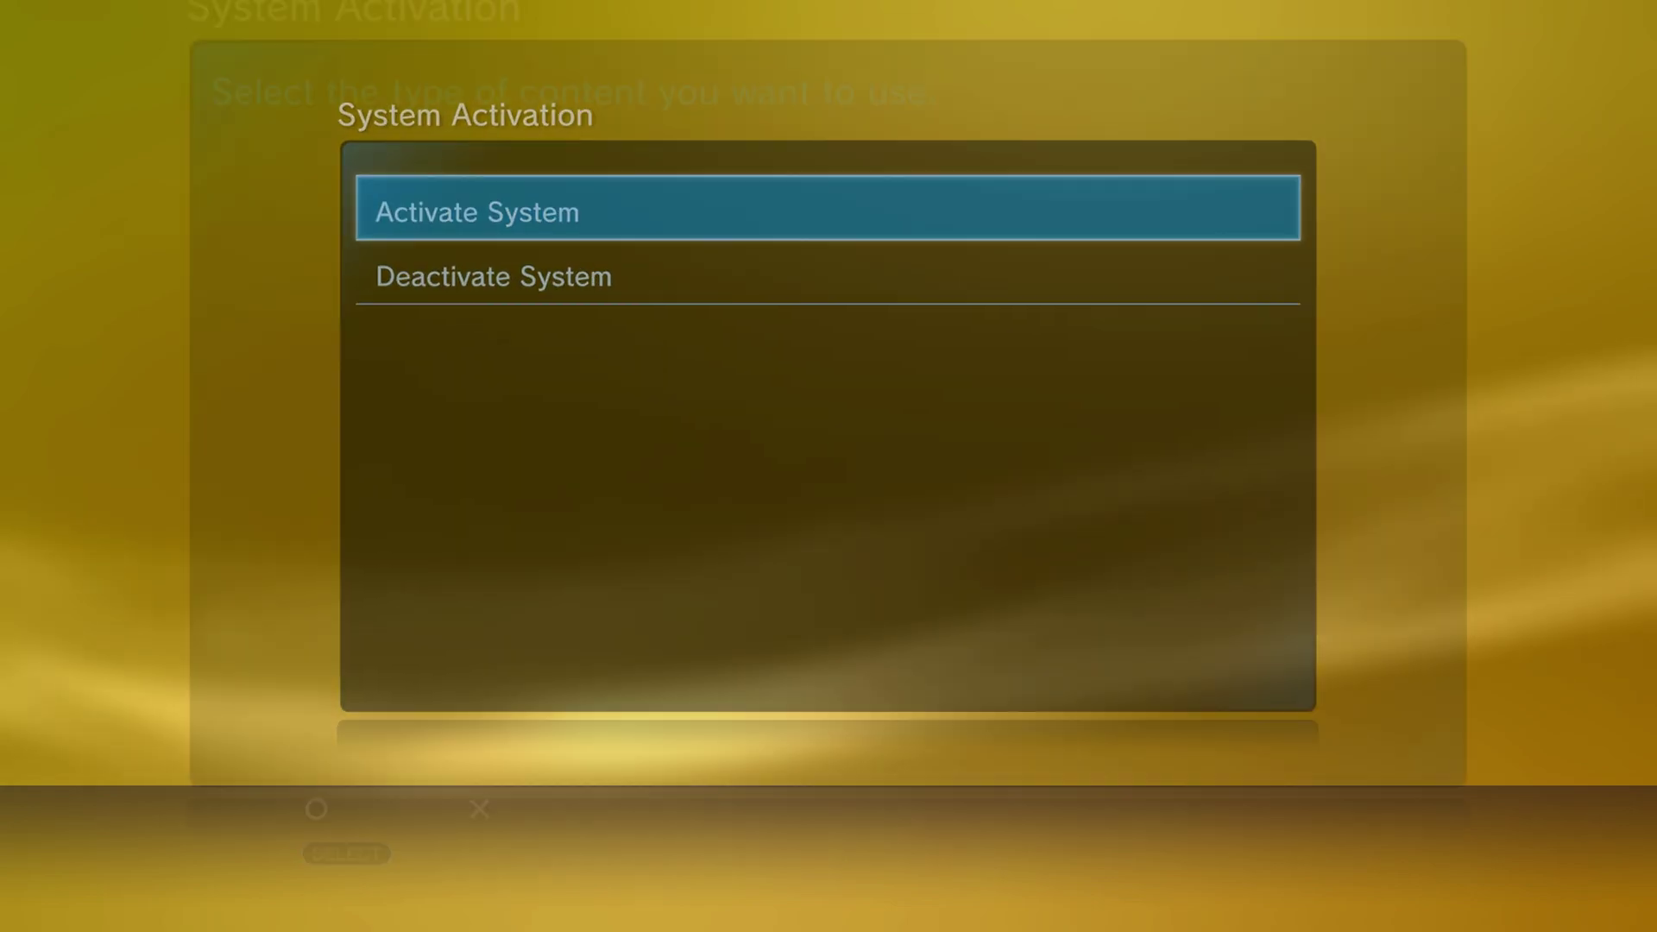
key(Escape)
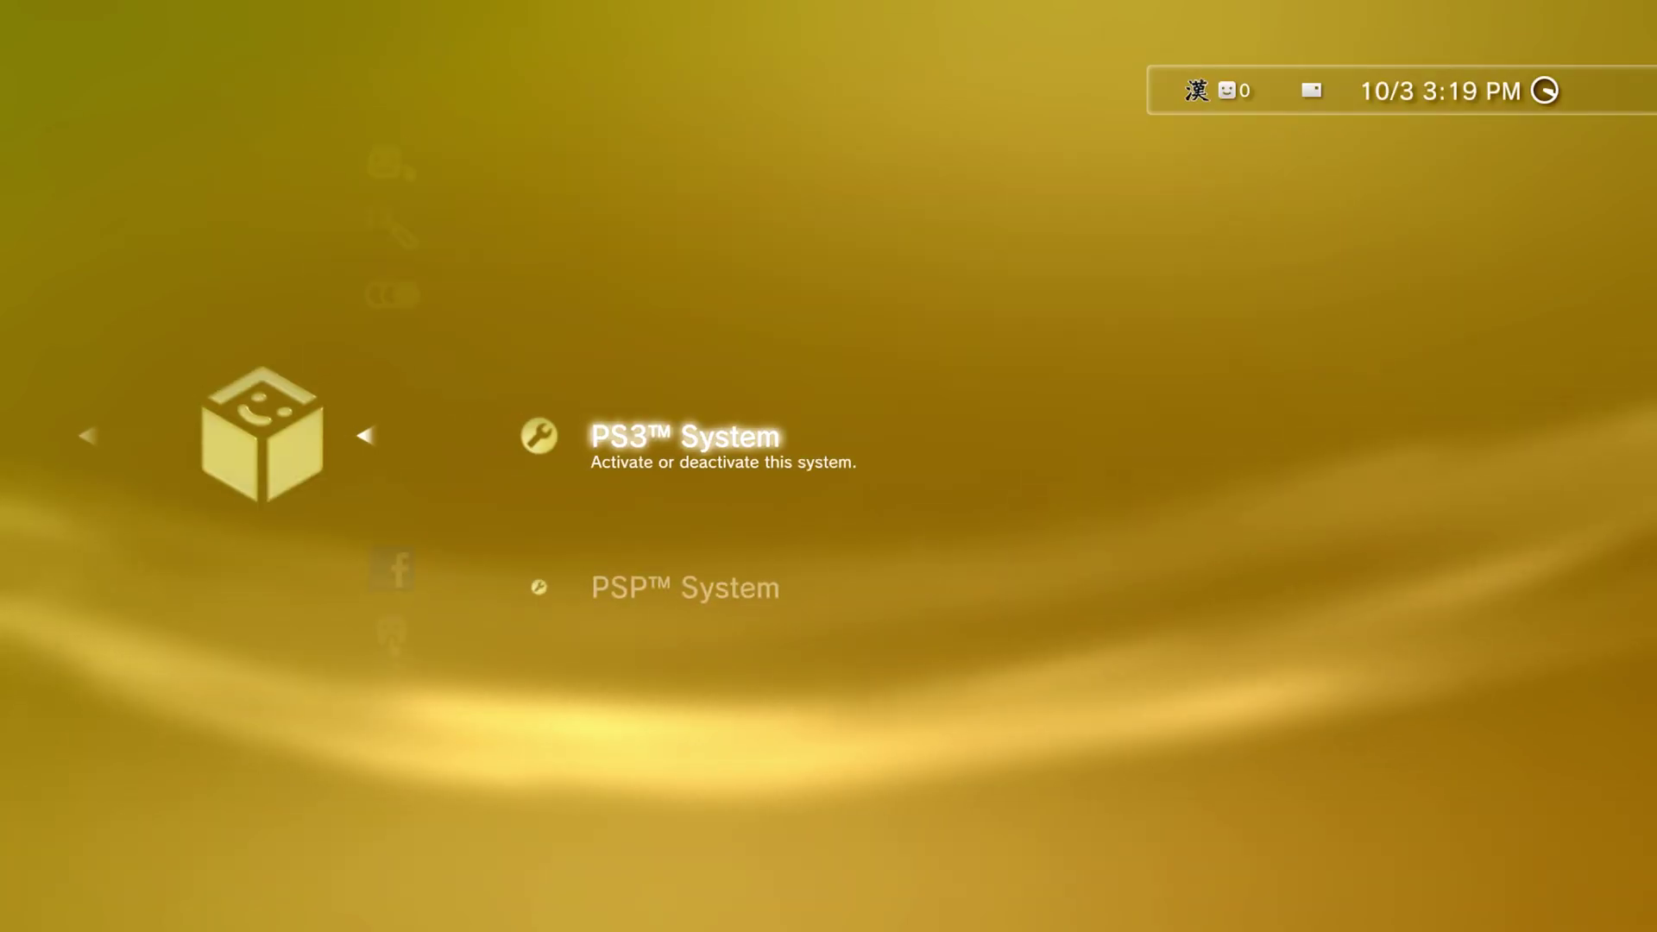
key(Escape)
key(Escape)
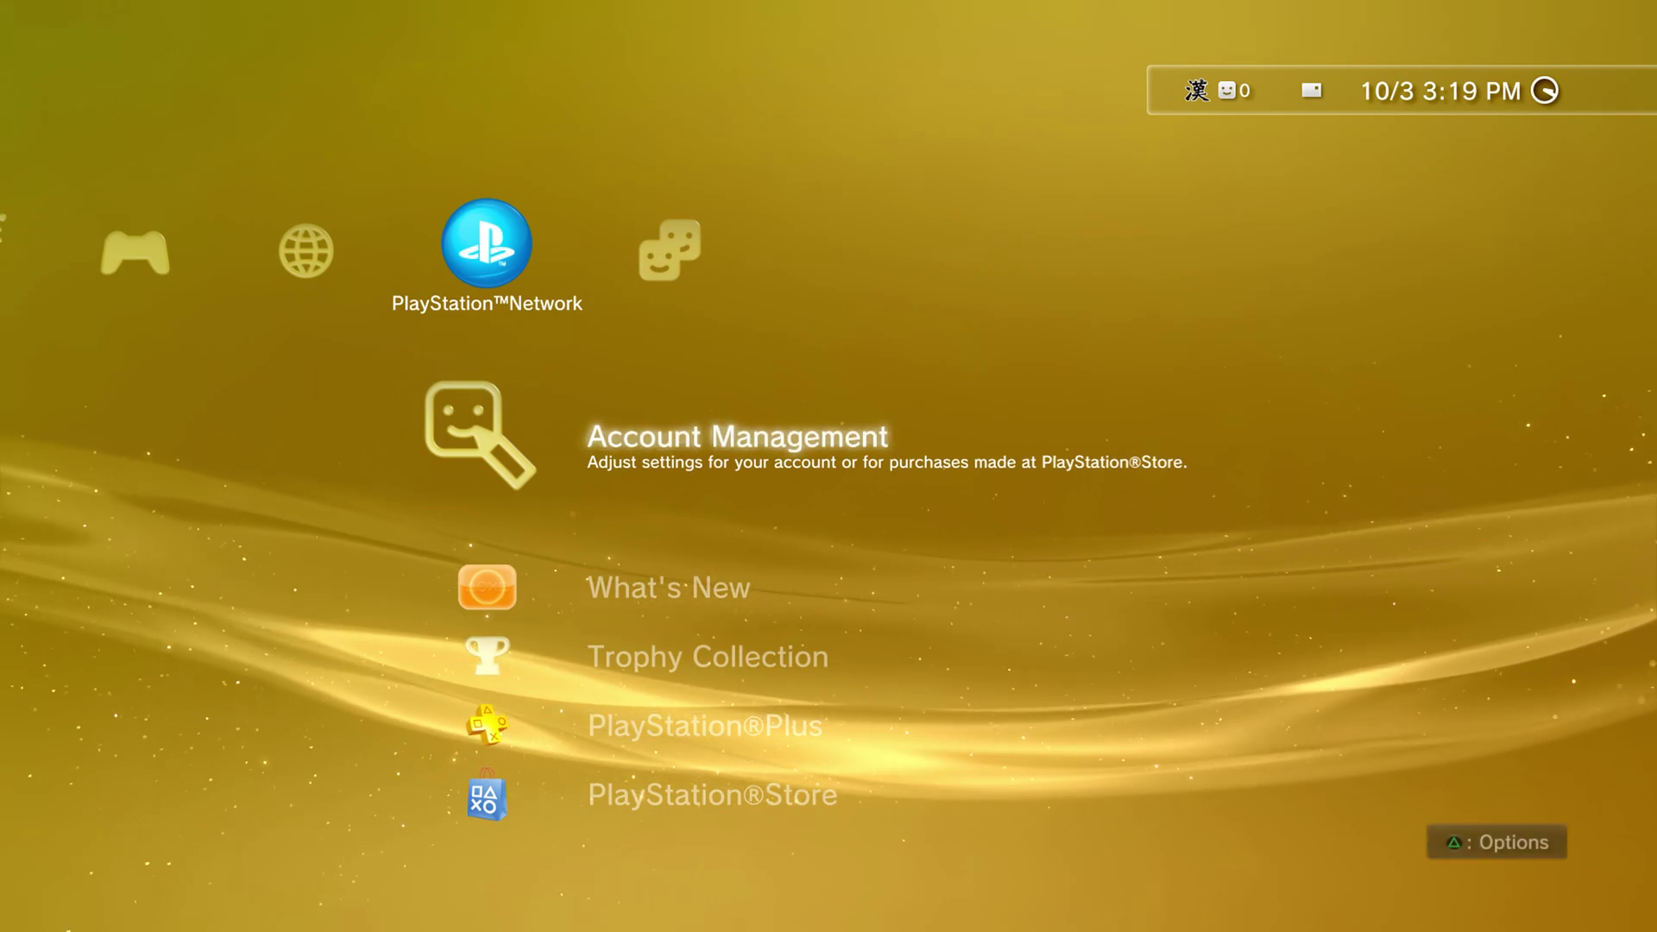
Check System Information under System Settings shows Version 4.89, then return to System Update
key(Left)
key(Left)
key(Left)
key(Left)
key(Left)
key(Left)
key(Left)
key(Left)
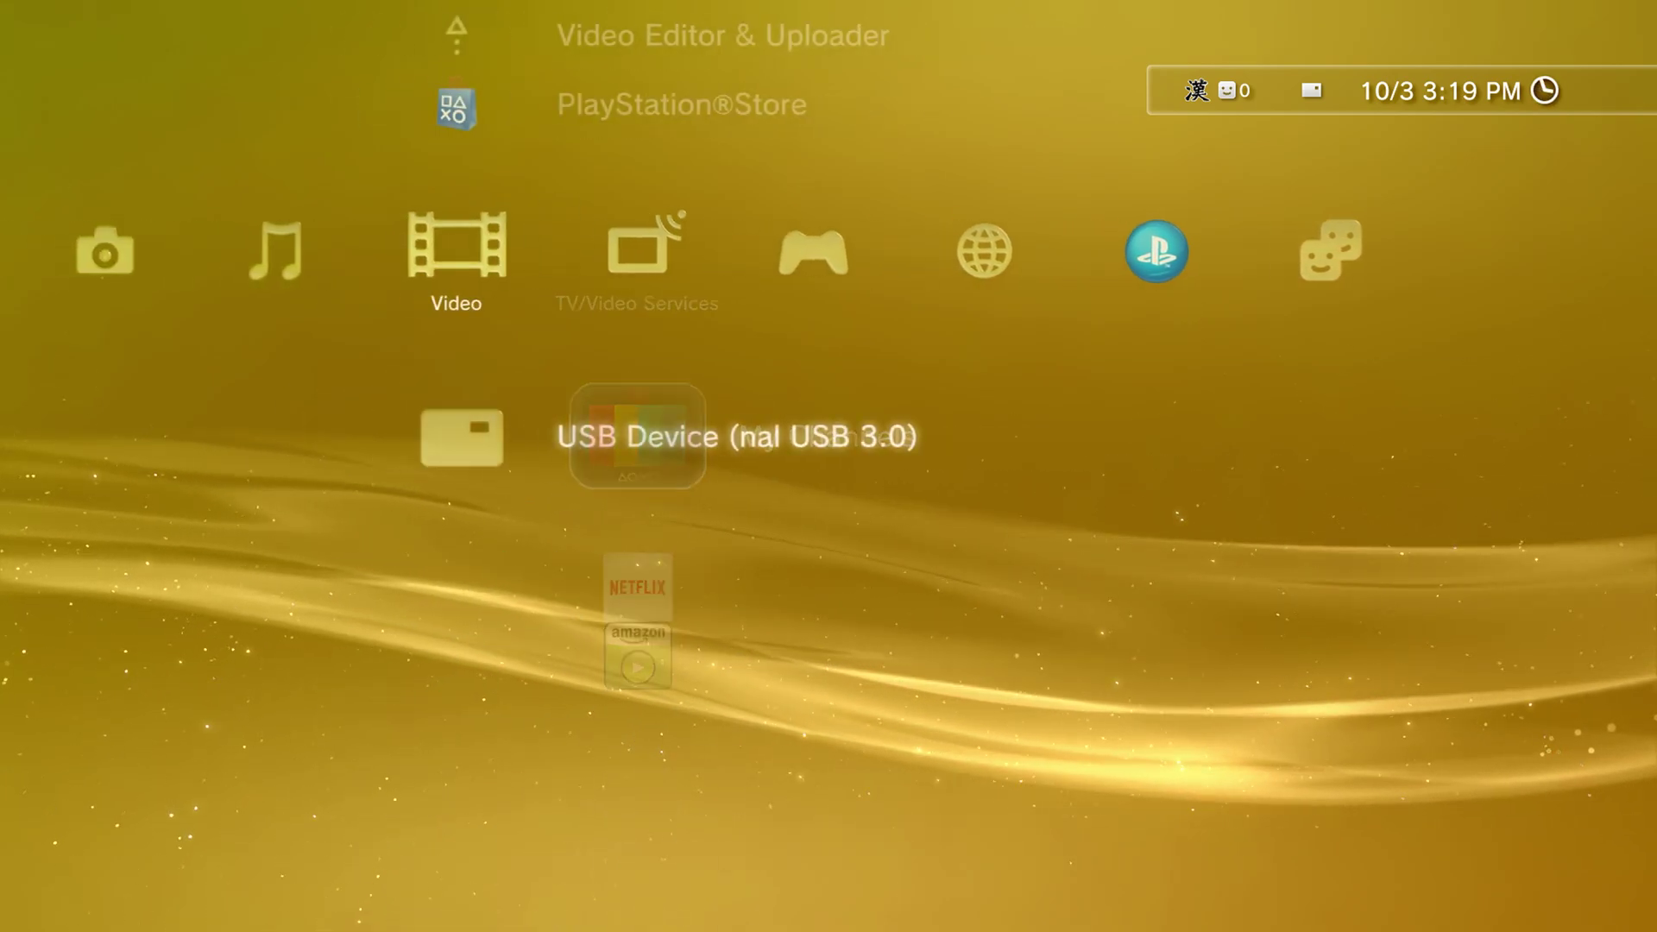
key(Right)
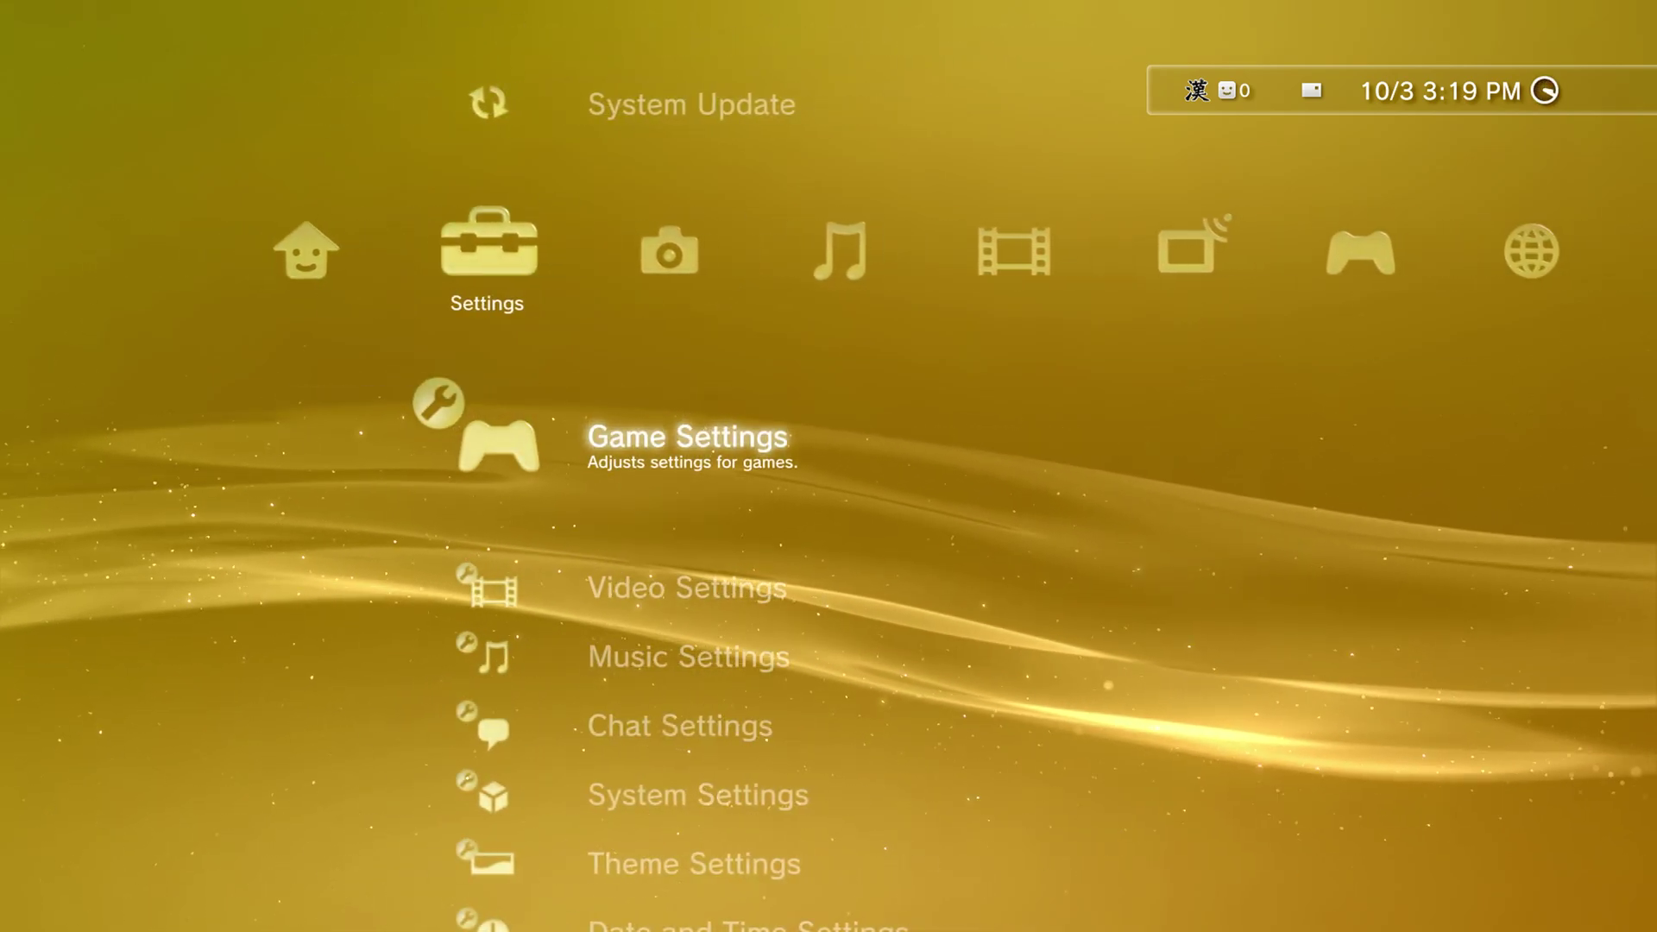
key(Down)
key(Down)
key(Down)
key(Down)
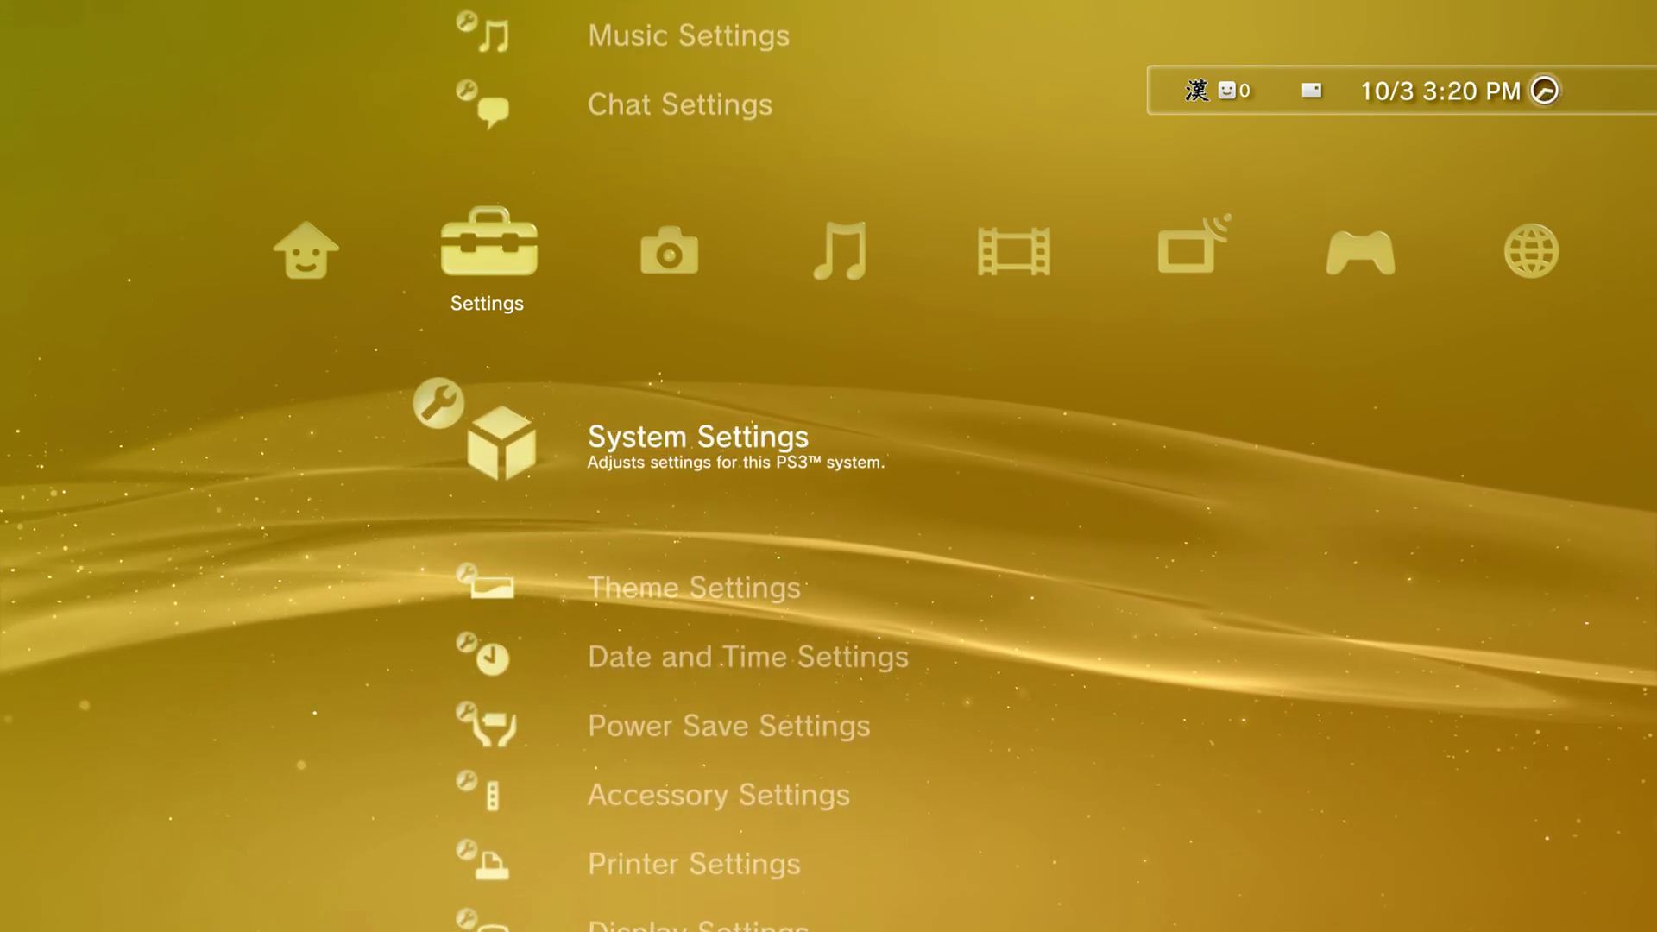
key(Return)
key(Down)
key(Down)
key(Down)
key(Down)
key(Down)
key(Down)
key(Down)
key(Down)
key(Down)
key(Down)
key(Down)
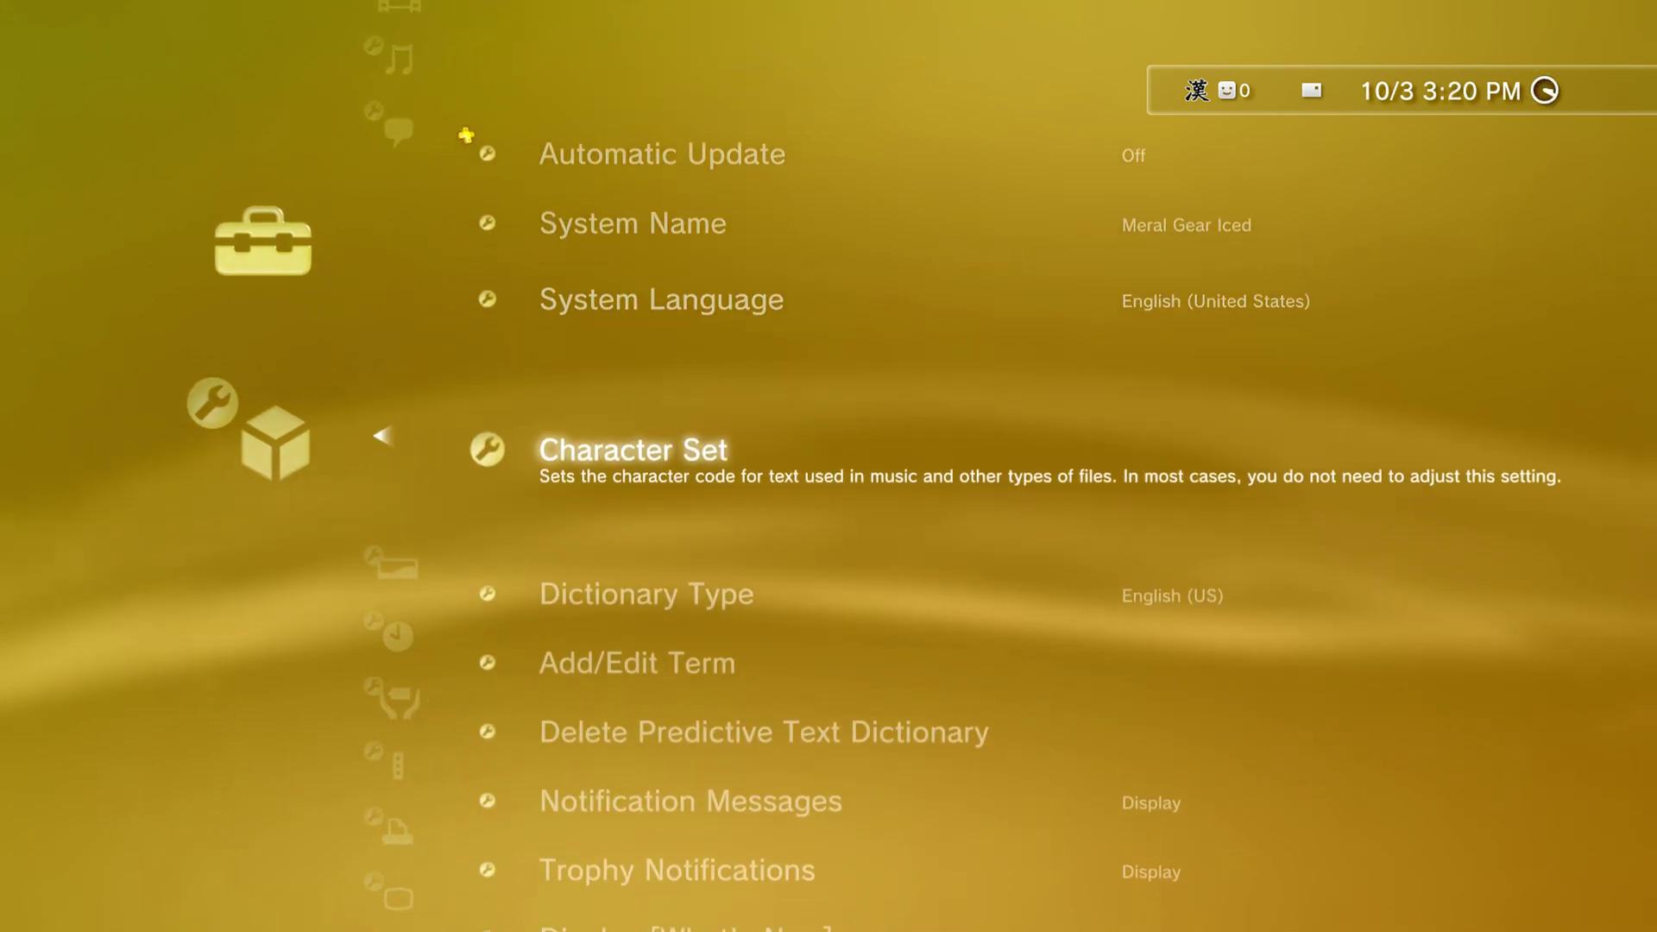
key(Down)
key(Down)
key(Down)
key(Down)
key(Down)
key(Down)
key(Down)
key(Down)
key(Down)
key(Down)
key(Down)
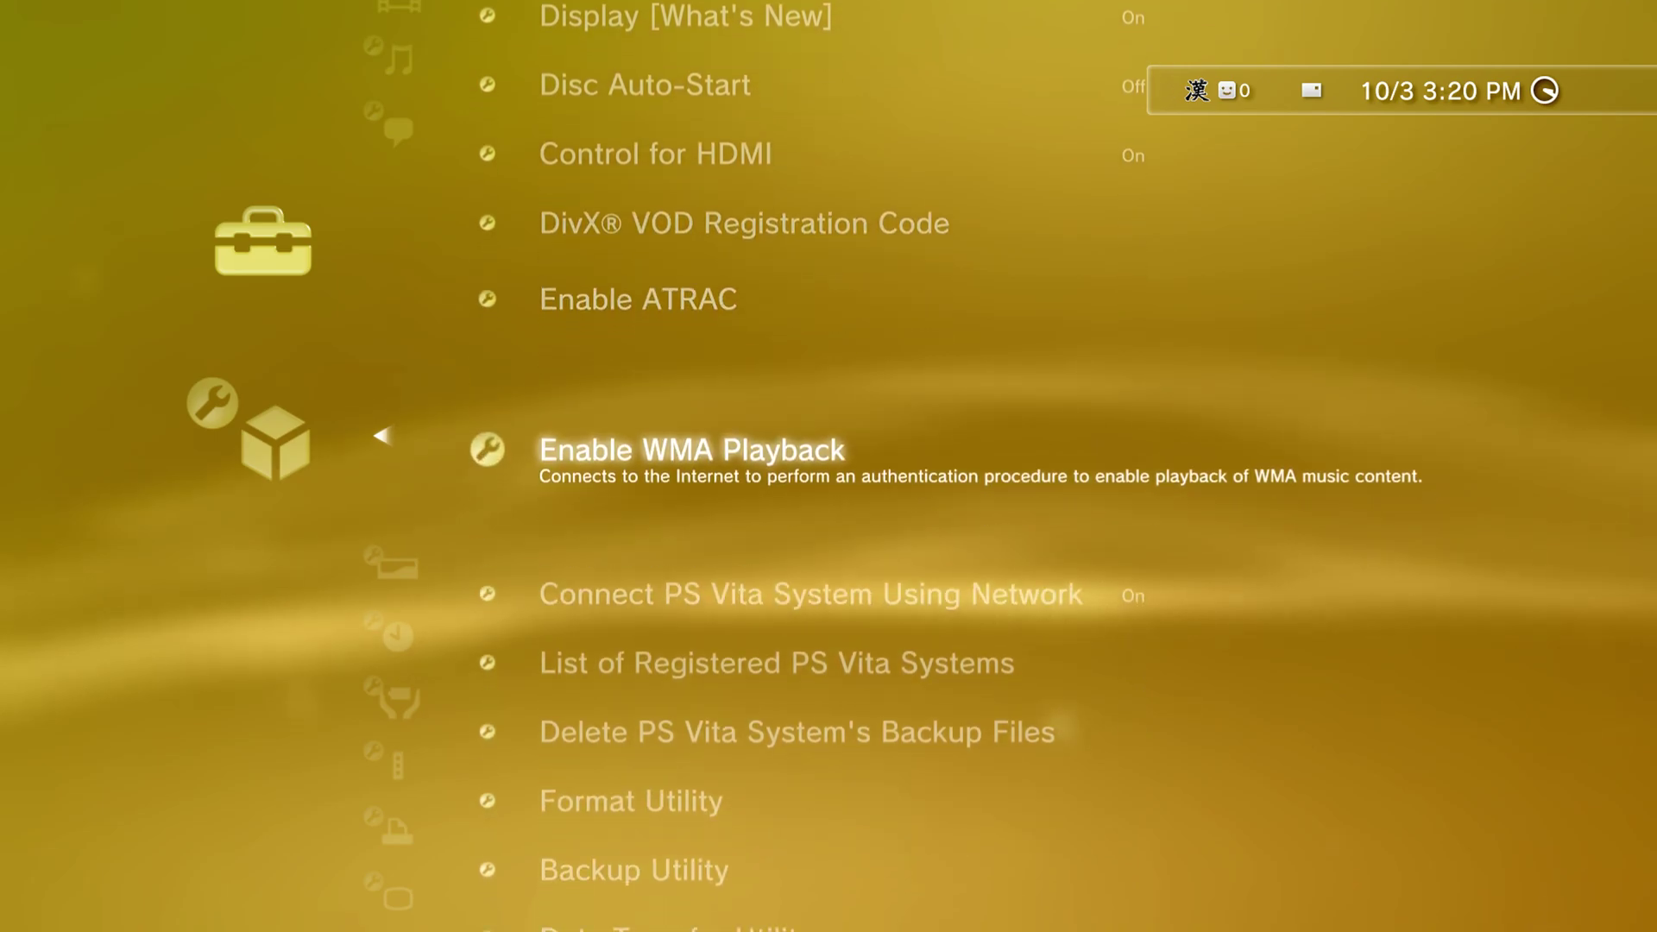
key(Down)
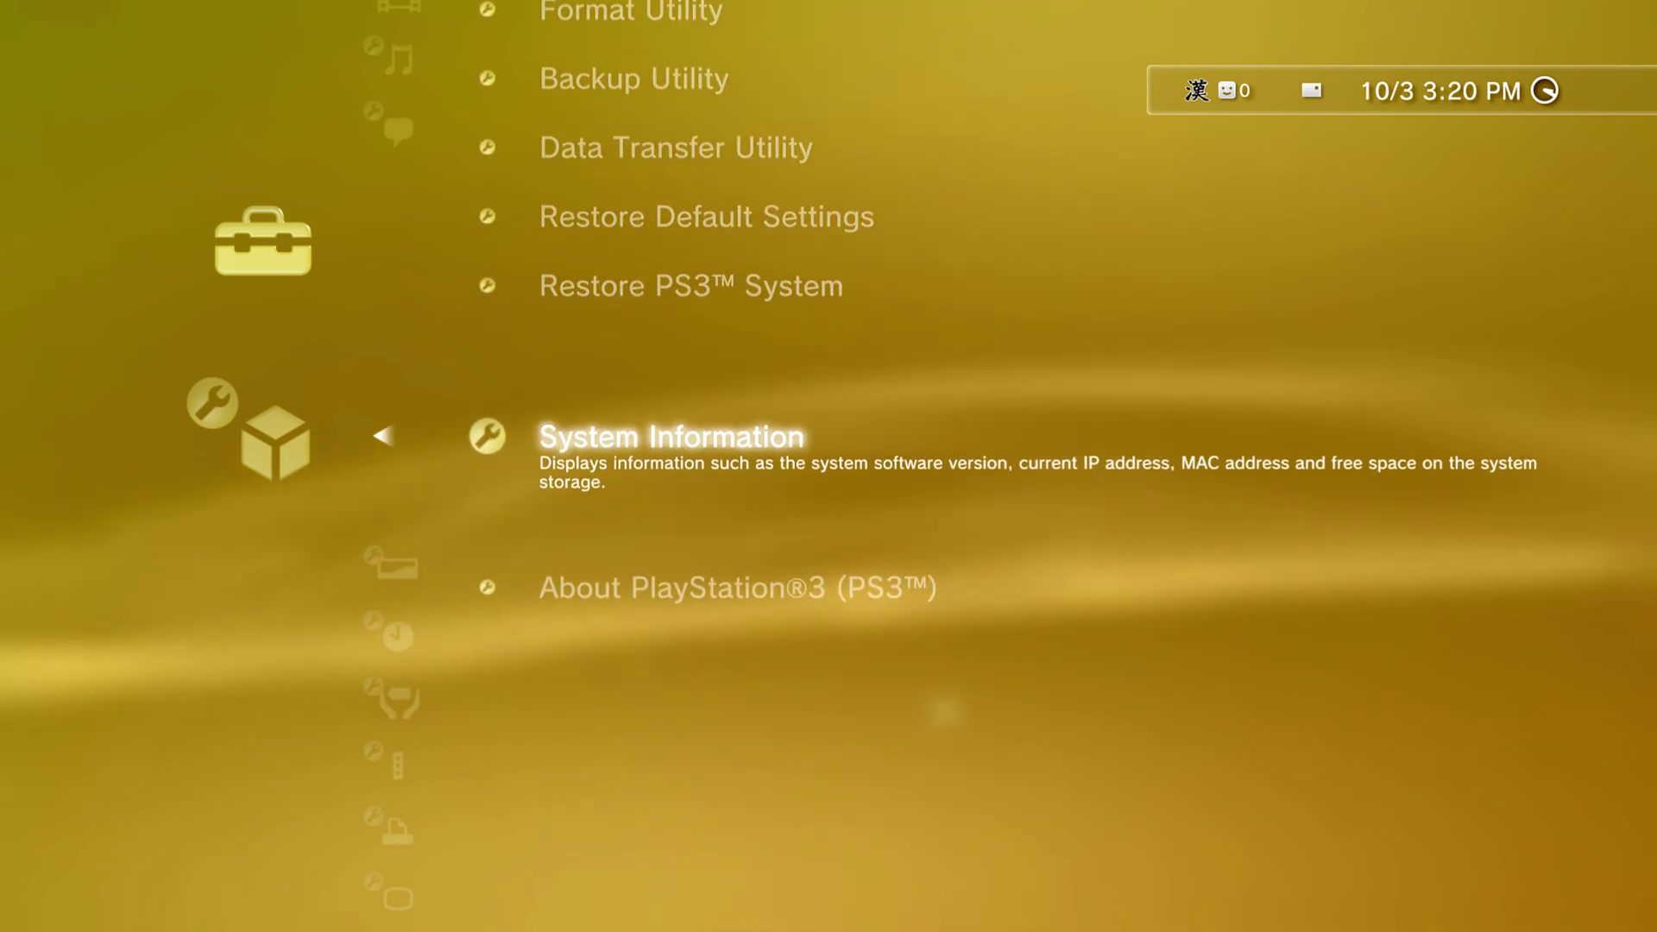
key(Return)
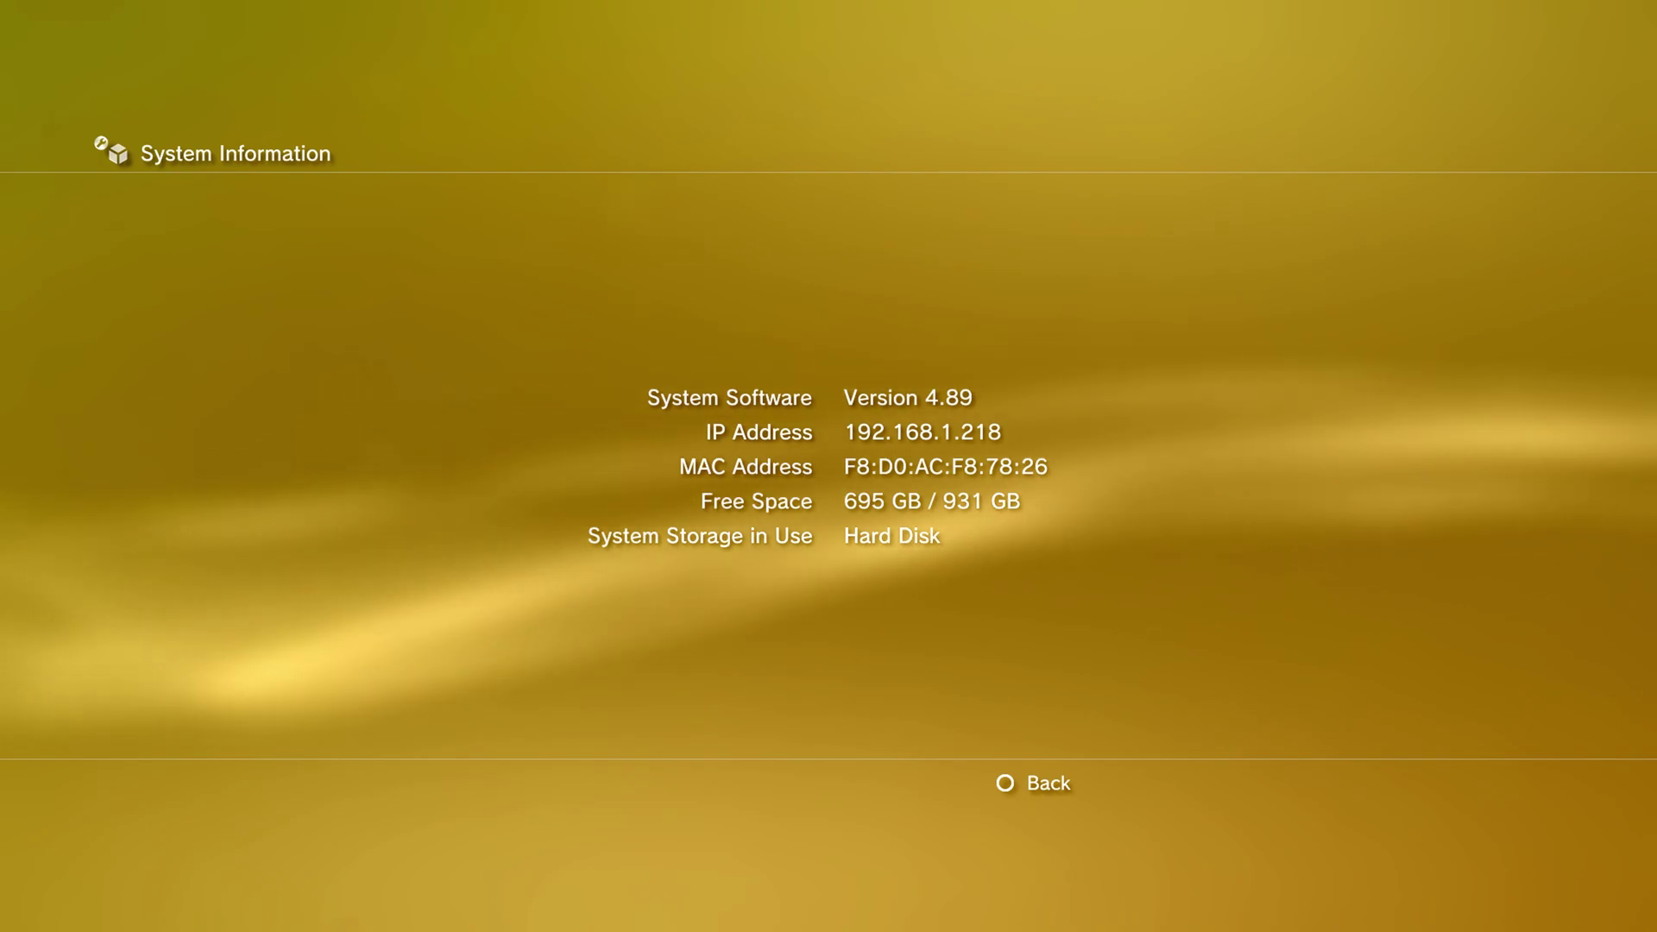
key(Escape)
key(Escape)
key(Up)
key(Up)
key(Up)
key(Up)
key(Up)
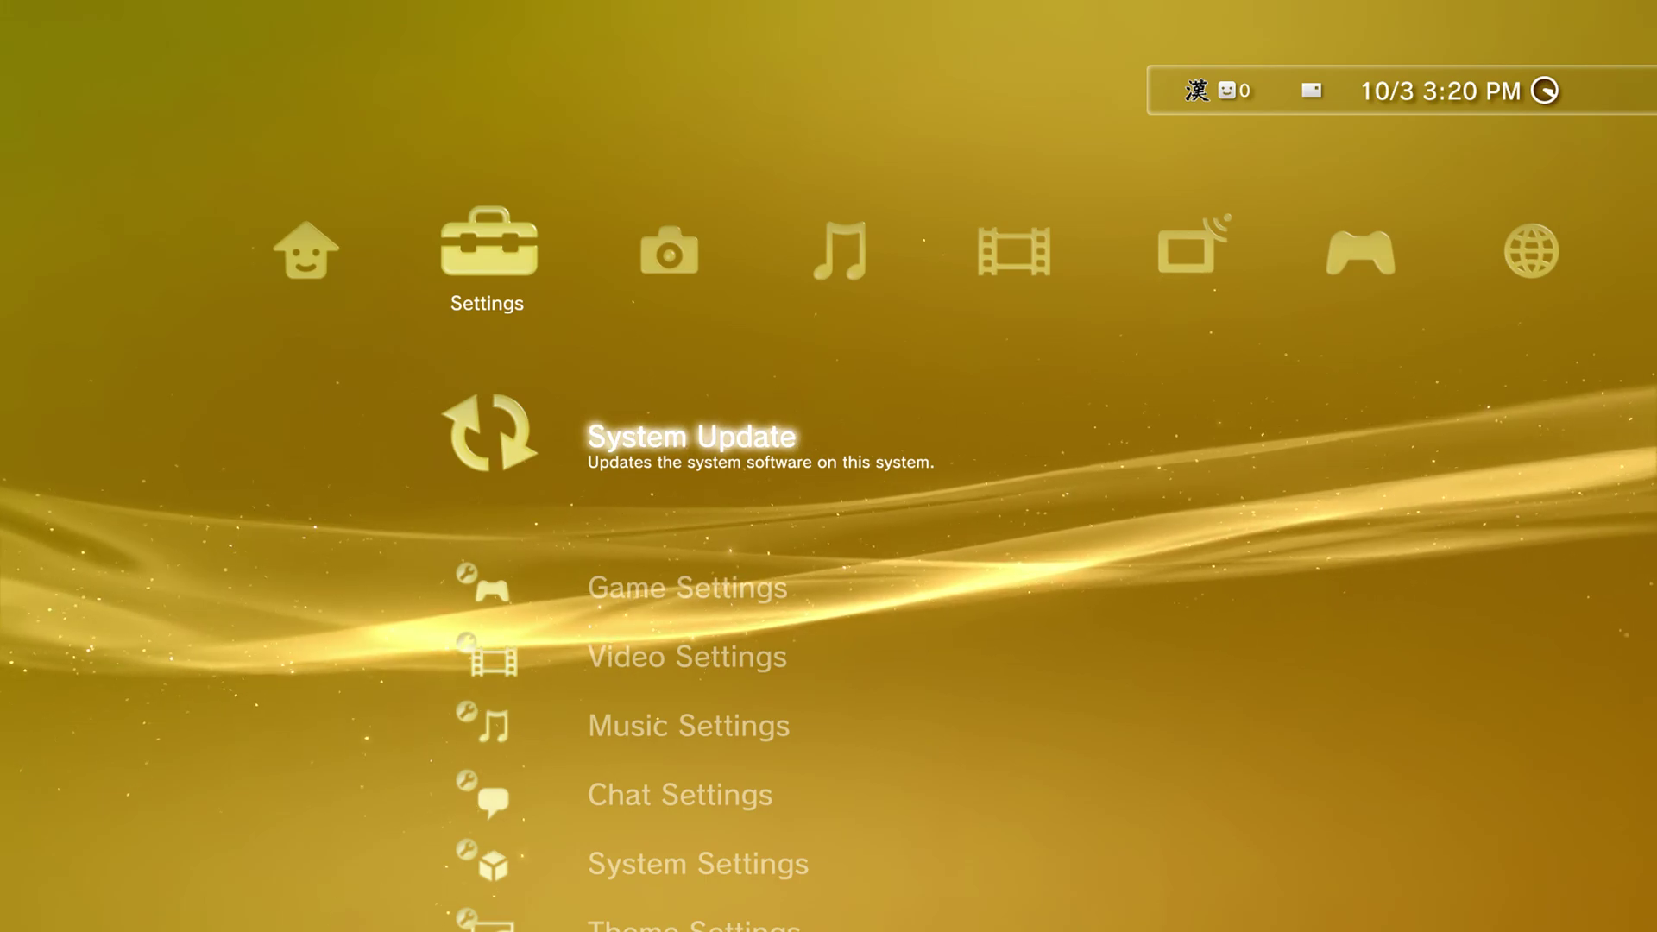
Run Update via Storage Media and dismiss the 'No applicable update data' message
key(Return)
key(Down)
key(Return)
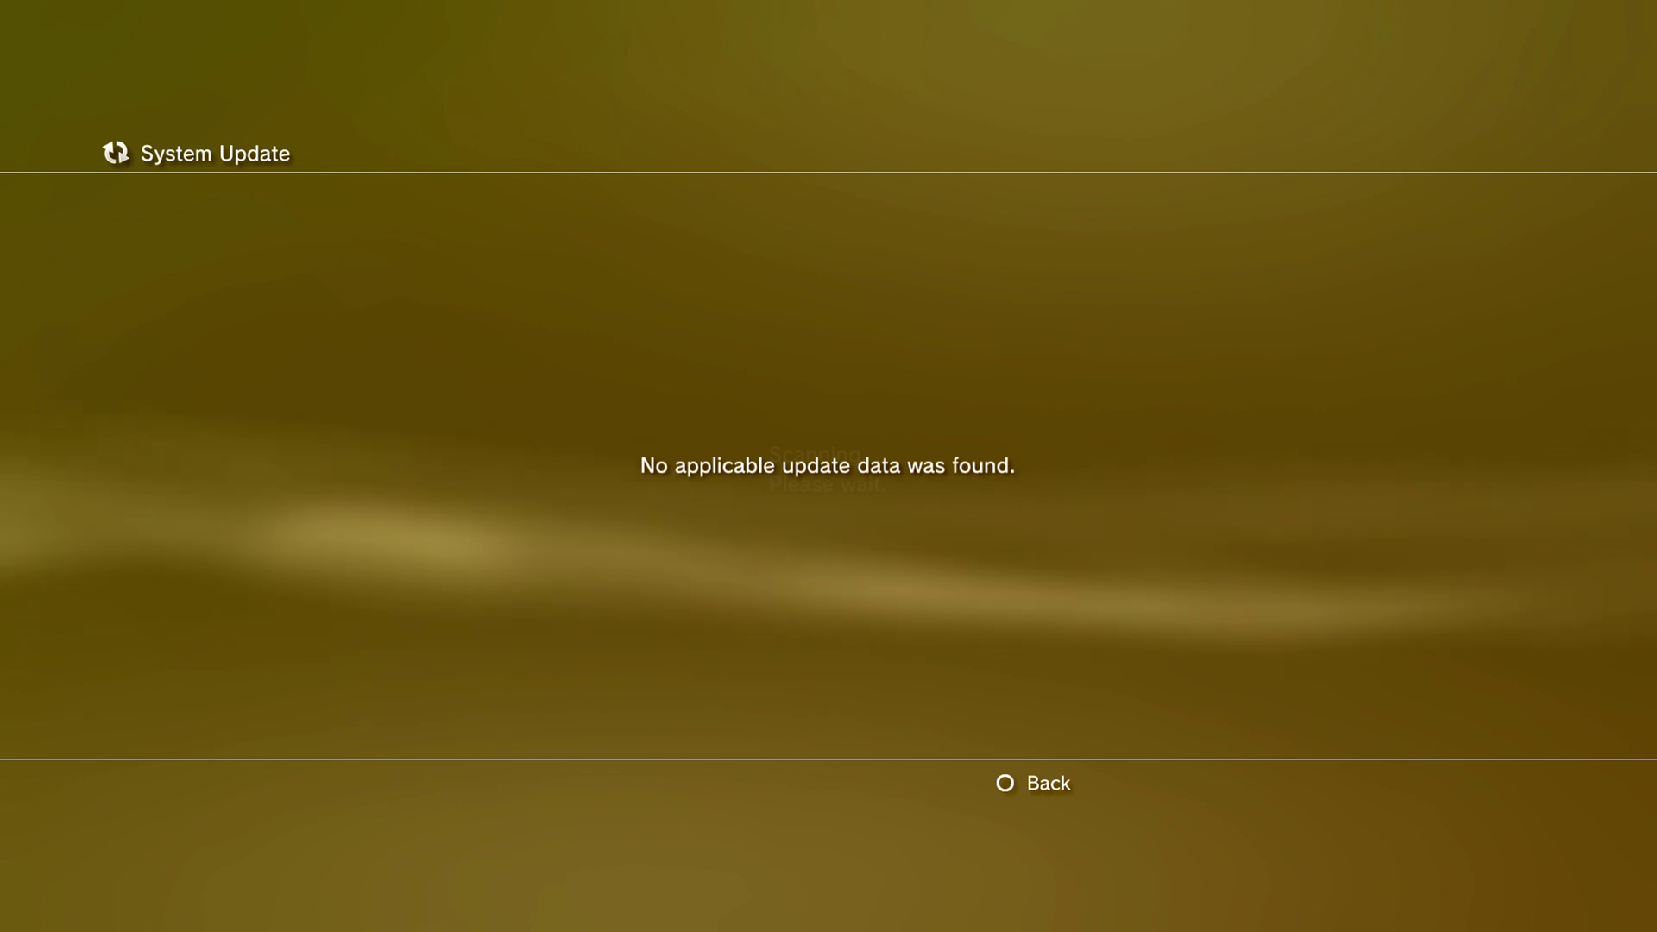
key(Escape)
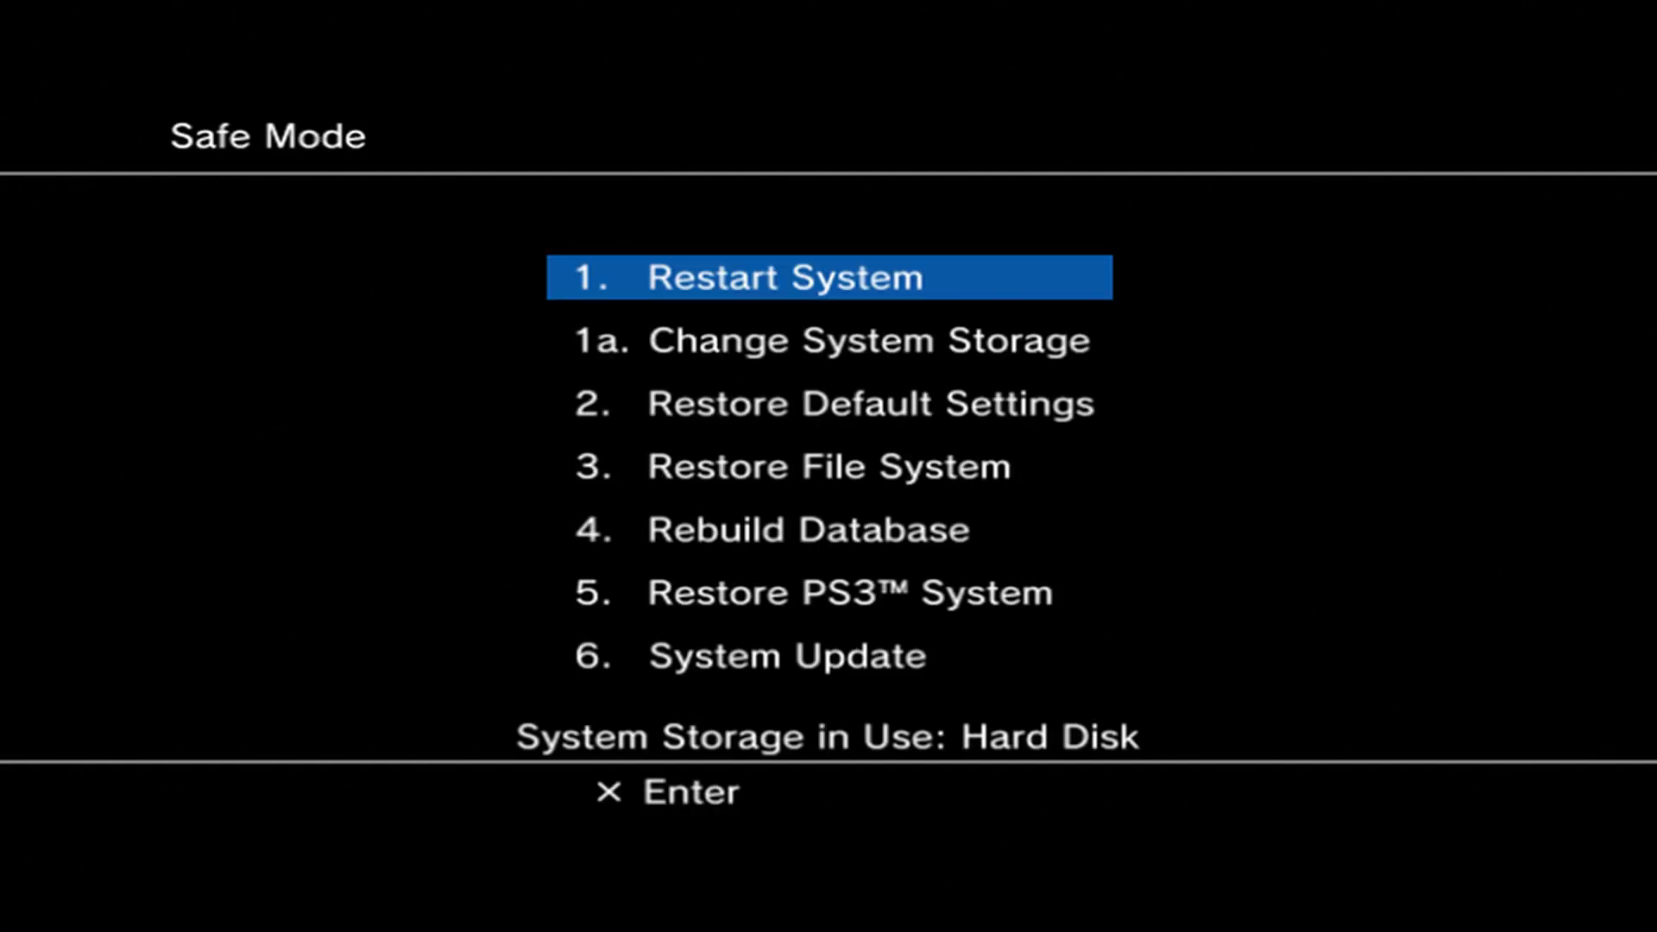
Choose '6. System Update' in the Safe Mode menu to begin the HFW 4.89.1 update
key(Down)
key(Down)
key(Down)
key(Down)
key(Down)
key(Down)
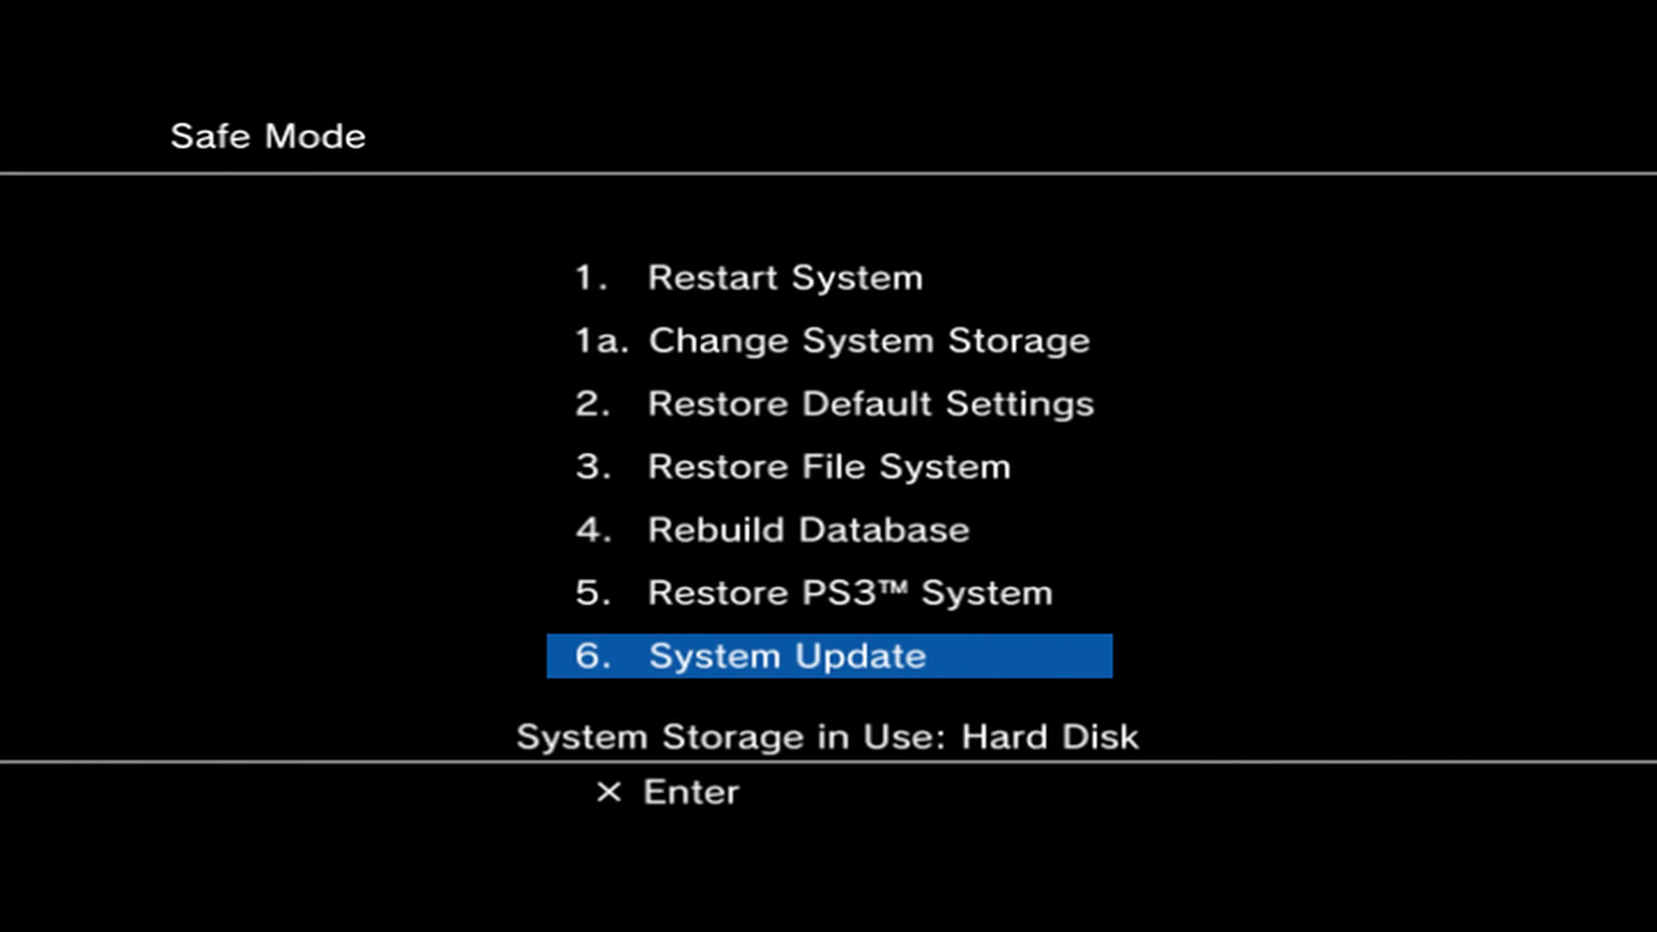
key(Return)
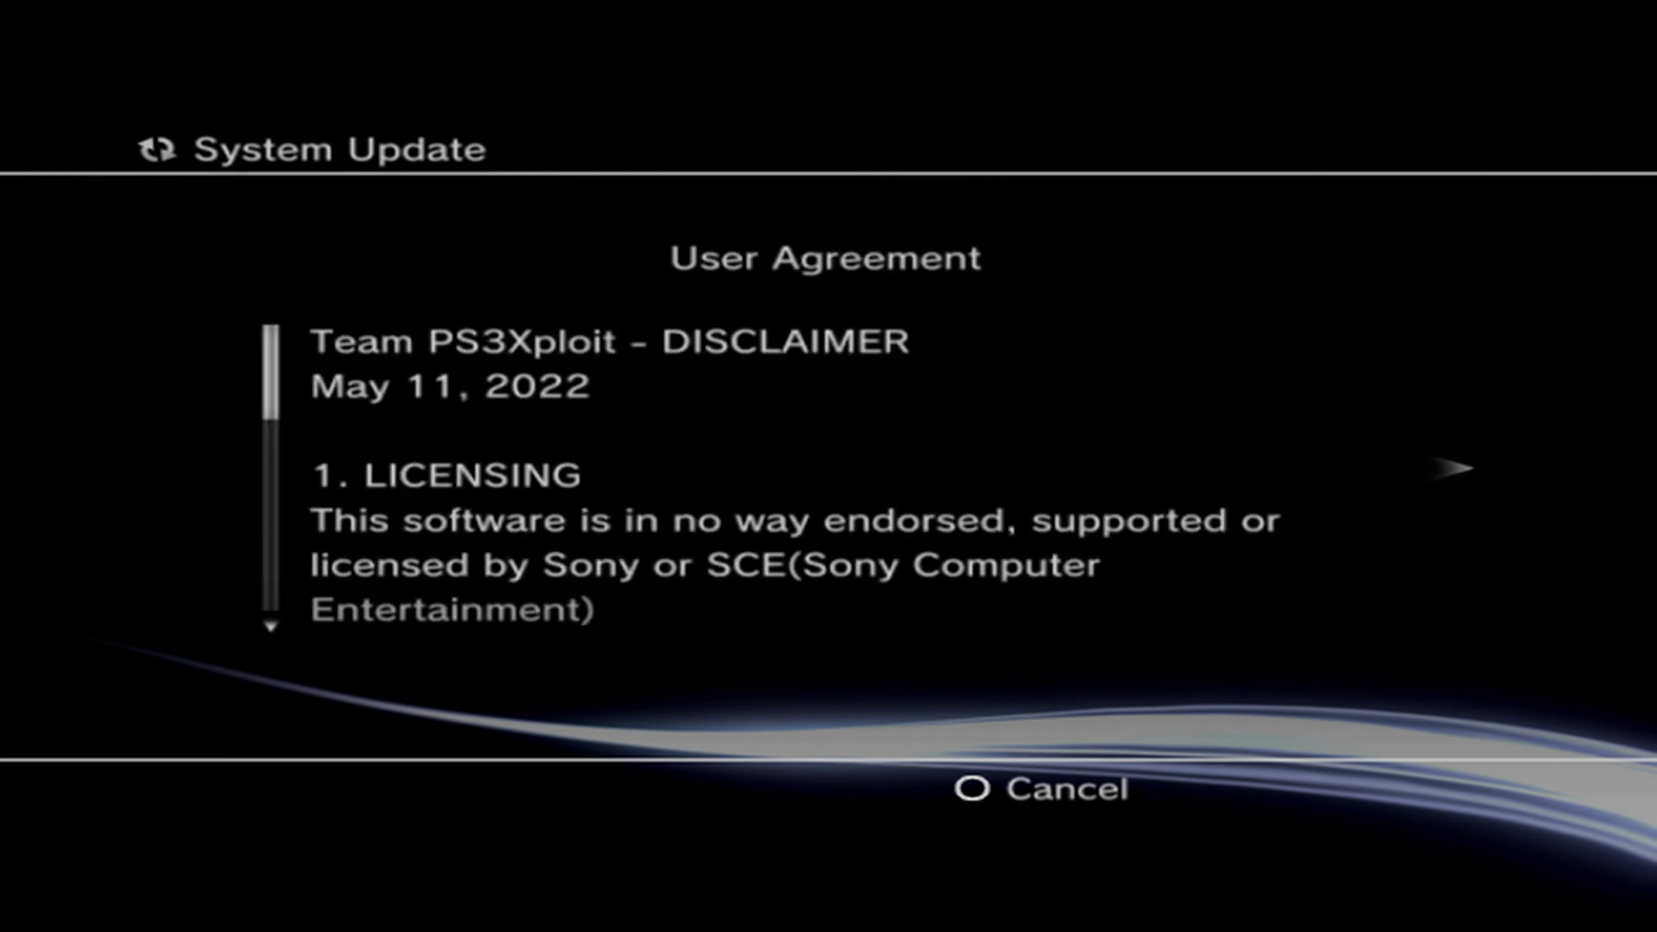
Accept the Team PS3Xploit user agreement and install the HFW 4.89.1 update
key(Right)
key(Down)
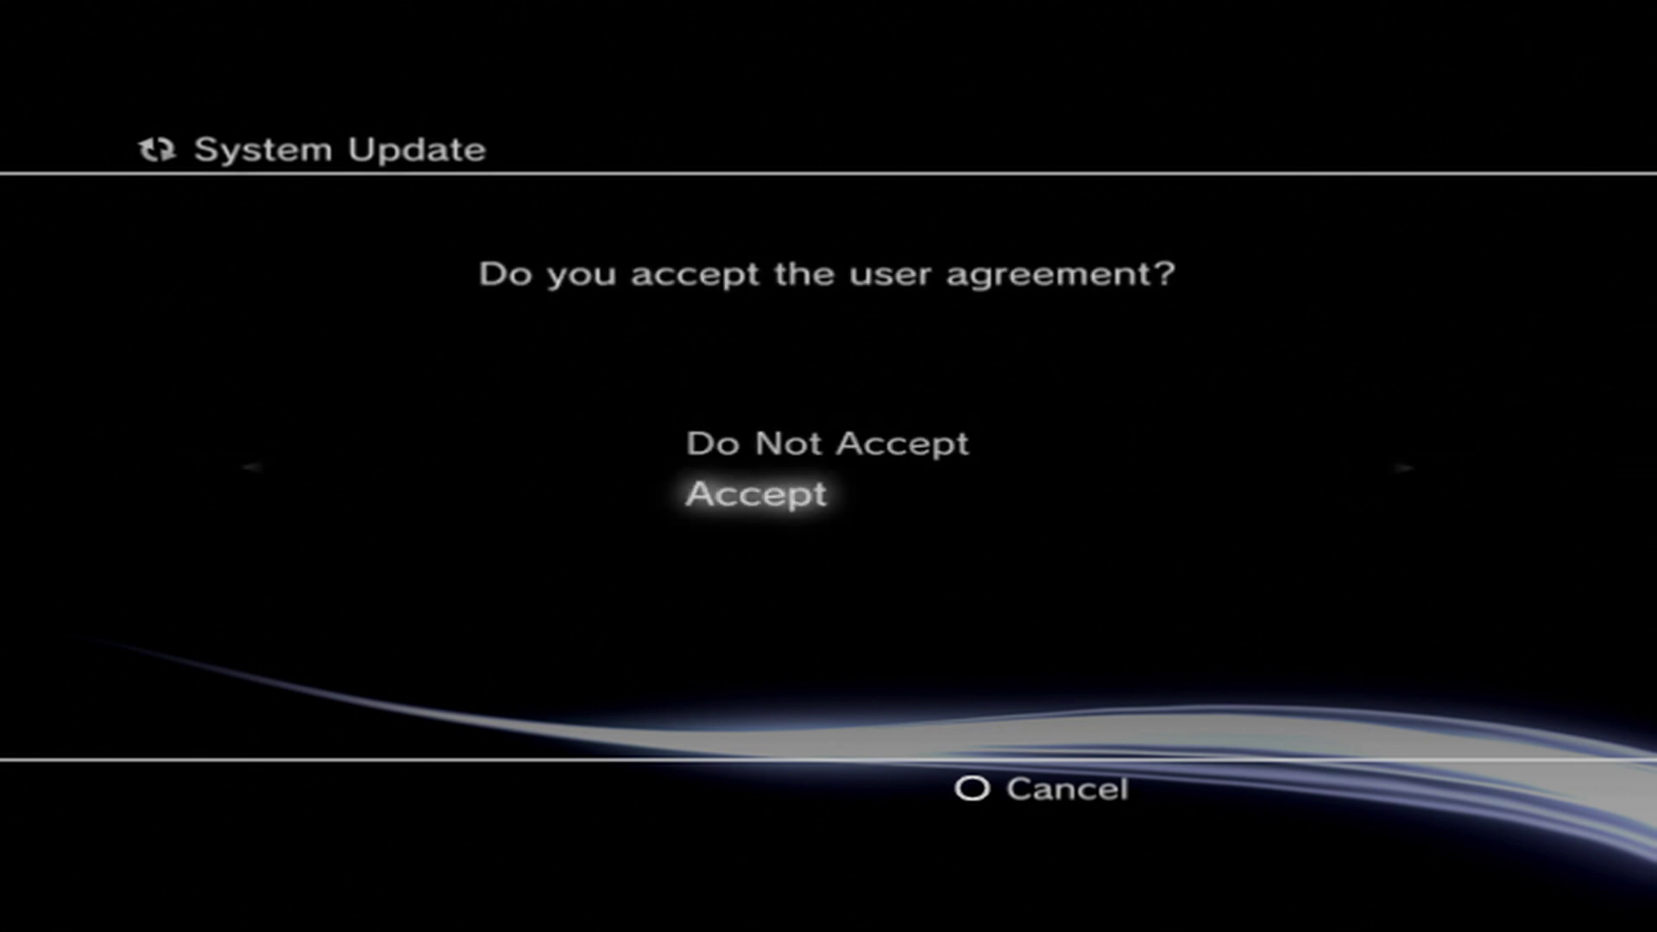
key(Return)
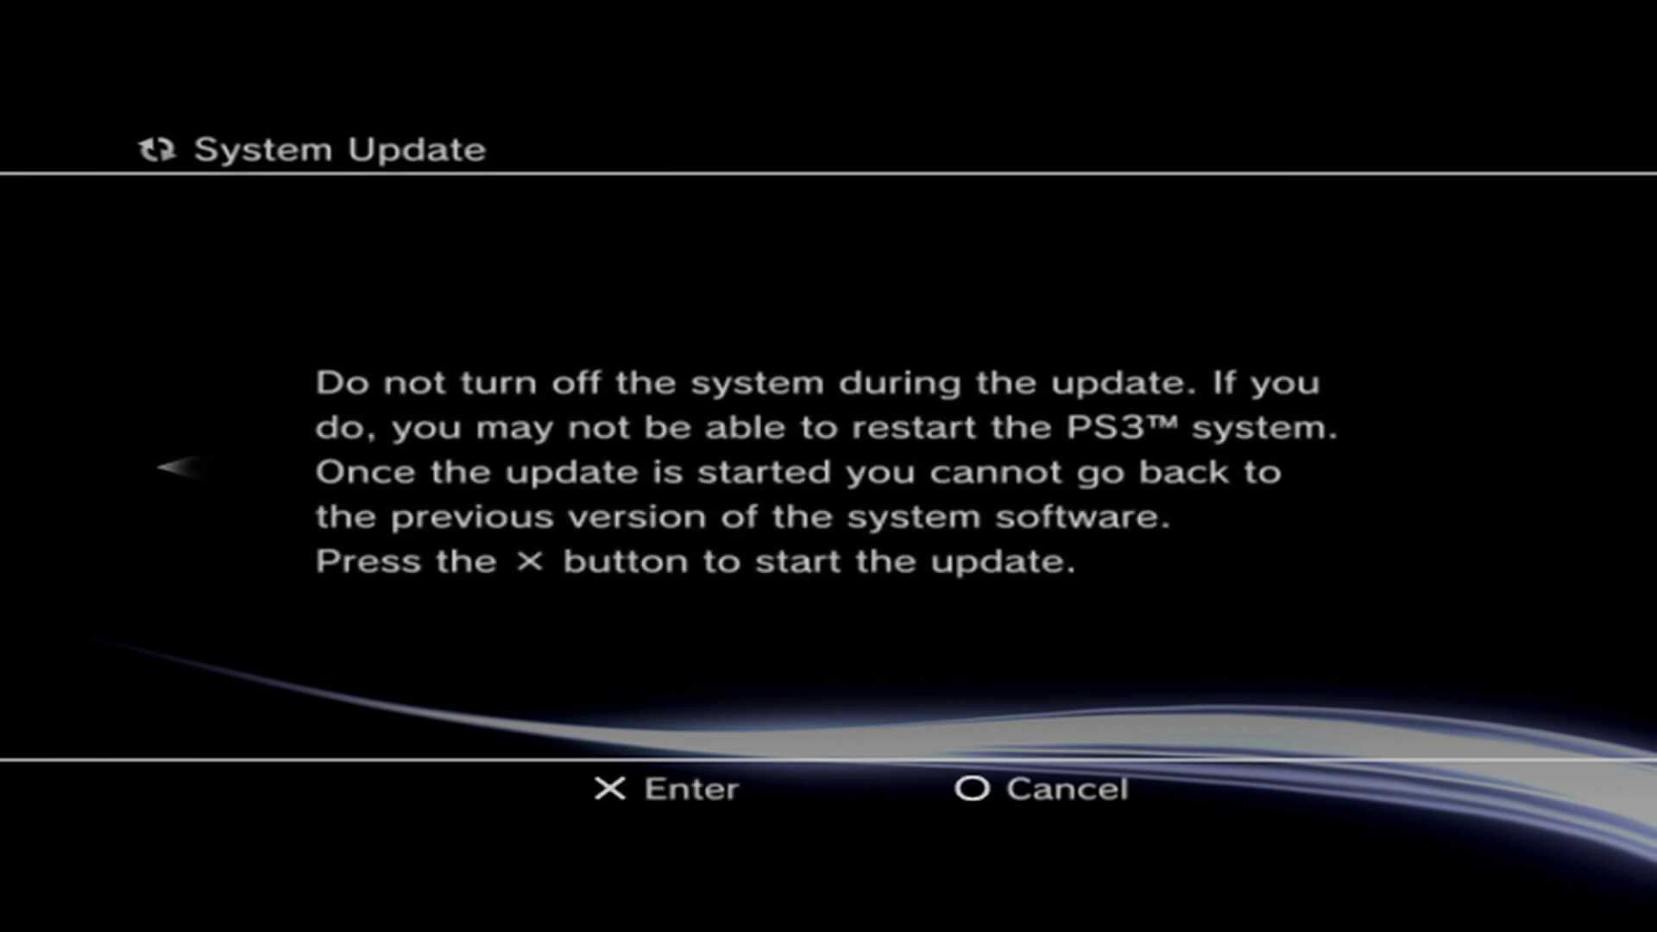
key(Return)
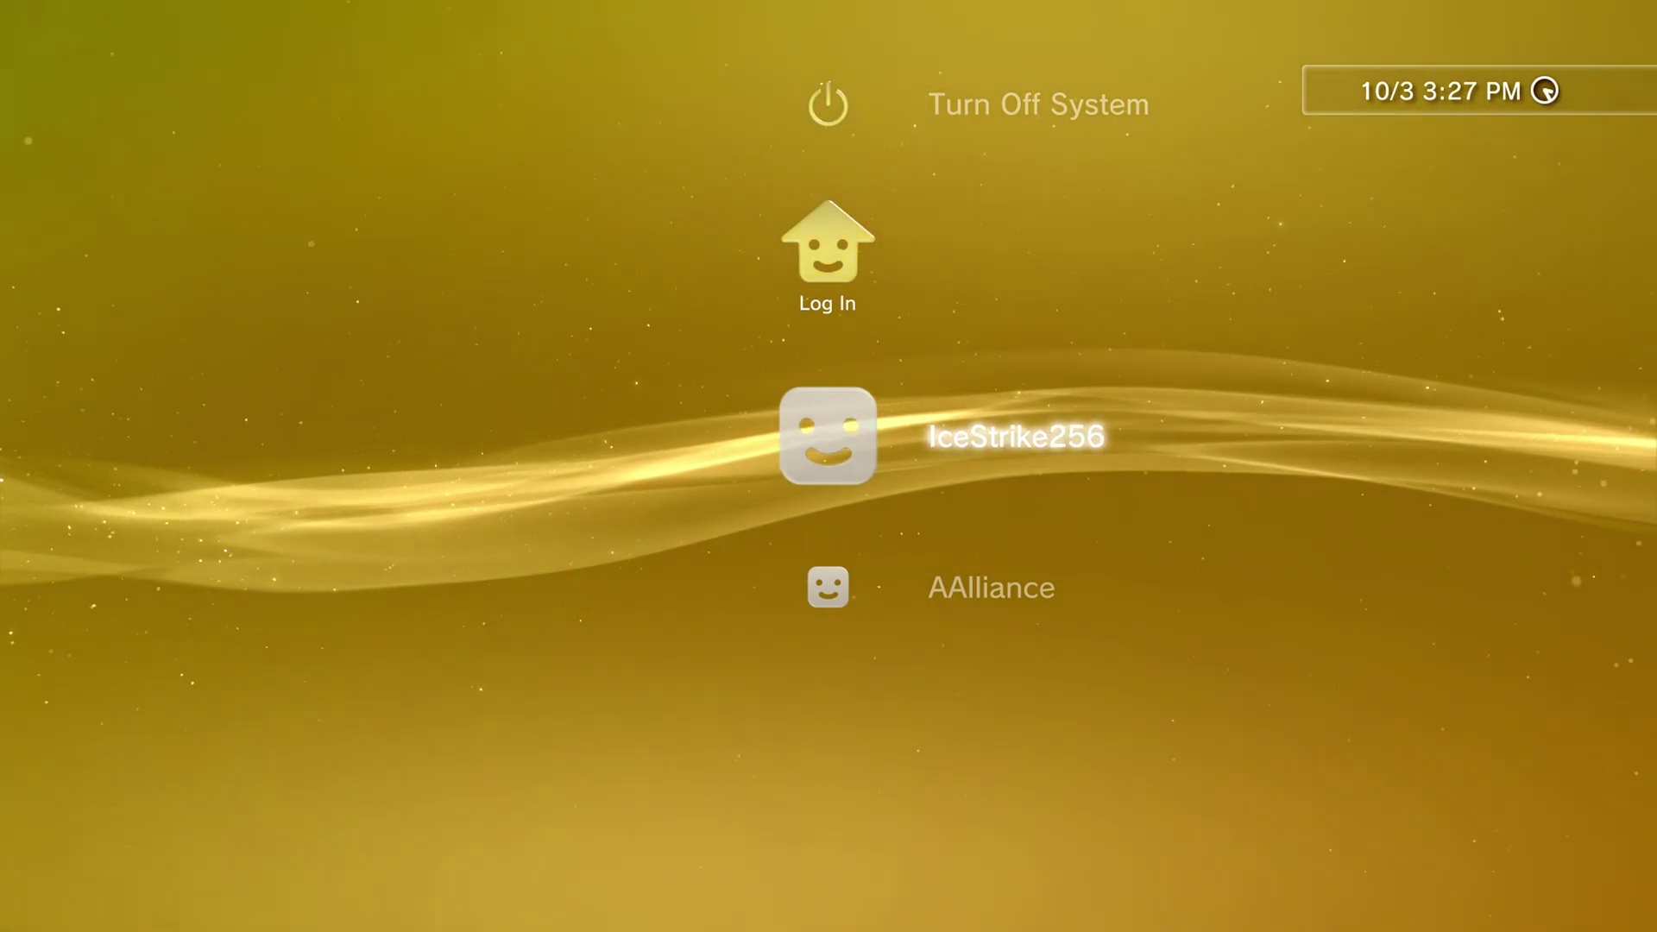
key(Down)
key(Up)
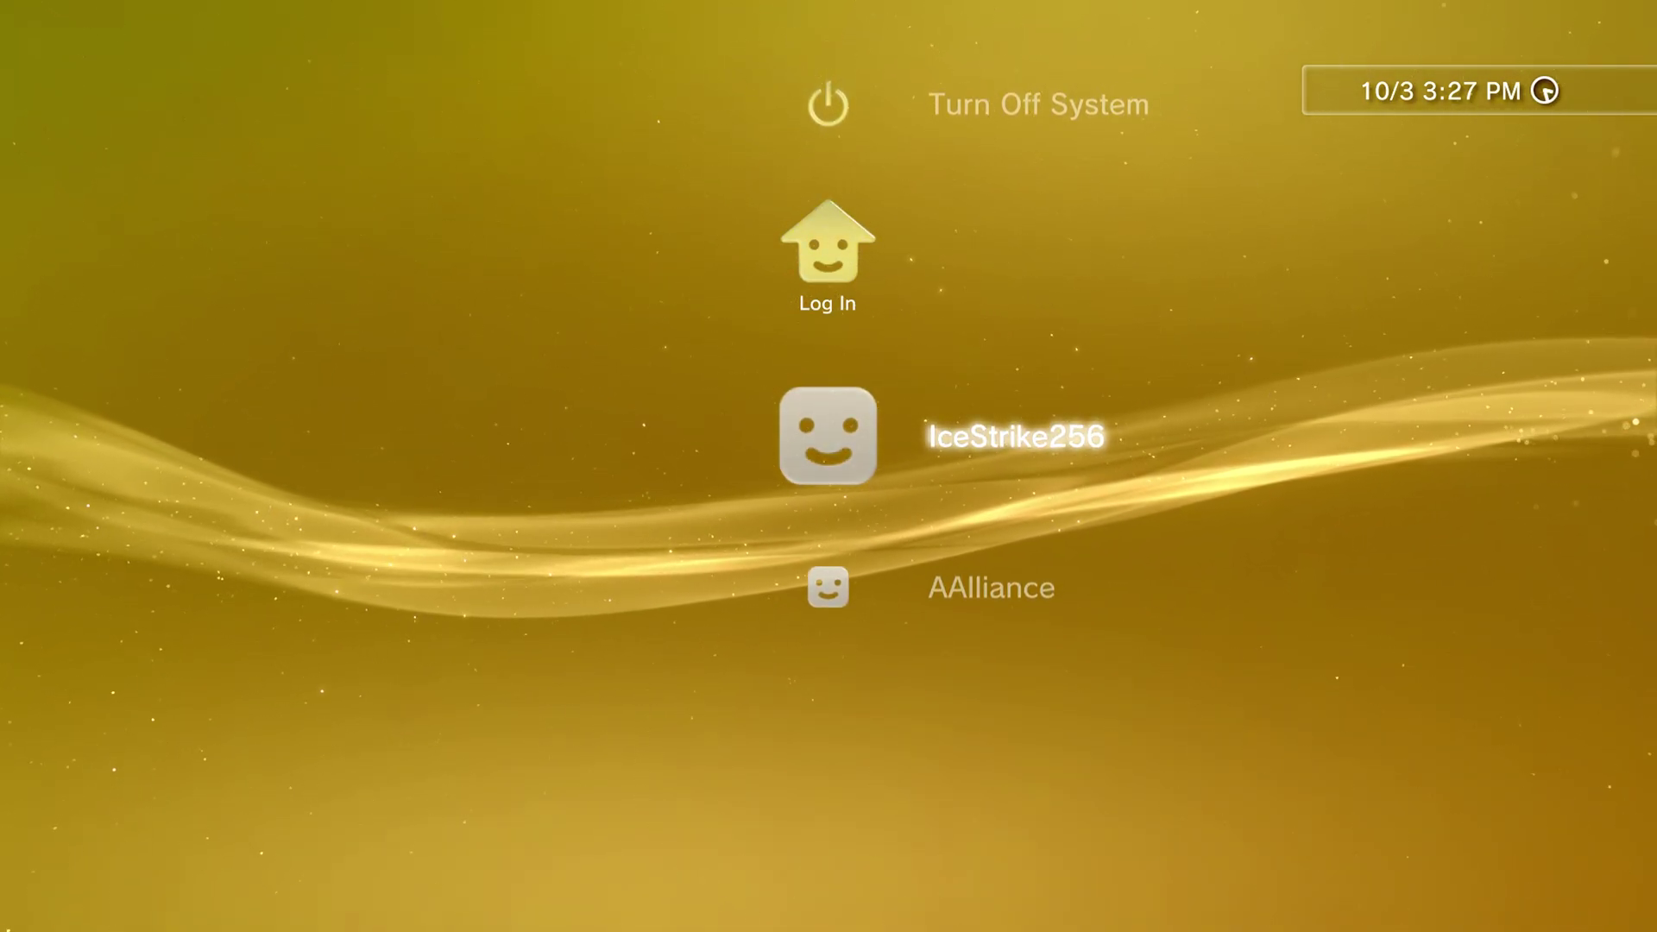
key(Down)
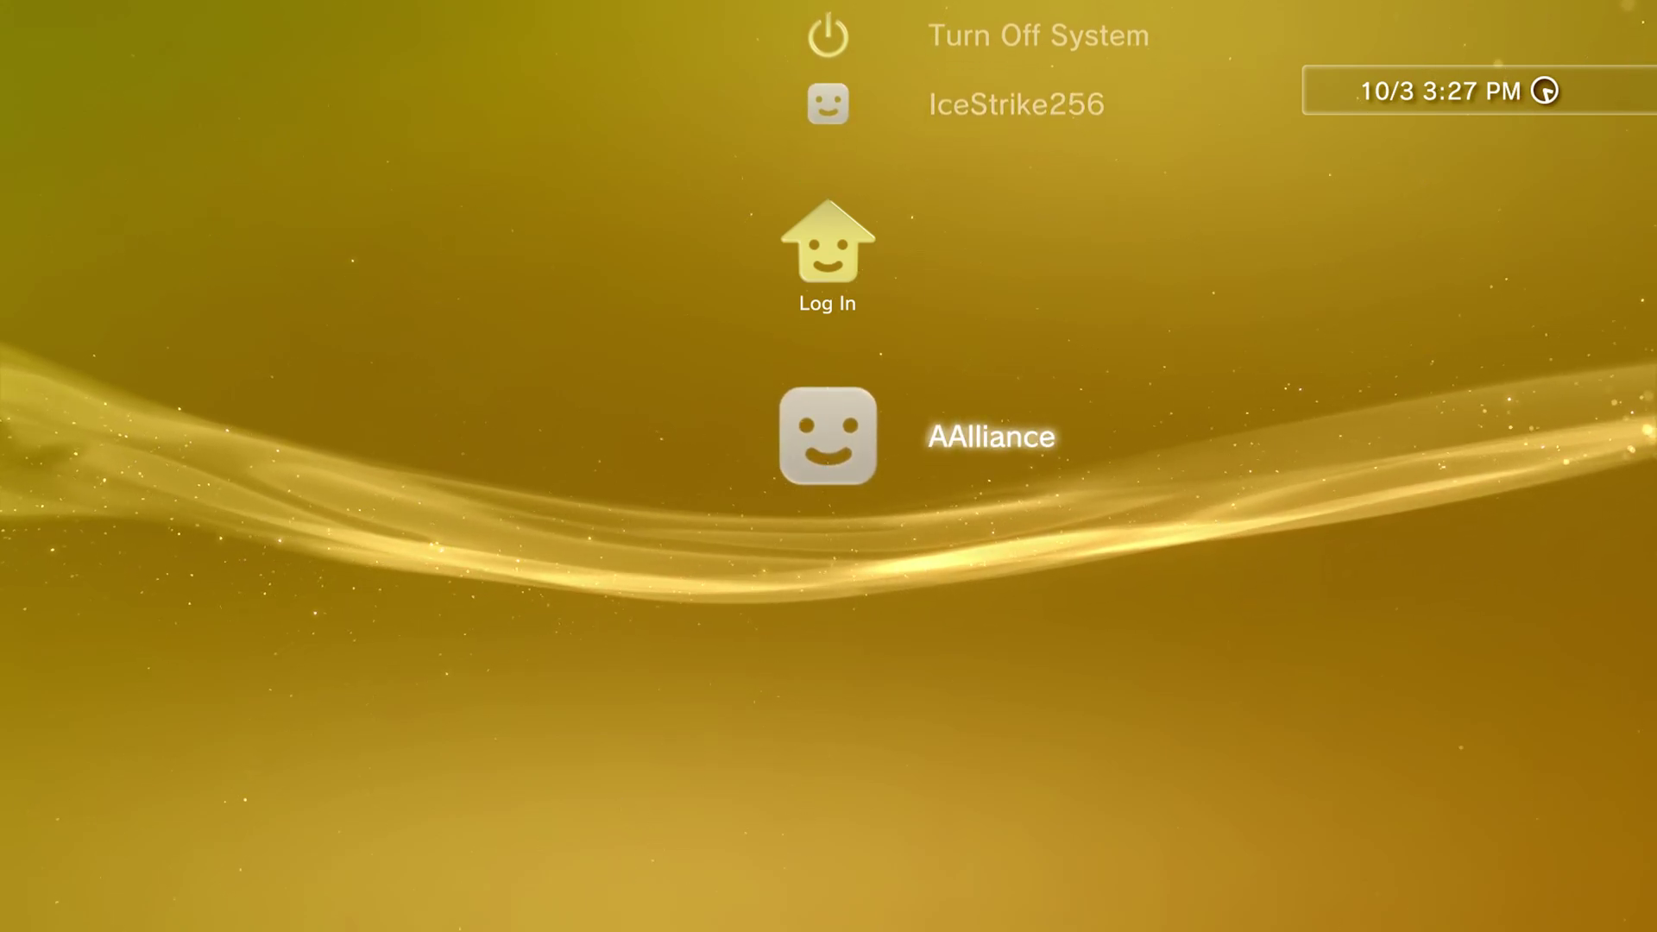
key(Up)
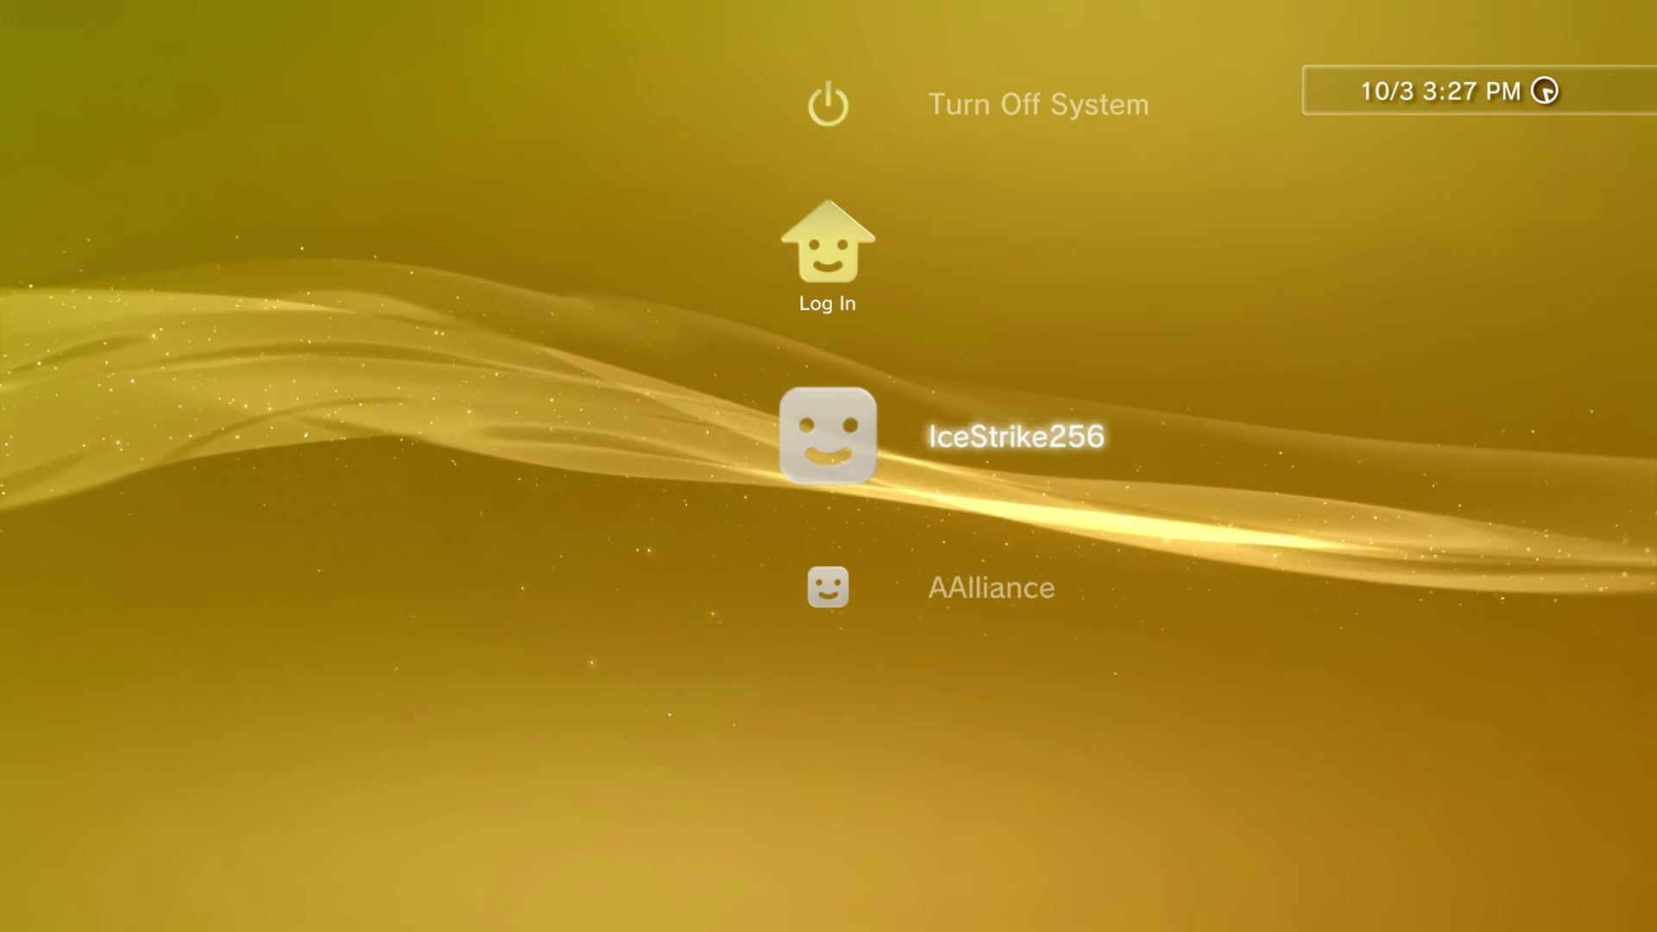
key(Up)
key(Down)
key(Down)
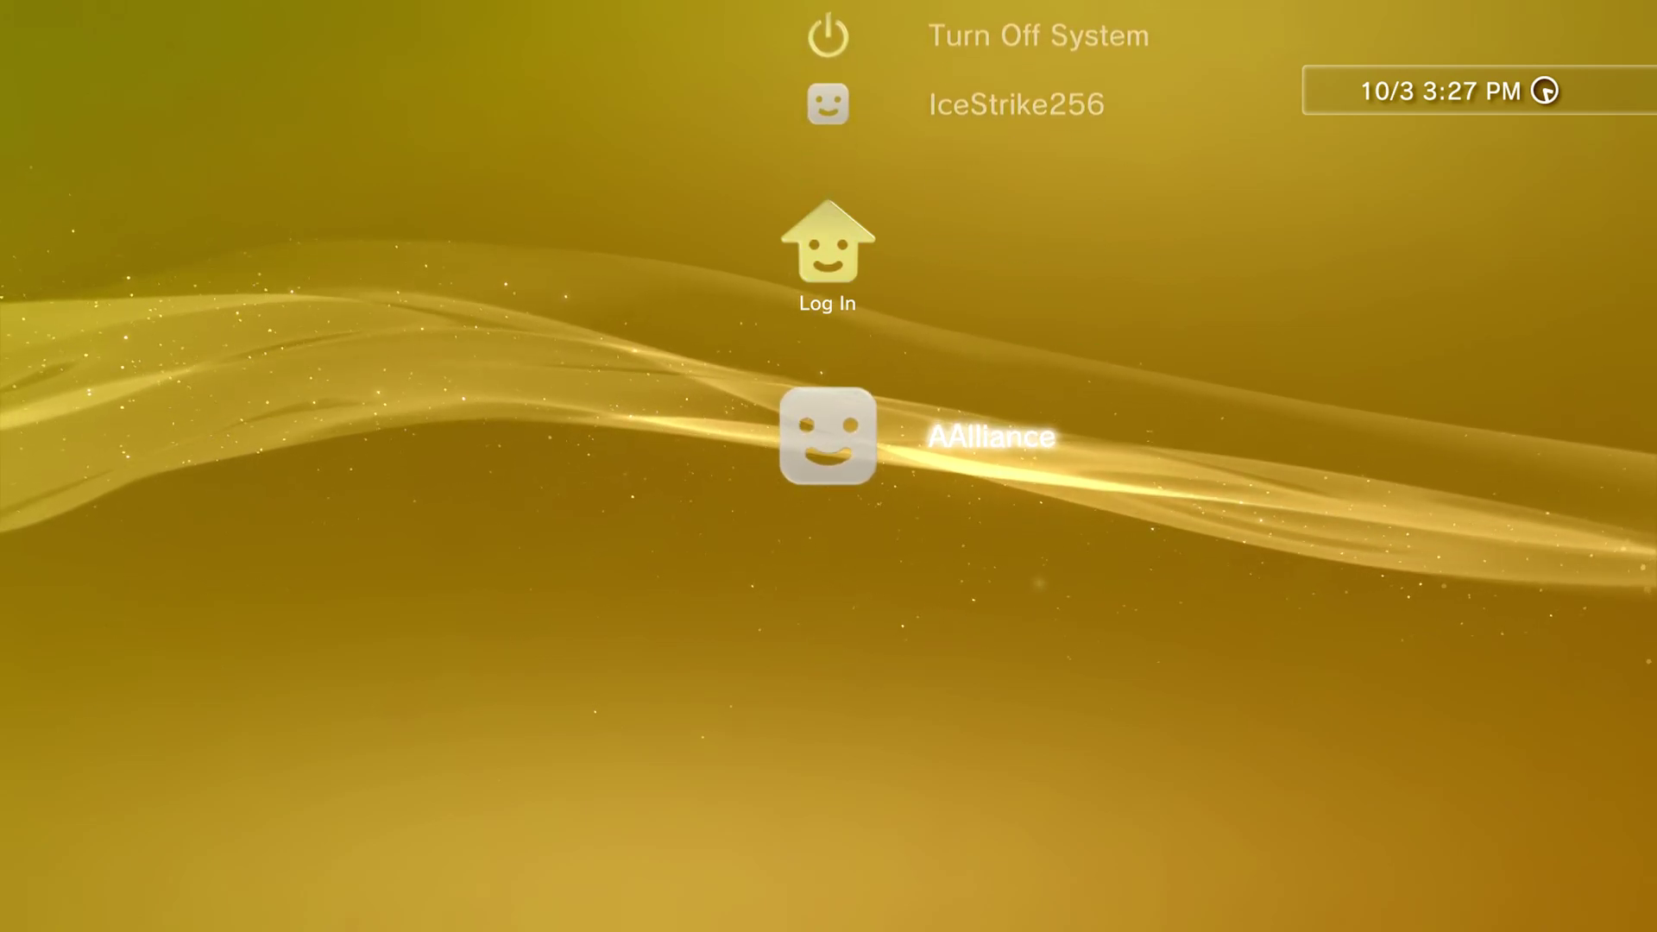
key(Up)
key(Up)
key(Down)
key(Up)
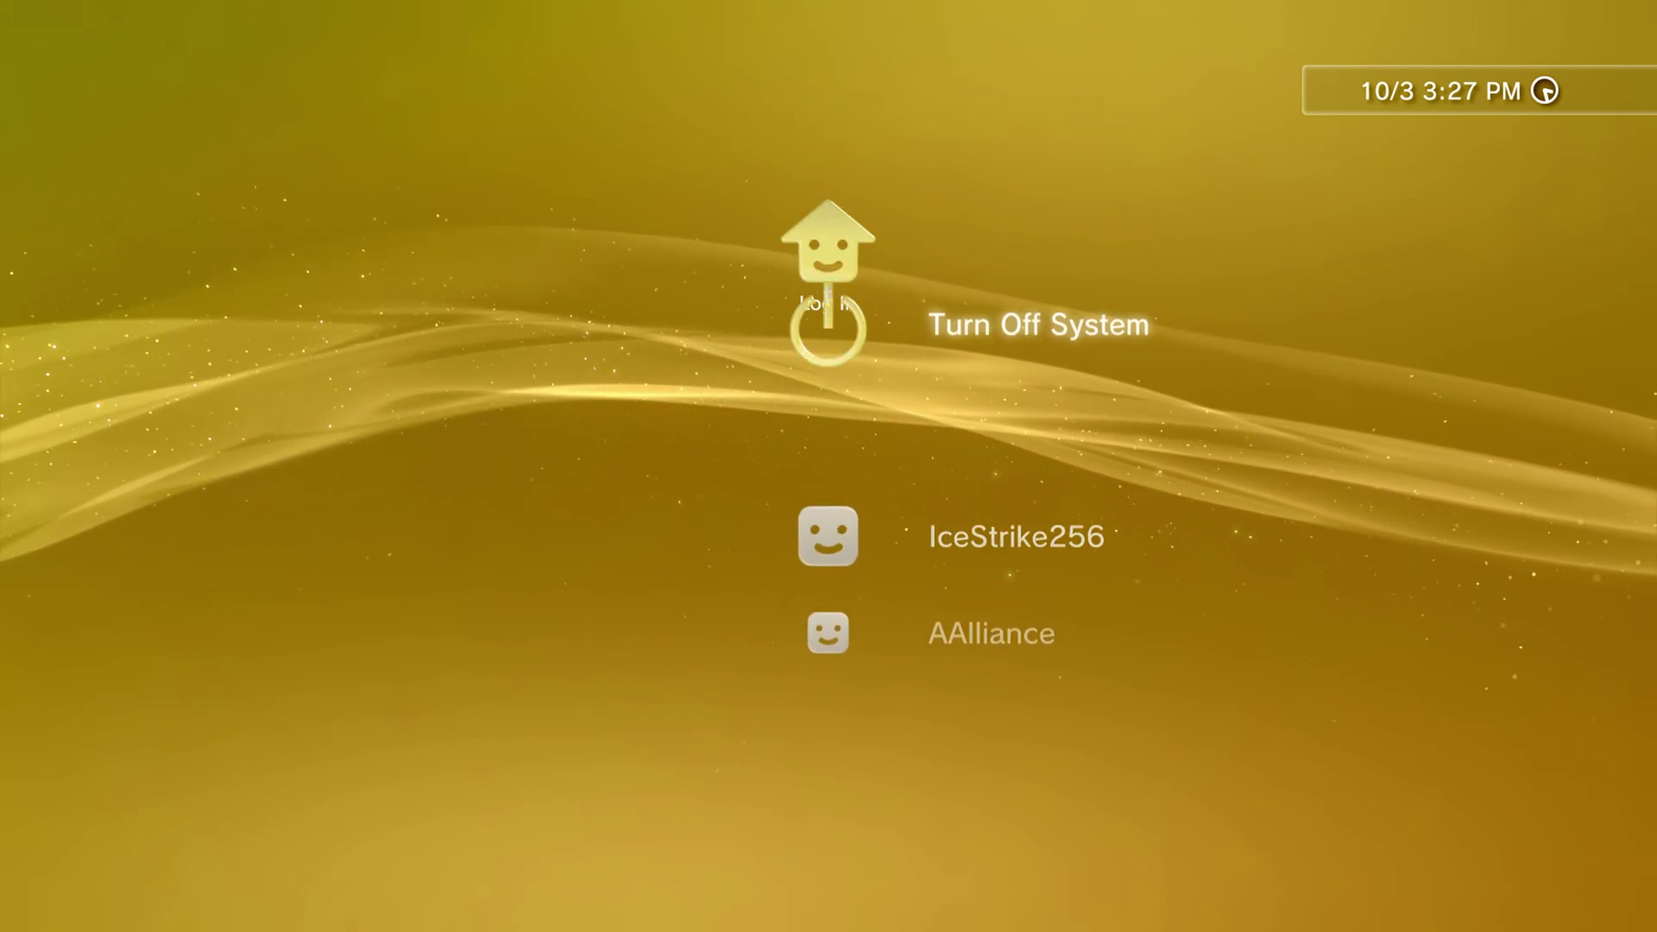
key(Down)
key(Down)
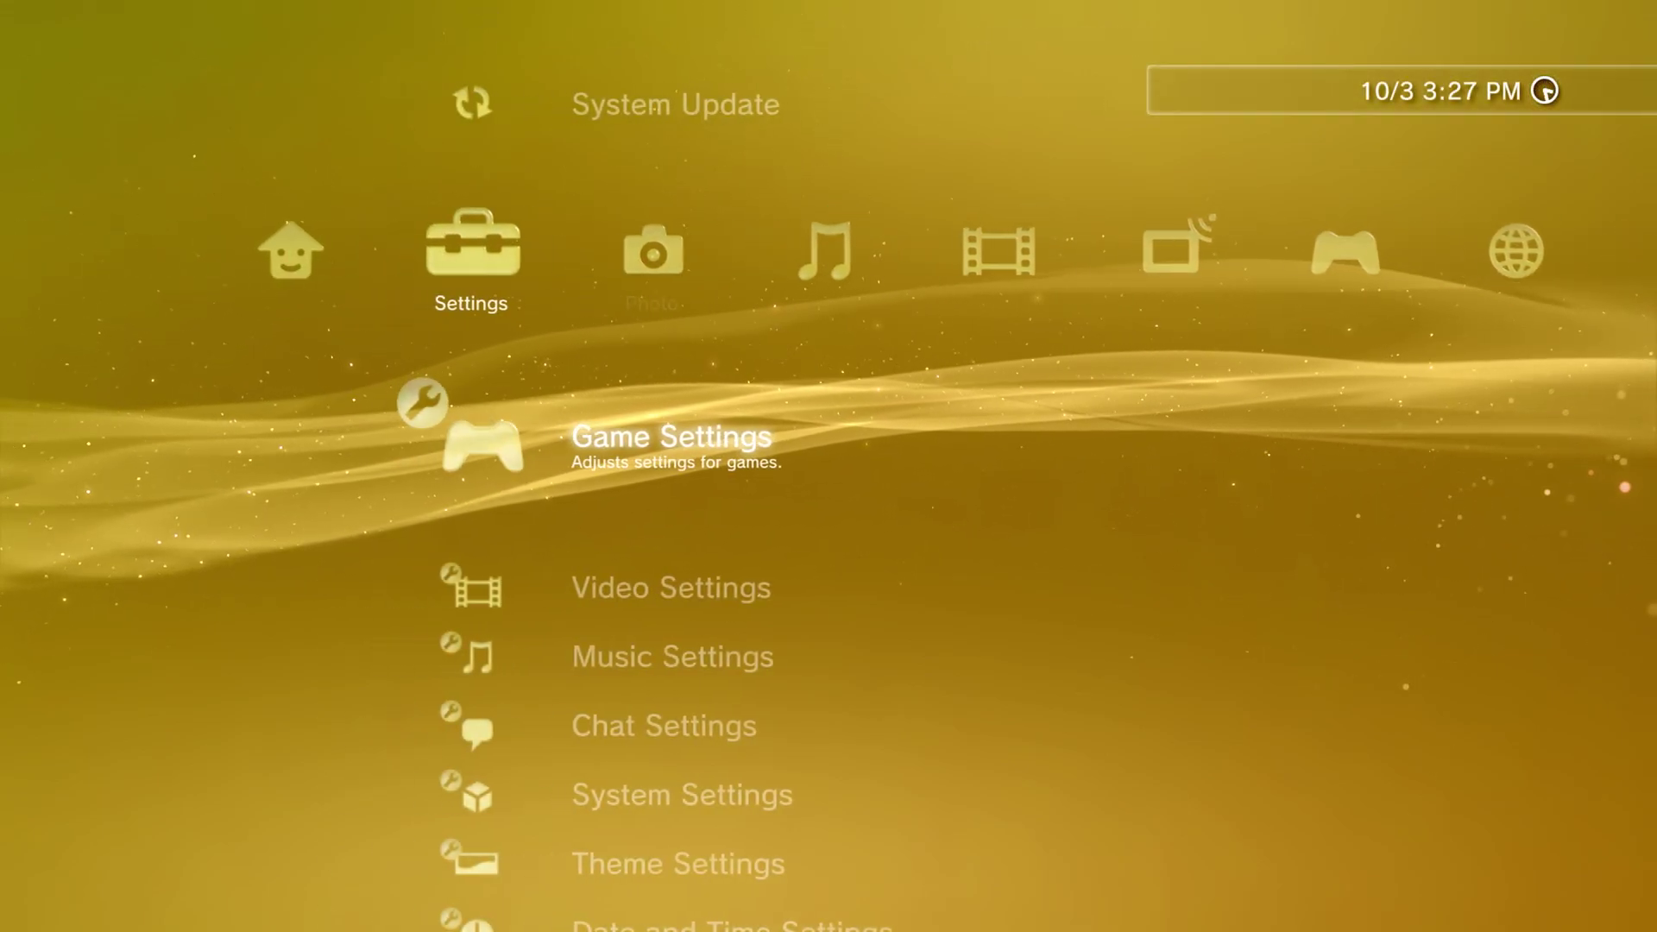
key(Left)
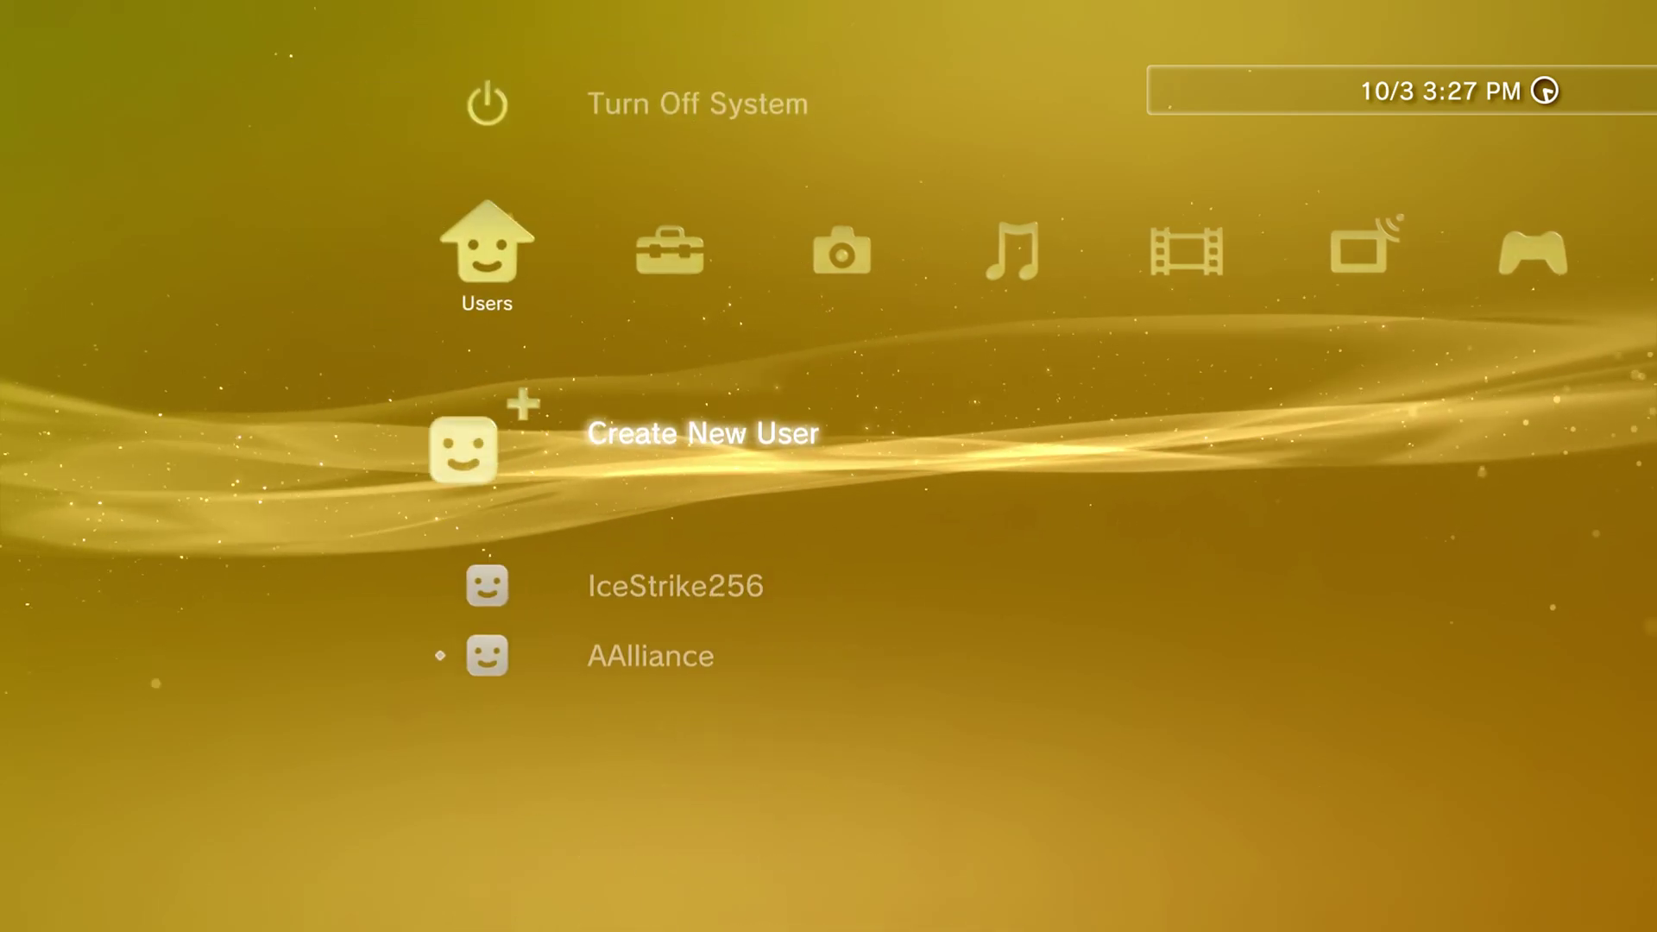
Create a new user named 'Homebrew' in place of the default 'User 1'
key(Return)
key(Return)
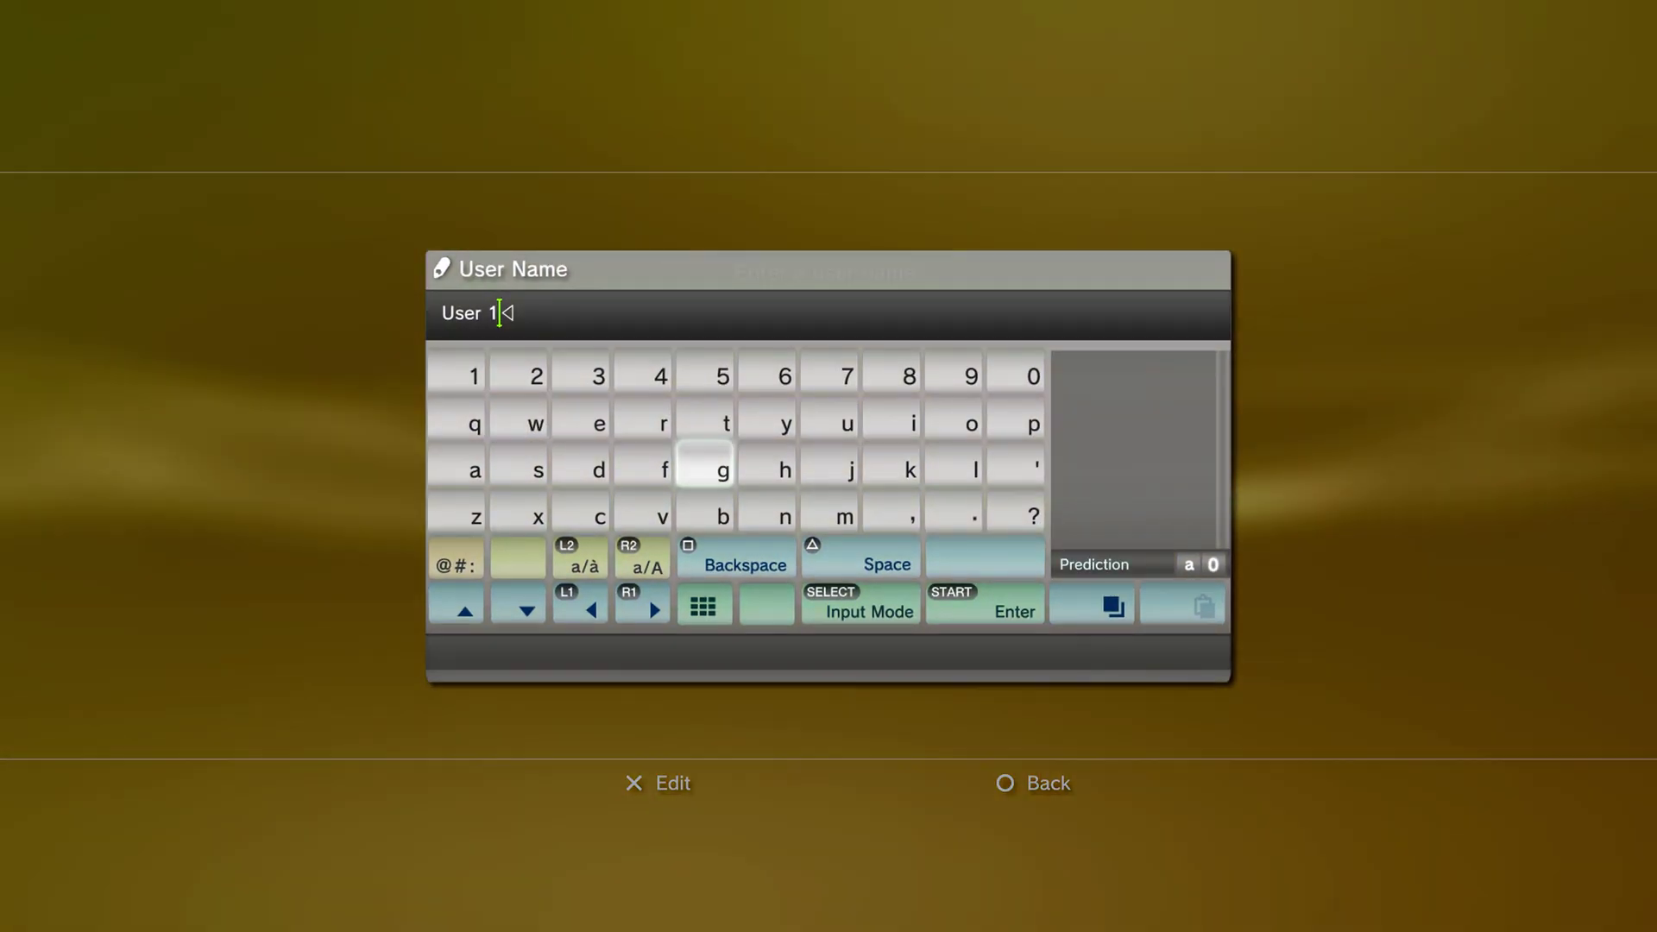
key(BackSpace)
key(BackSpace)
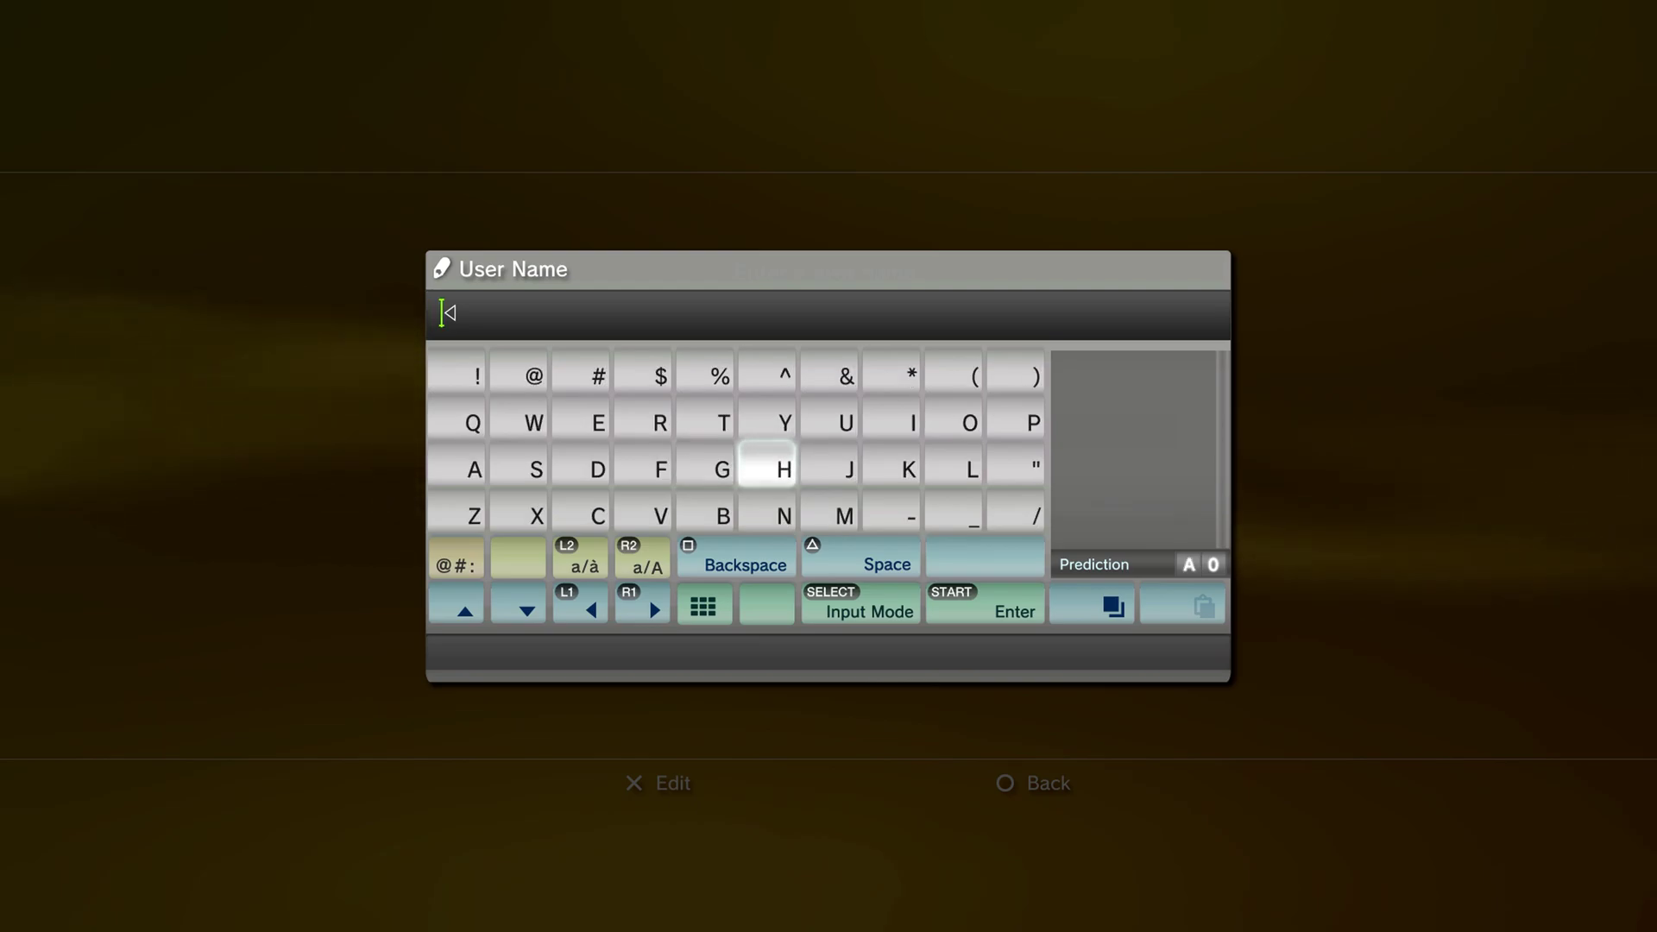
text(mebrew)
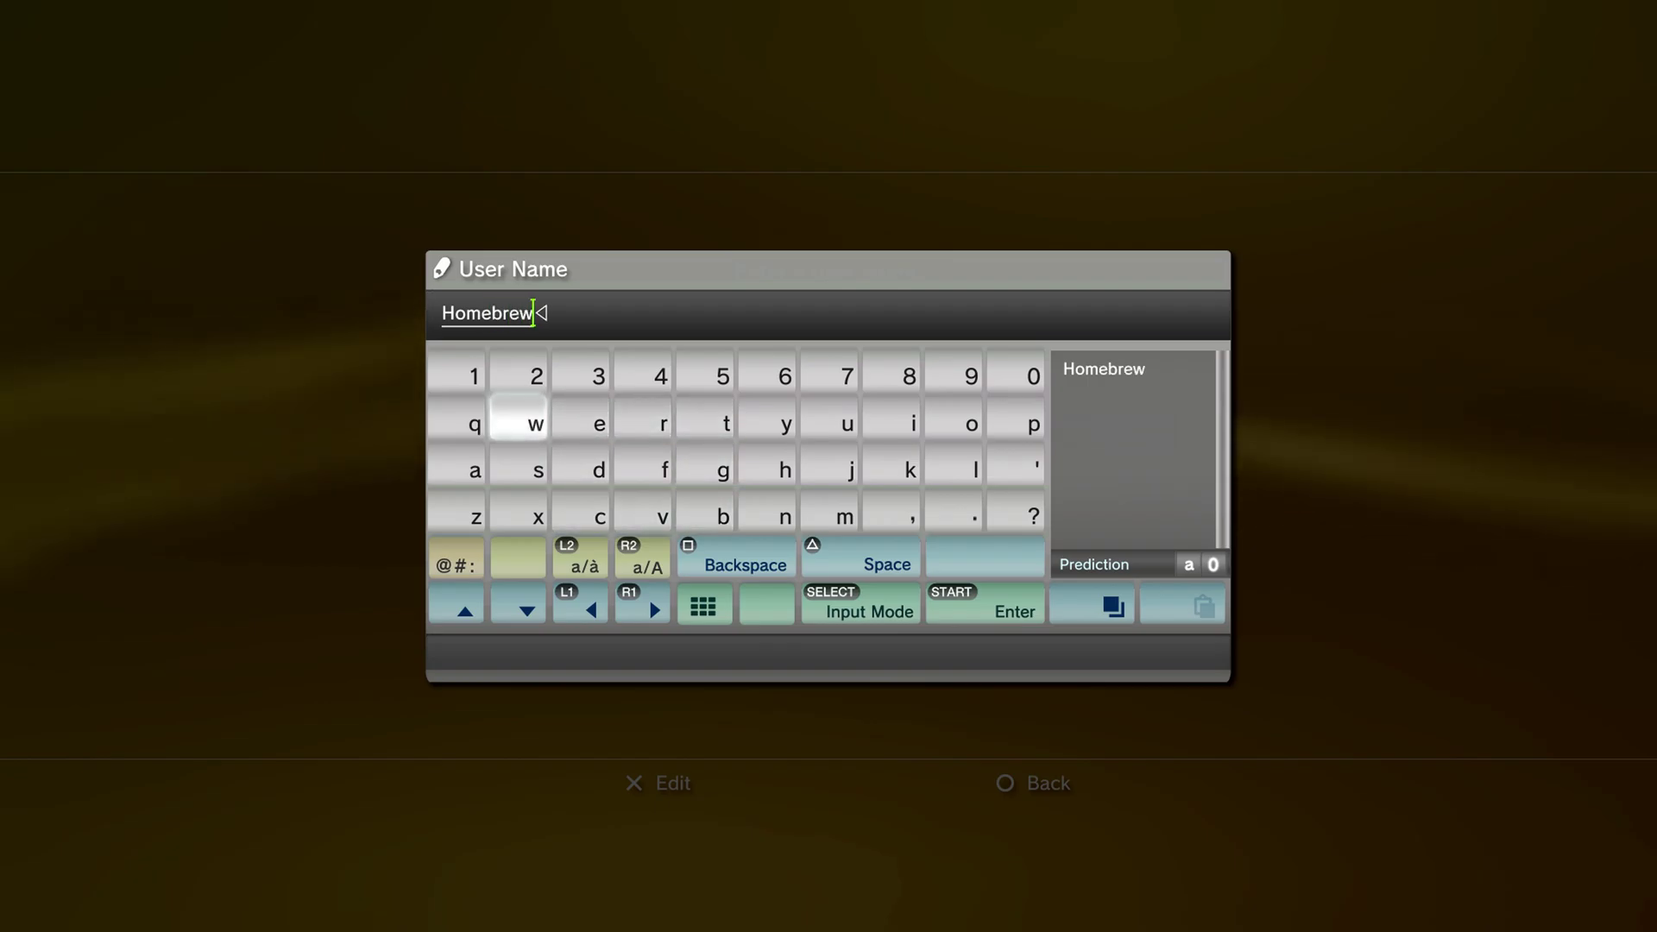
key(Return)
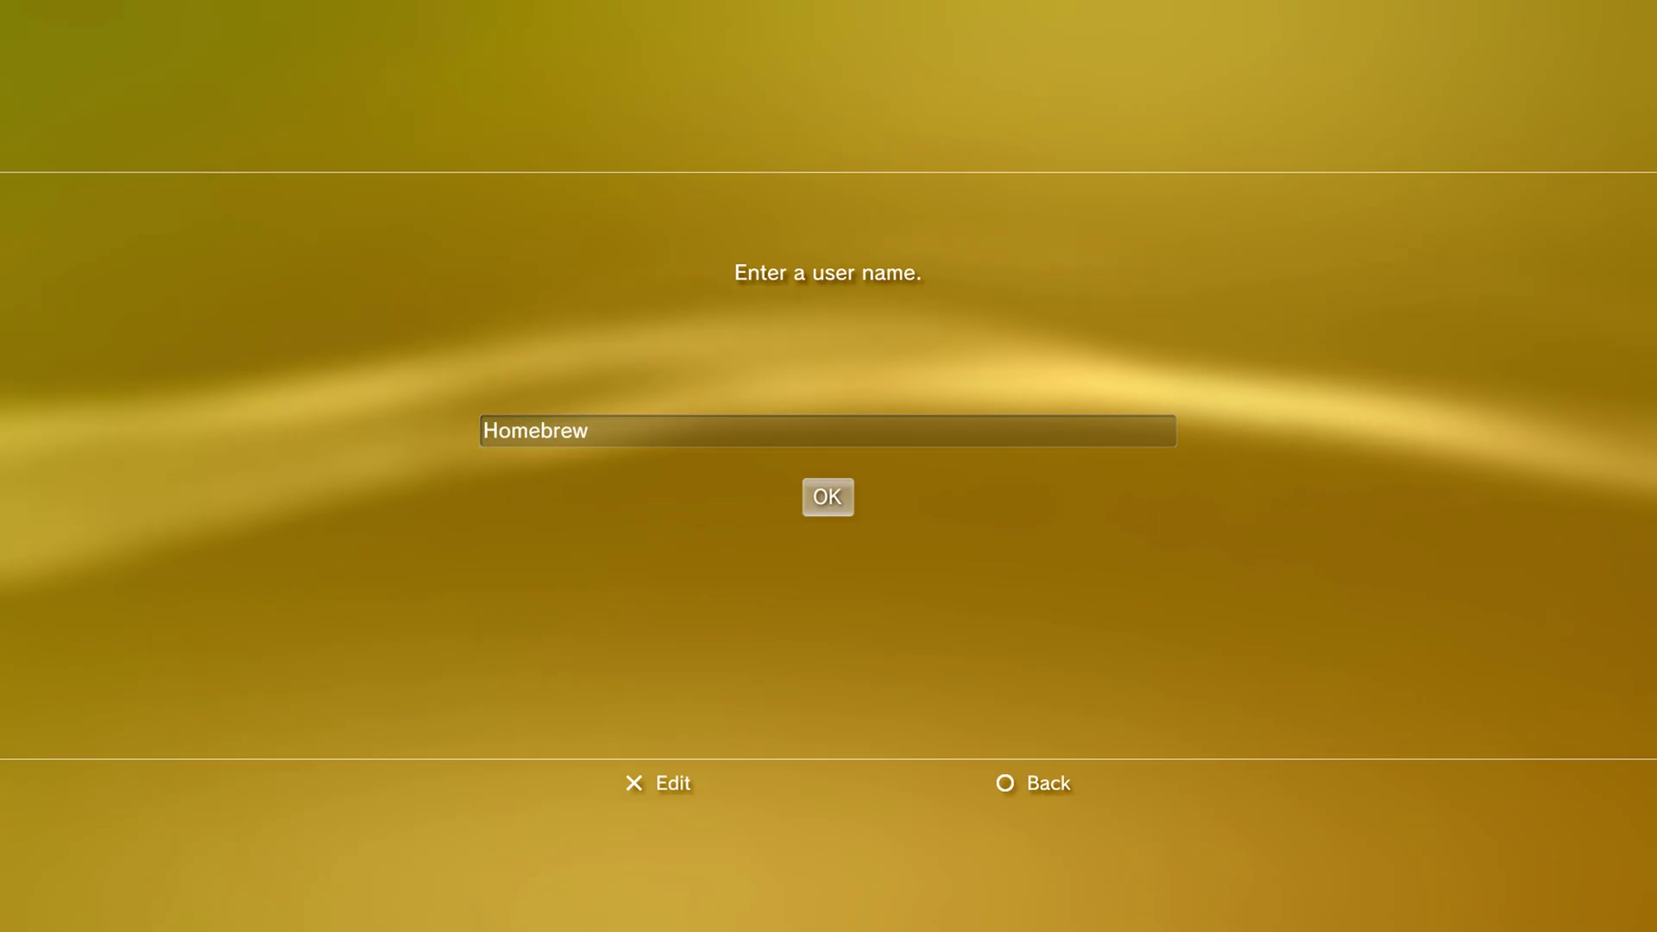
key(Return)
key(Return)
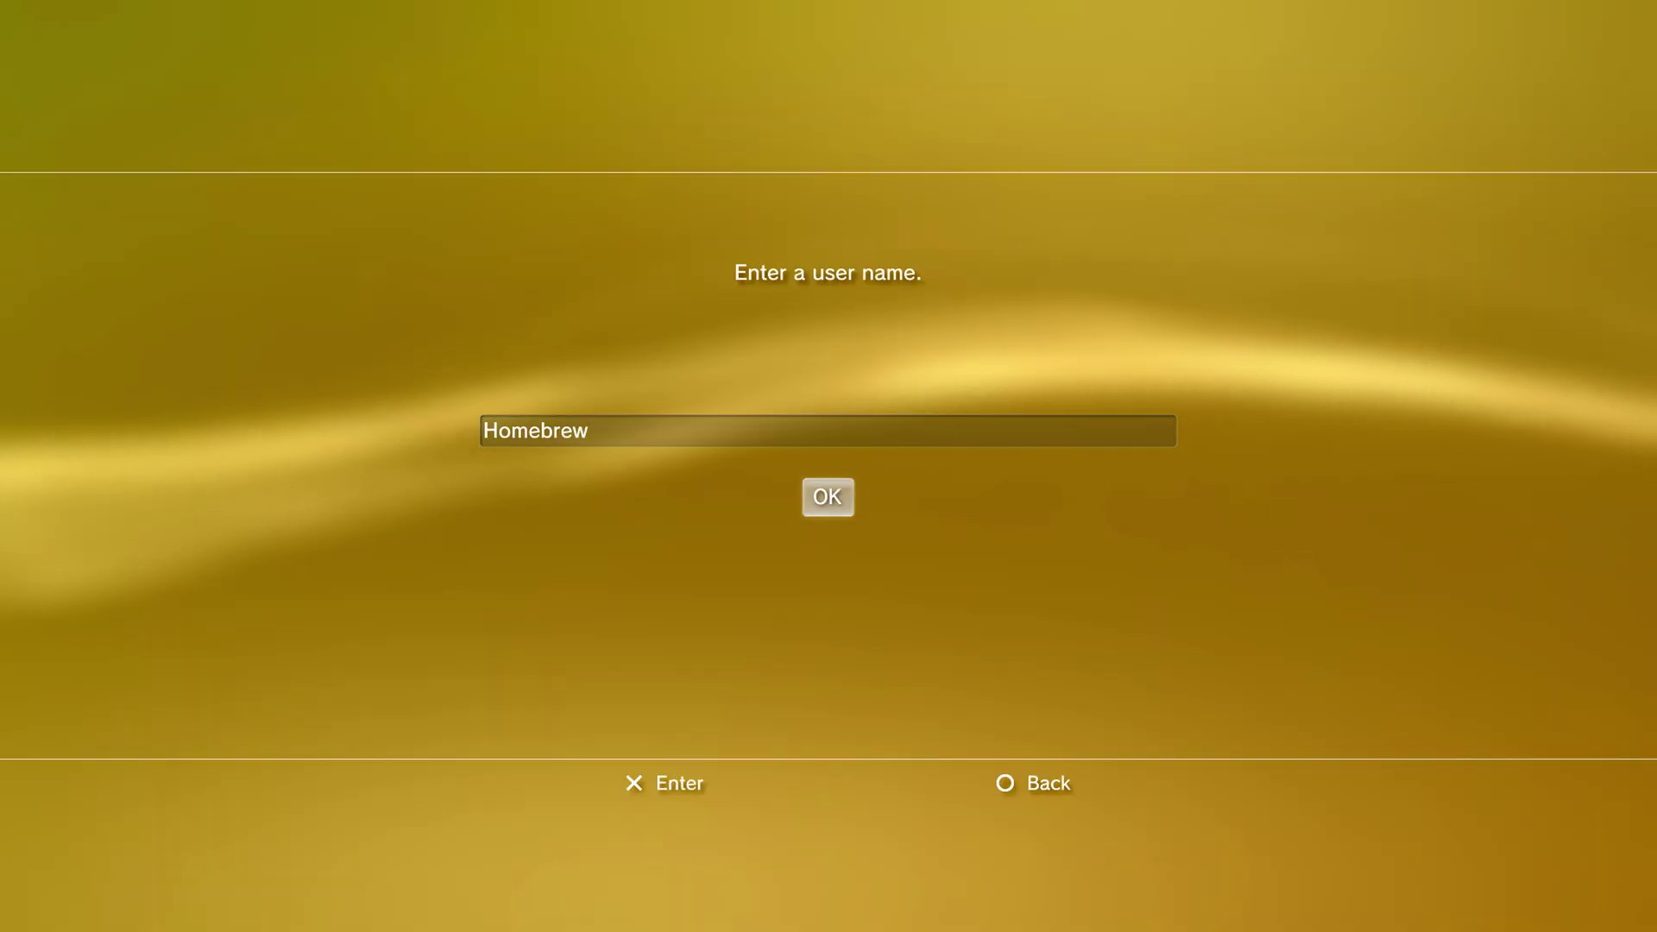
key(Return)
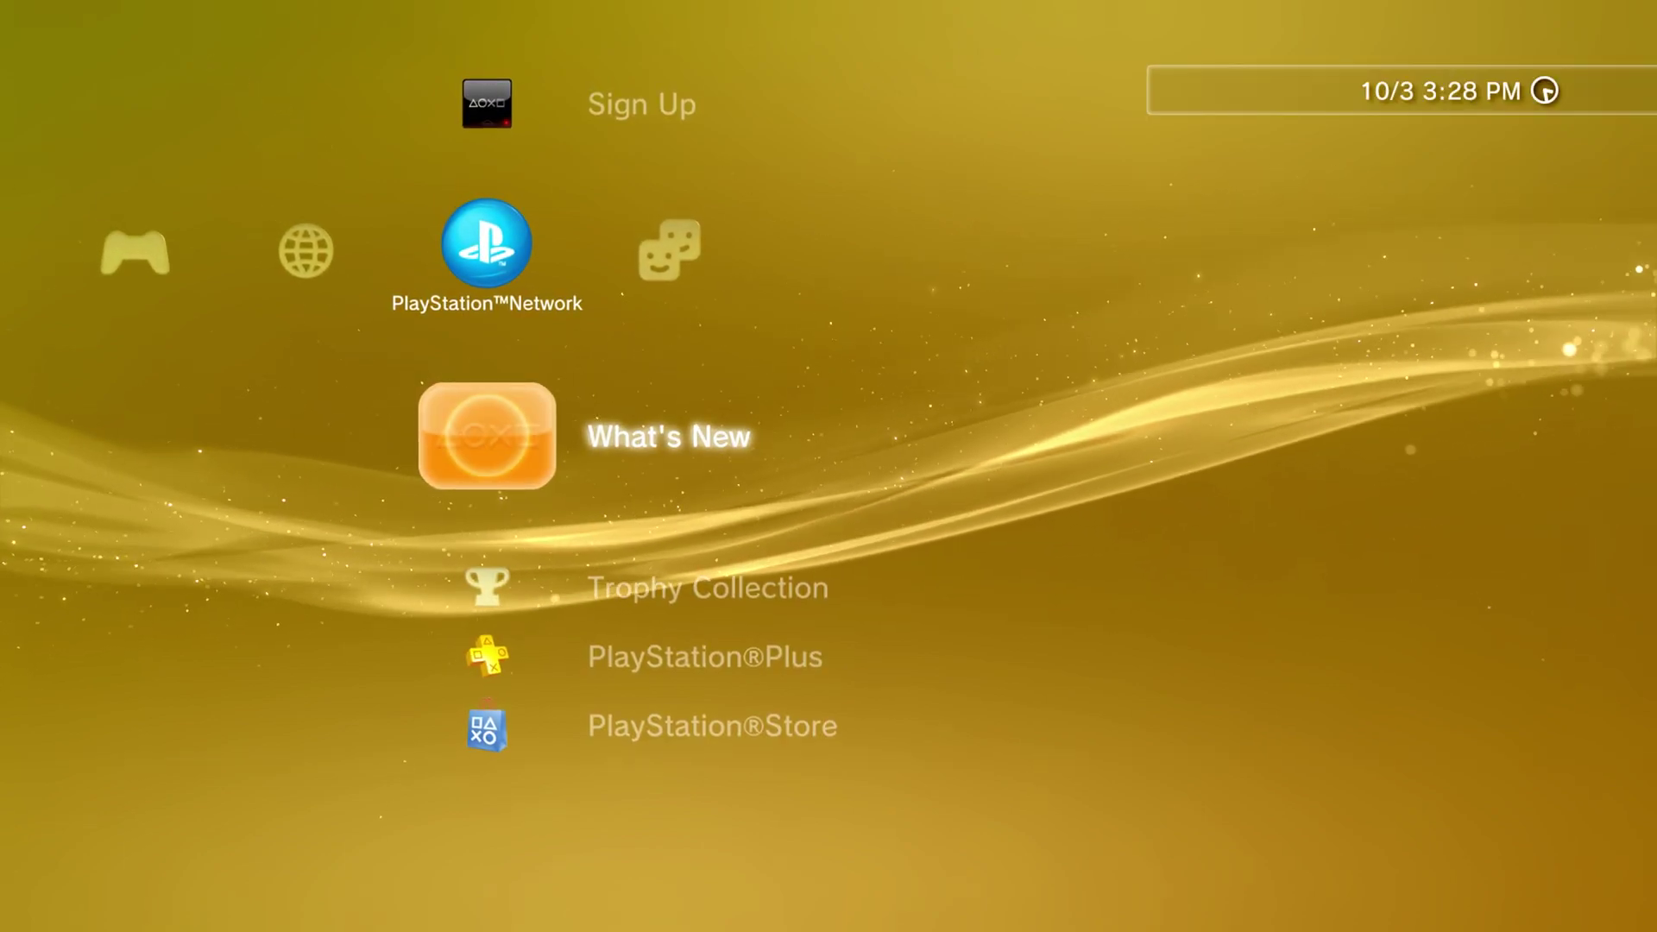
Launch the Internet Browser from the Network category
key(Left)
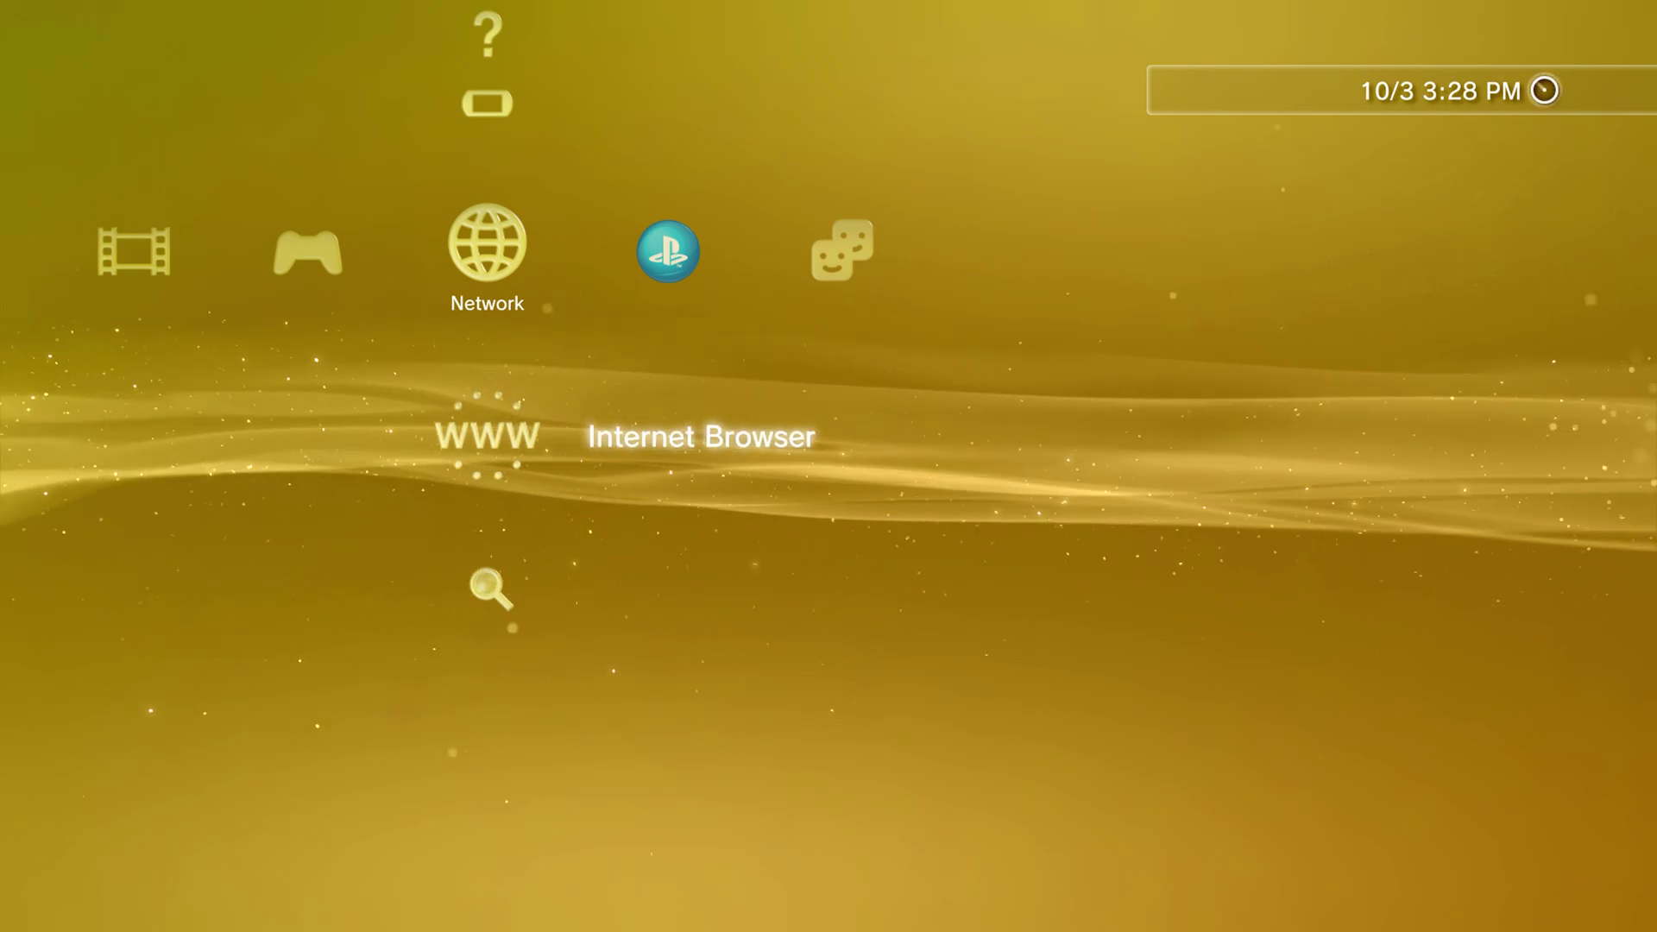
key(Return)
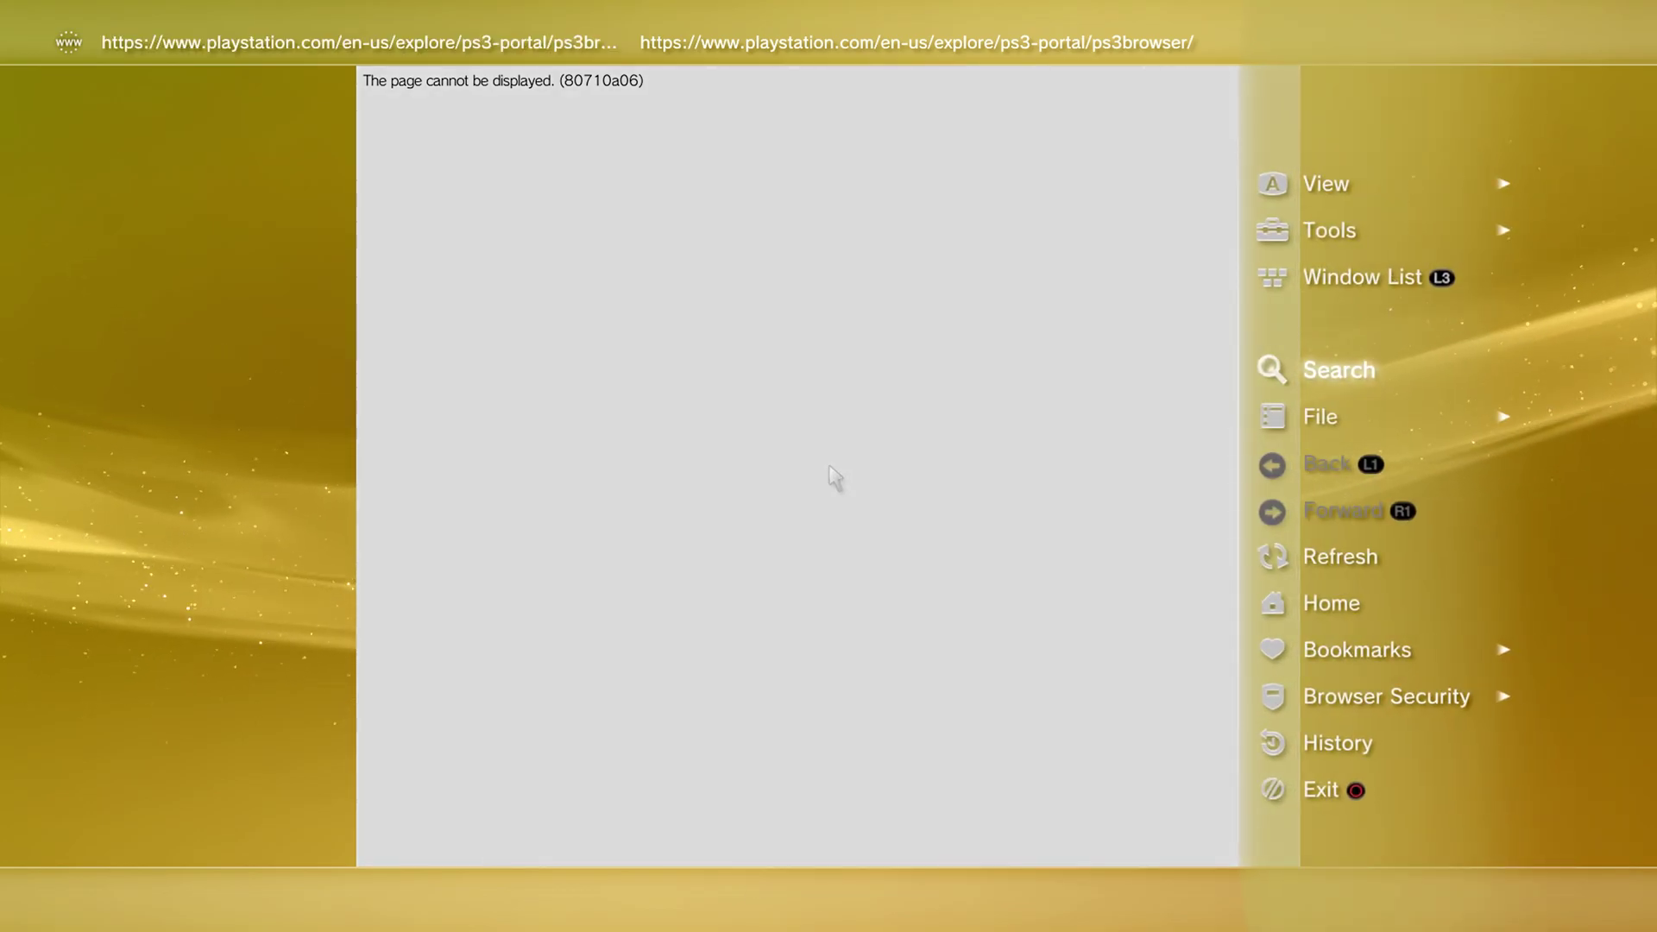
Set the browser home page to Use Blank Page (about:blank)
key(Up)
key(Up)
key(Return)
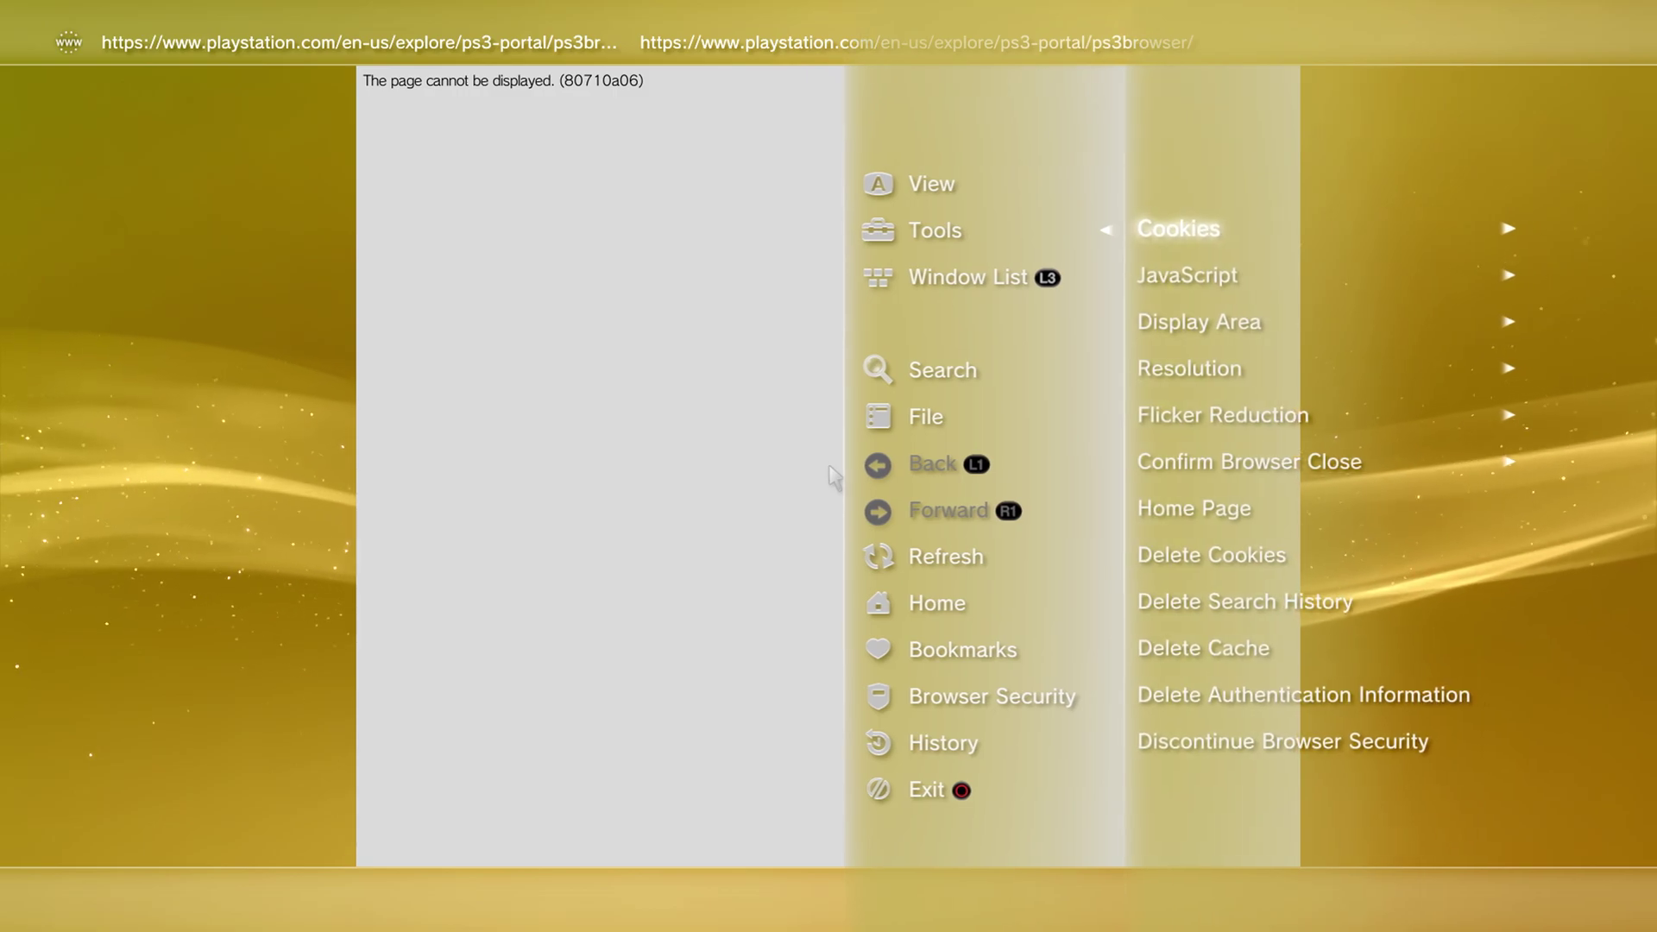
key(Down)
key(Down)
key(Down)
key(Down)
key(Down)
key(Down)
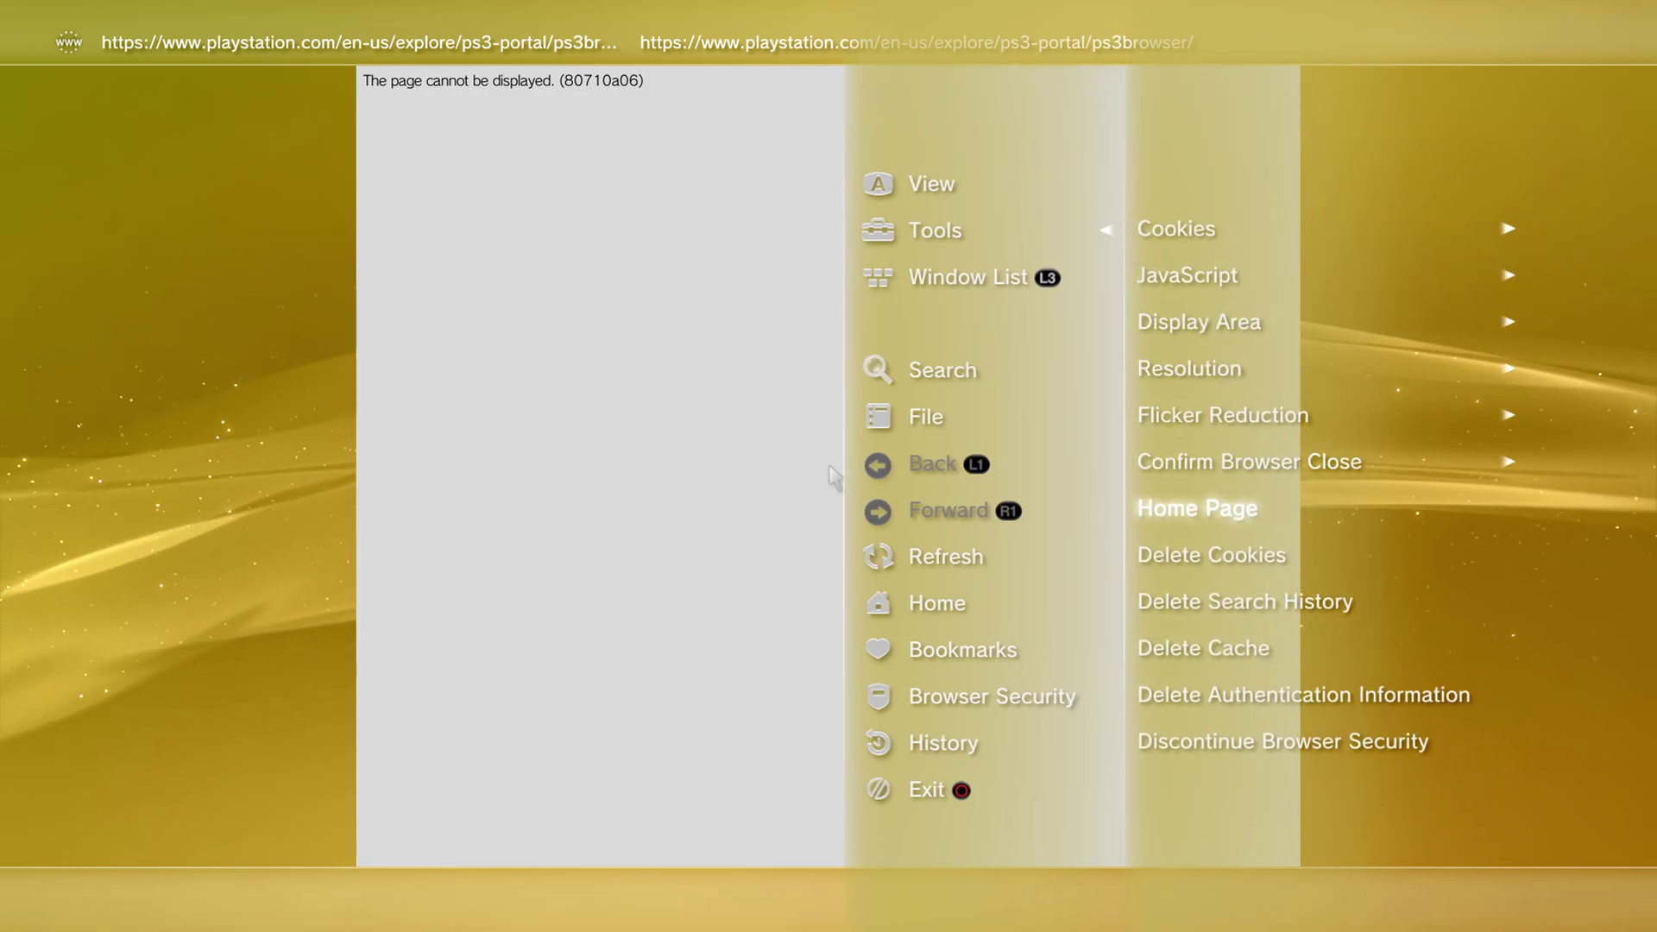
key(Return)
key(Down)
key(Return)
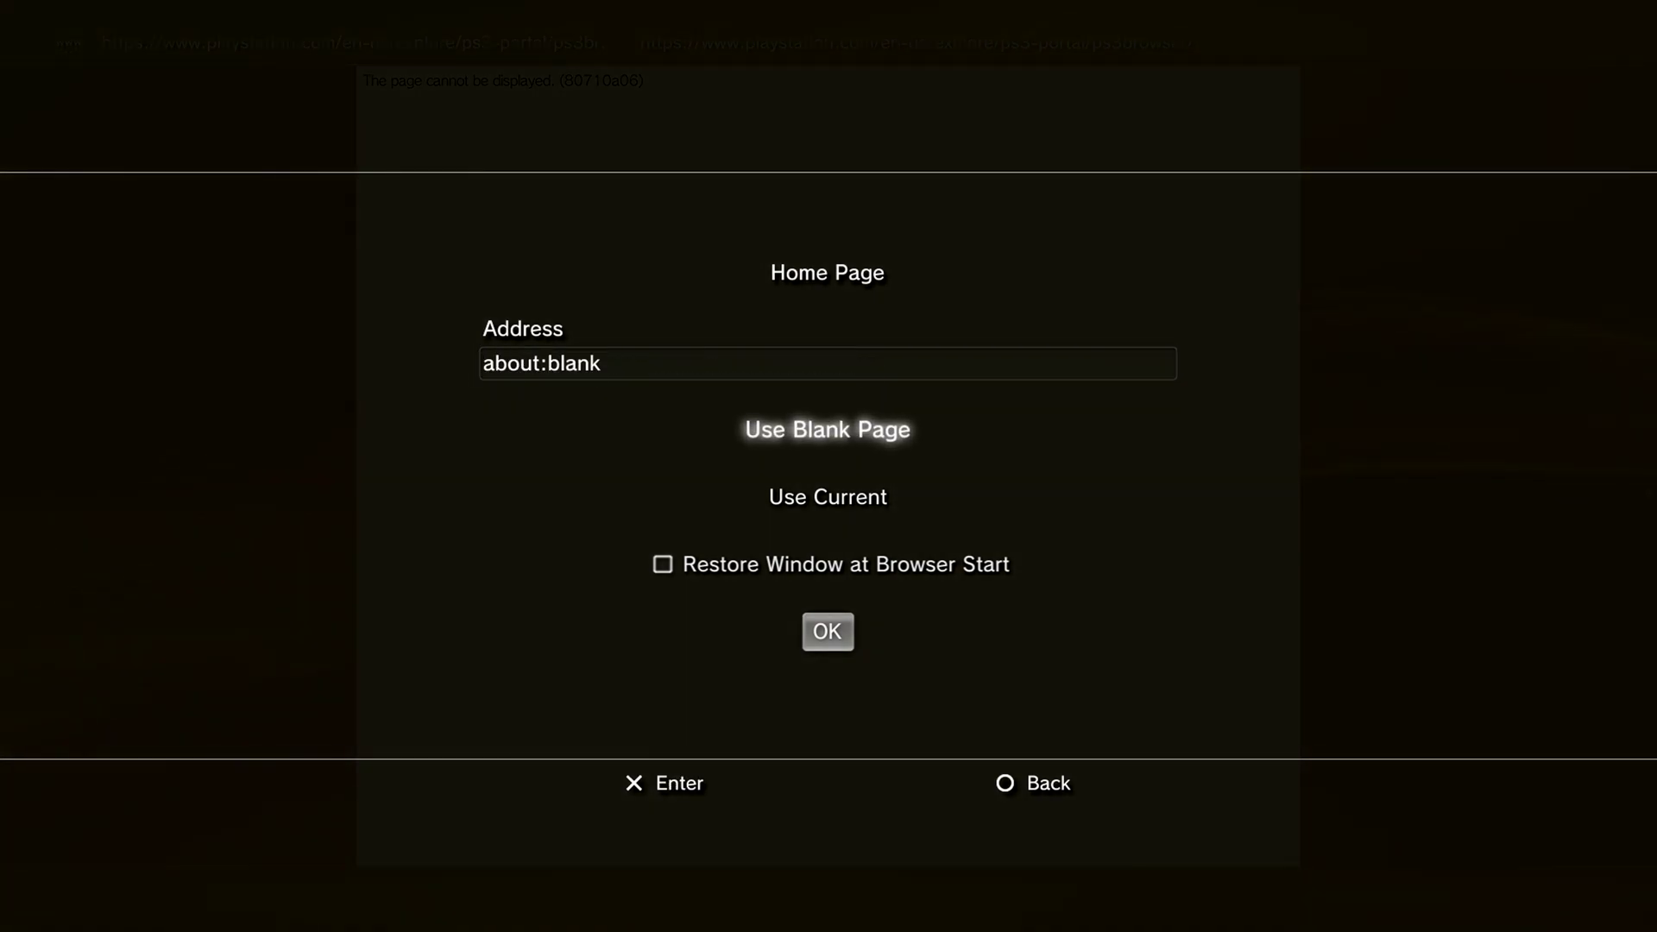
key(Down)
key(Down)
key(Down)
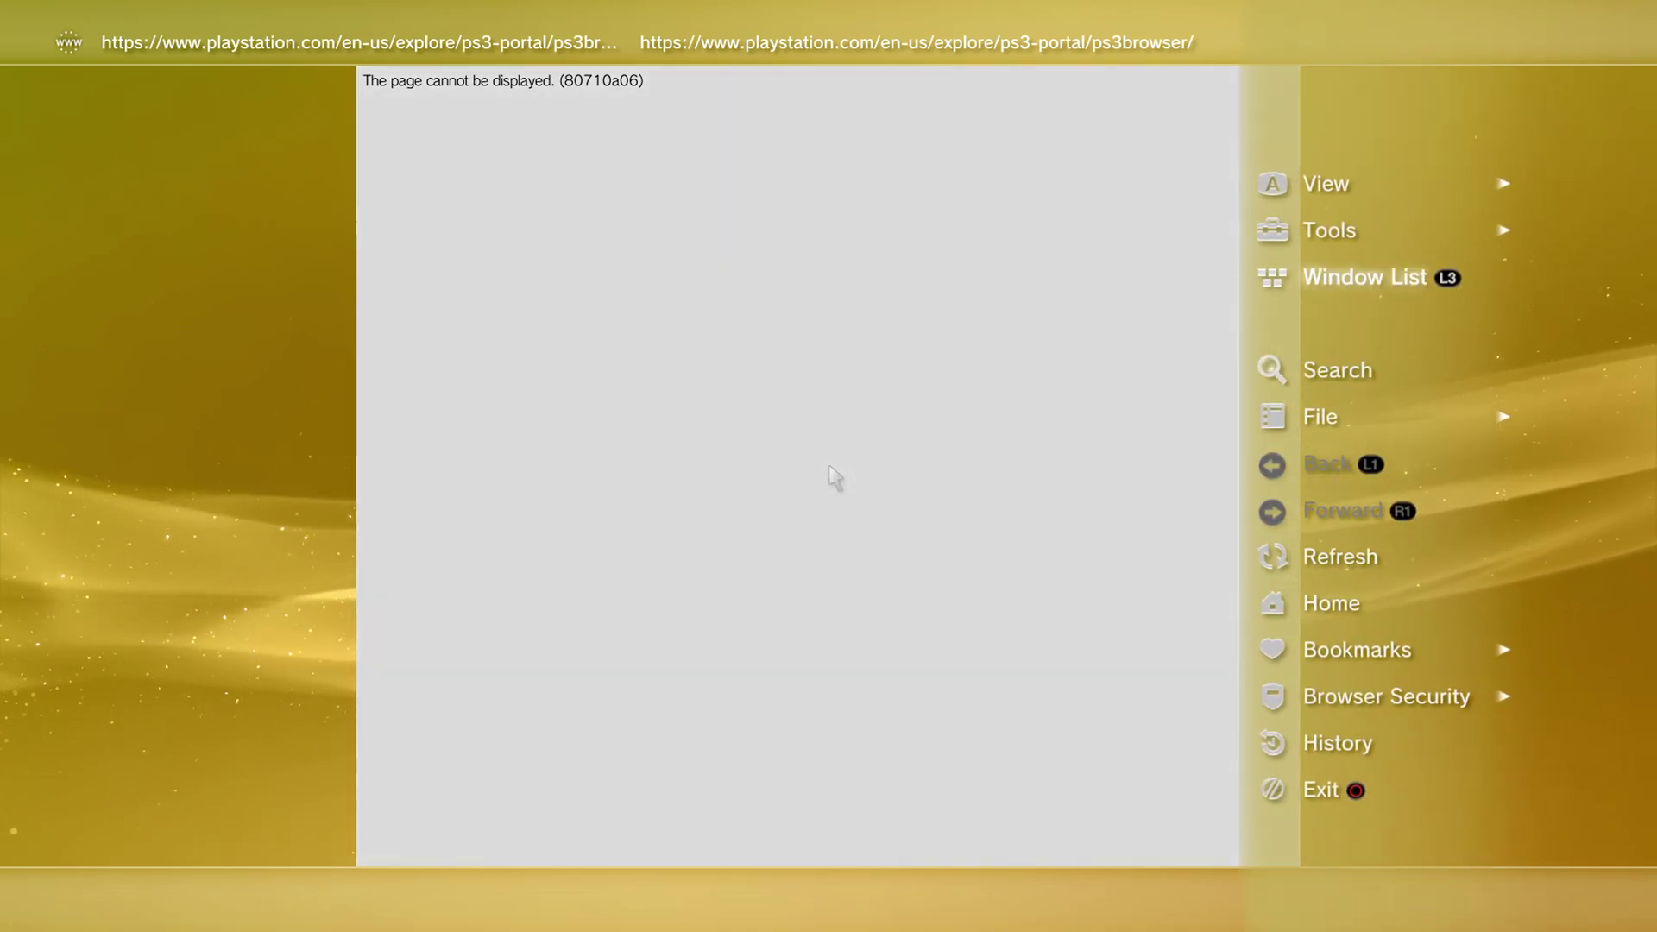
Delete the browser's cookies, search history and cache
key(Return)
key(Down)
key(Down)
key(Down)
key(Down)
key(Down)
key(Down)
key(Down)
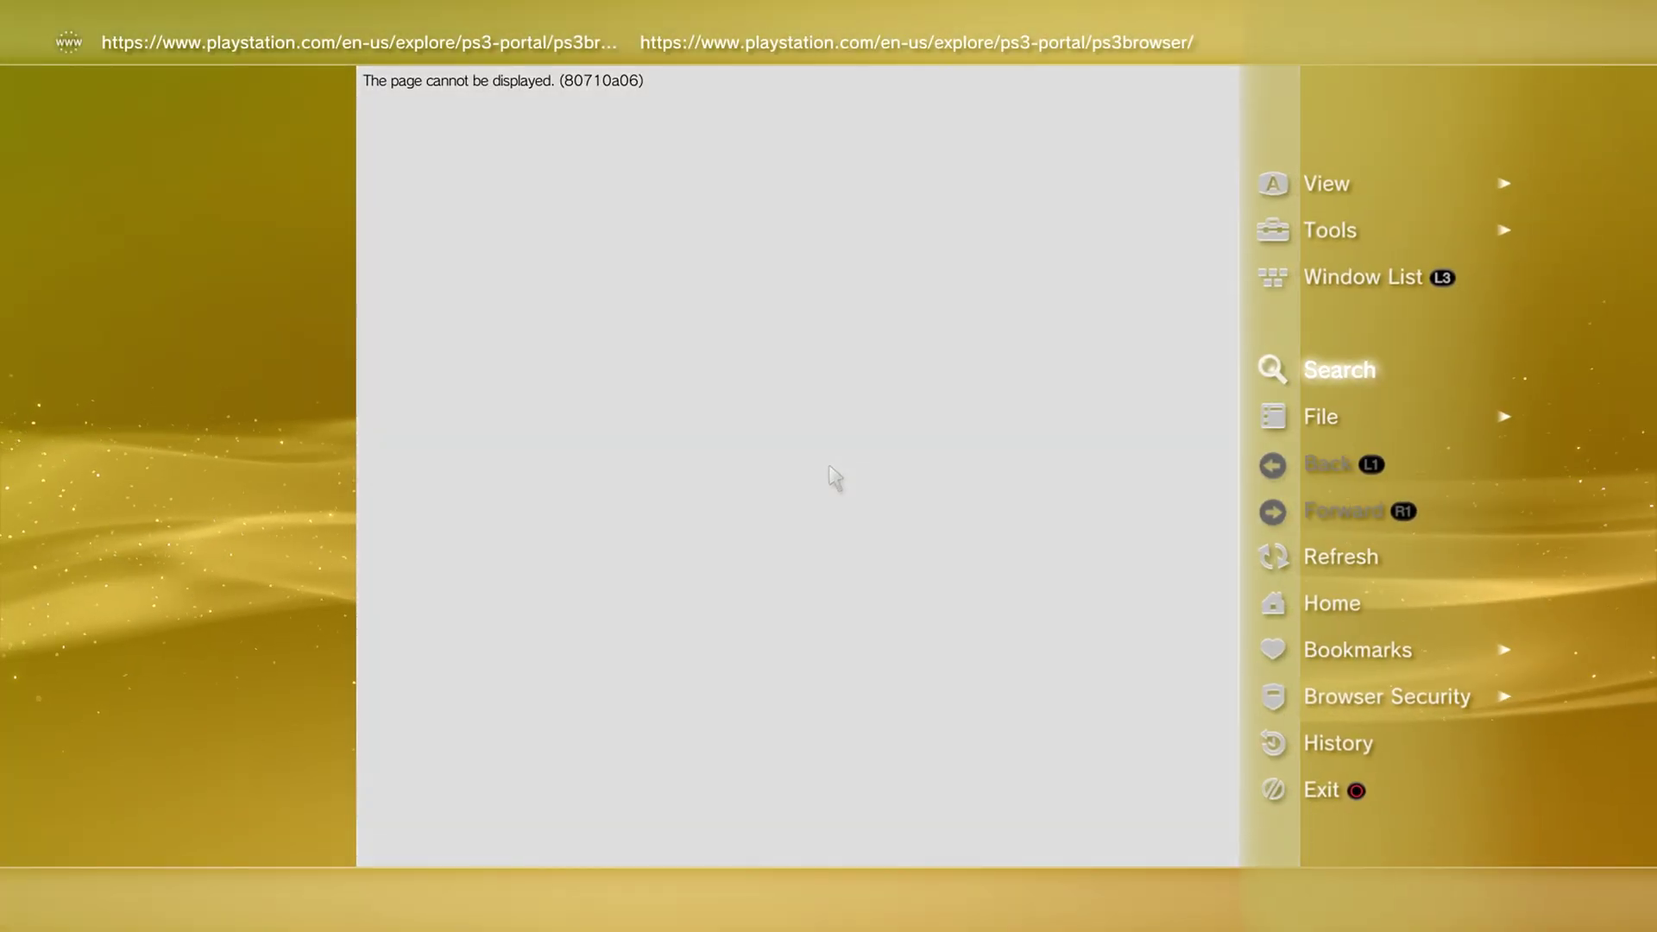
key(Up)
key(Up)
key(Return)
key(Down)
key(Down)
key(Down)
key(Down)
key(Down)
key(Down)
key(Down)
key(Down)
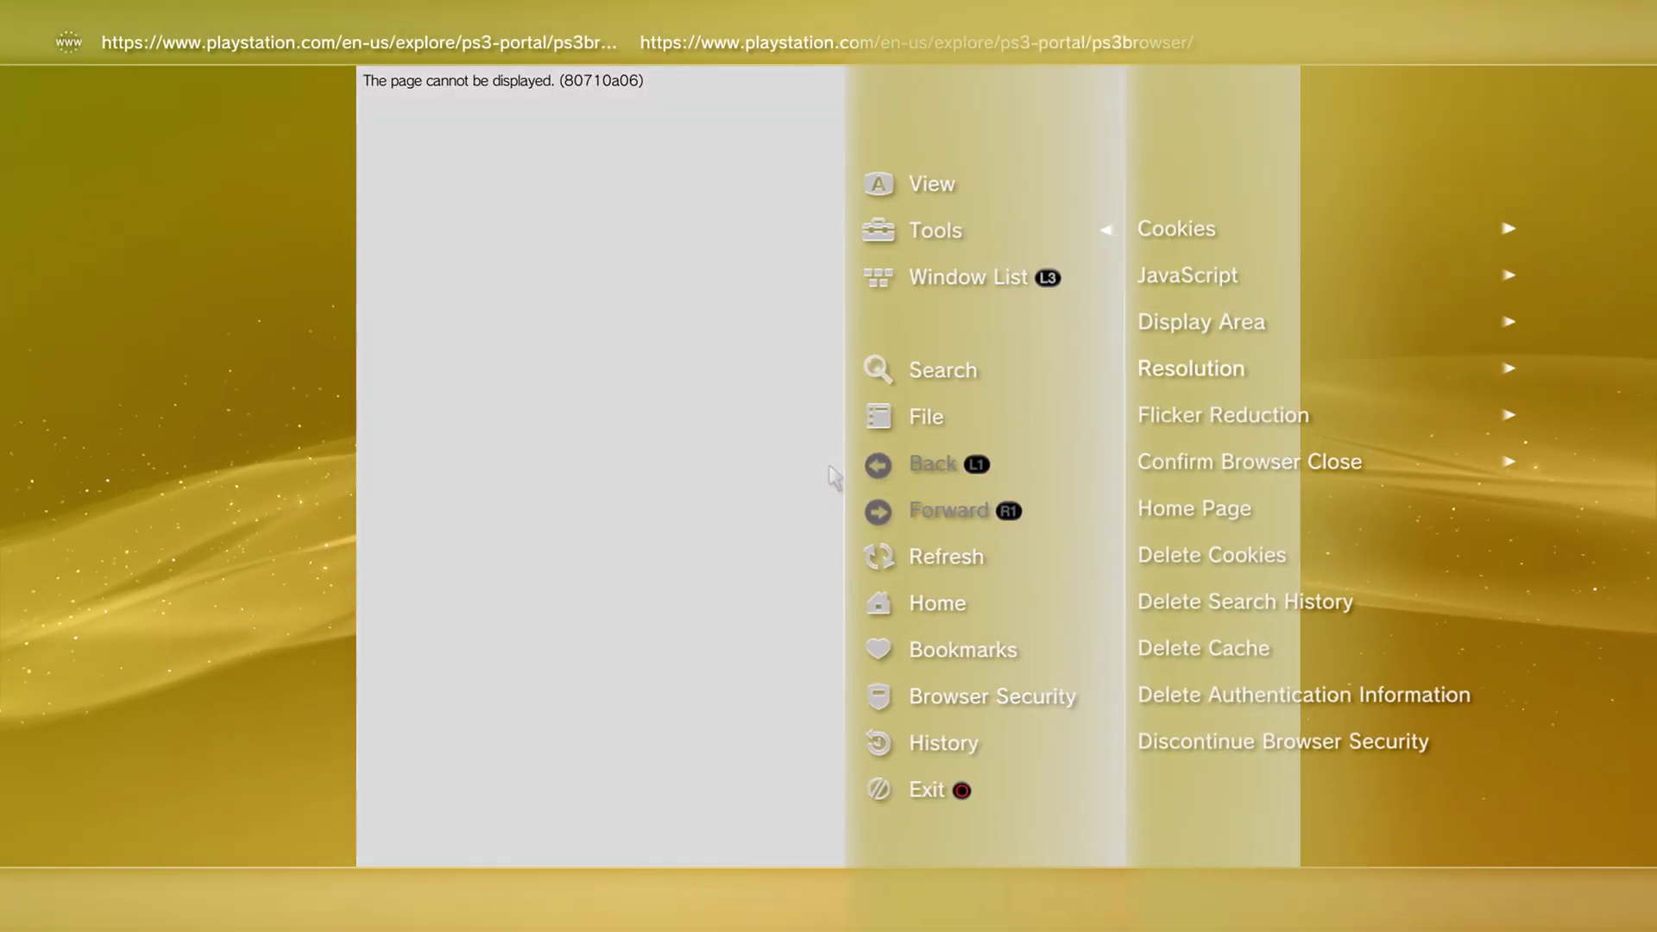
key(Return)
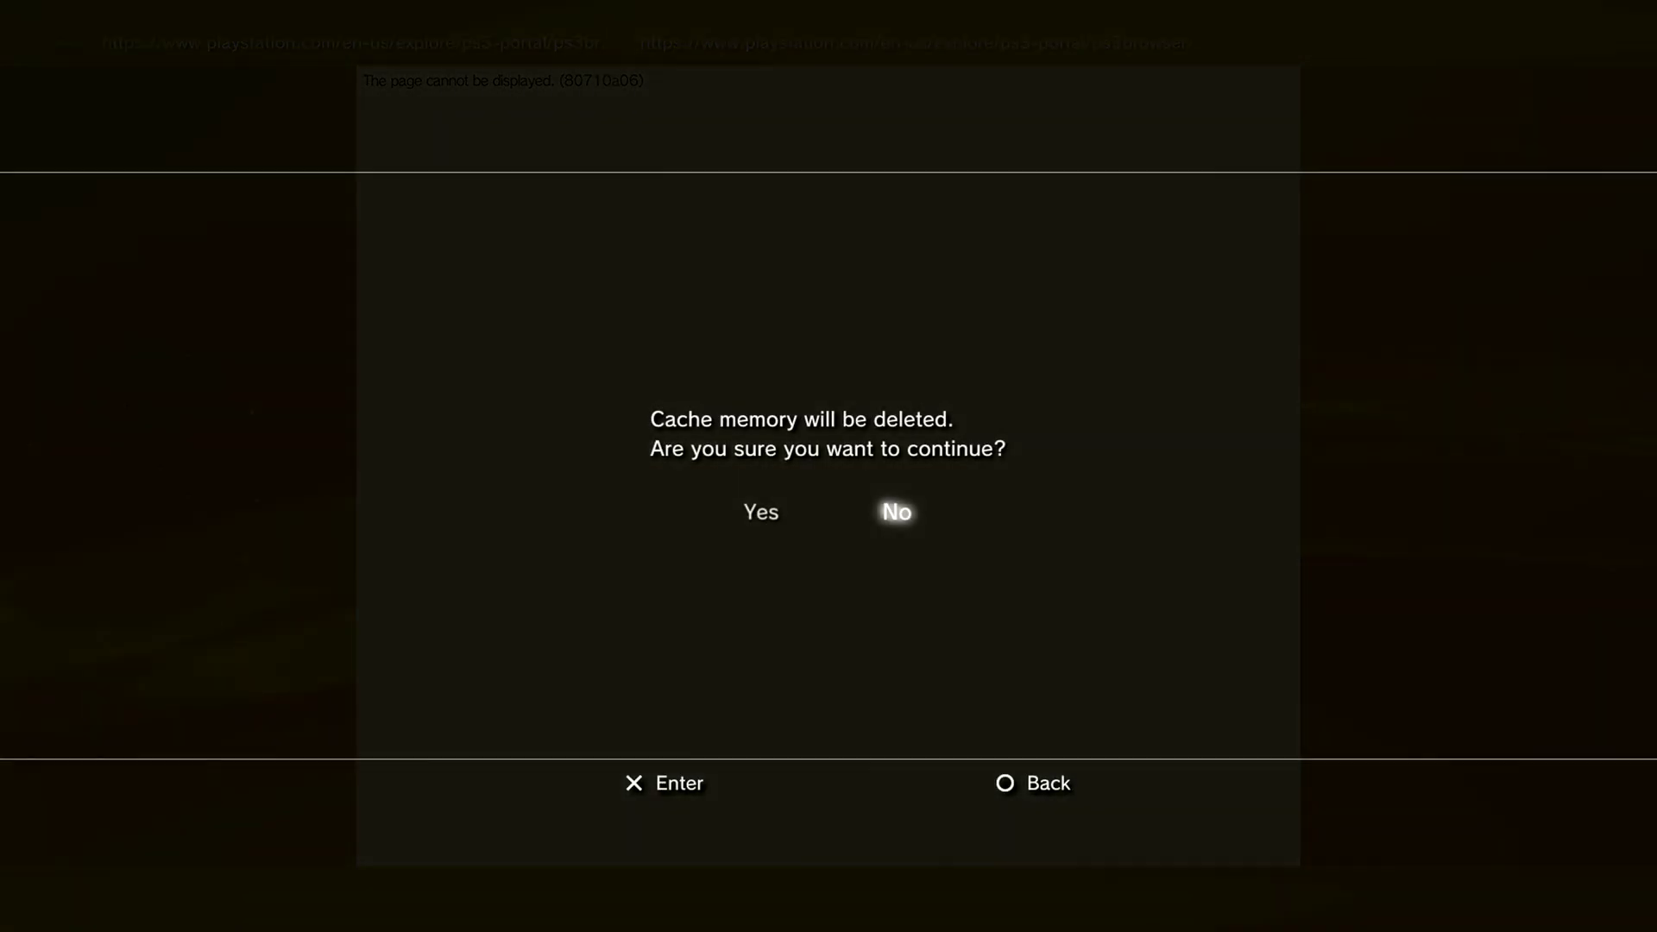
key(Return)
key(Escape)
Set Confirm Browser Close to Off in the browser tools
key(Up)
key(Up)
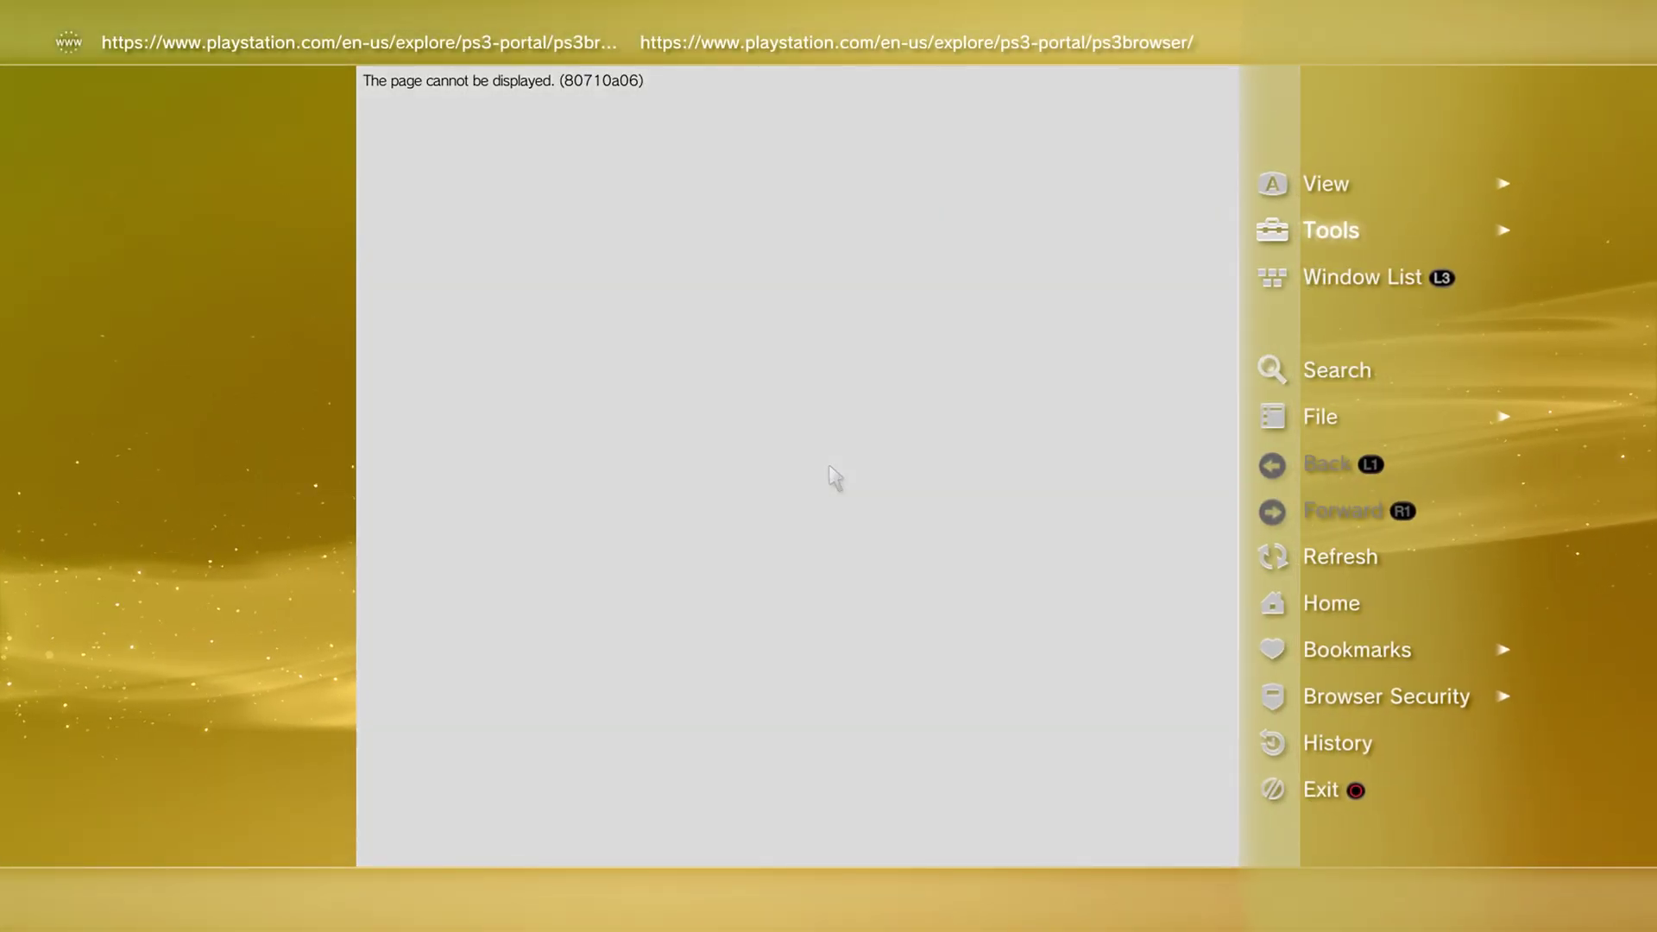
key(Return)
key(Down)
key(Down)
key(Down)
key(Down)
key(Down)
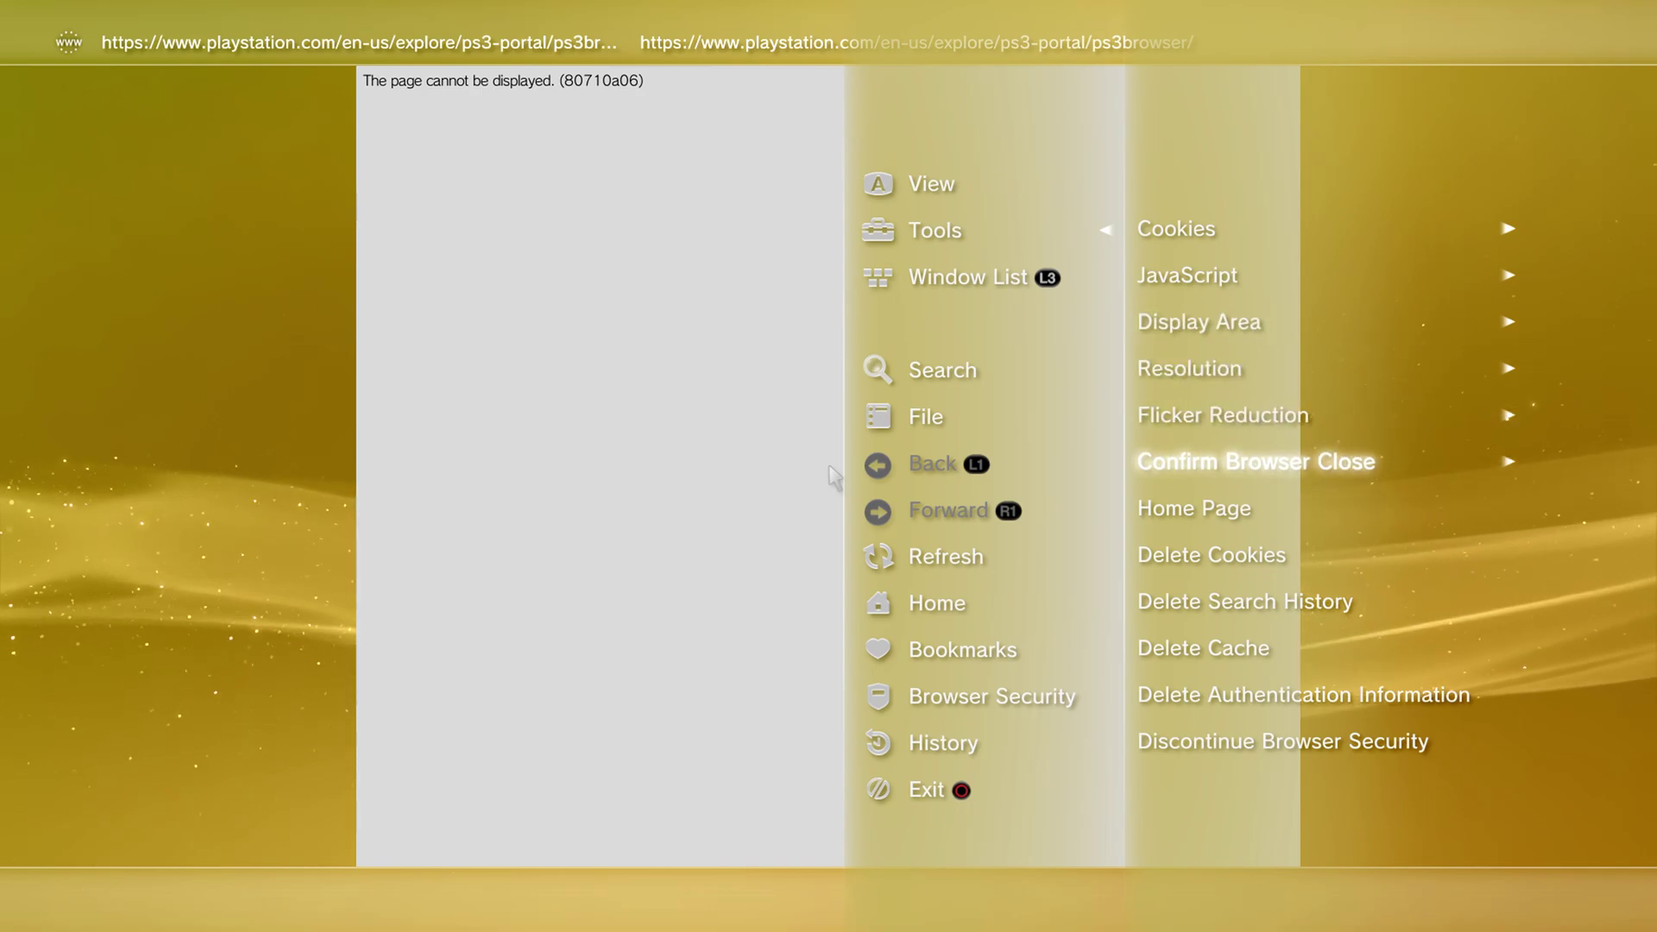
key(Return)
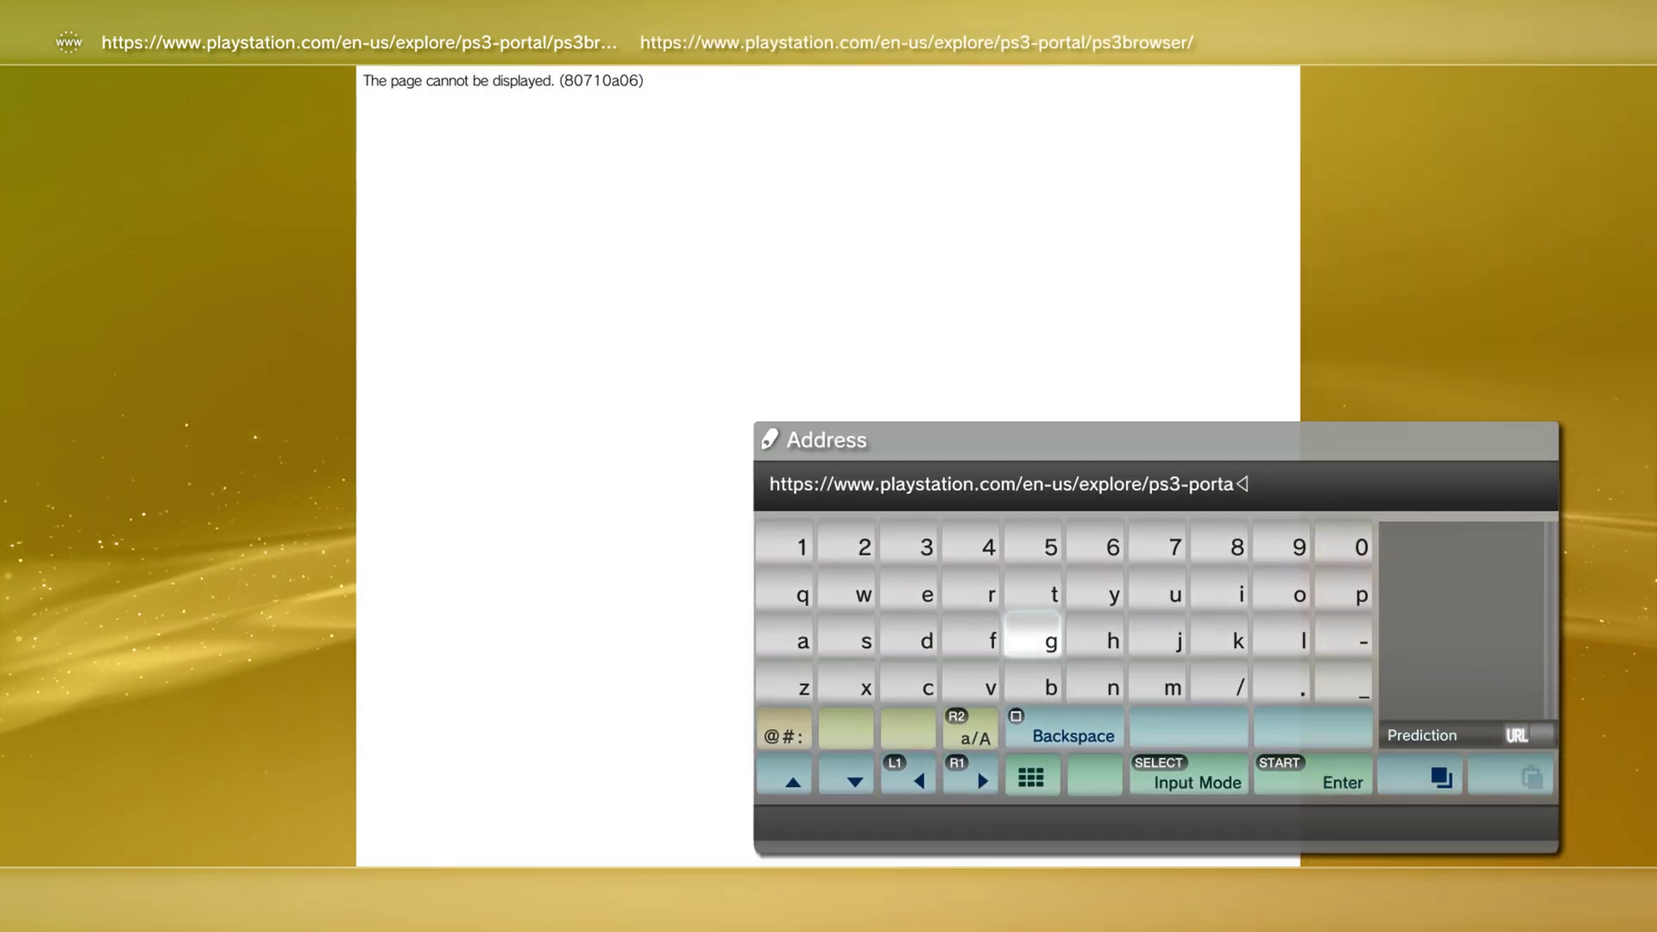
Replace the address with ps3xploit.me, load it, and dismiss the hosting-domain notice
key(BackSpace)
key(BackSpace)
key(BackSpace)
key(BackSpace)
key(BackSpace)
key(BackSpace)
key(BackSpace)
key(BackSpace)
key(BackSpace)
key(BackSpace)
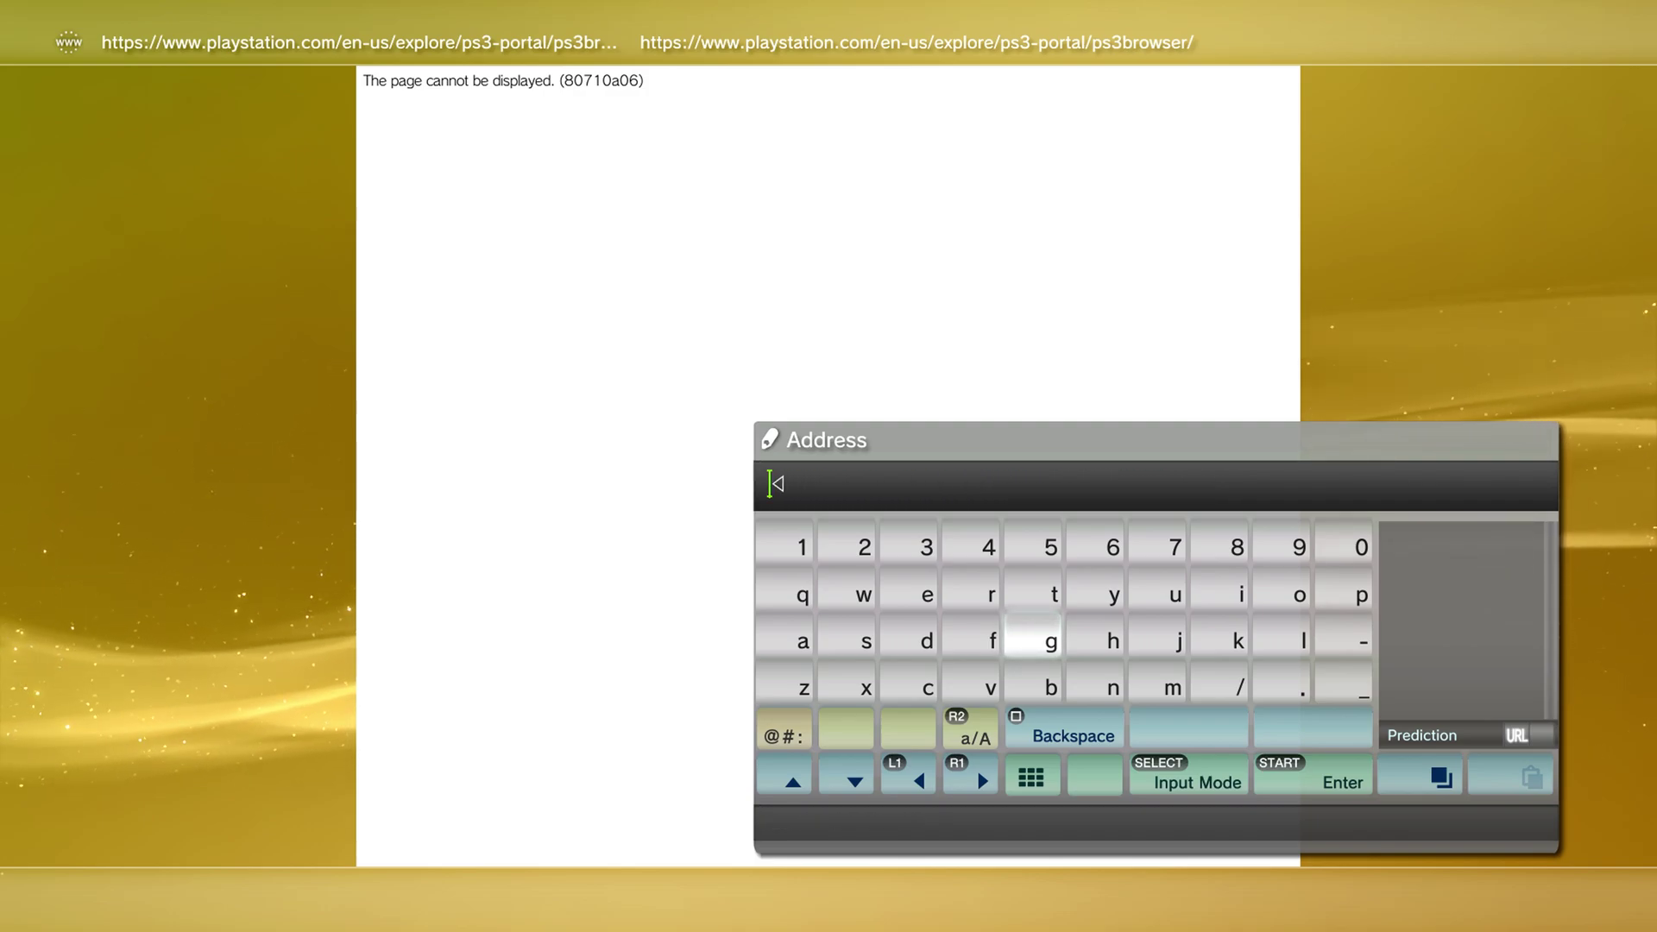
key(Up)
key(Right)
key(Right)
key(Right)
key(Right)
key(Right)
text(p)
key(Left)
key(Left)
key(Left)
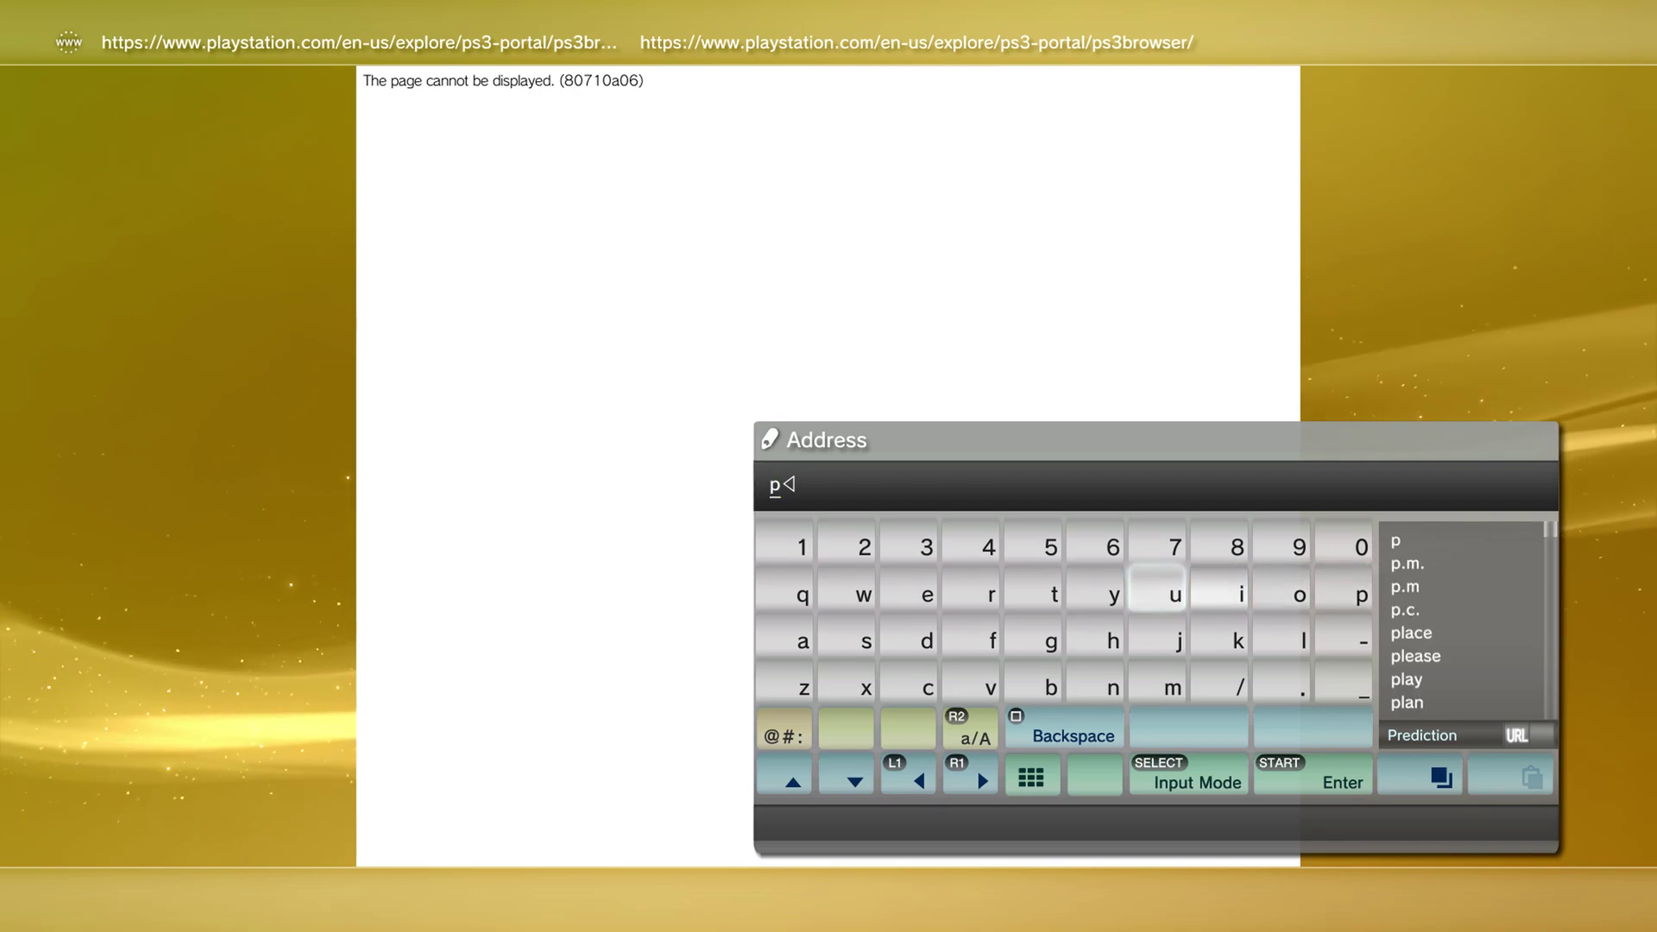
key(Left)
key(Left)
key(Left)
key(Left)
key(Left)
key(Down)
text(s)
key(Up)
key(Right)
key(Up)
text(3)
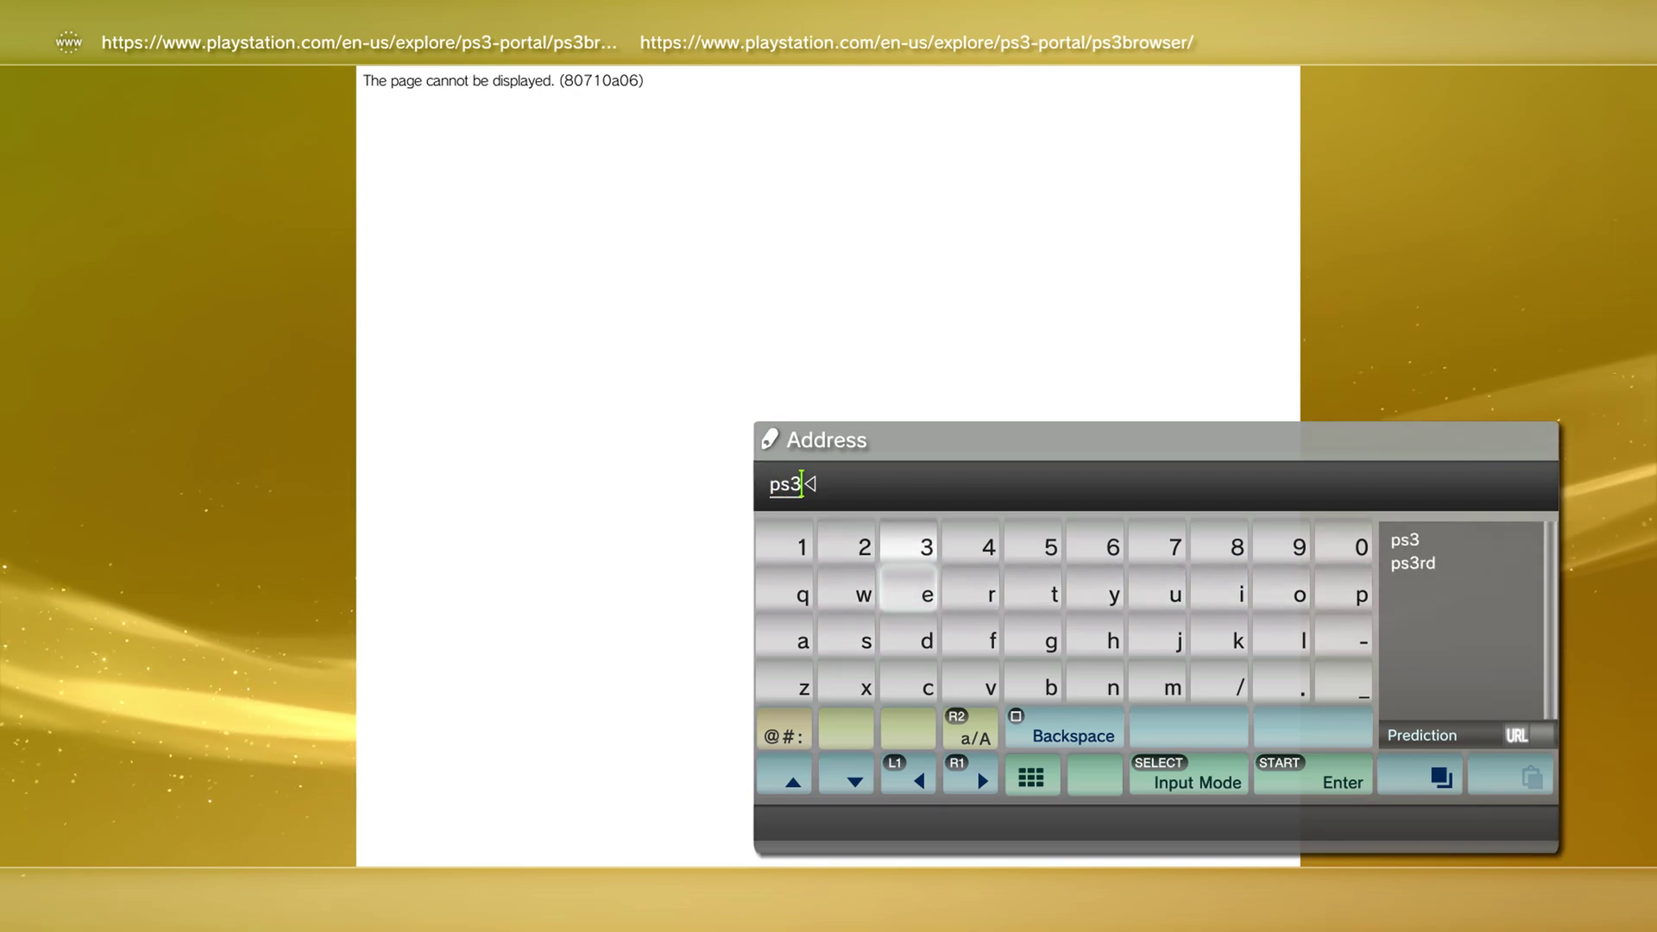
key(Down)
key(Down)
key(Down)
key(Left)
text(x)
key(Right)
key(Right)
key(Up)
key(Right)
key(Right)
key(Right)
key(Right)
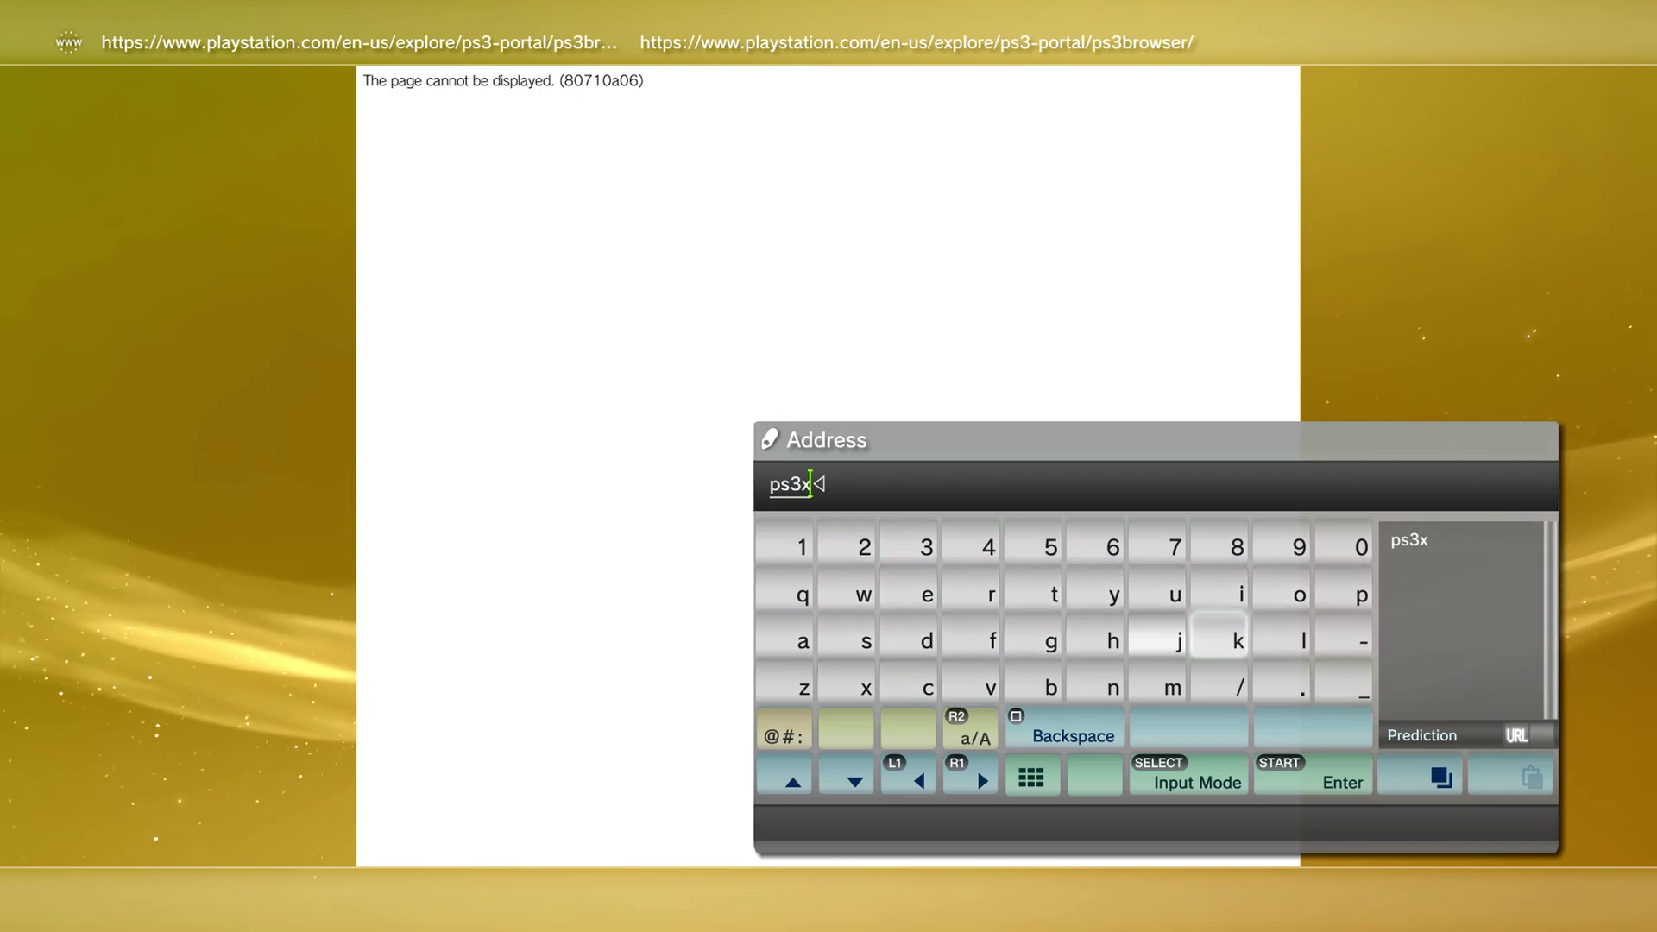
key(Right)
key(Right)
key(Up)
text(p)
key(Down)
key(Left)
text(l)
key(Up)
text(o)
key(Left)
text(i)
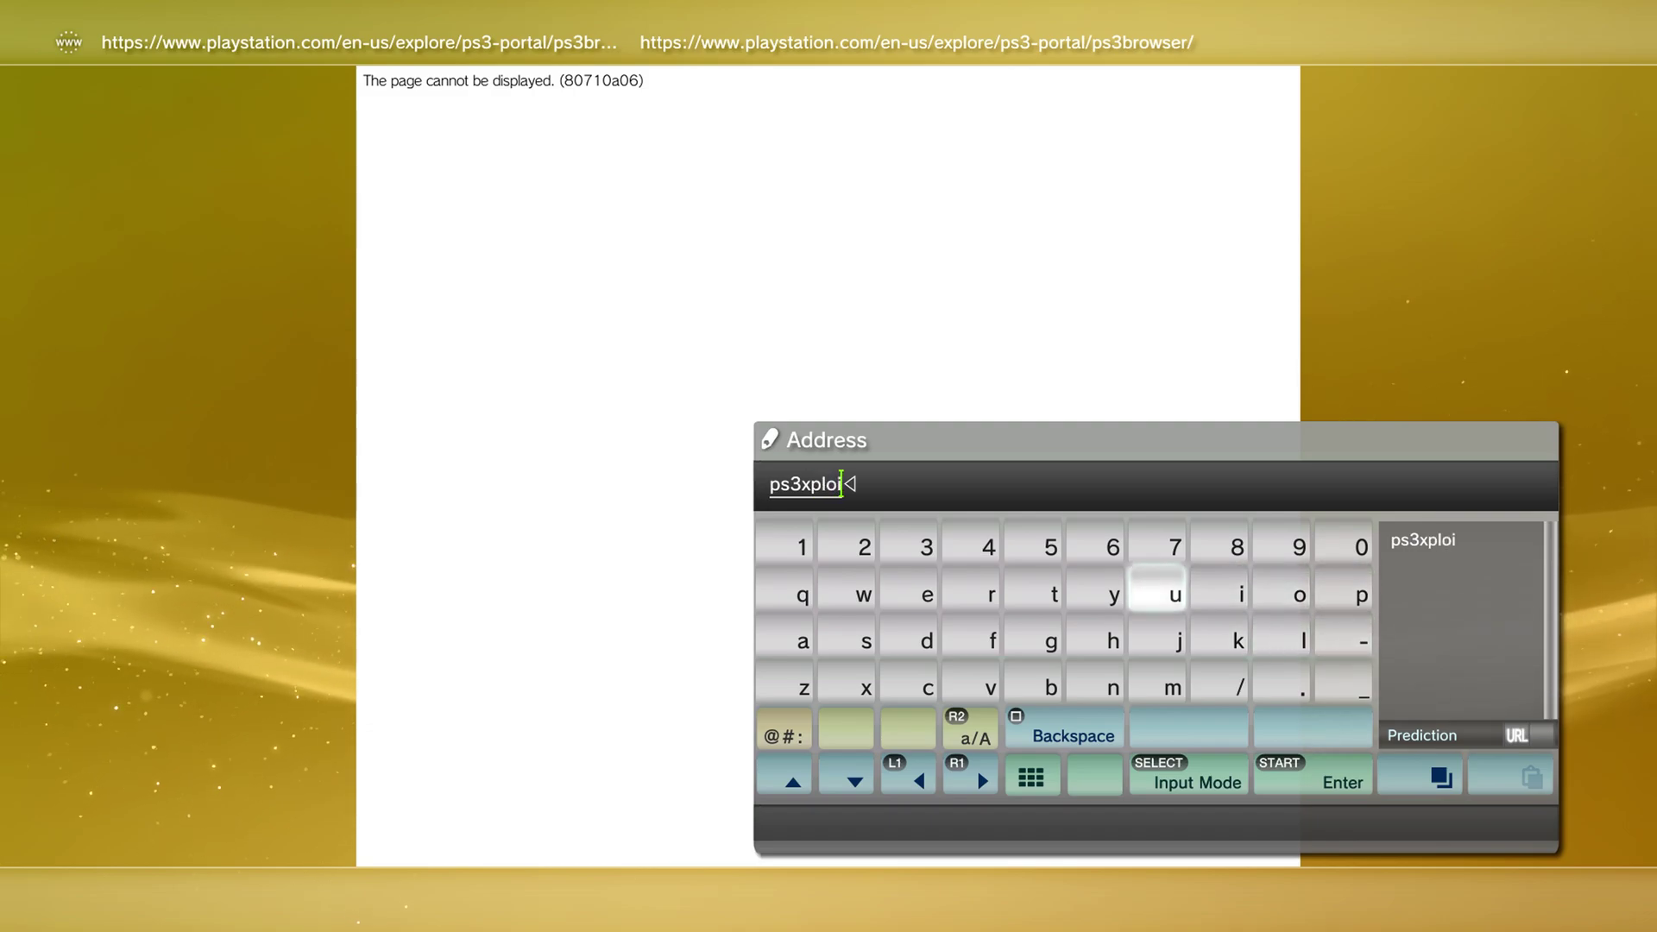
key(Left)
key(Left)
text(t)
key(Down)
key(Down)
key(Right)
key(Right)
key(Right)
key(Right)
text(.)
key(Left)
key(Left)
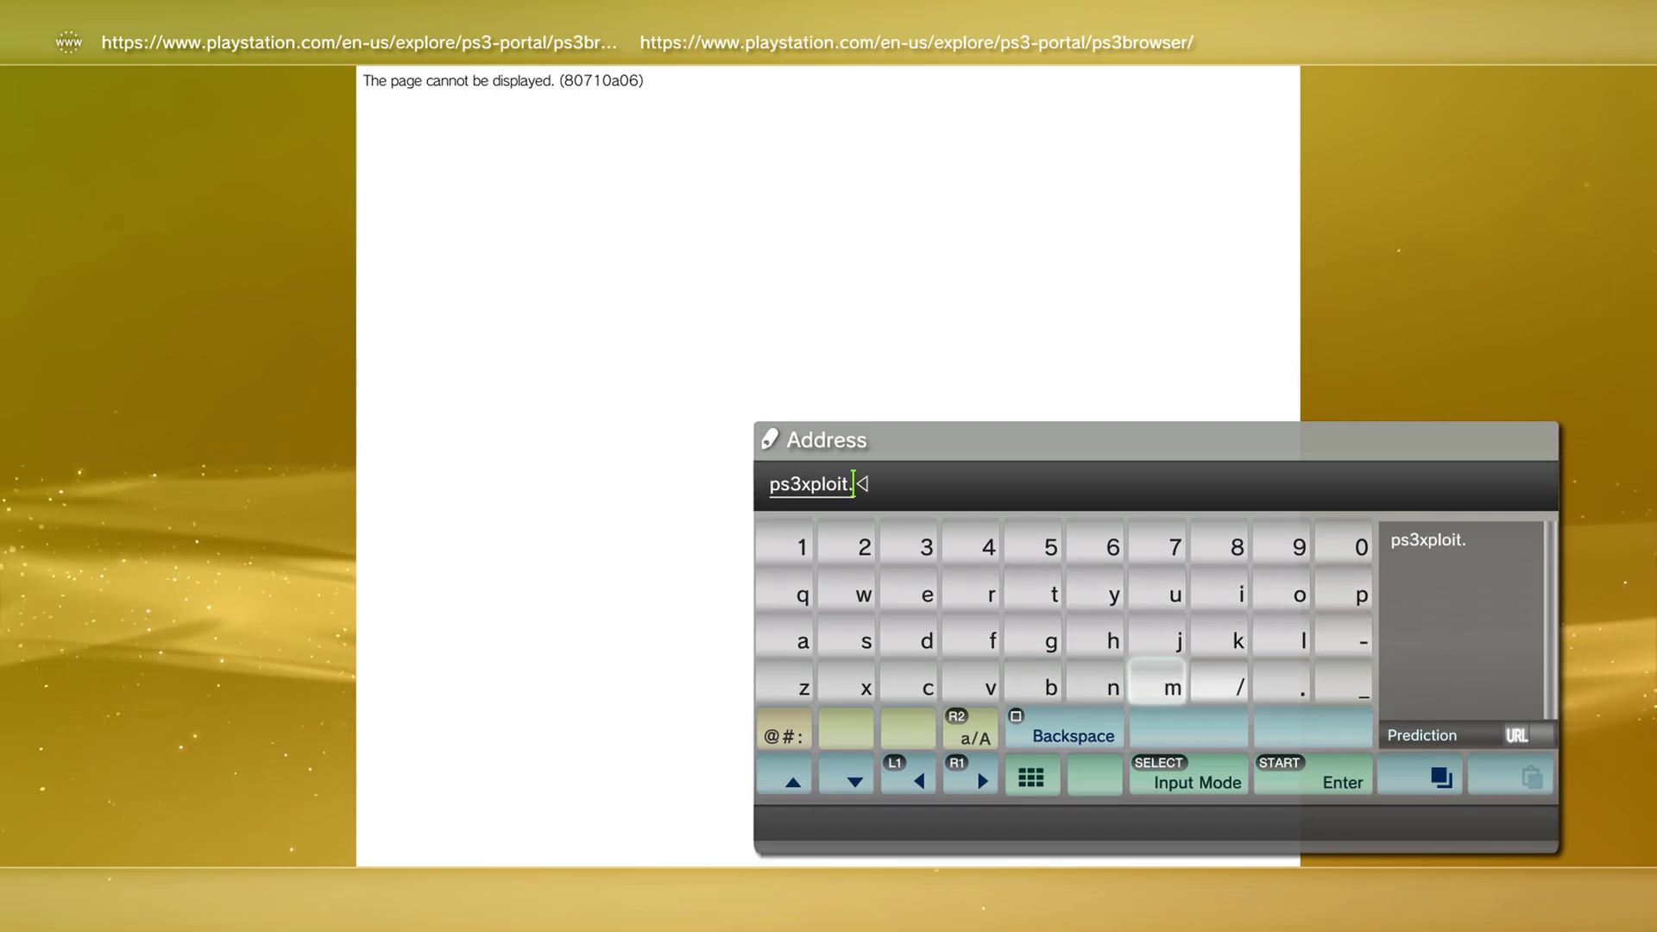
text(m)
key(Up)
key(Up)
key(Left)
key(Left)
key(Left)
key(Left)
text(e)
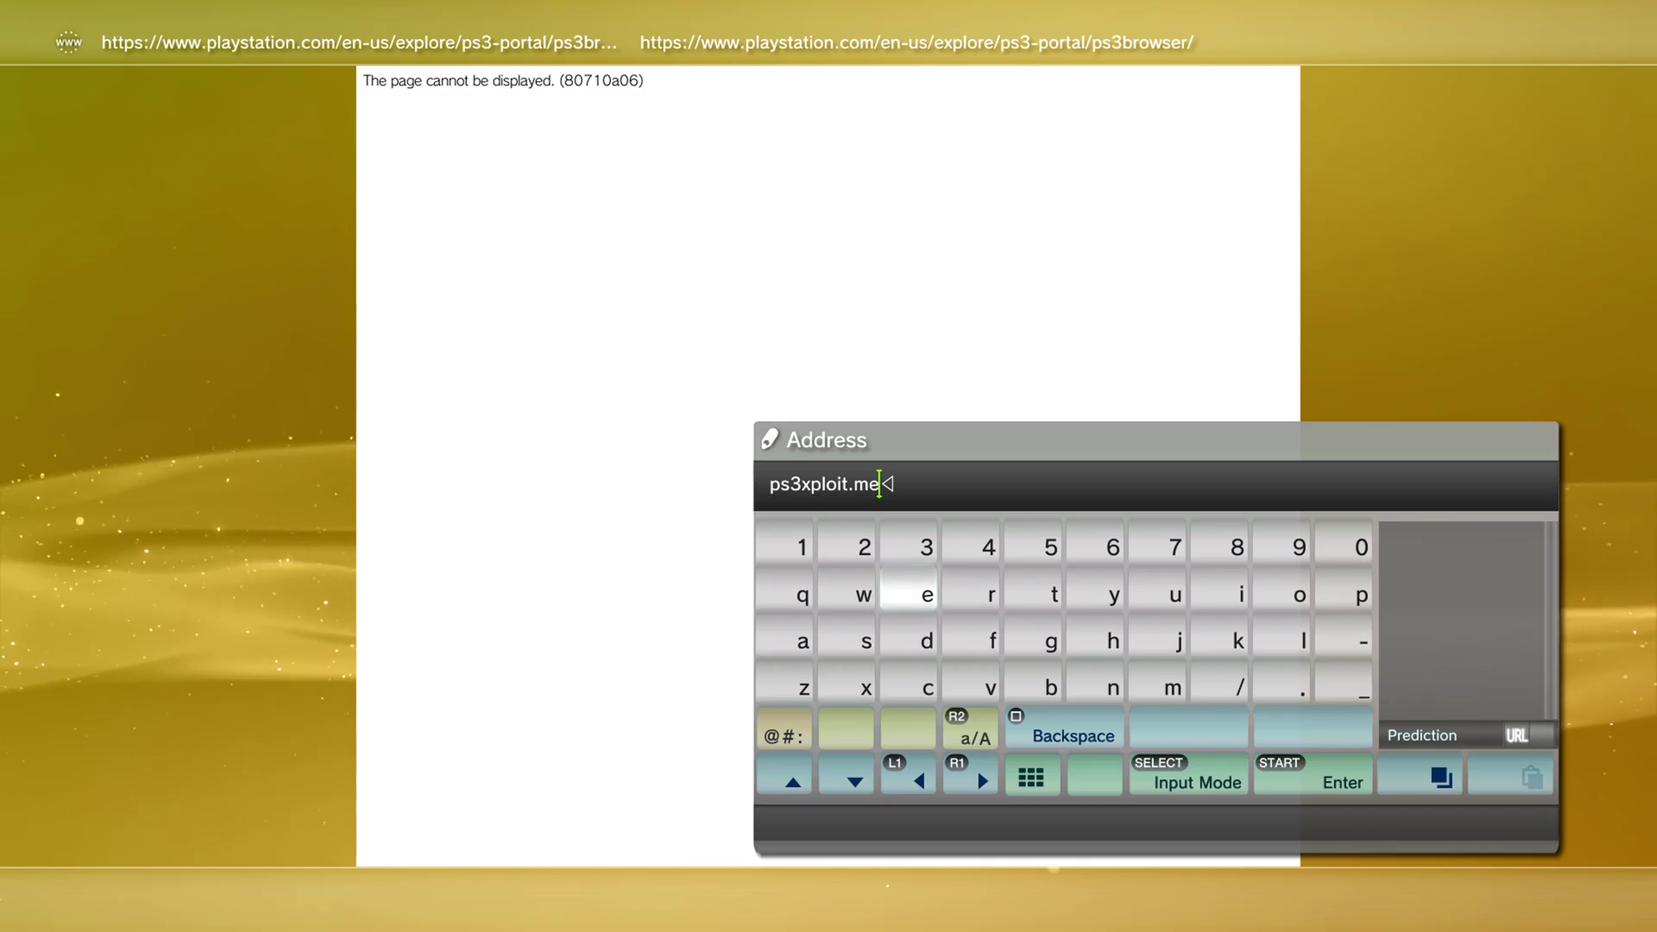
key(Return)
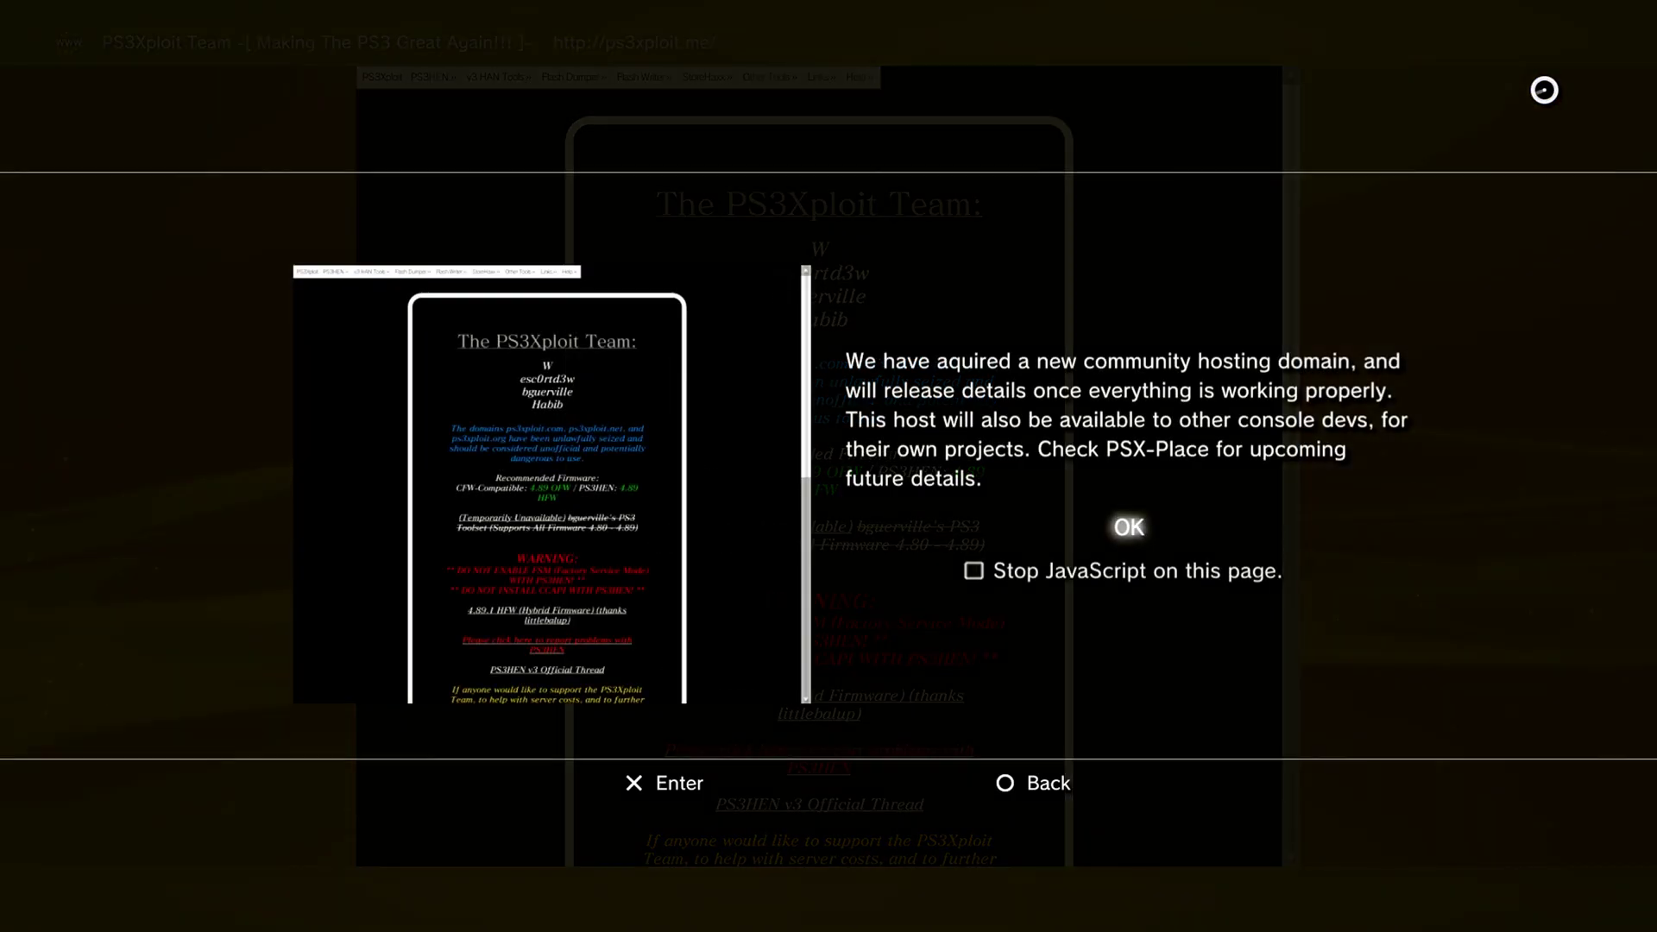
key(Return)
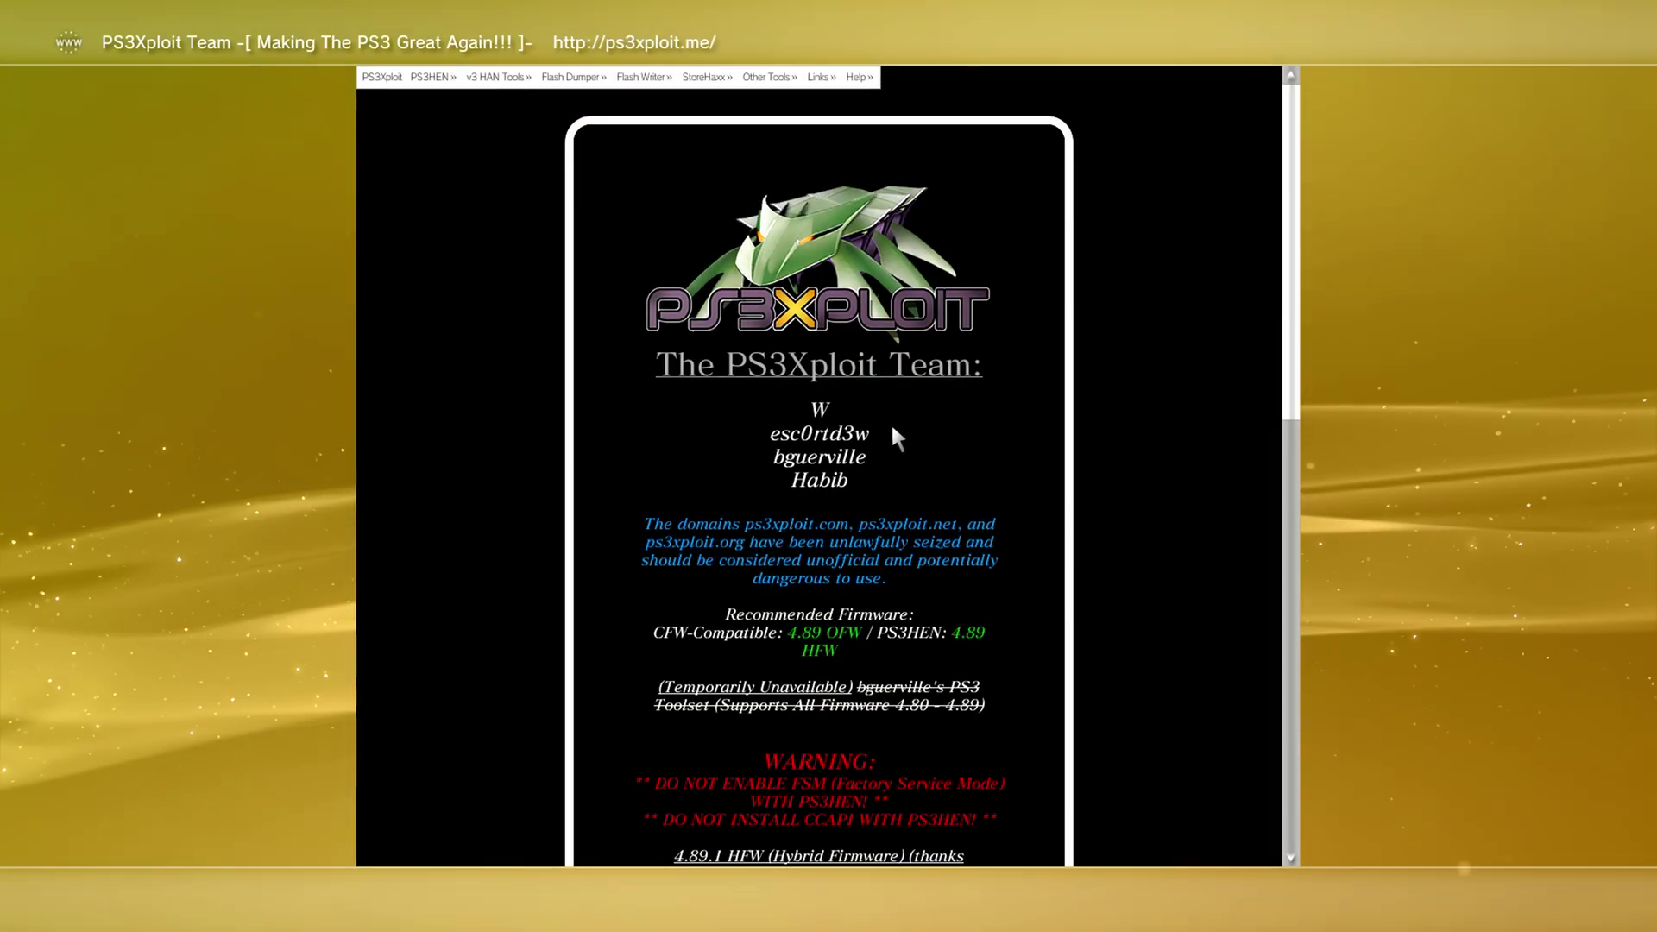
Open the HEN Auto Installer page and let PS3HEN.p3t (1088 KB) finish downloading
mouse_move(435, 78)
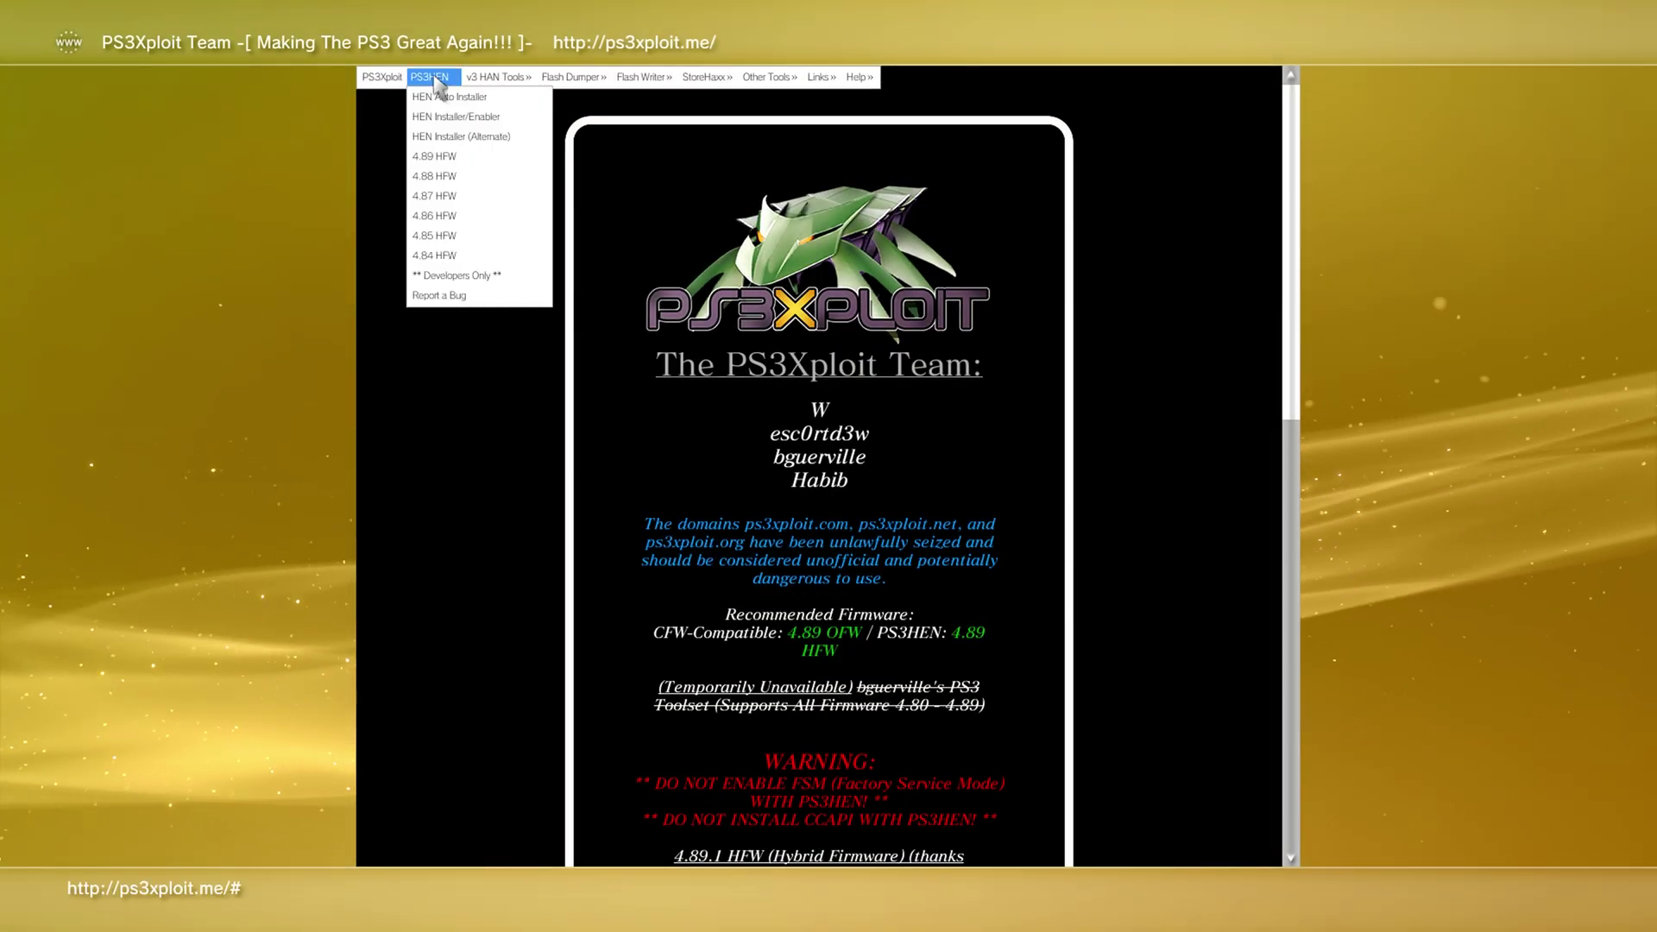
click(478, 101)
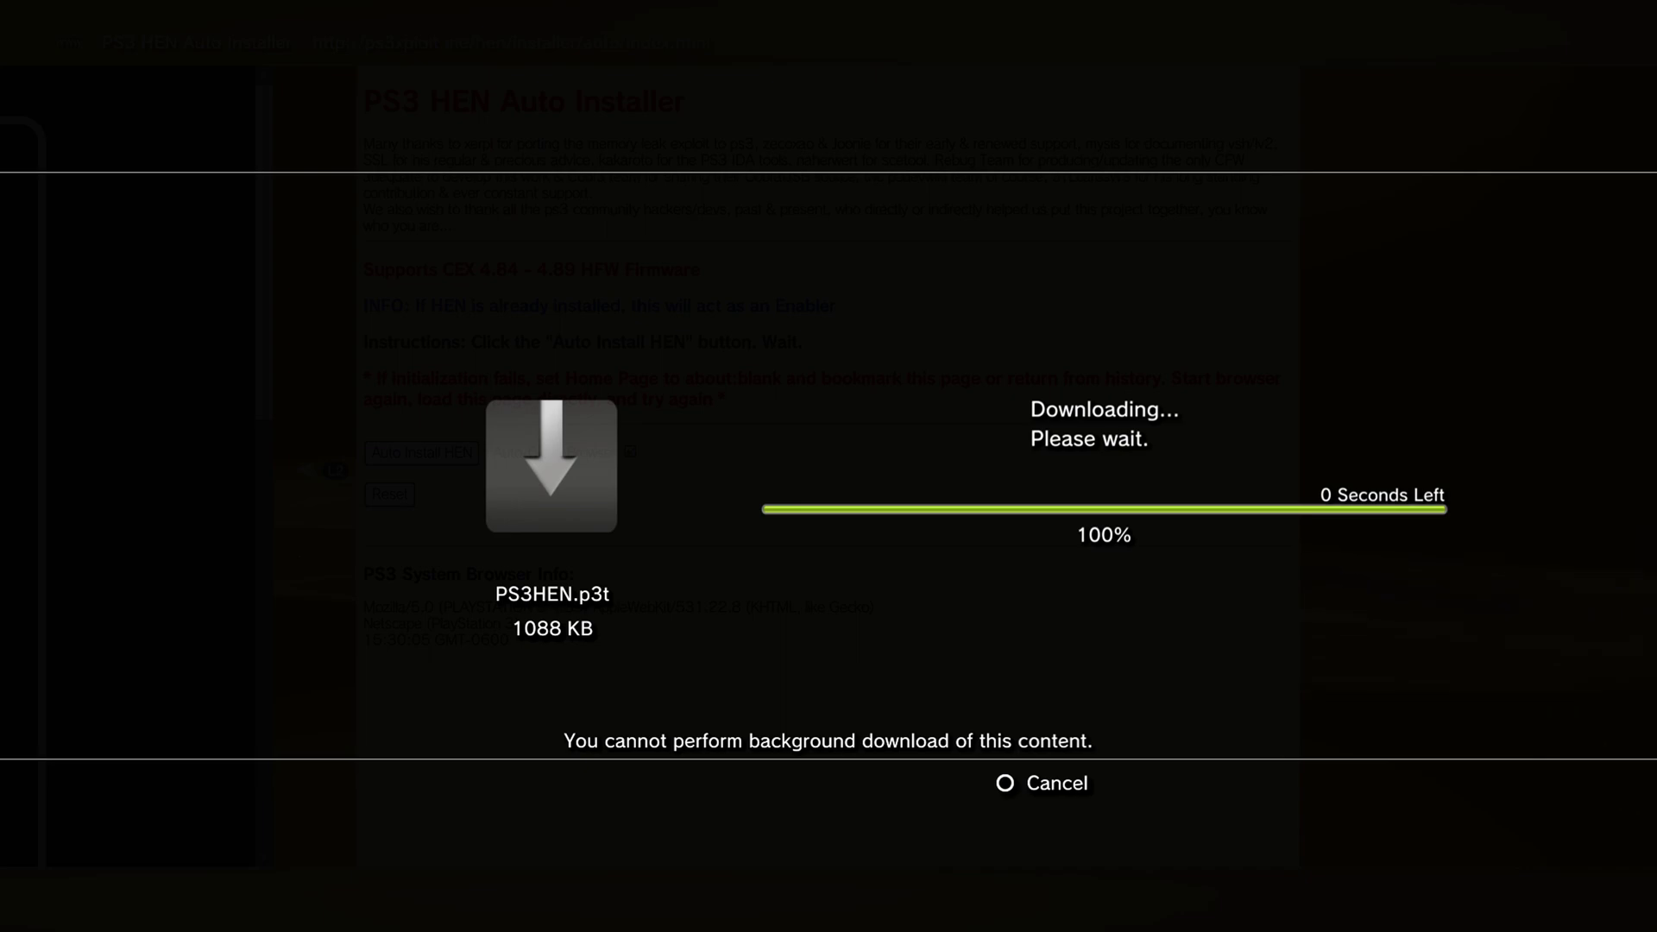
key(Escape)
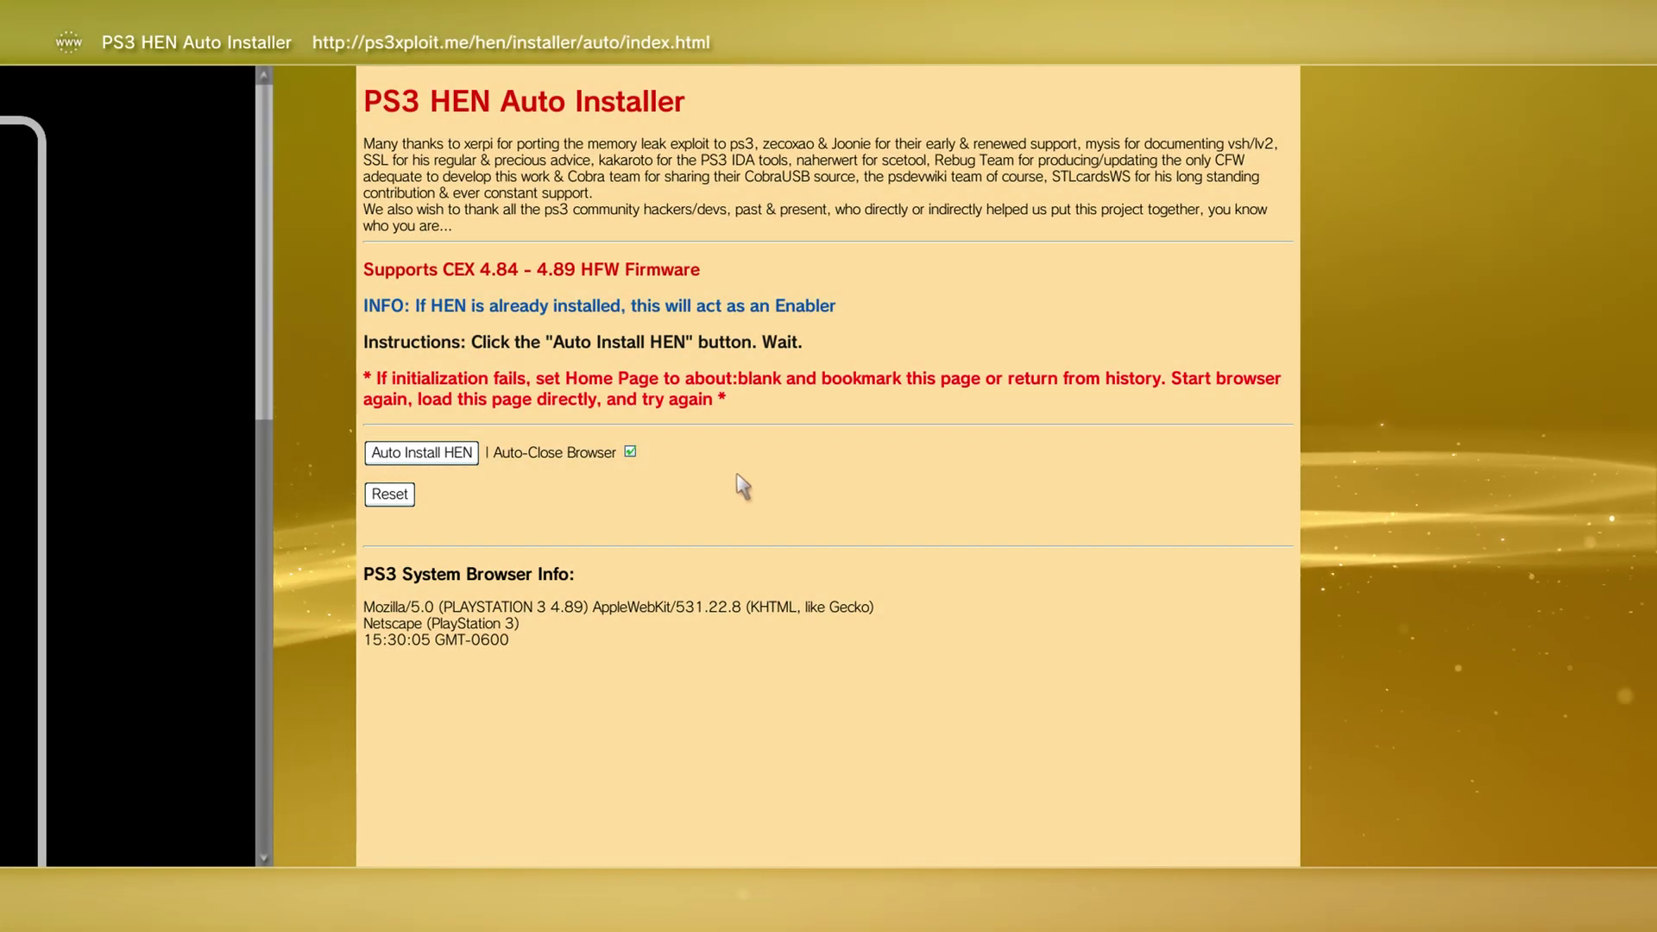
Bookmark the PS3 HEN Auto Installer page and exit the browser to the XMB
key(ctrl+d)
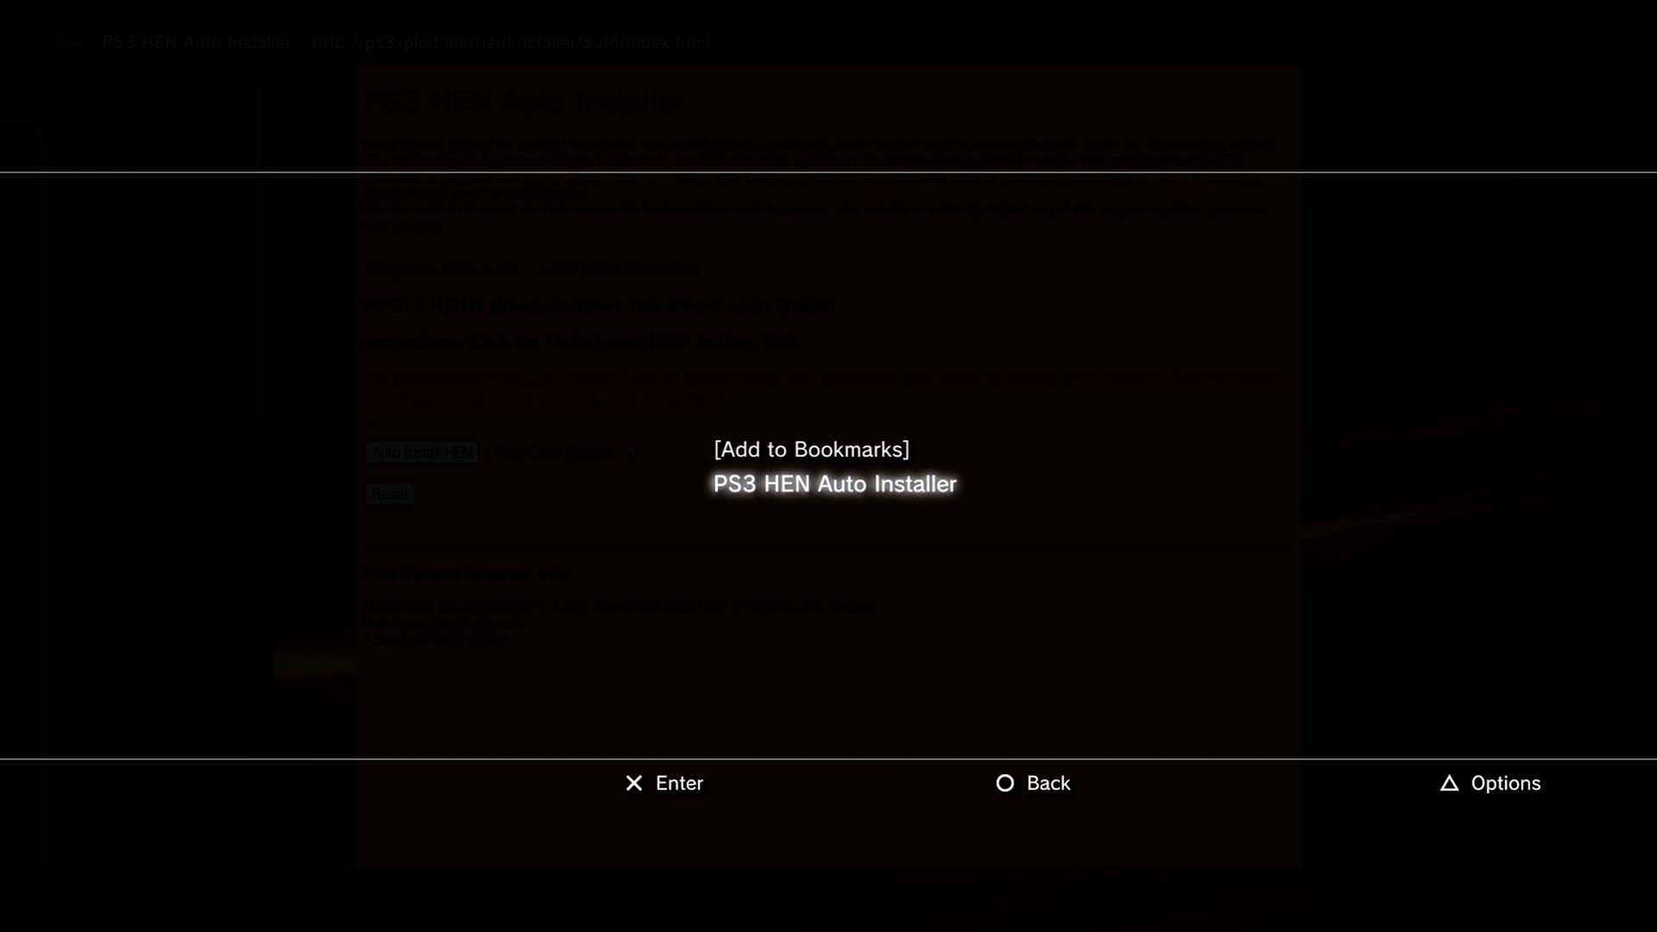
key(Return)
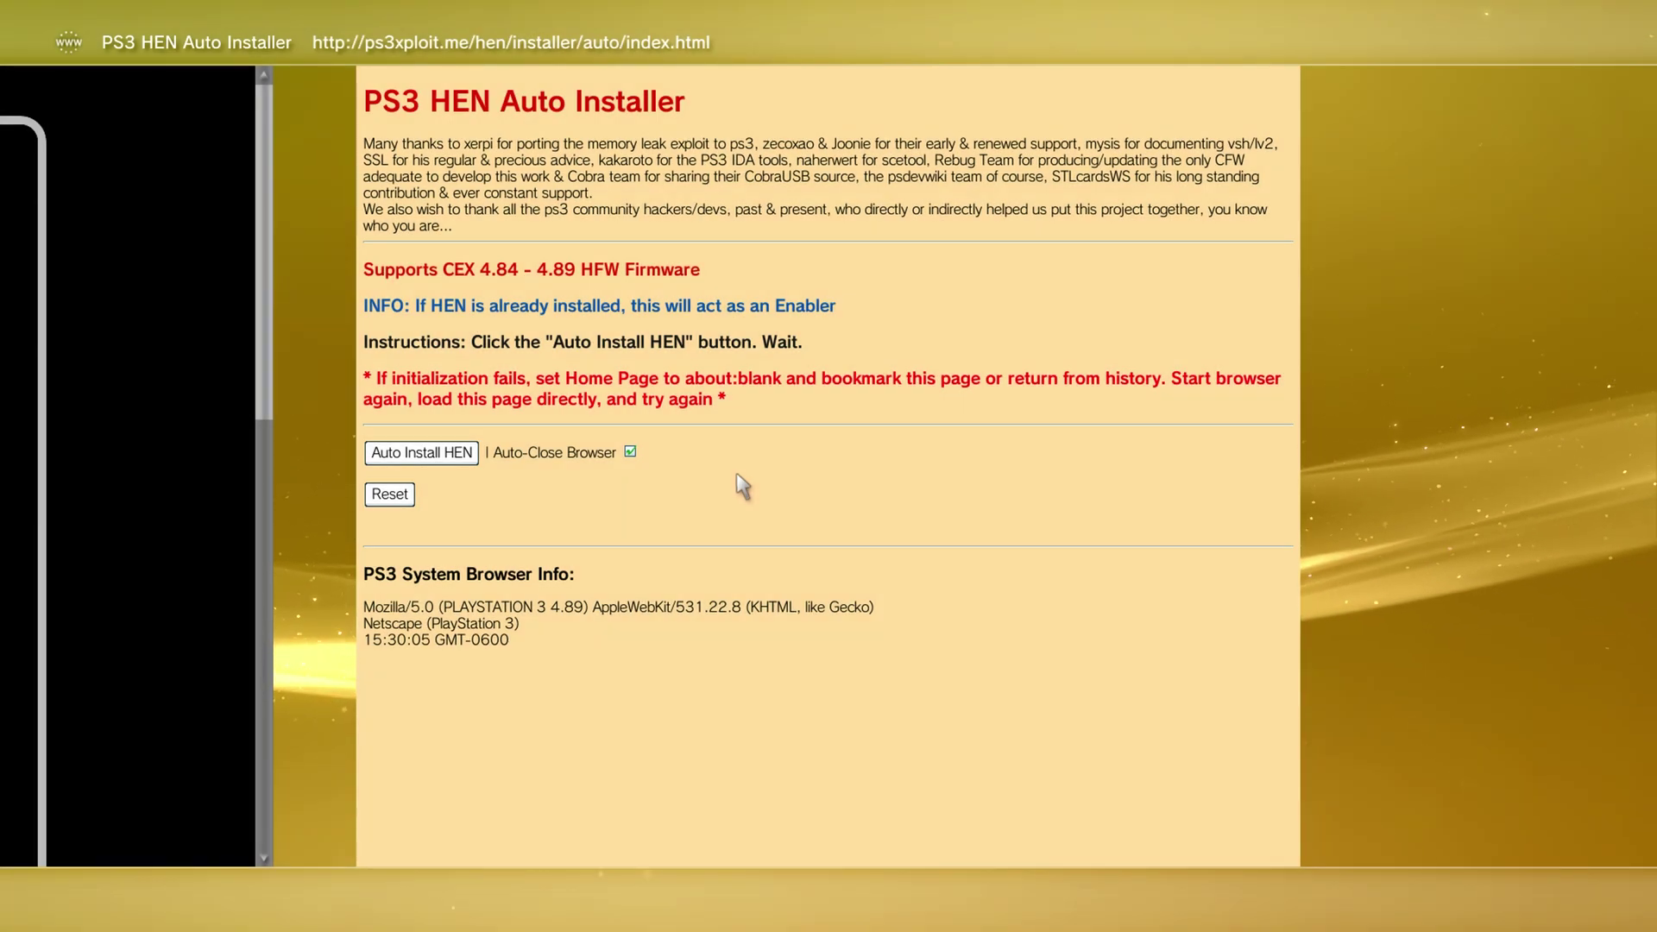
key(Escape)
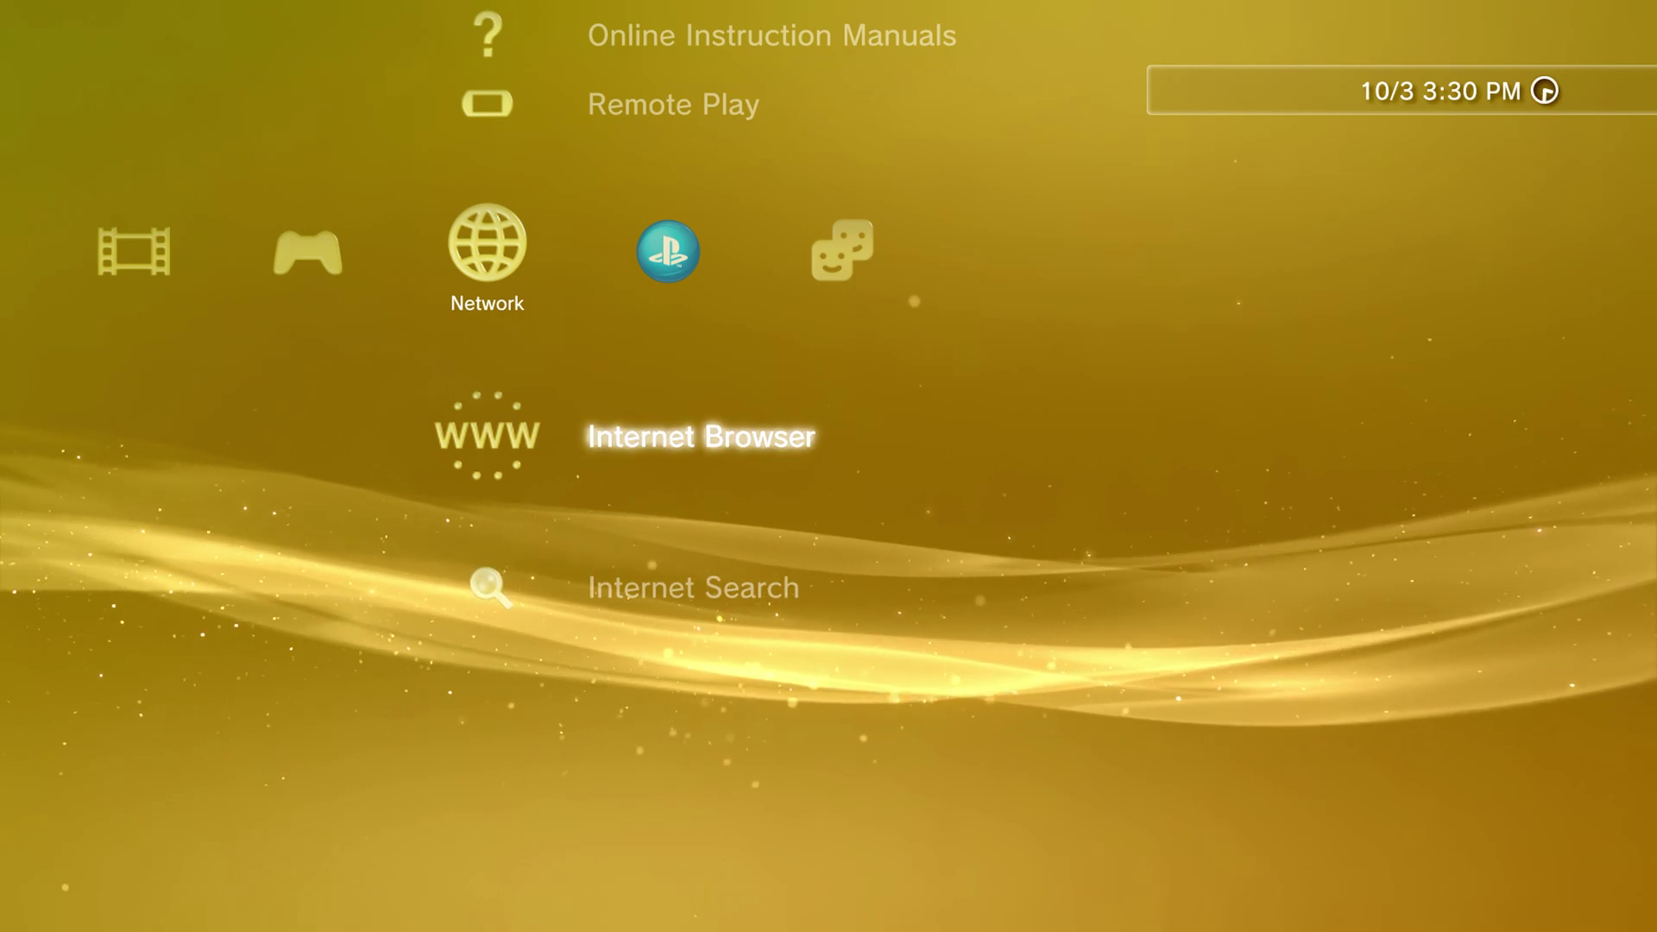
Relaunch the Internet Browser from the Network column, reopening the installer page
key(Return)
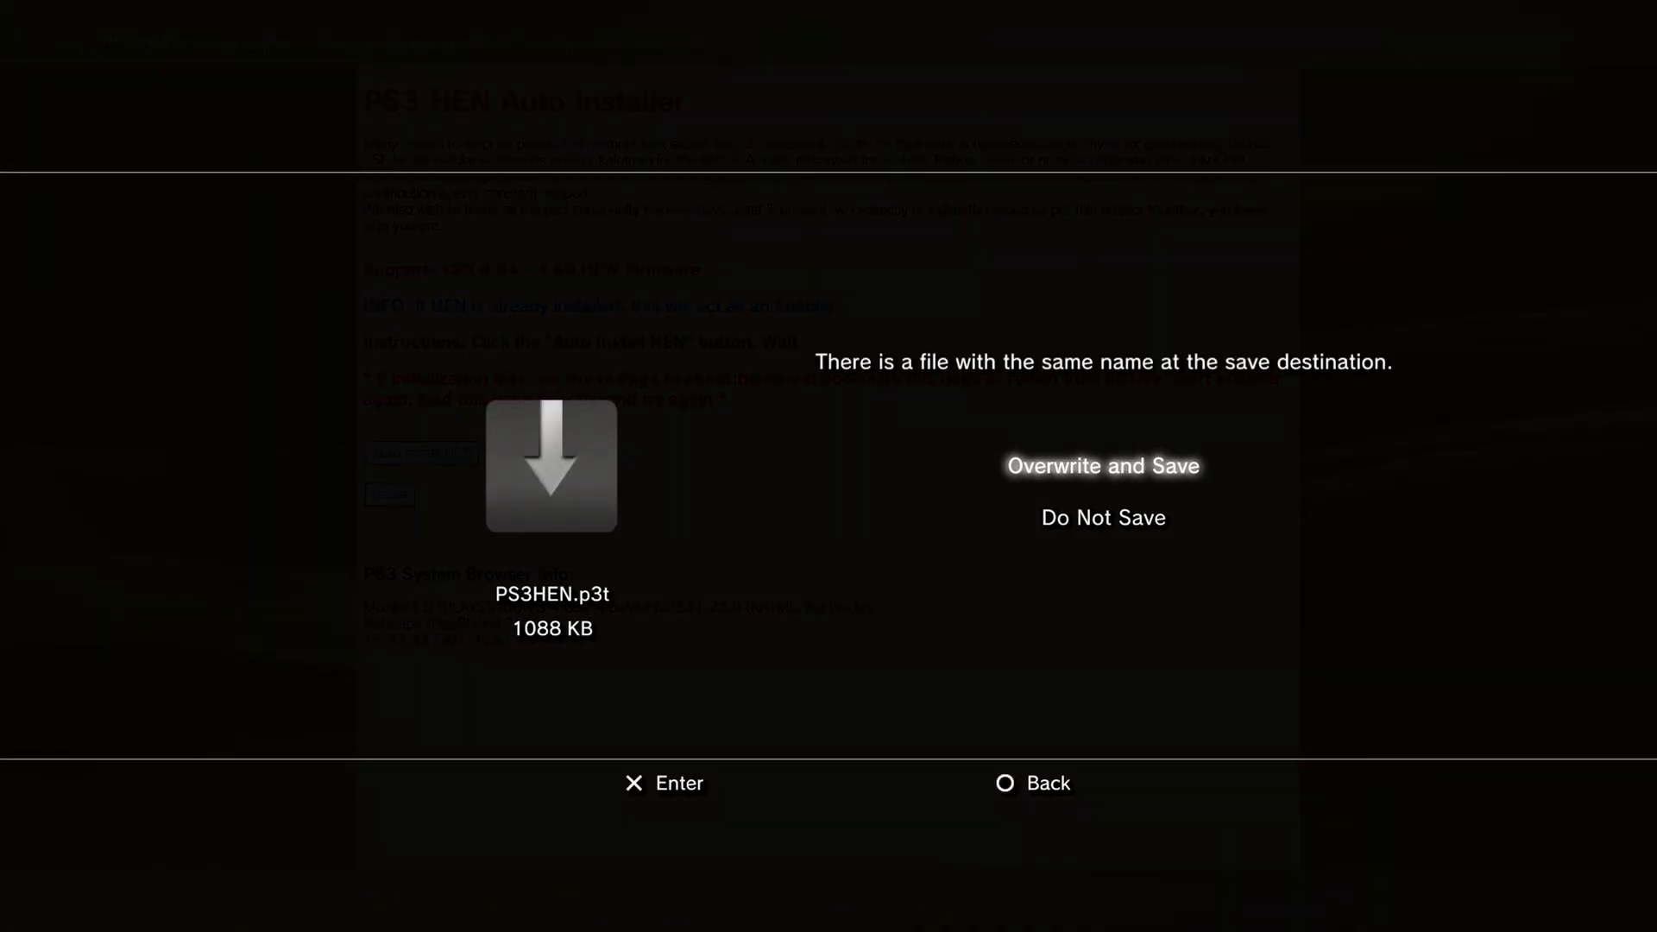
Decline overwriting the existing PS3HEN.p3t, then start Auto Install HEN on the installer page
key(Down)
key(Return)
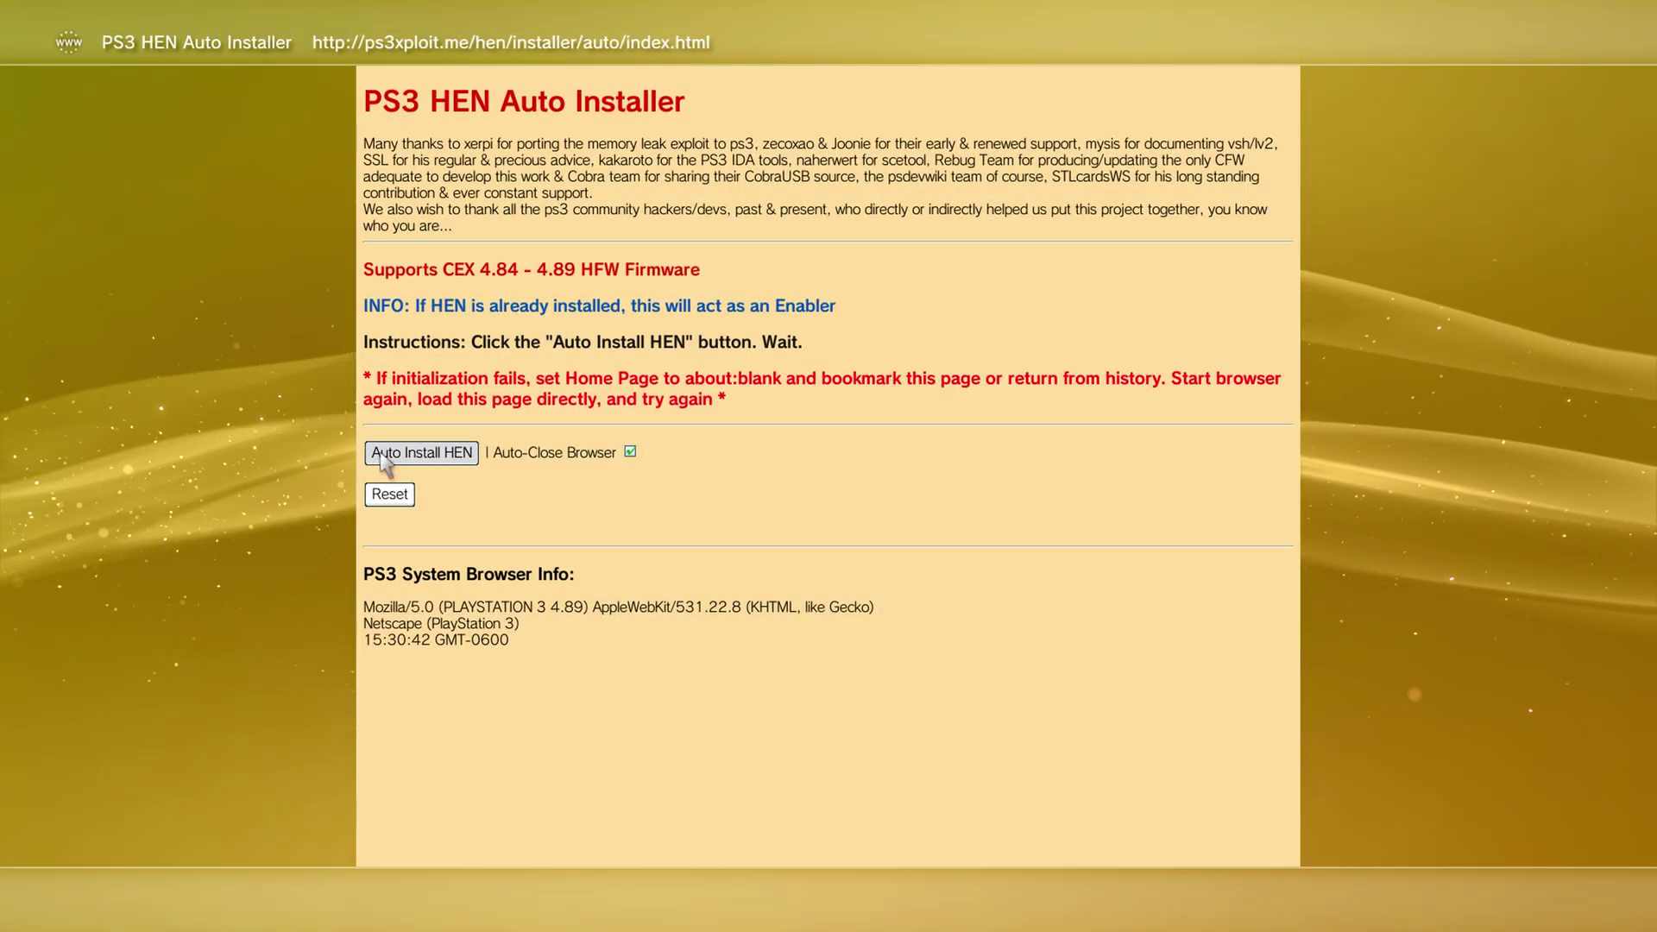
click(381, 457)
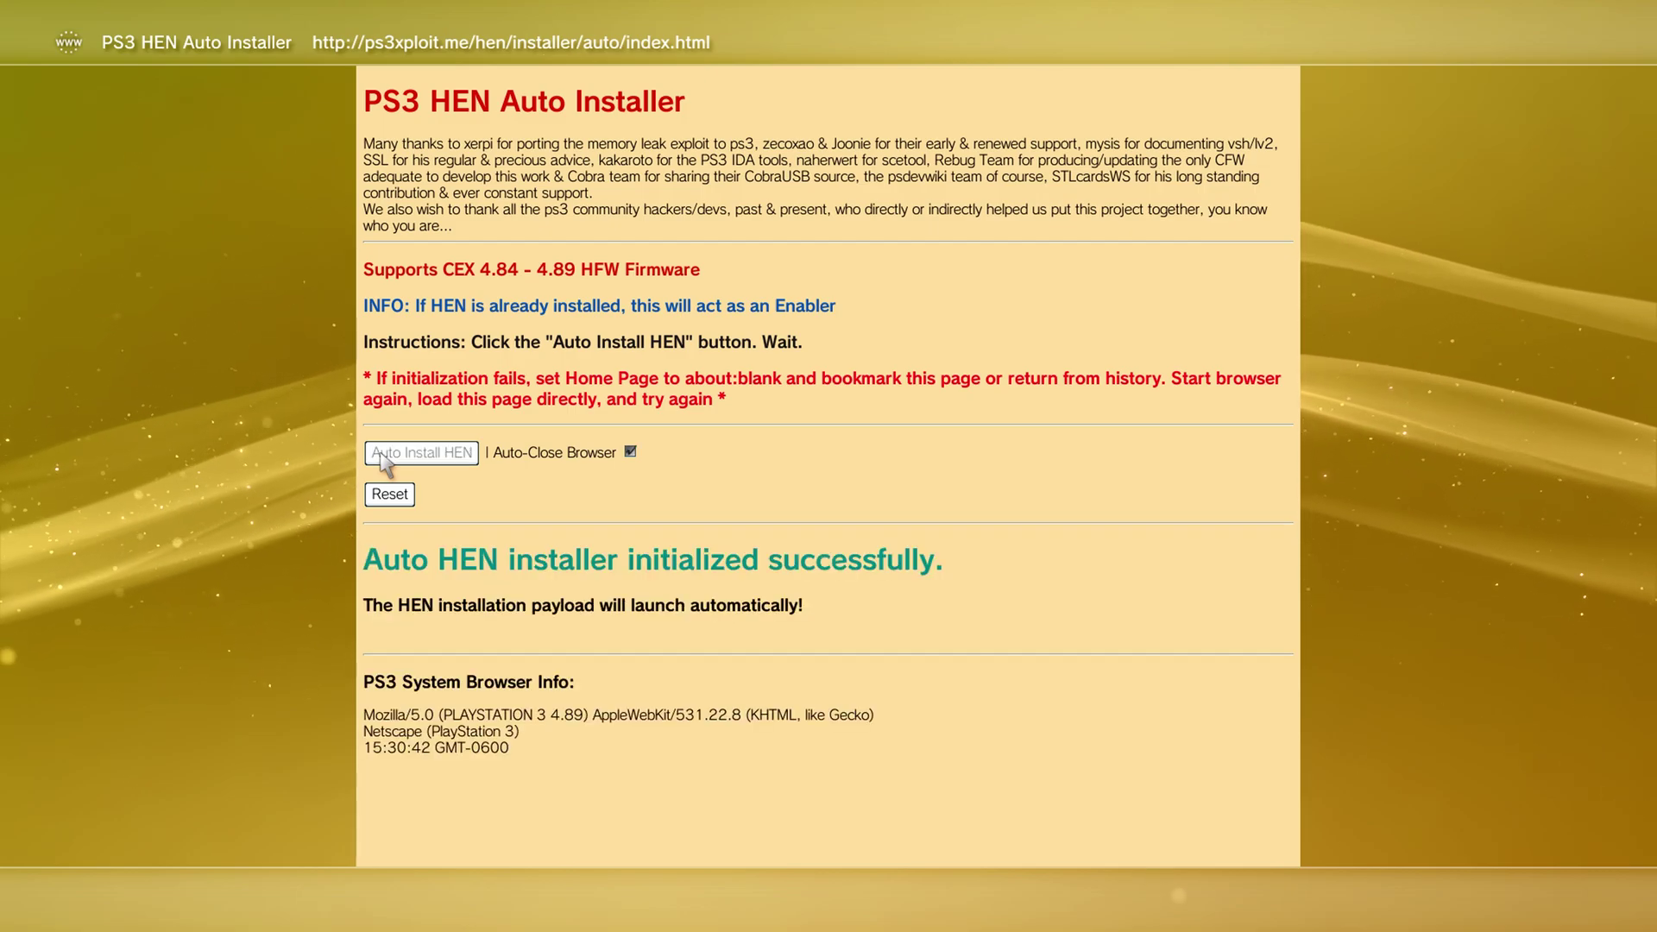
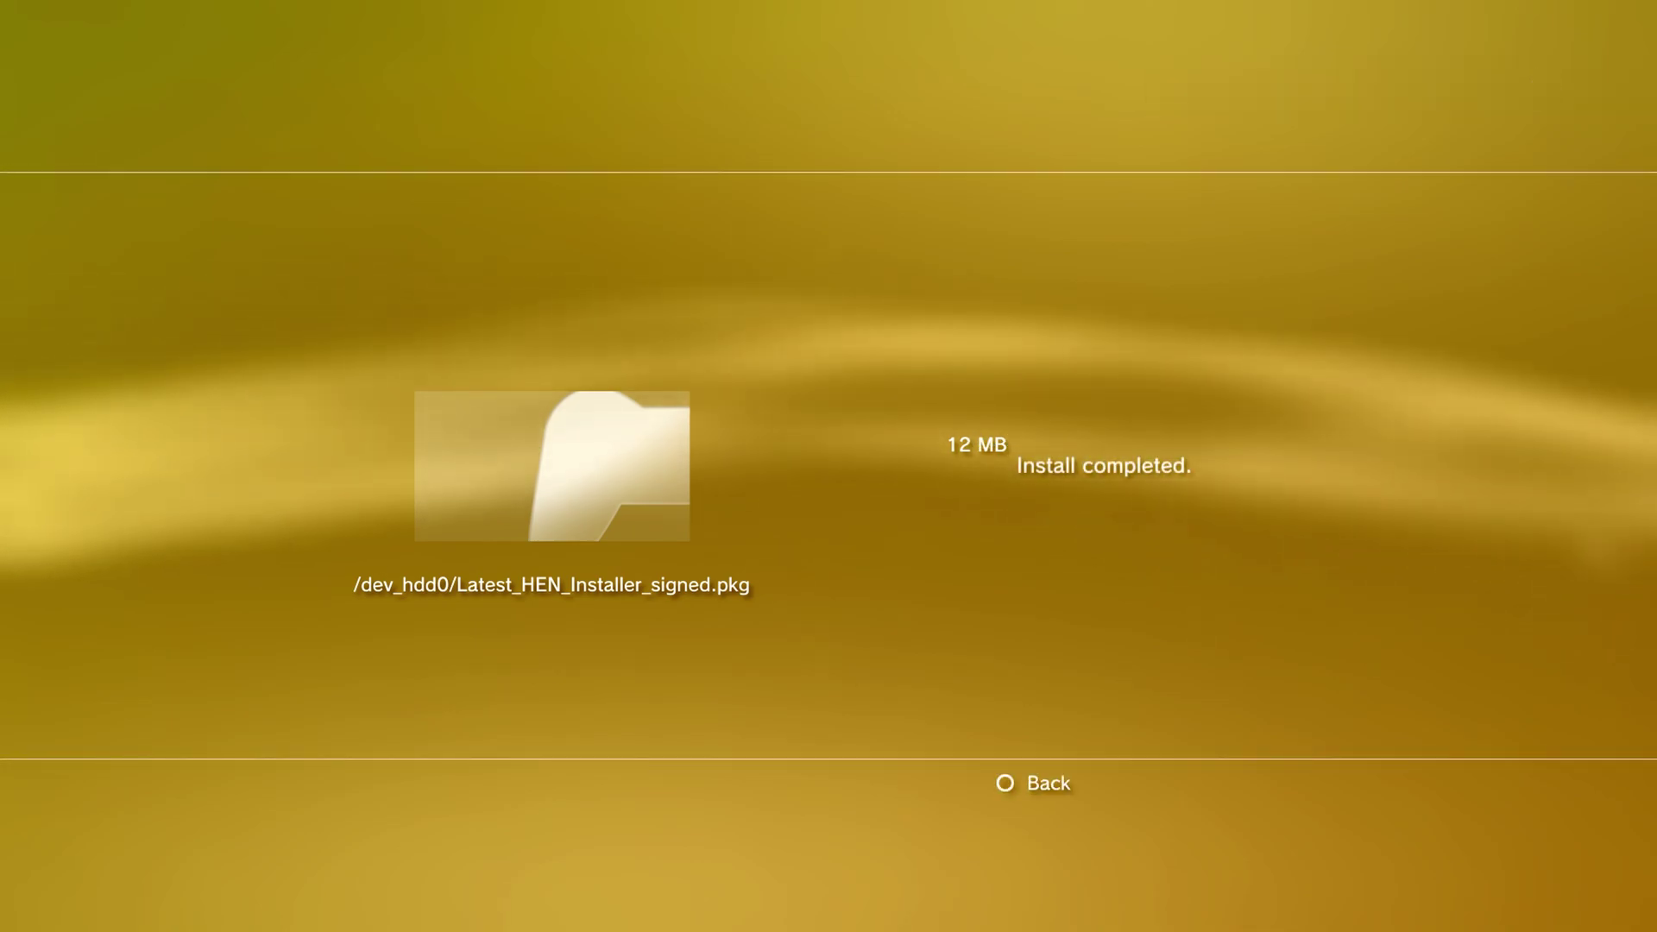
Close the HEN install-completed screen to return to the XMB's PlayStation Network category
key(Escape)
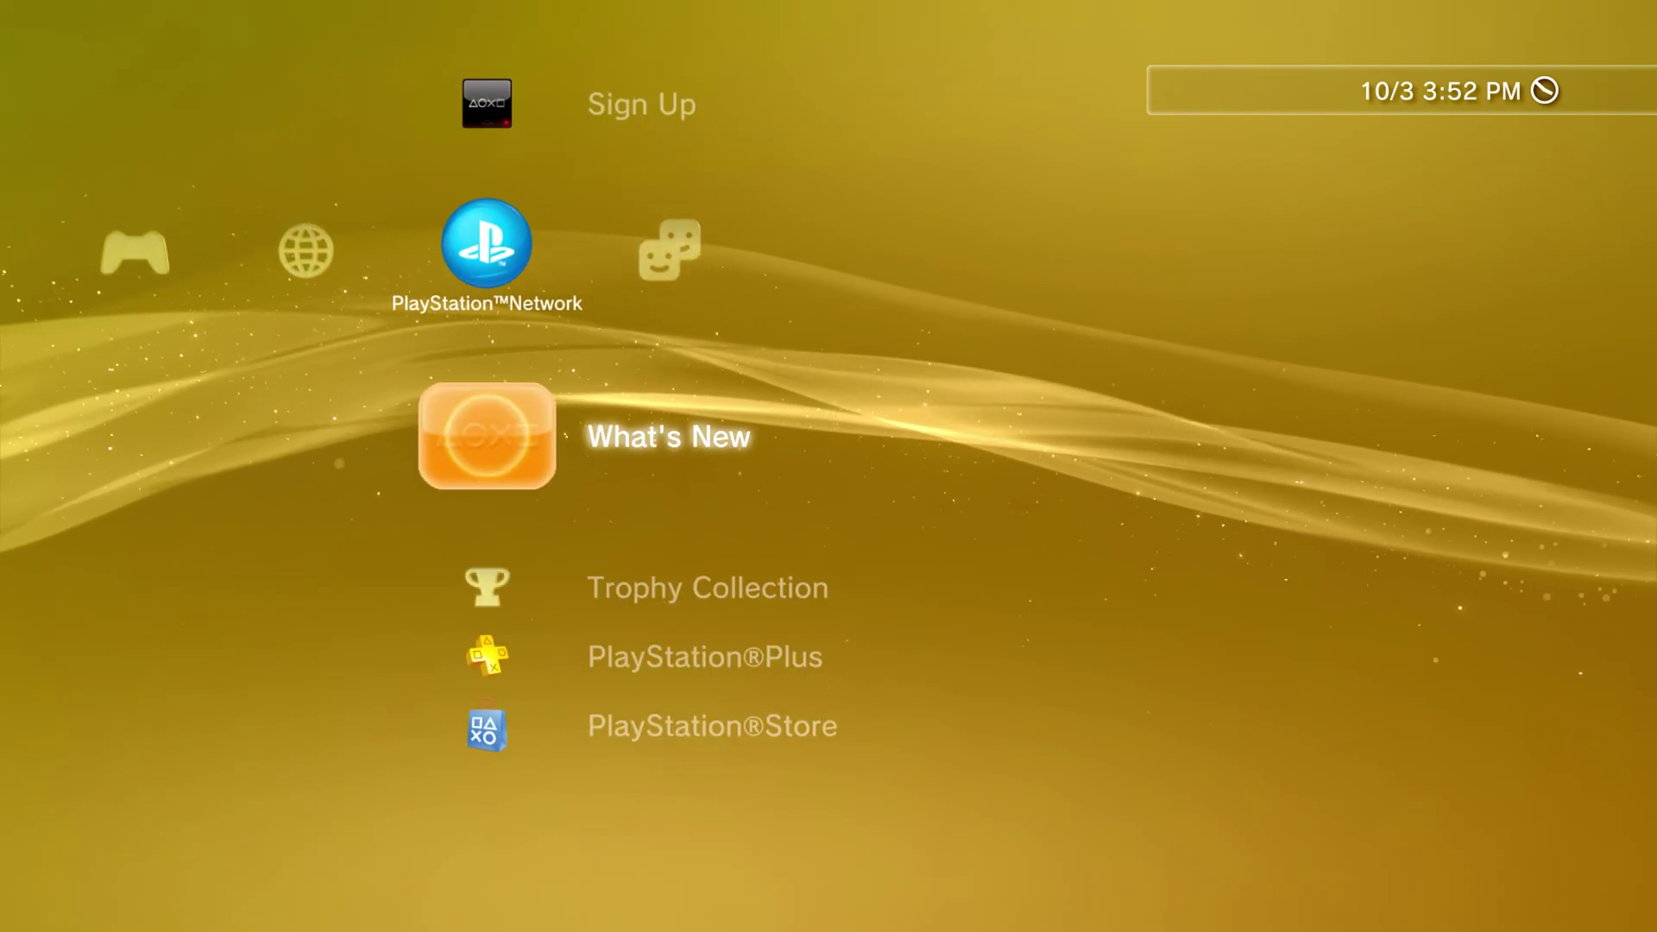
Run ★ Enable HEN from the Game column to activate PS3HEN 3.1.1 with webMAN 1.47.42 MOD
key(Left)
key(Left)
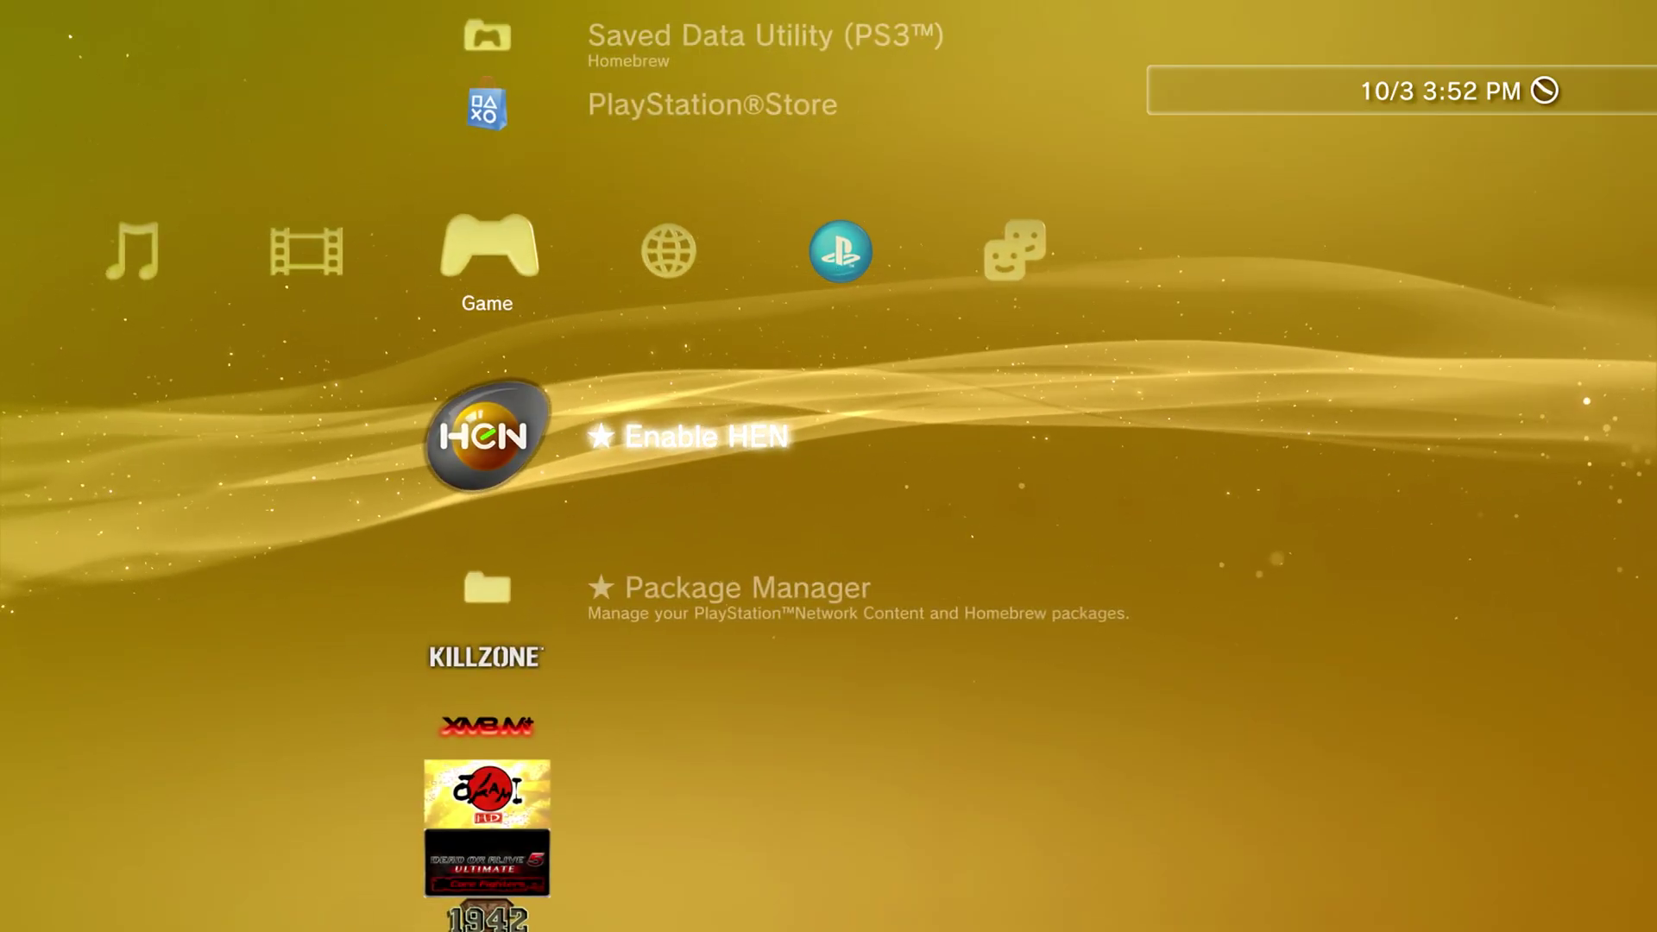
key(Right)
key(Right)
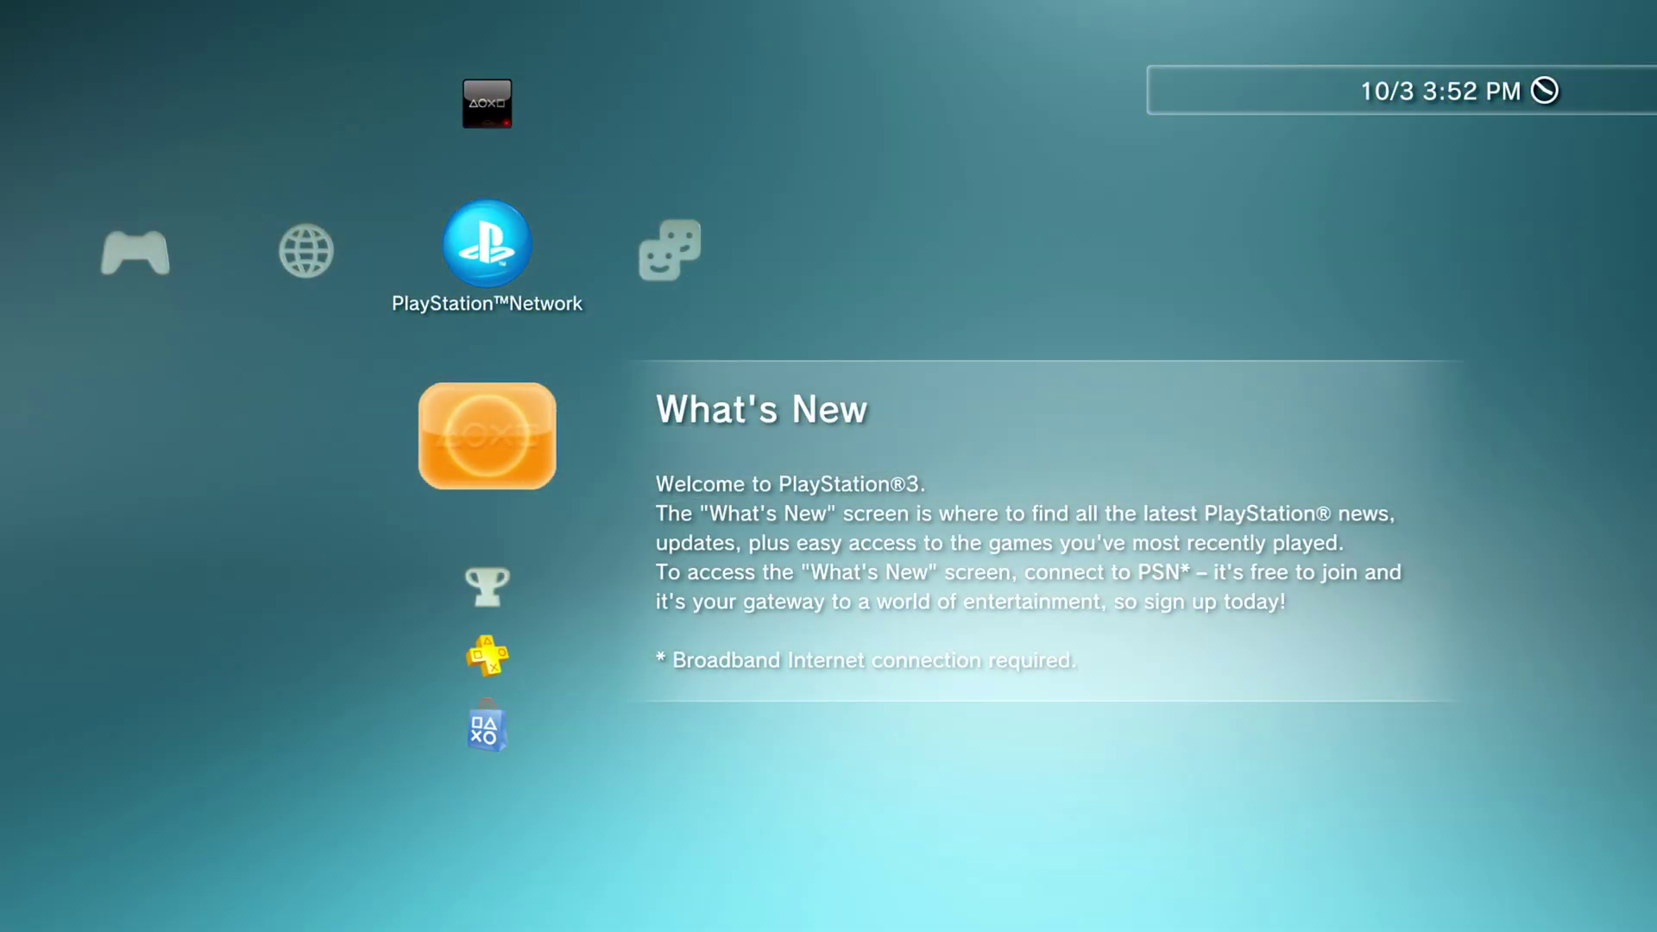
key(Left)
key(Left)
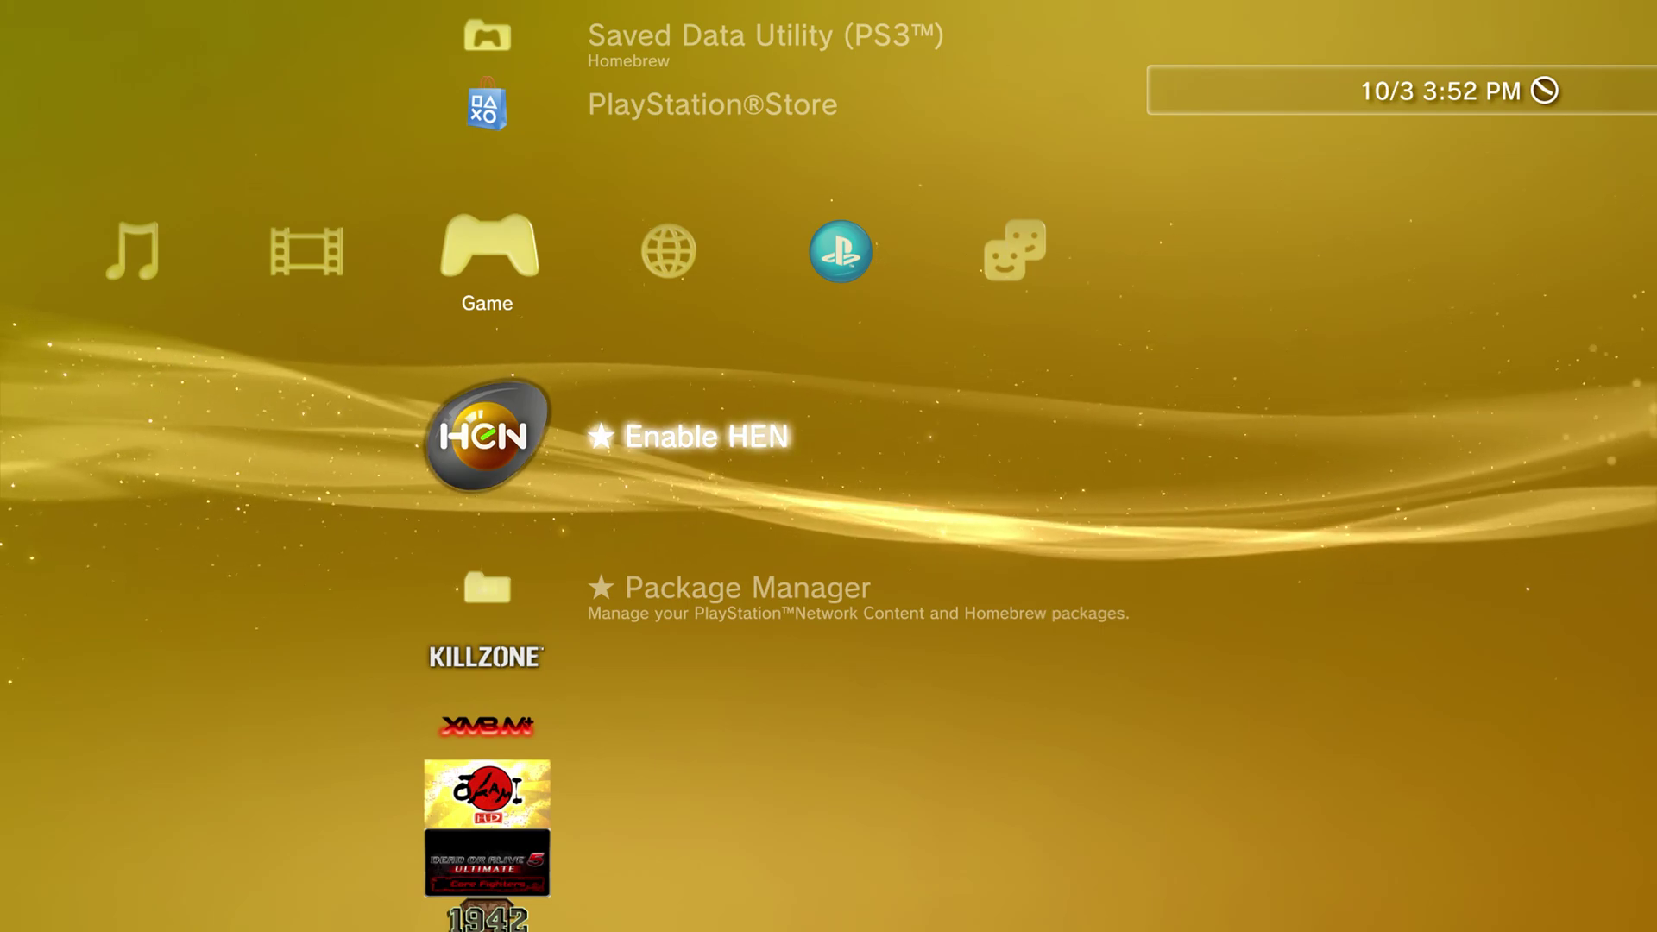
key(Return)
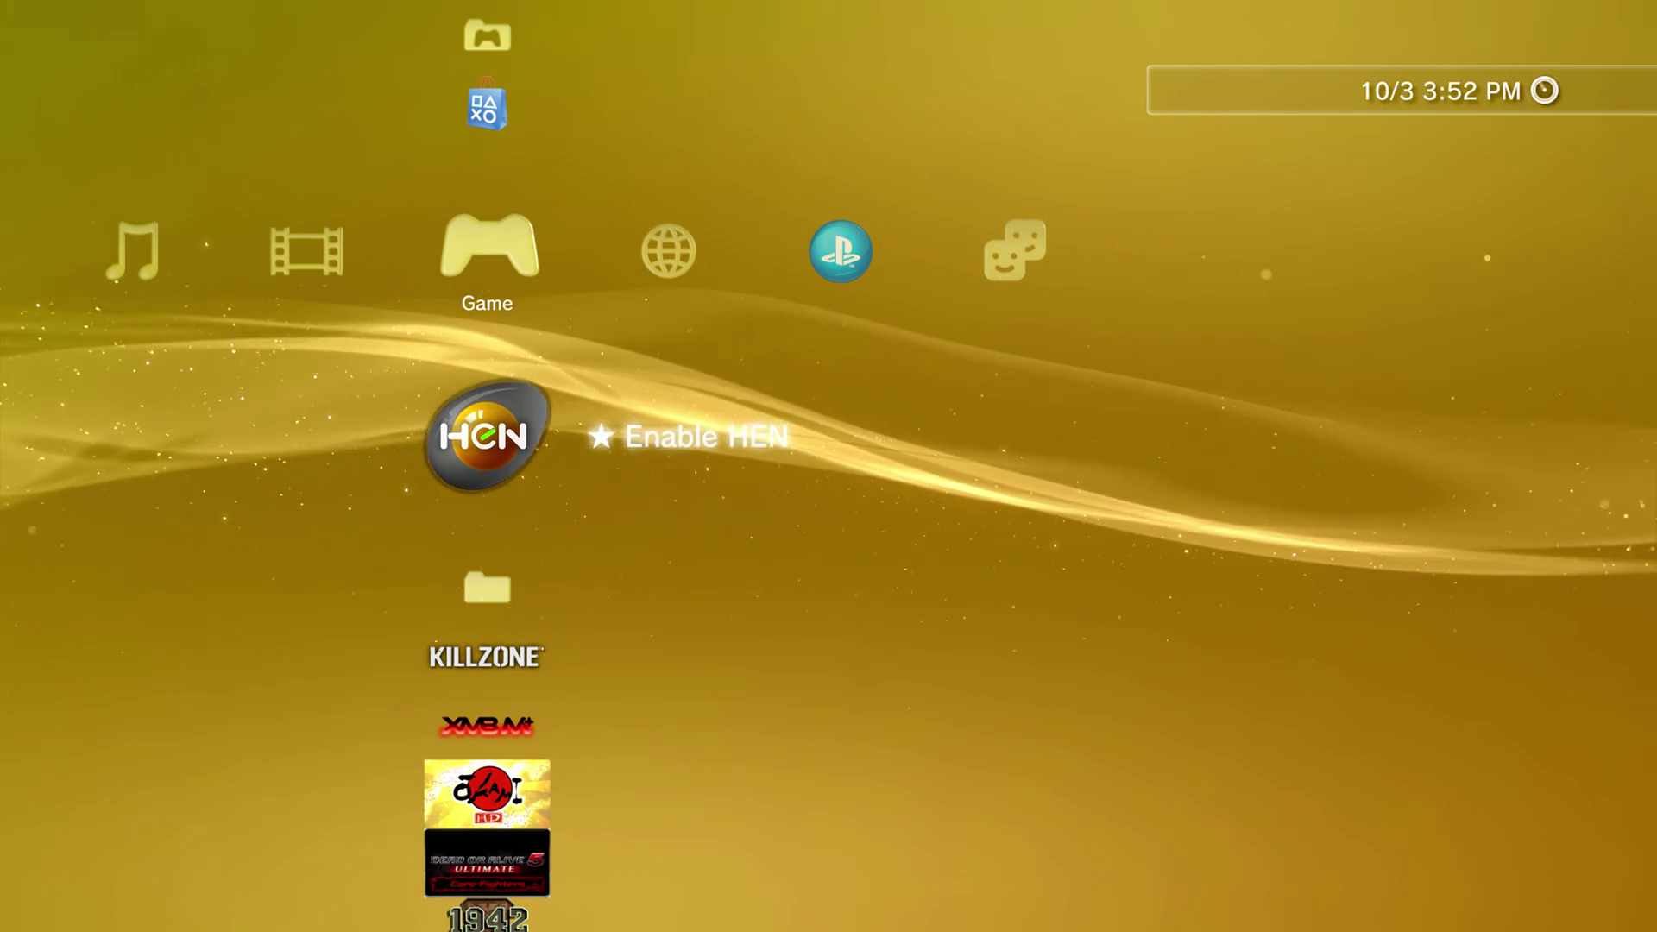
key(Return)
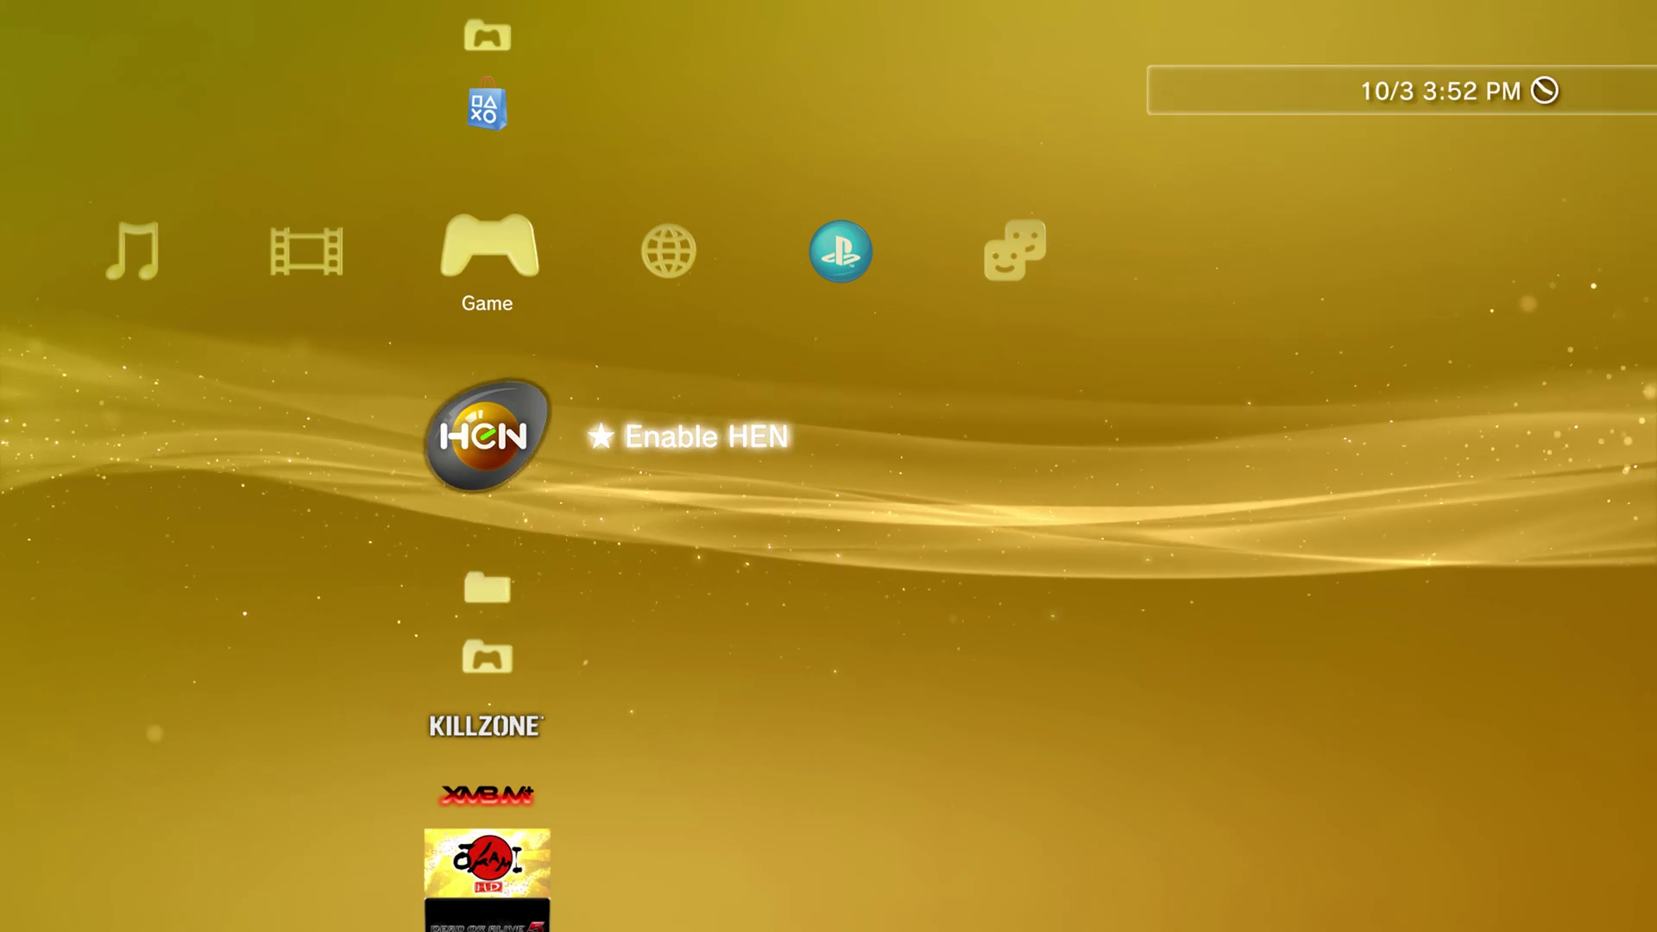
key(Left)
key(Left)
key(Left)
key(Left)
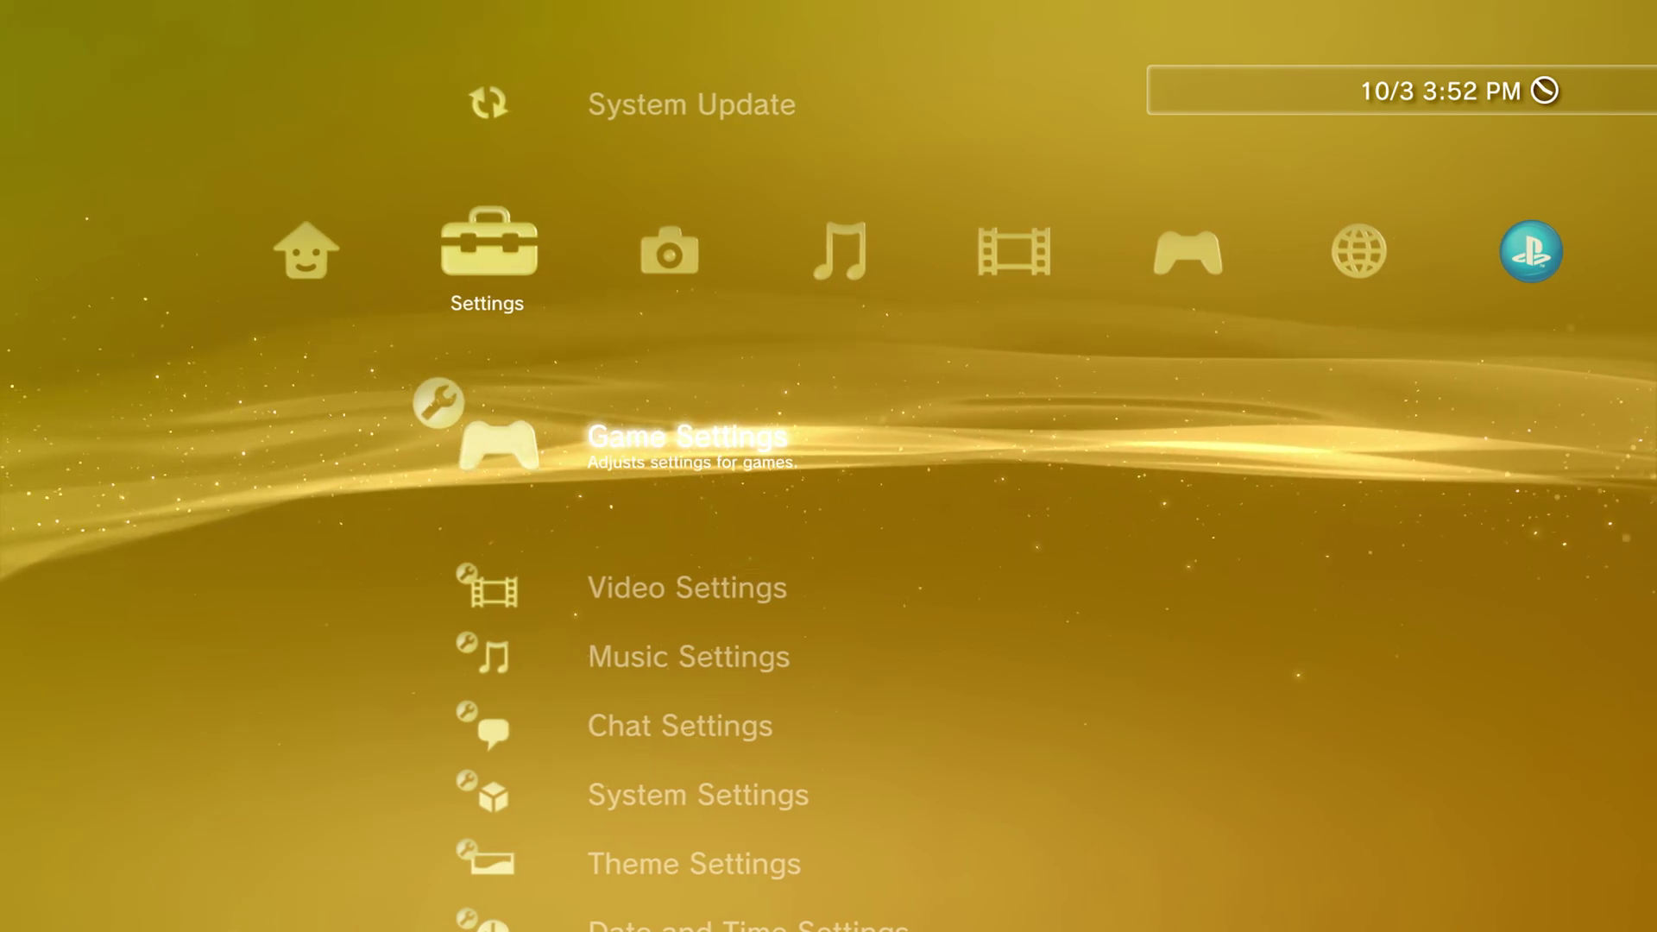
Turn System Settings' Display [What's New] off, then go to ★ Package Manager in the Game column
key(Down)
key(Down)
key(Down)
key(Down)
key(Return)
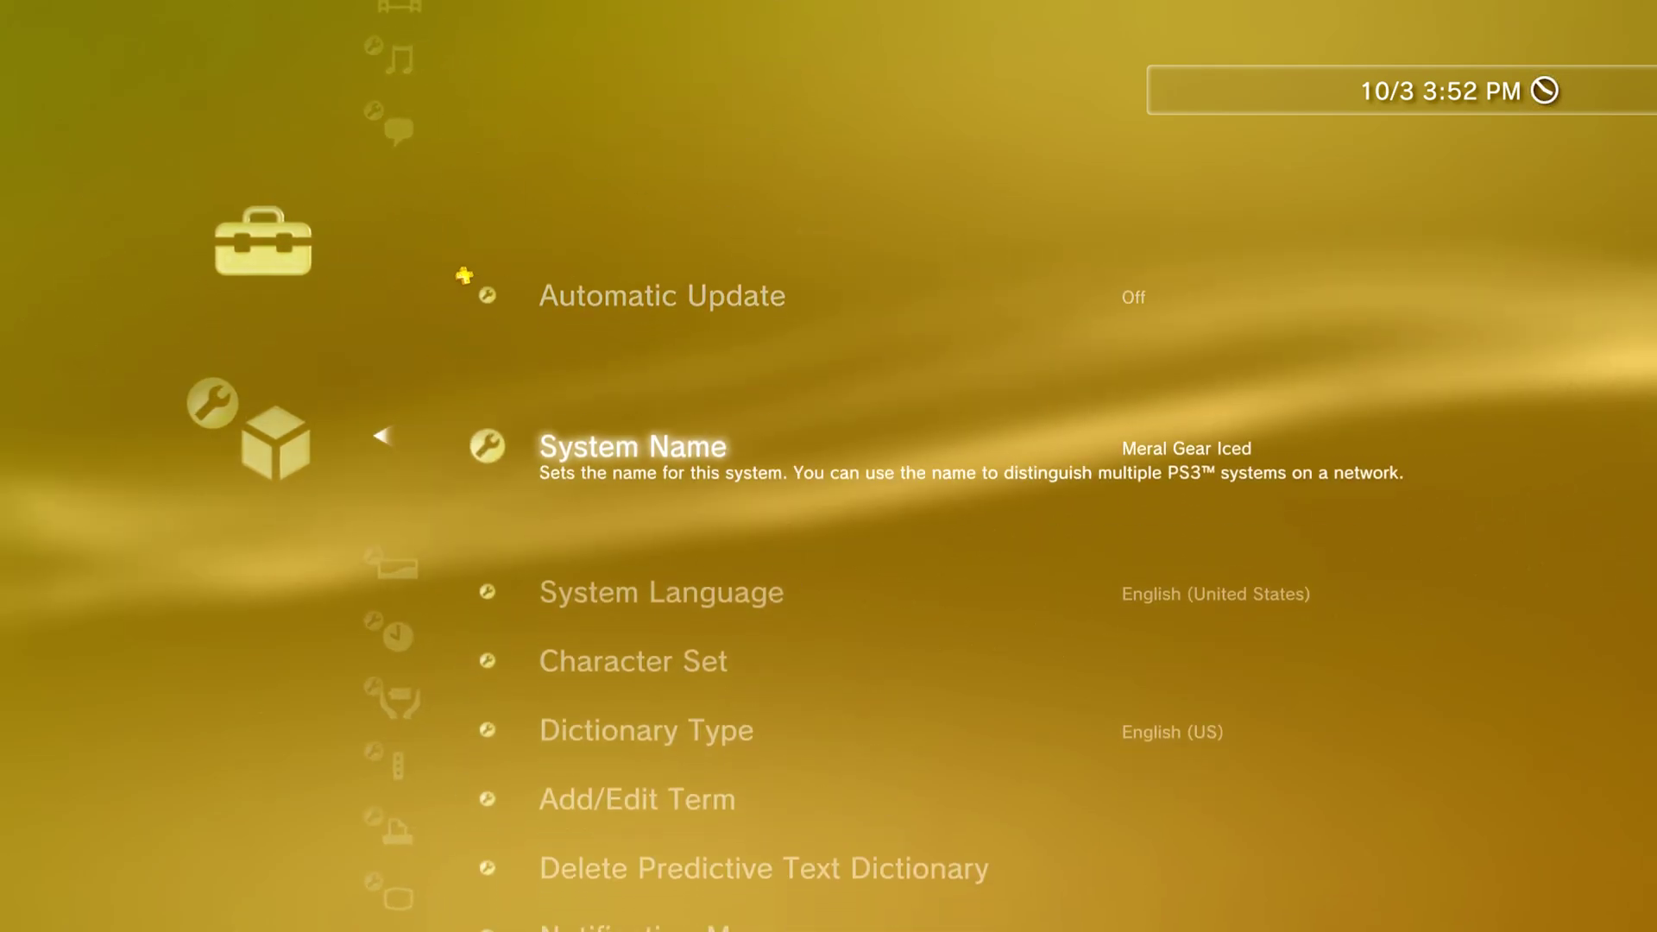
key(Down)
key(Down)
key(Down)
key(Down)
key(Down)
key(Down)
key(Down)
key(Down)
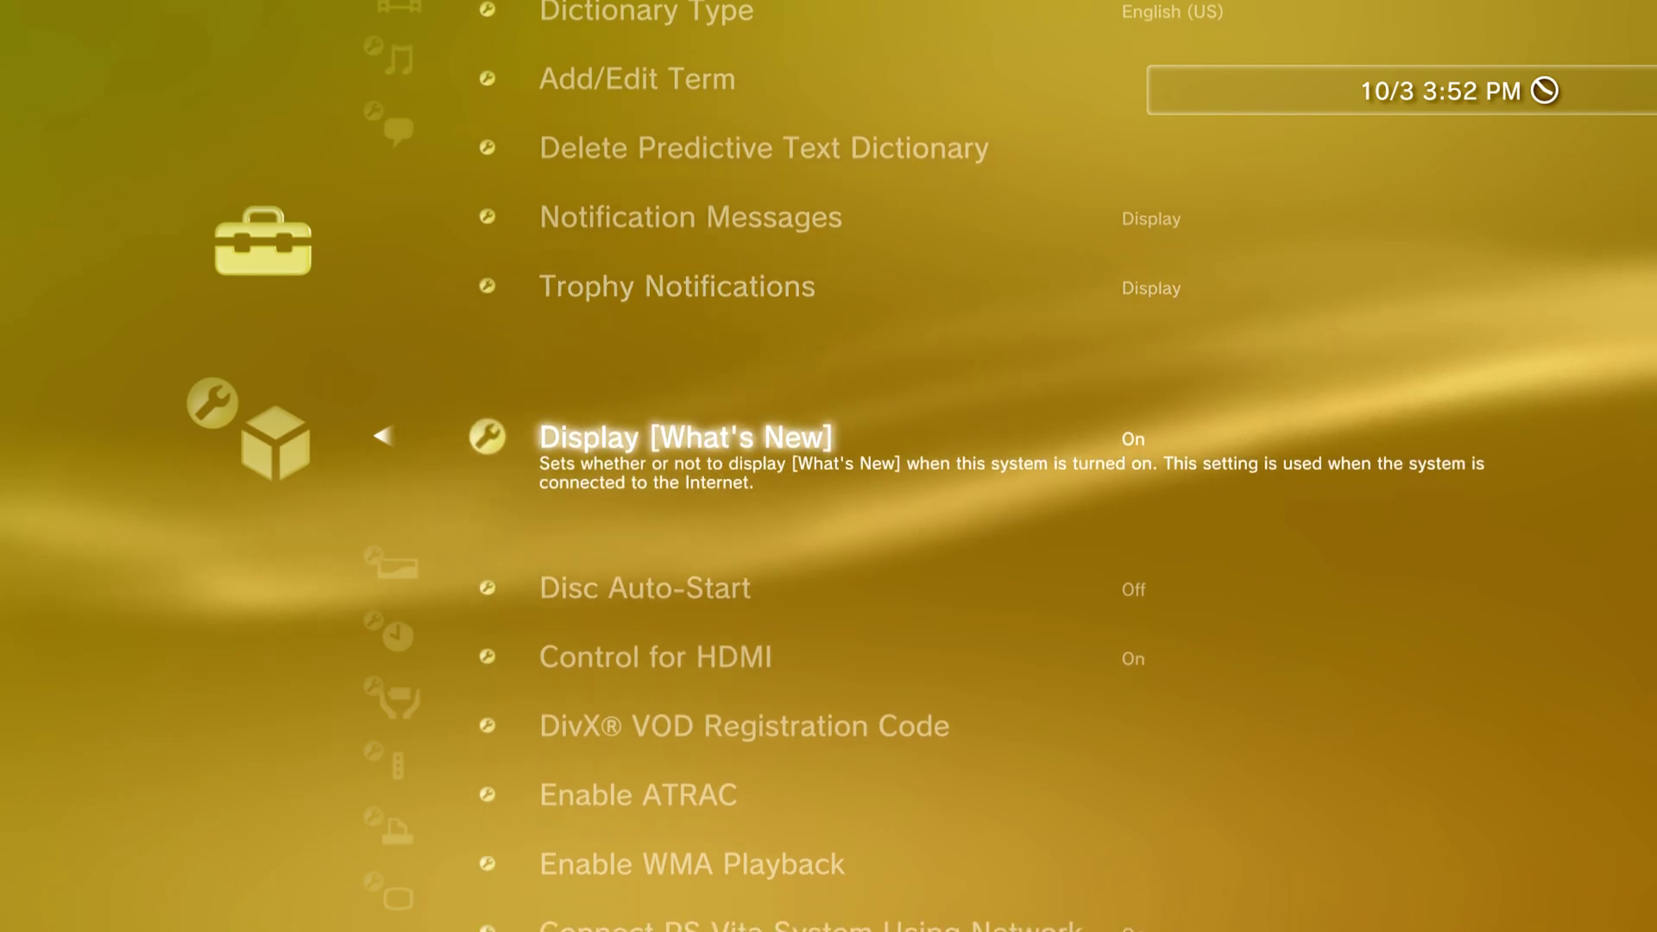
key(Return)
key(Down)
key(Return)
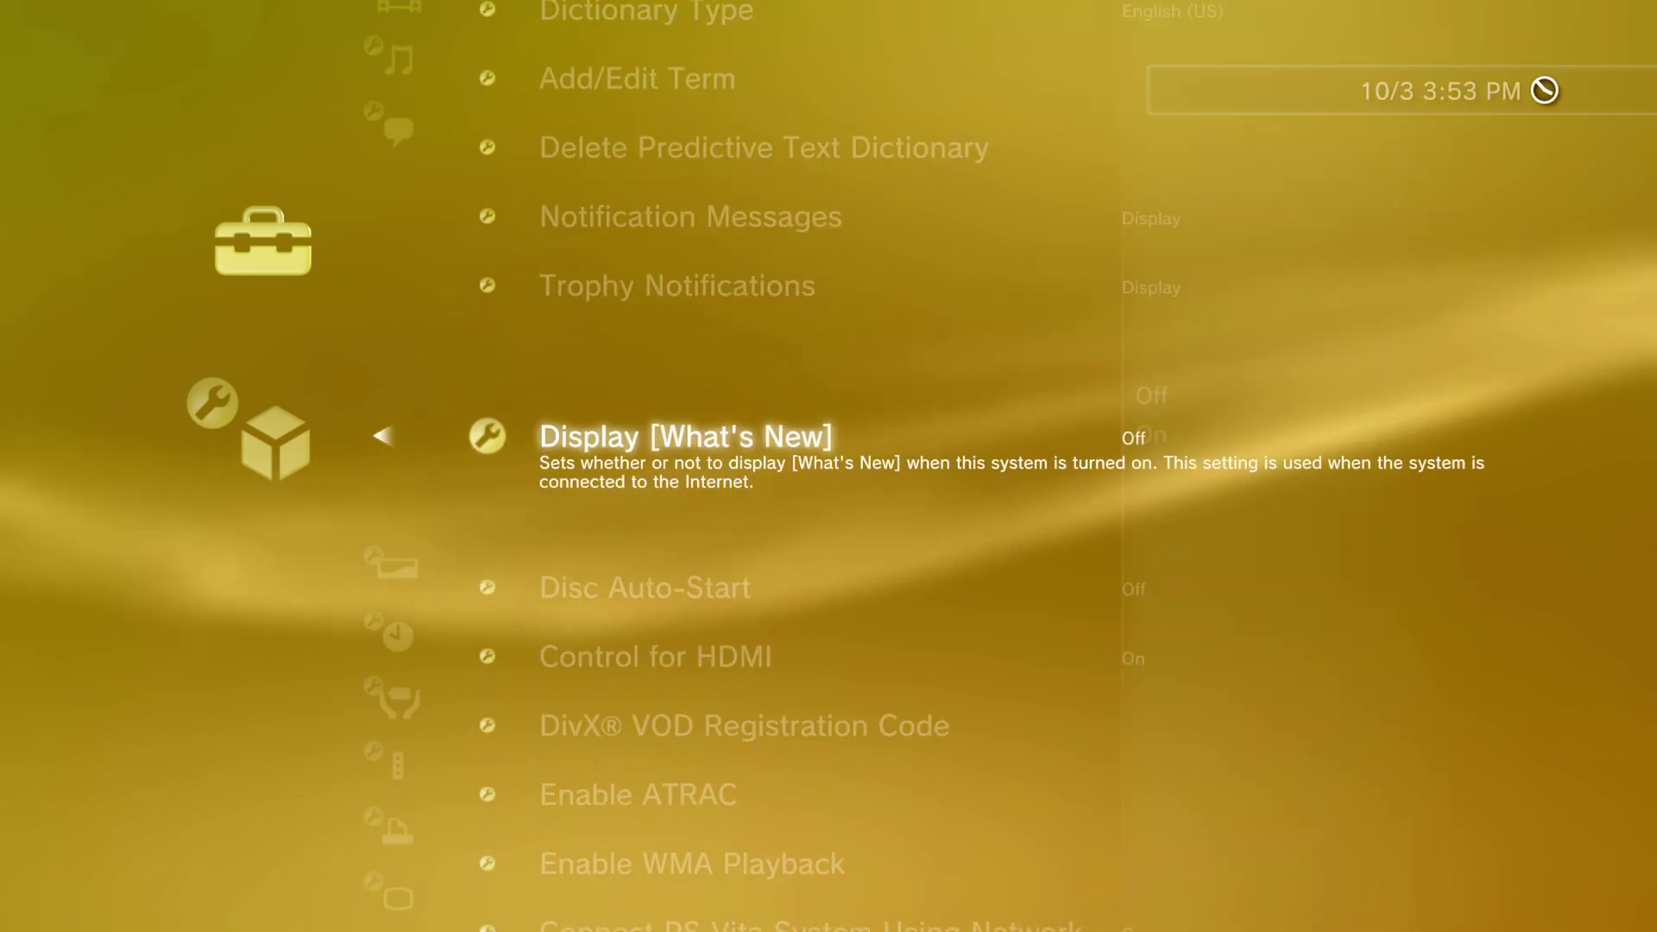
key(Escape)
key(Right)
key(Right)
key(Right)
key(Right)
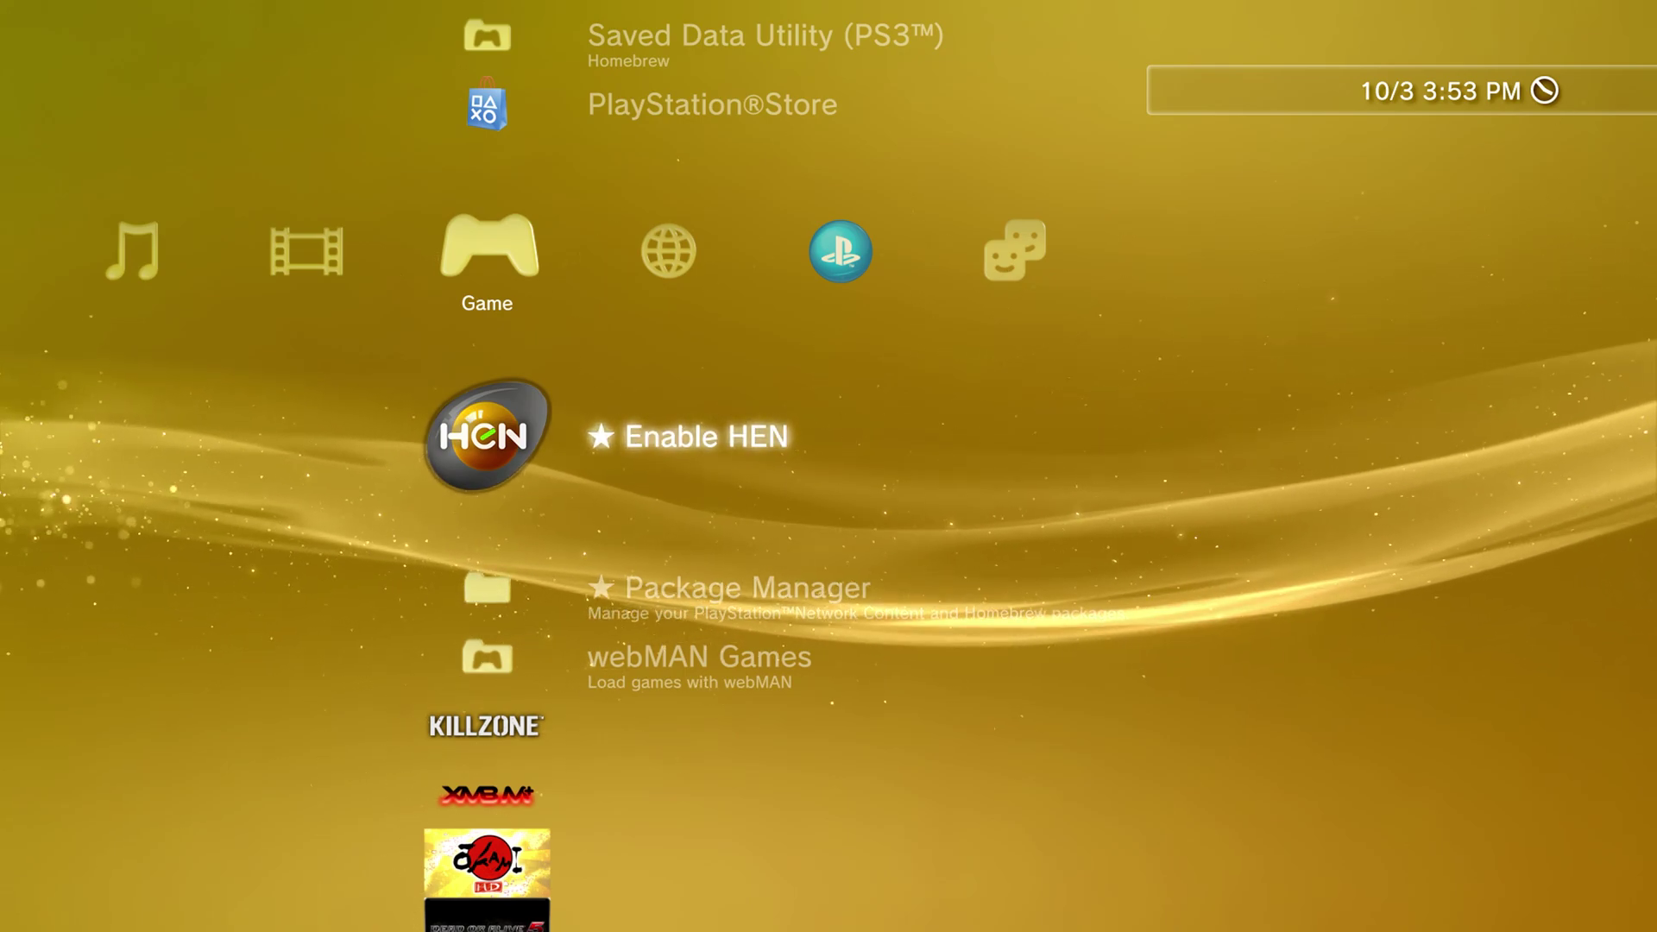
key(Down)
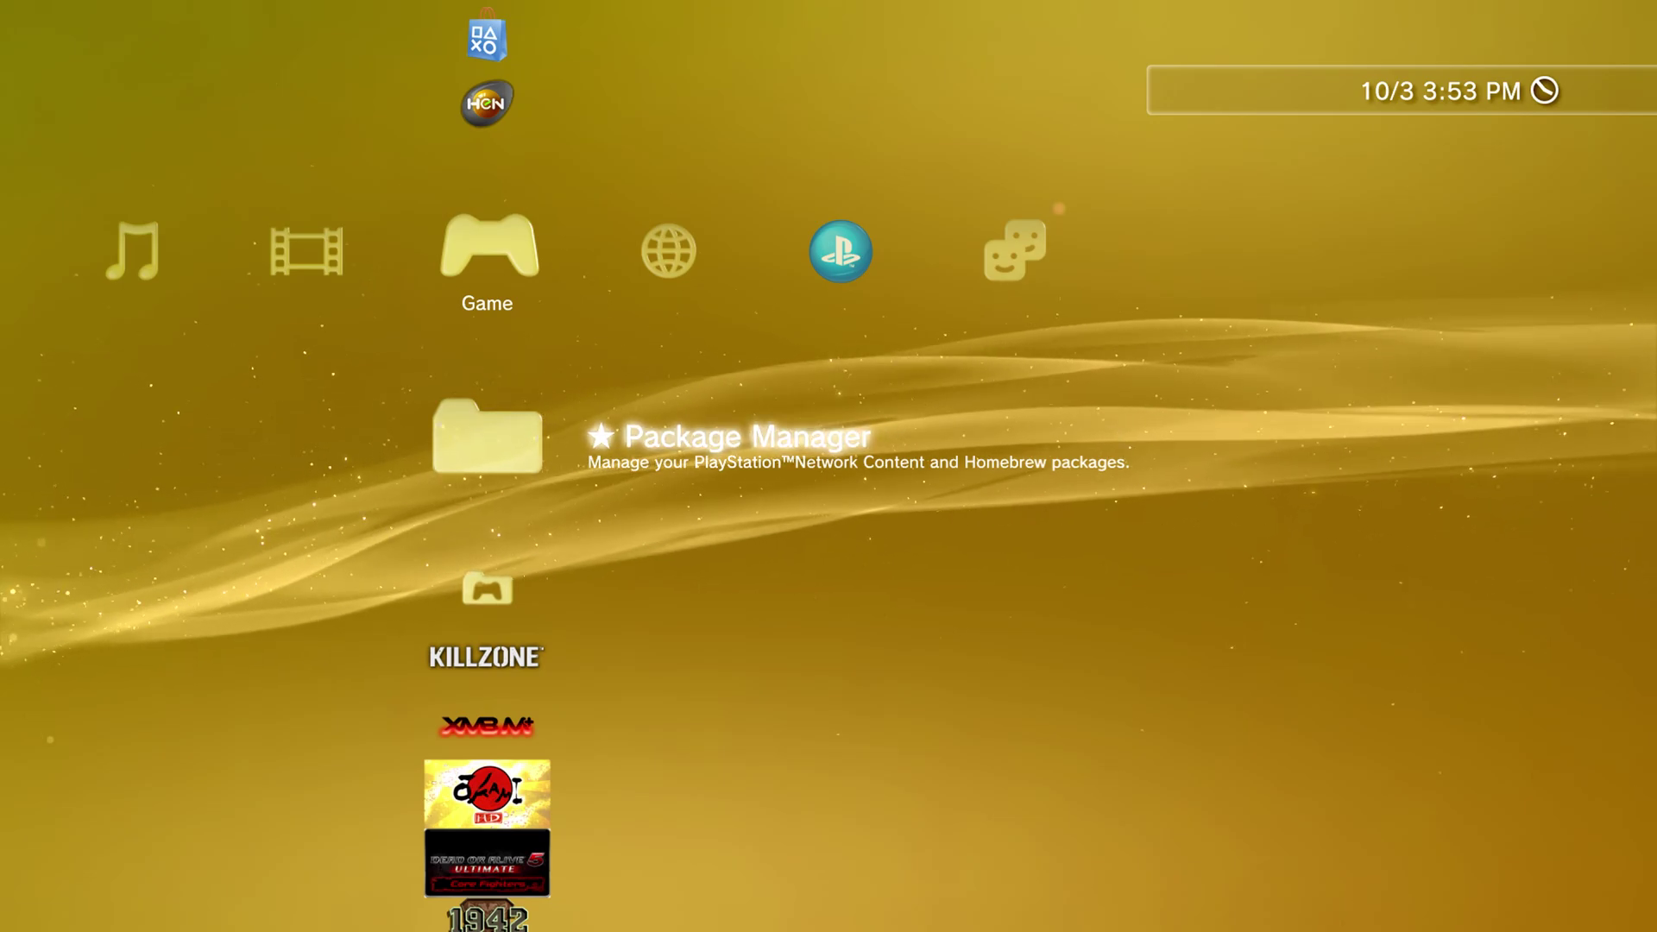
key(Return)
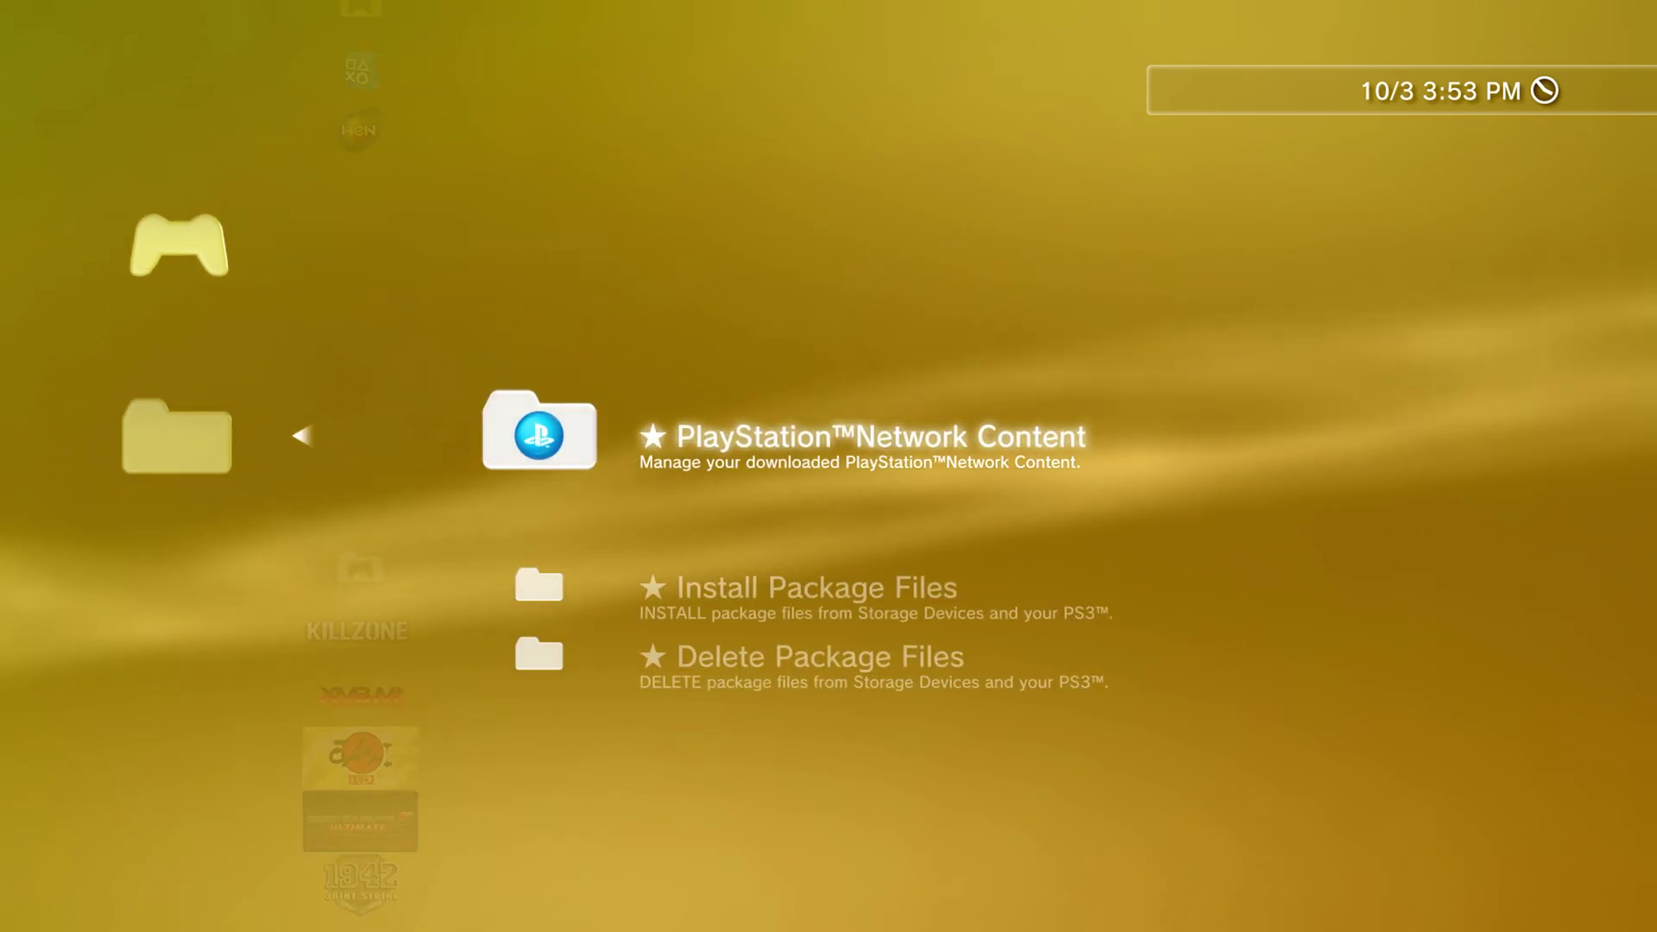
key(Down)
key(Return)
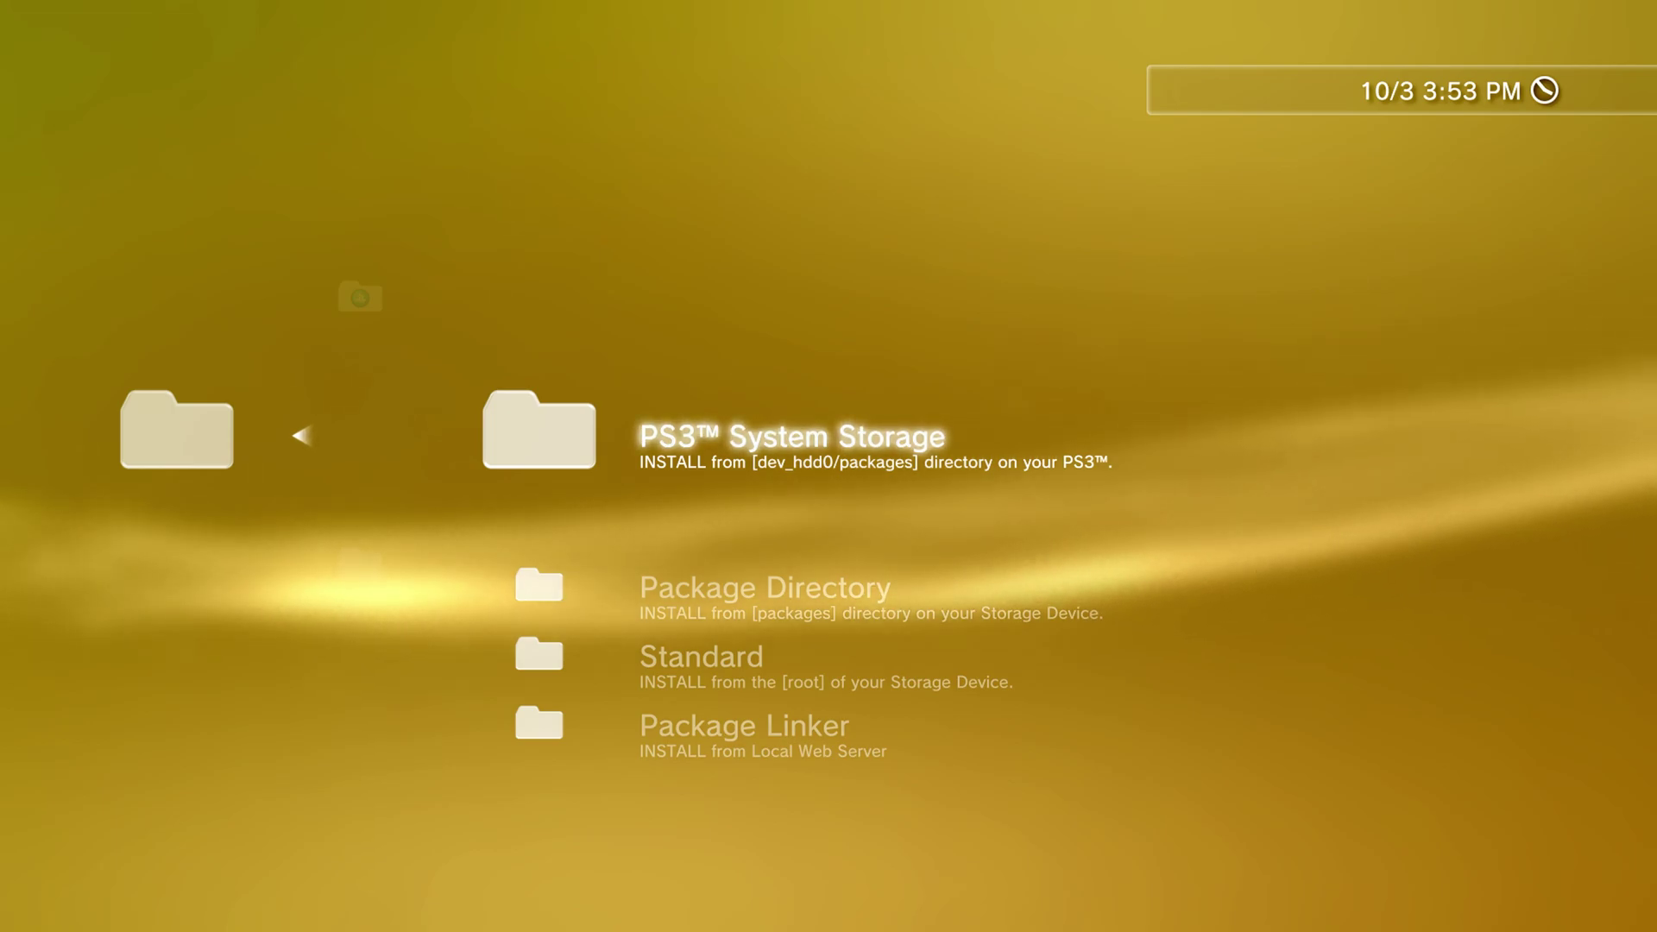
key(Down)
key(Down)
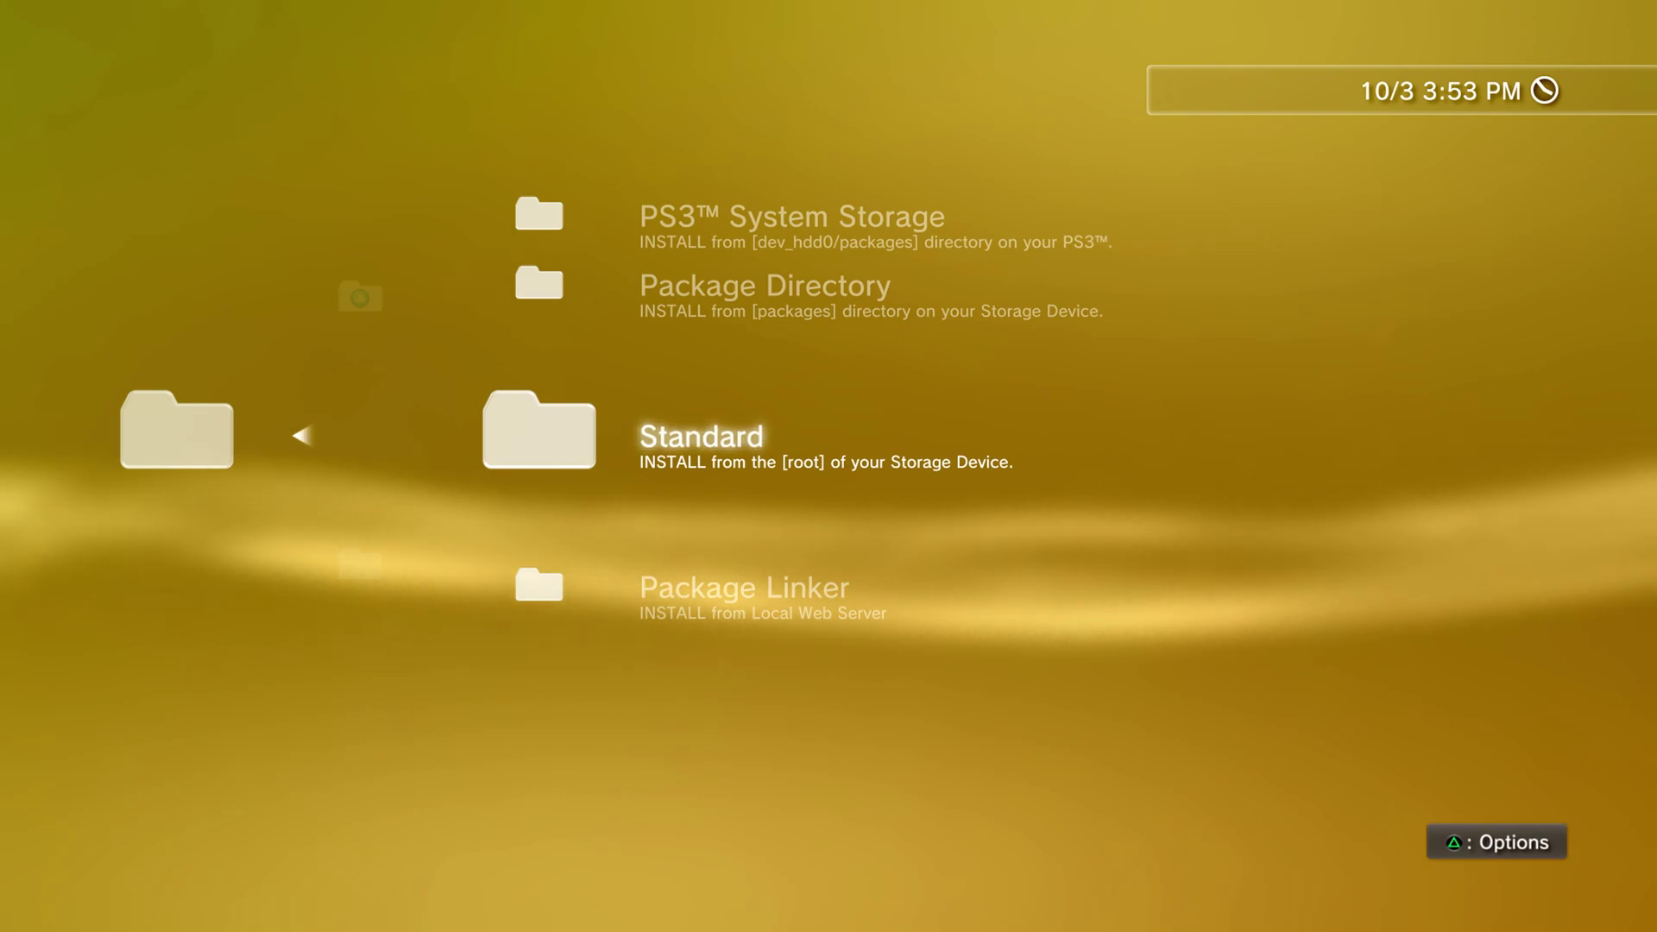
key(Return)
key(Escape)
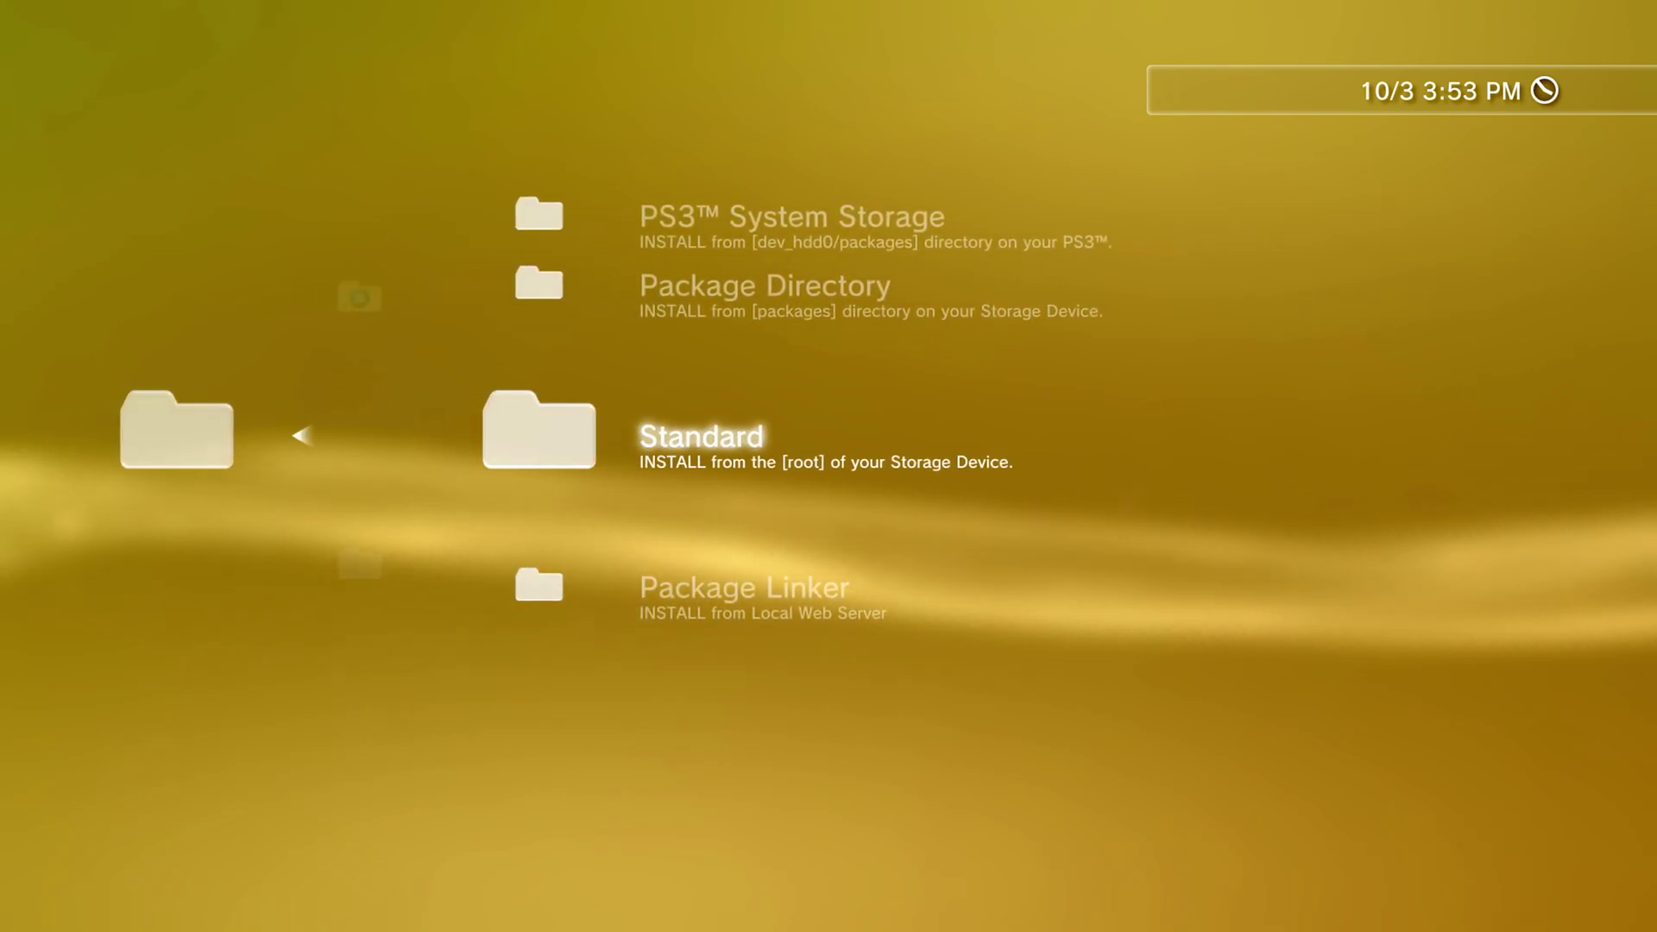
key(Escape)
key(Up)
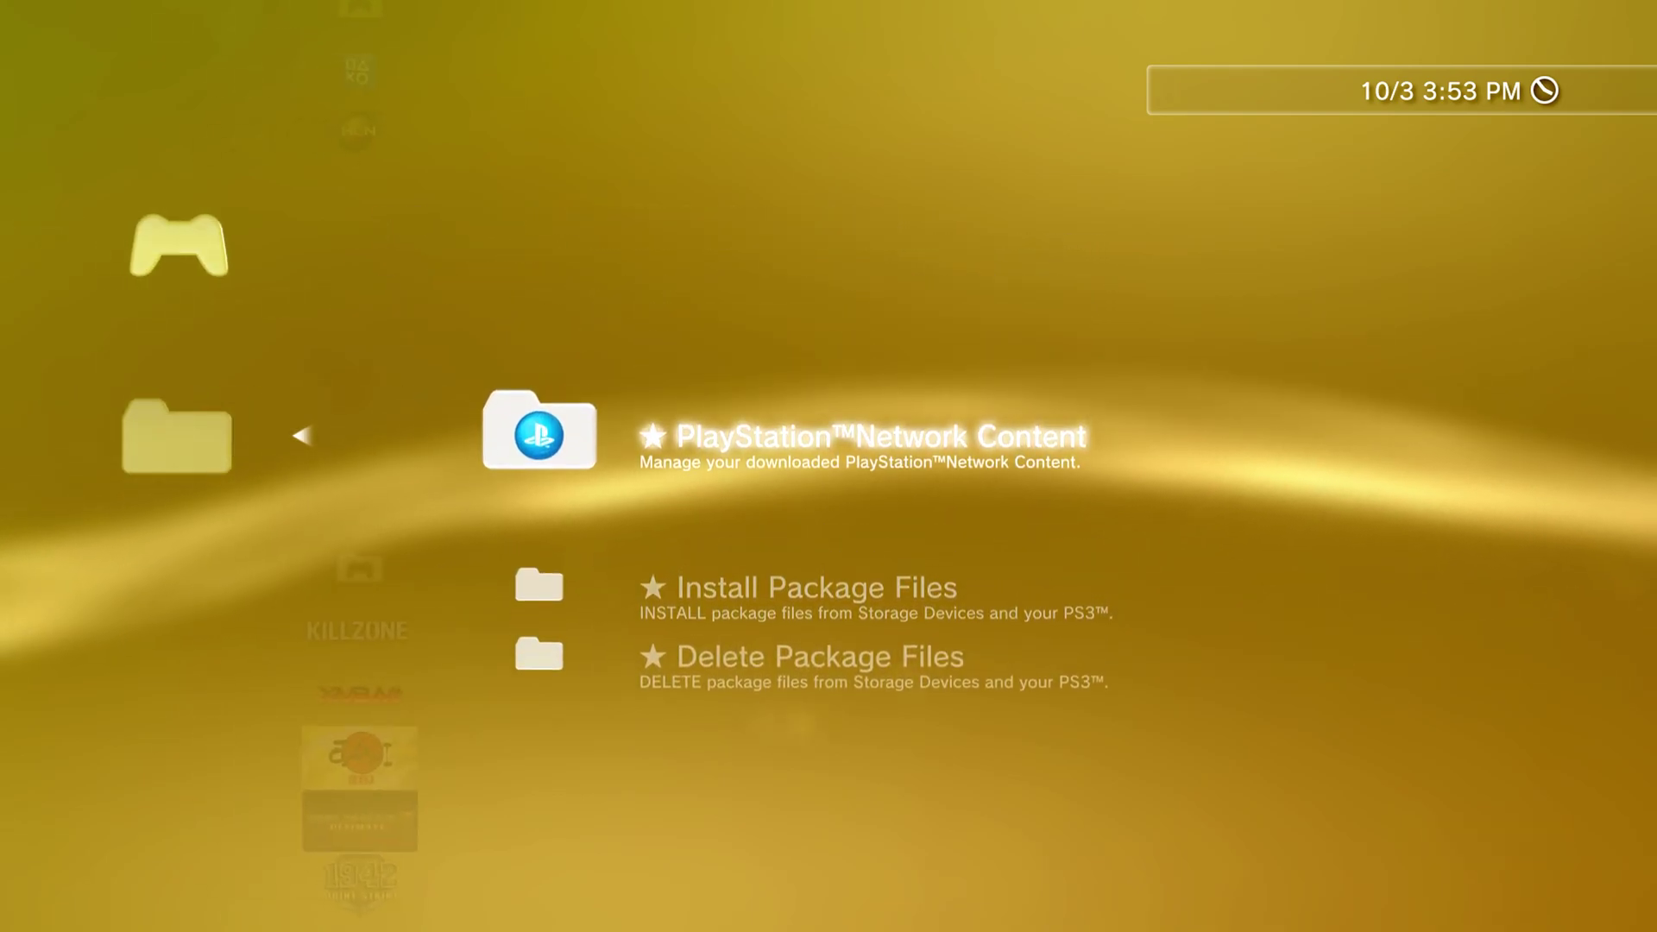
key(Return)
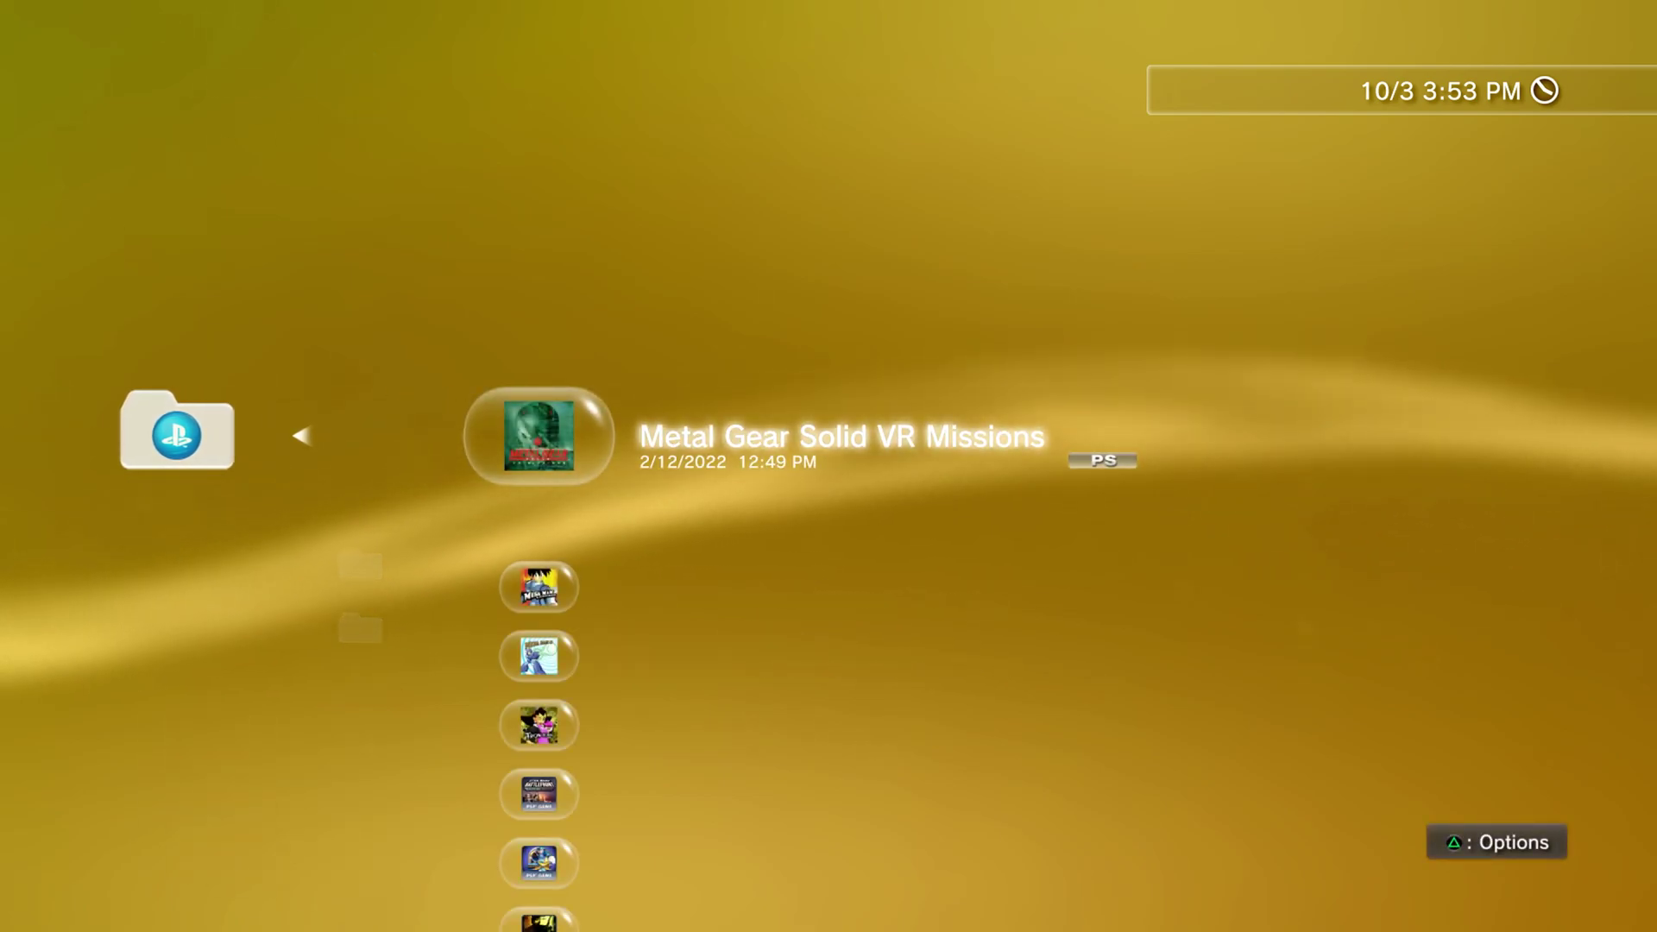
key(Down)
key(Down)
key(Down)
key(Down)
key(Down)
key(Down)
key(Down)
key(Down)
key(Down)
key(Down)
key(Down)
key(Down)
key(Down)
key(Down)
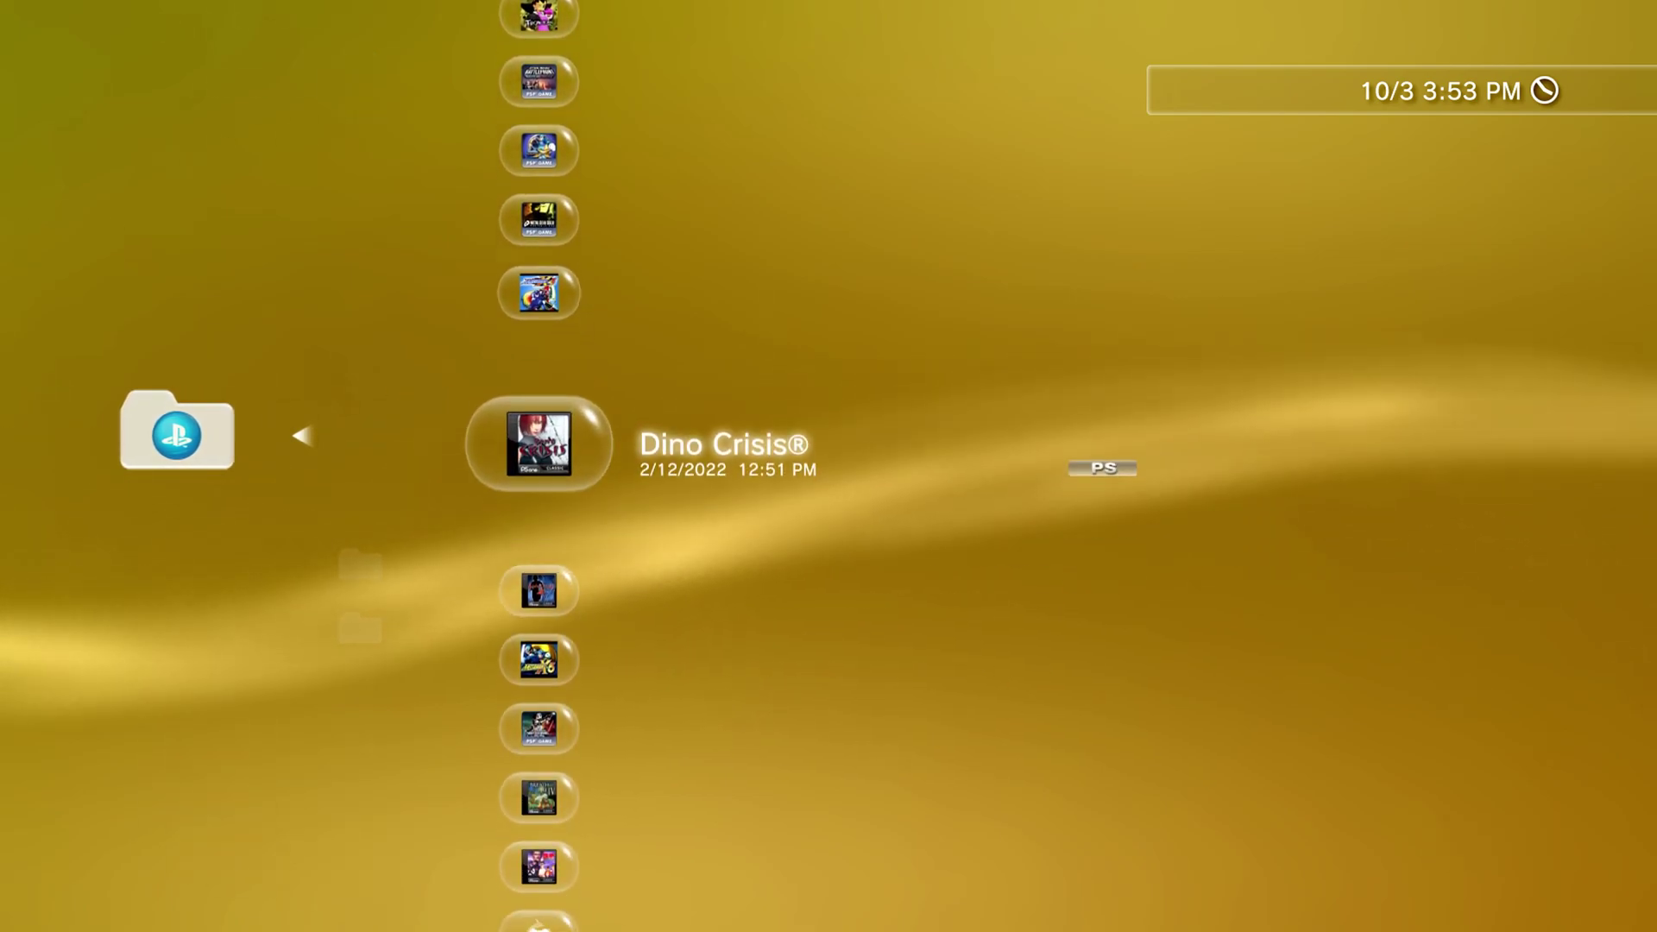
key(Down)
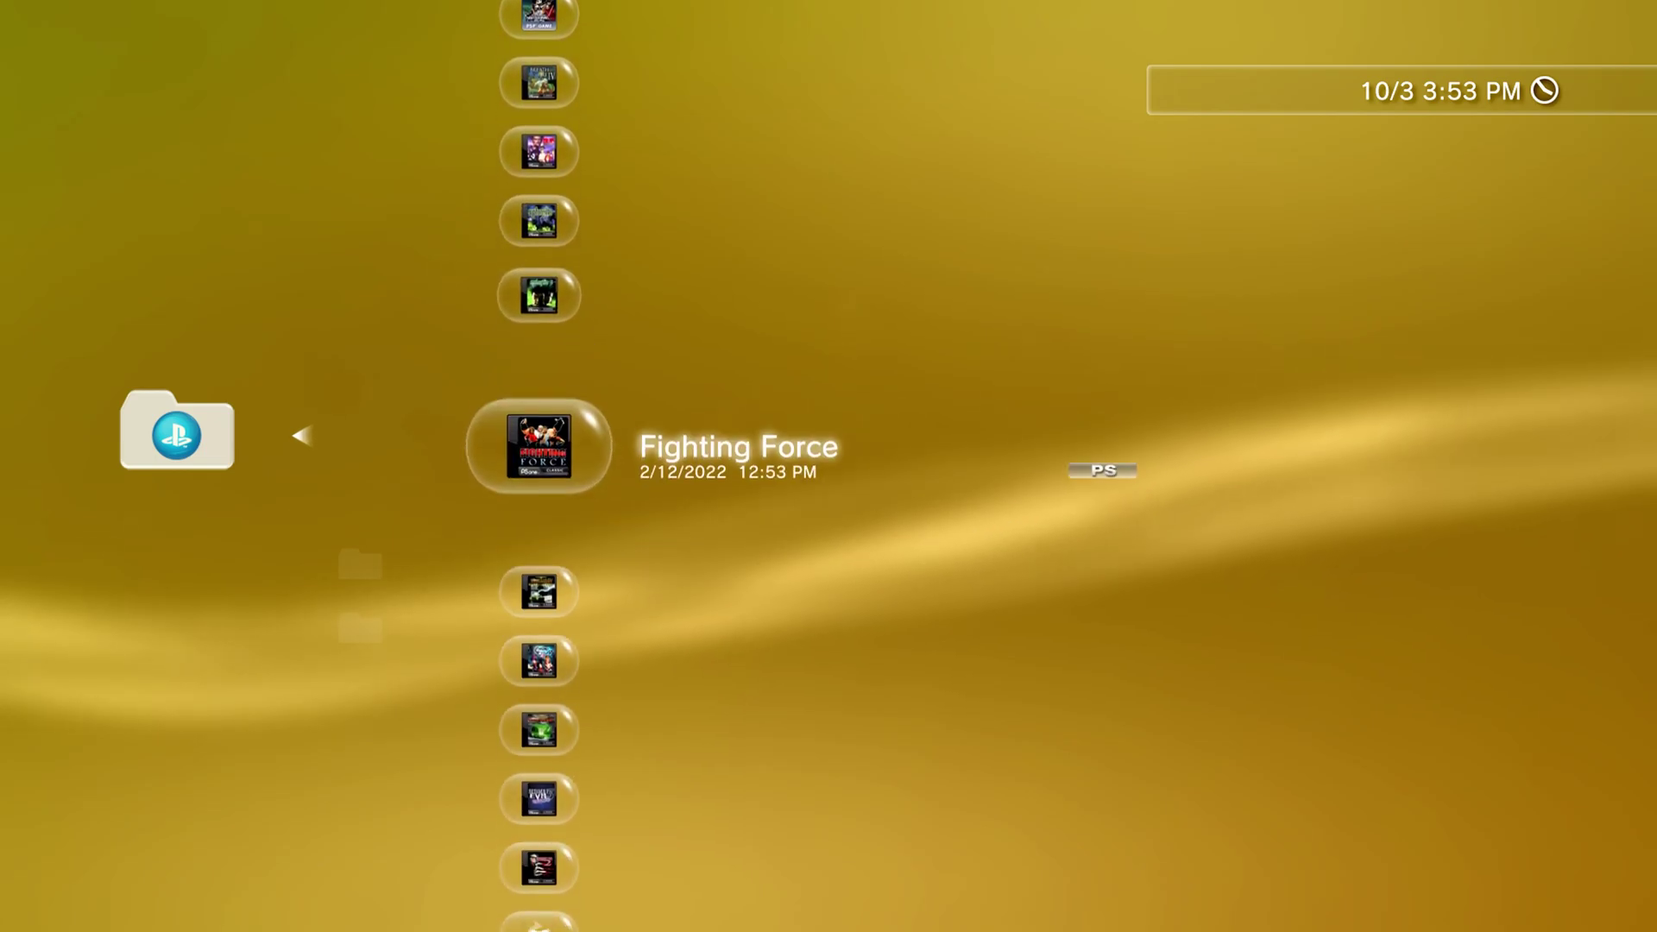
key(Escape)
key(Escape)
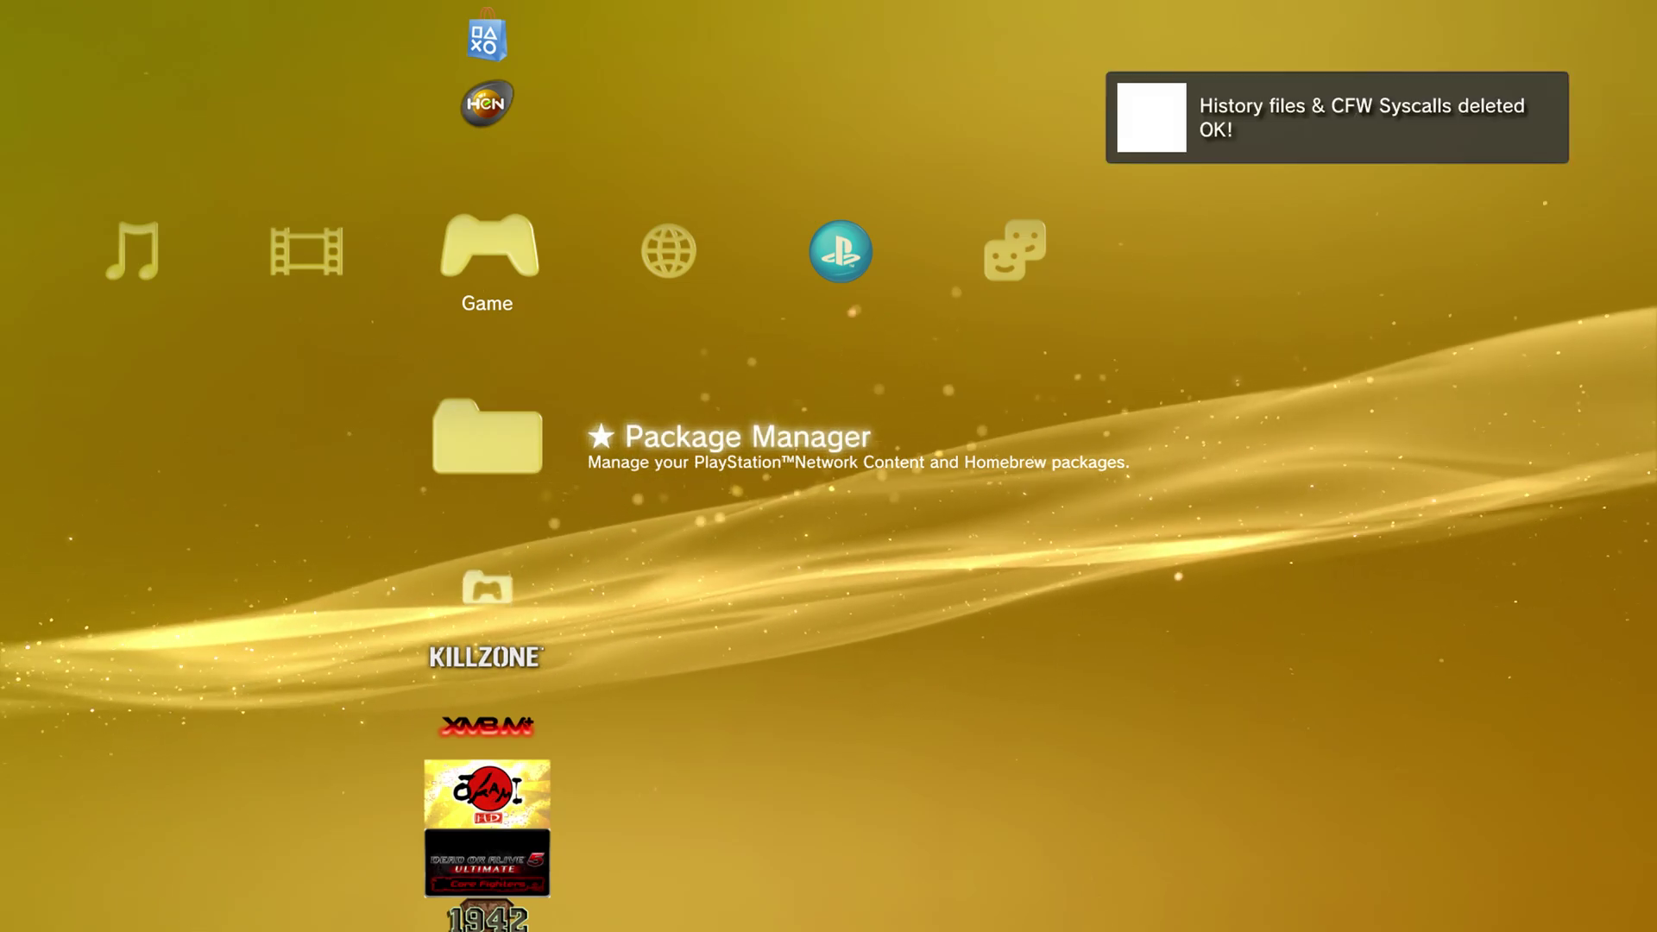
Choose the other user profile in the Users column and confirm logging in as them
key(Left)
key(Left)
key(Left)
key(Left)
key(Left)
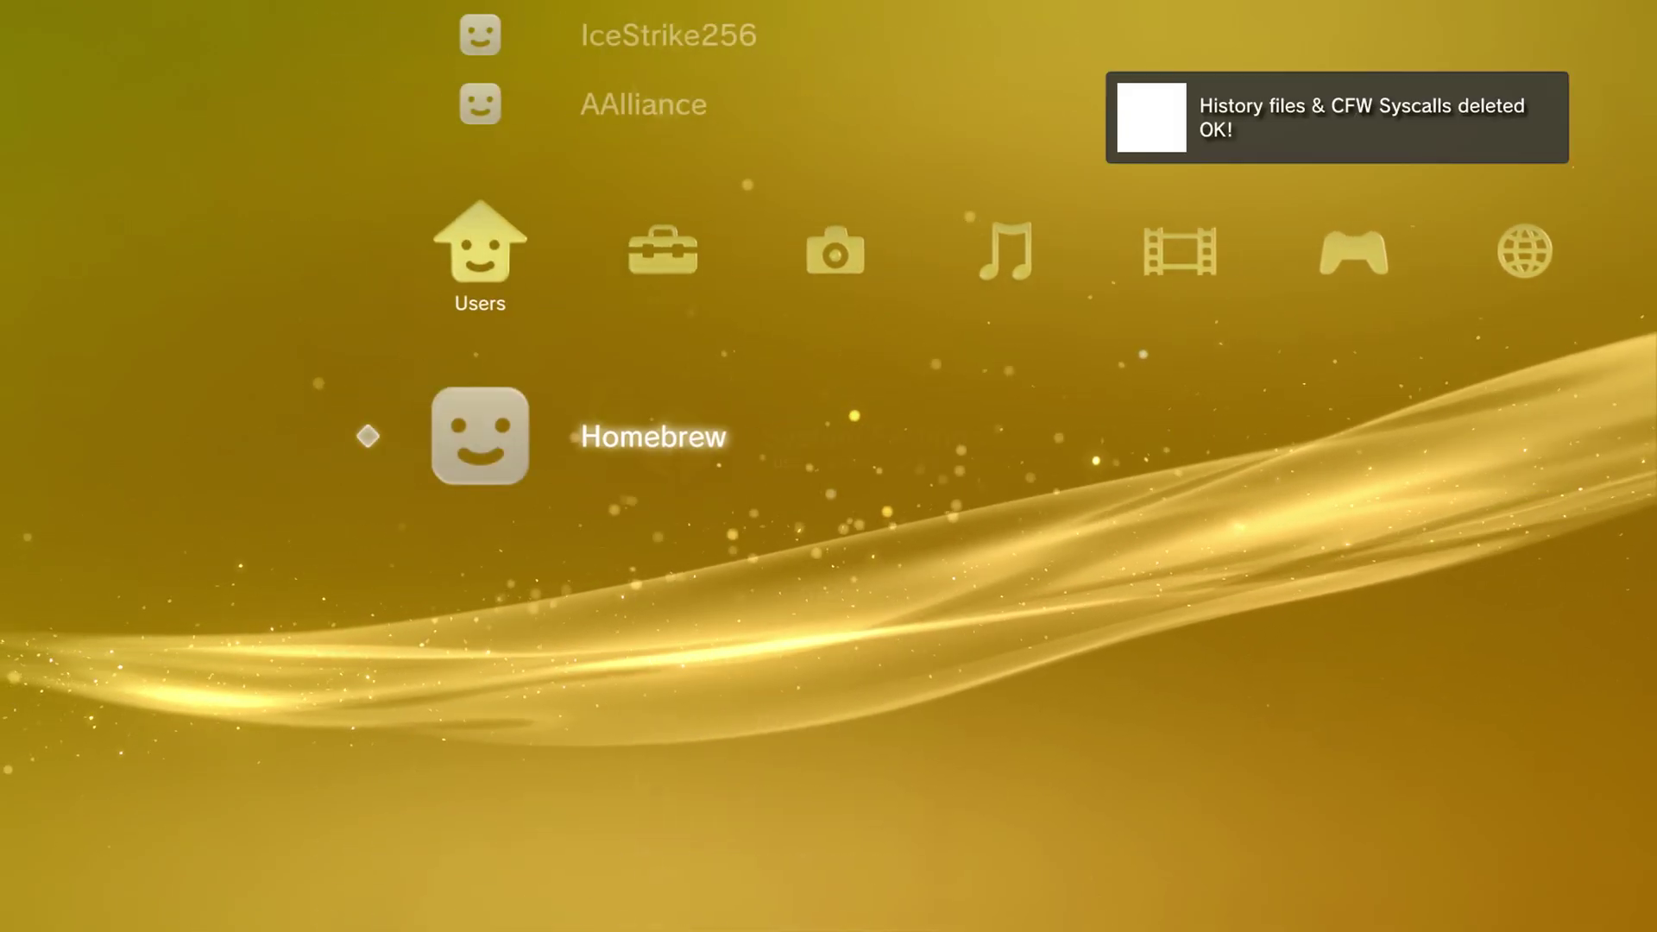
key(Up)
key(Up)
key(Return)
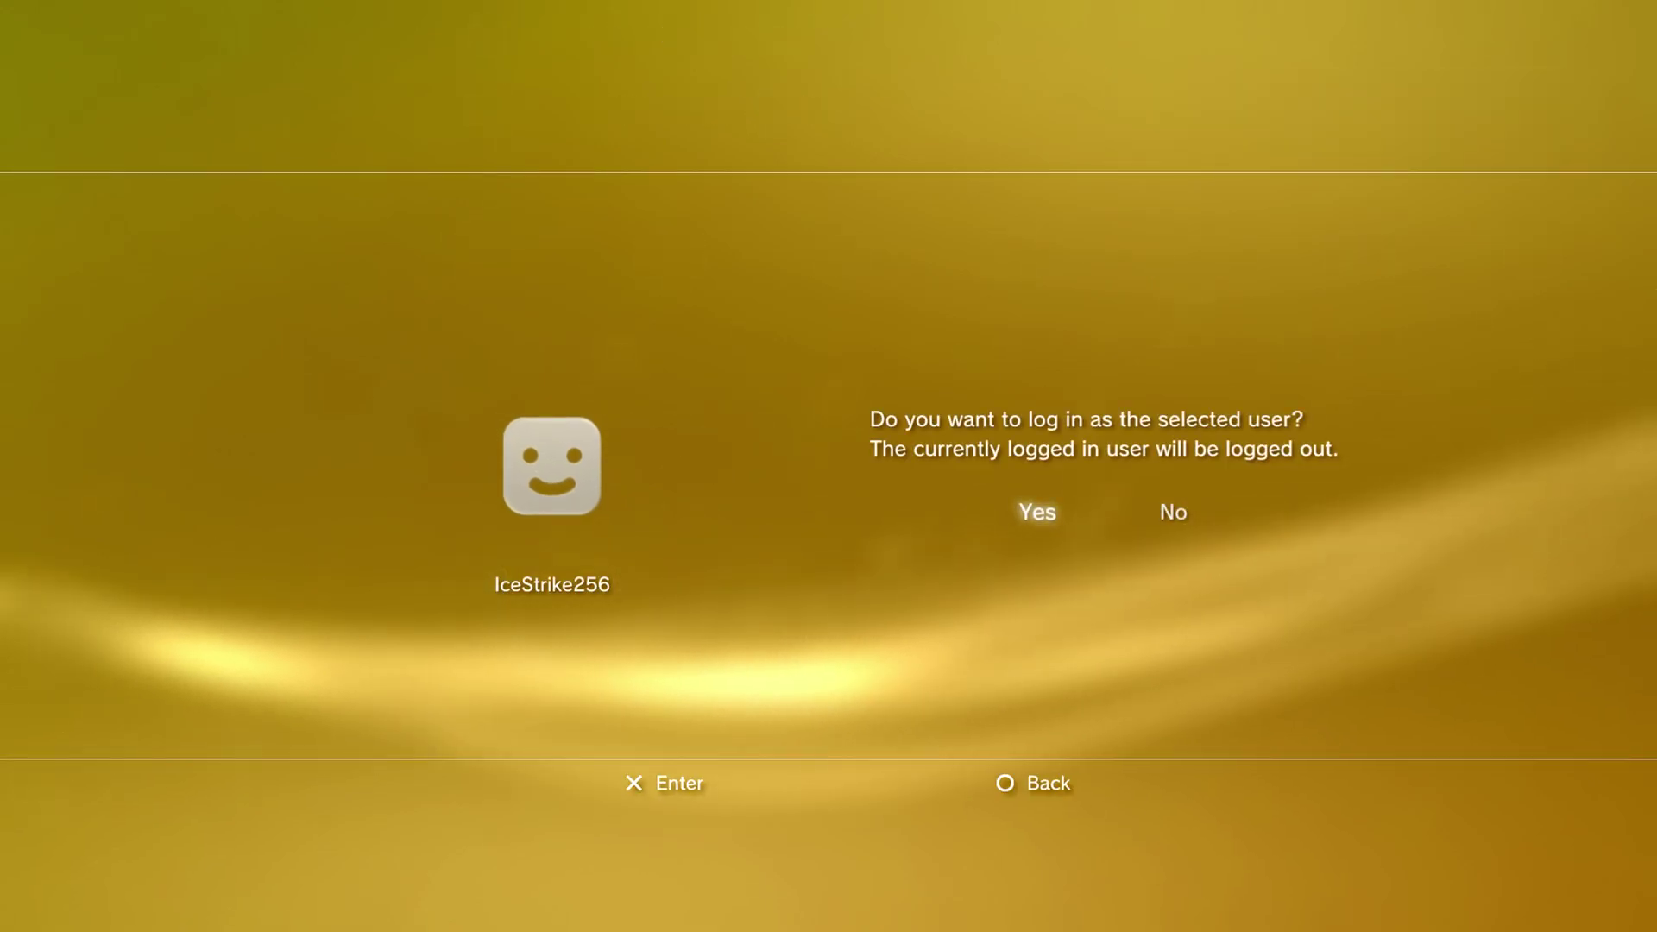